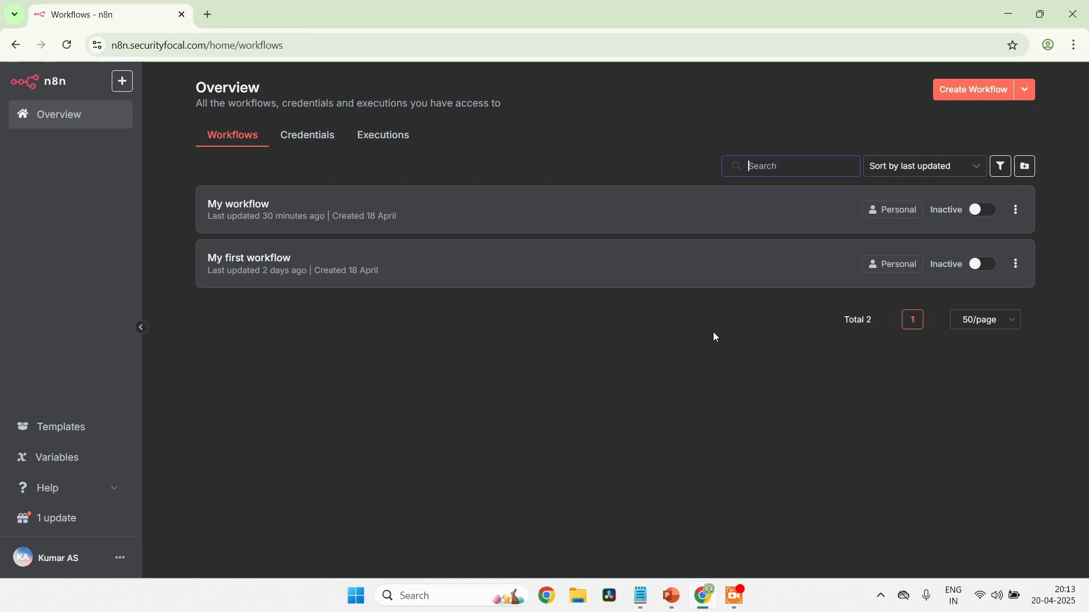
Create a new workflow and name it "Job Application workflow"
left_click(986, 91)
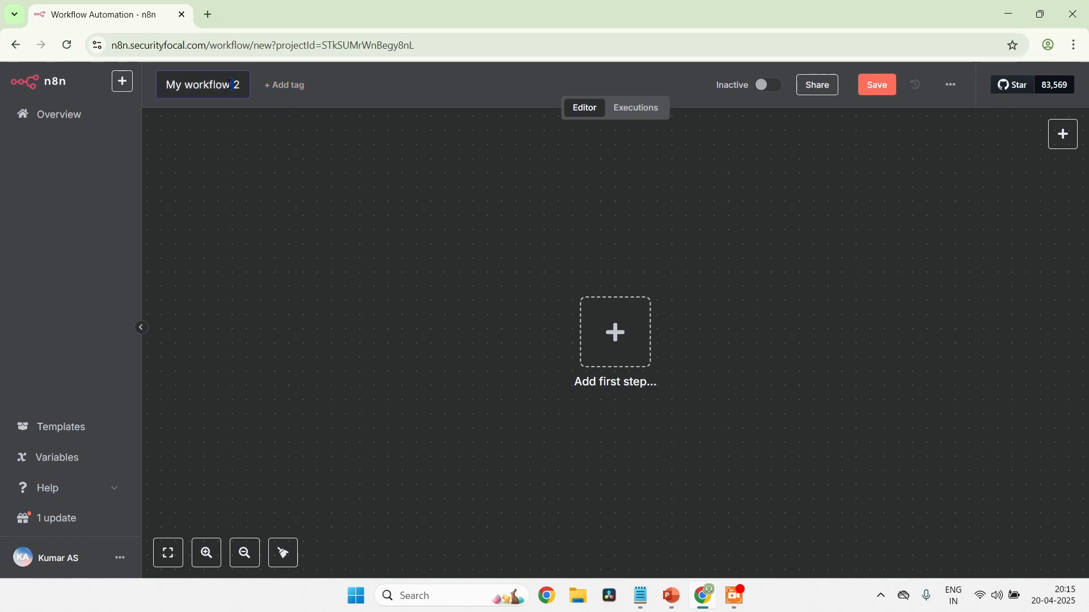
key("Left")
key("Left")
key("Left")
key("Left")
key("shift+Right")
key("shift+Right")
key("shift+Right")
key("shift+Right")
key("shift+Right")
key("shift+Right")
key("shift+Right")
key("shift+Right")
key("shift+Right")
key("shift+Right")
key("shift+Right")
key("shift+Right")
key("shift+Right")
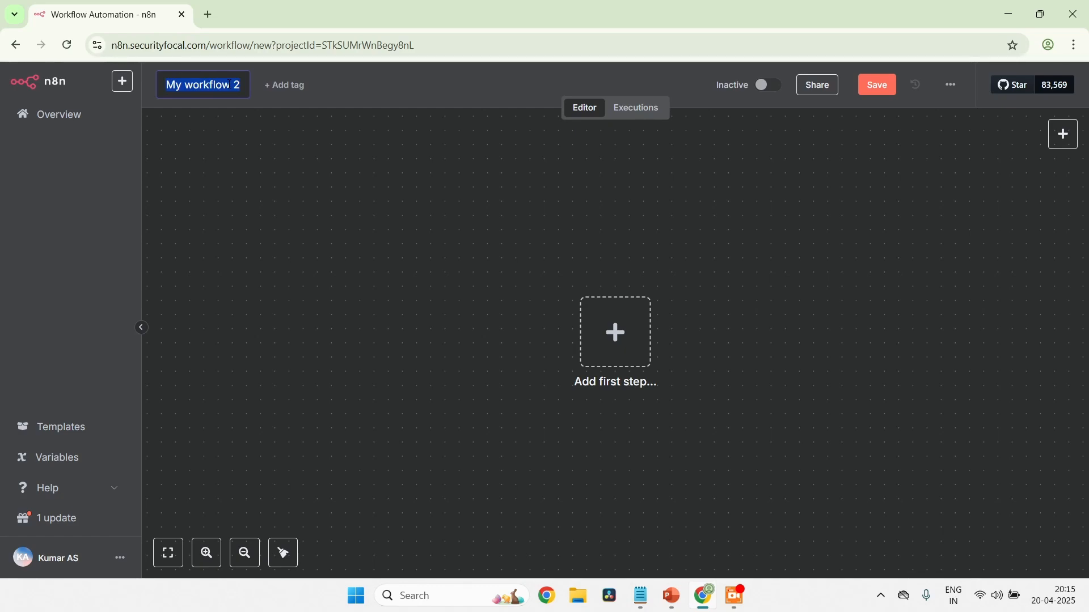
type("Job Ad")
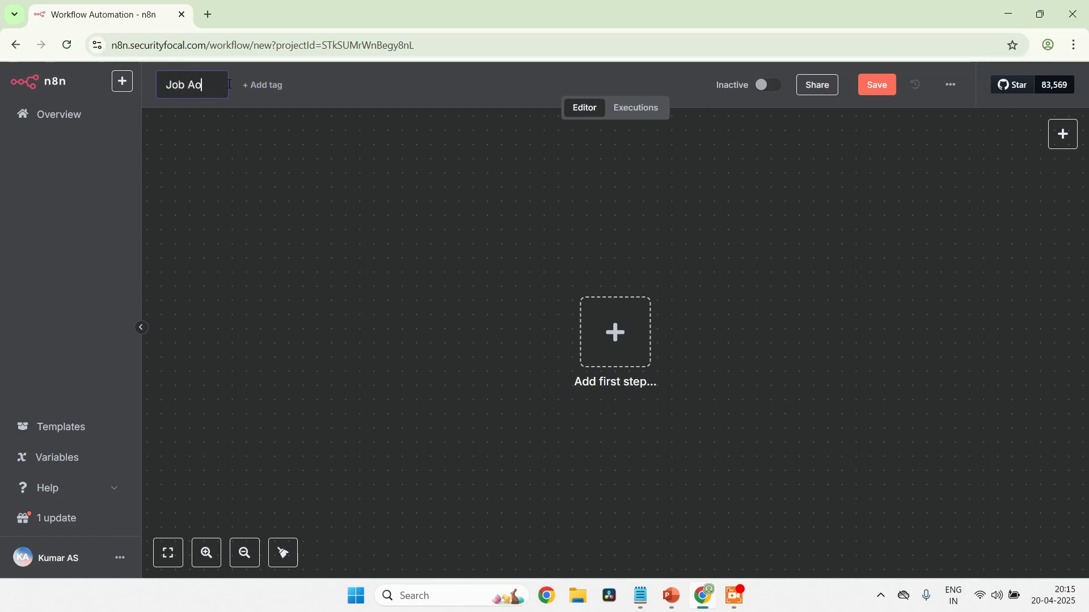
key("BackSpace")
type("pplicatoin")
key("BackSpace")
key("BackSpace")
key("BackSpace")
key("BackSpace")
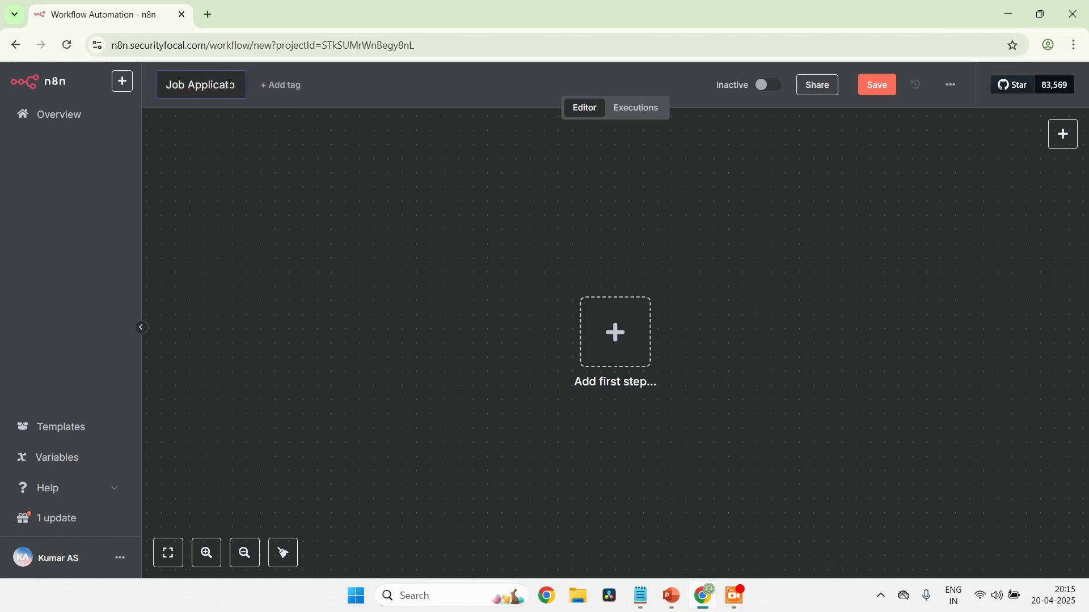
type("ion workflow")
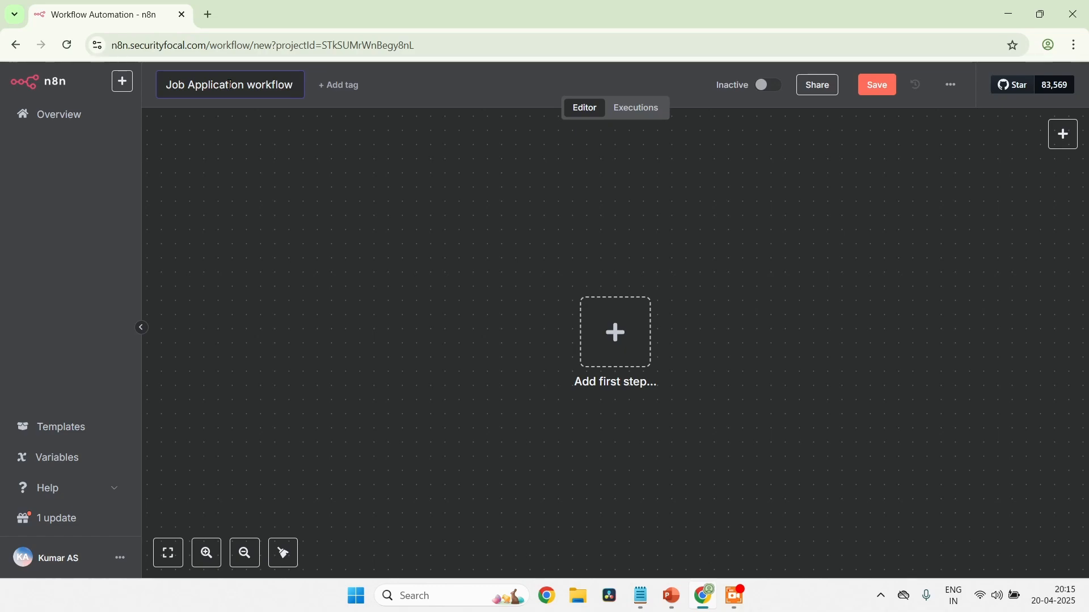
key("Return")
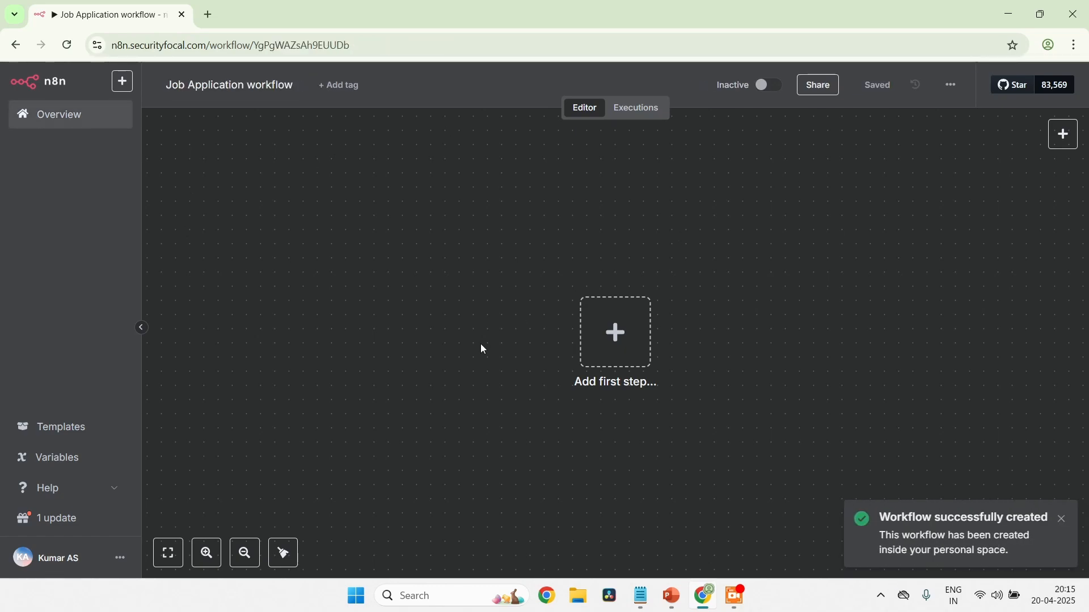
Add an On form submission trigger as the workflow's first step, keeping its authentication set to None
left_click(617, 358)
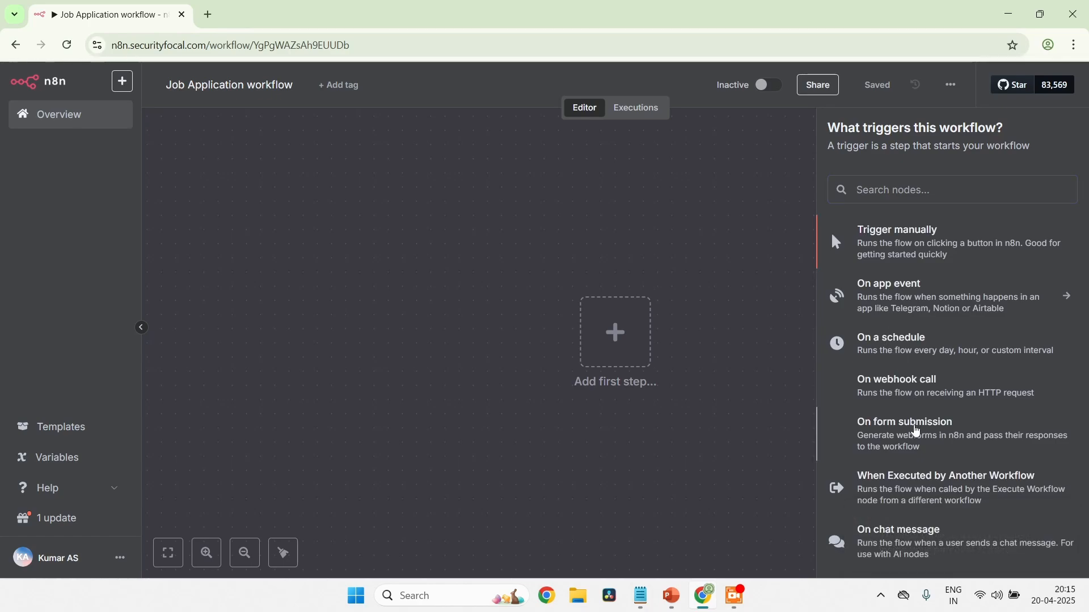
left_click(917, 431)
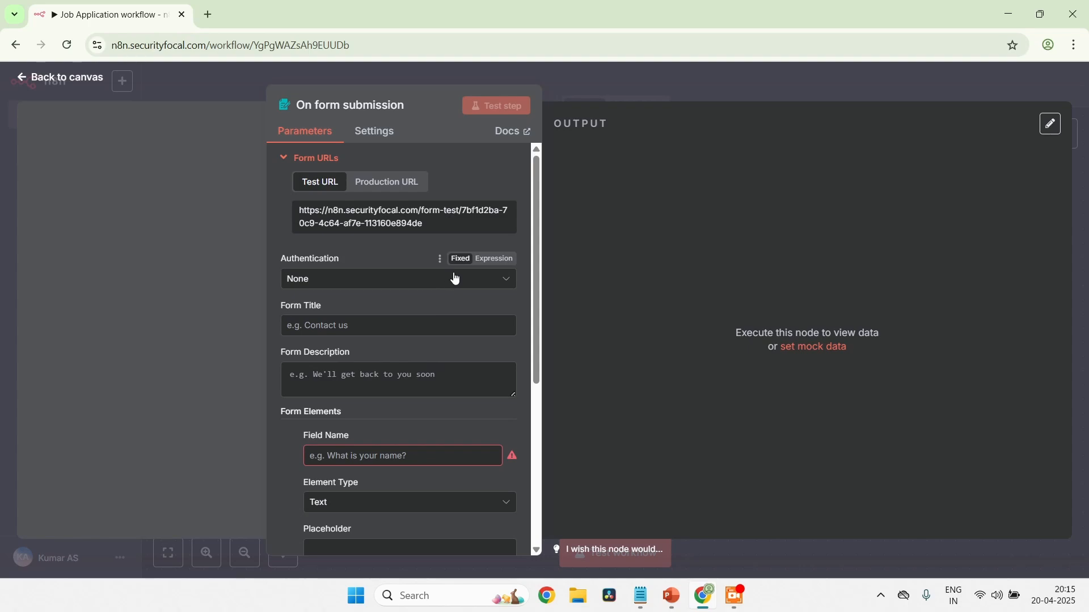
left_click(352, 279)
left_click(352, 279)
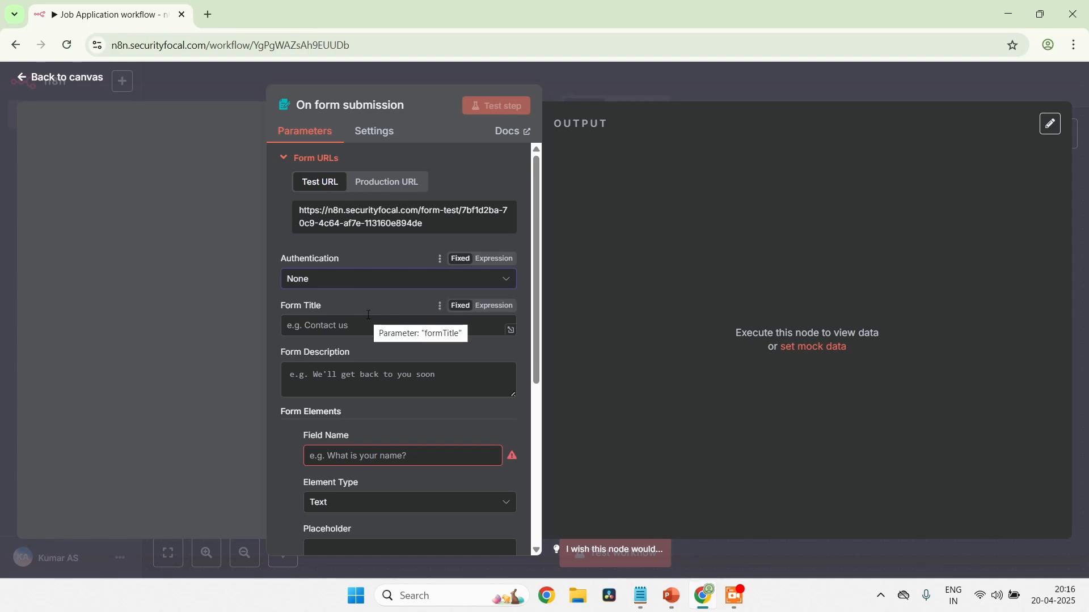
Set the form title to "Please complte this form to apply for a position"
left_click(344, 330)
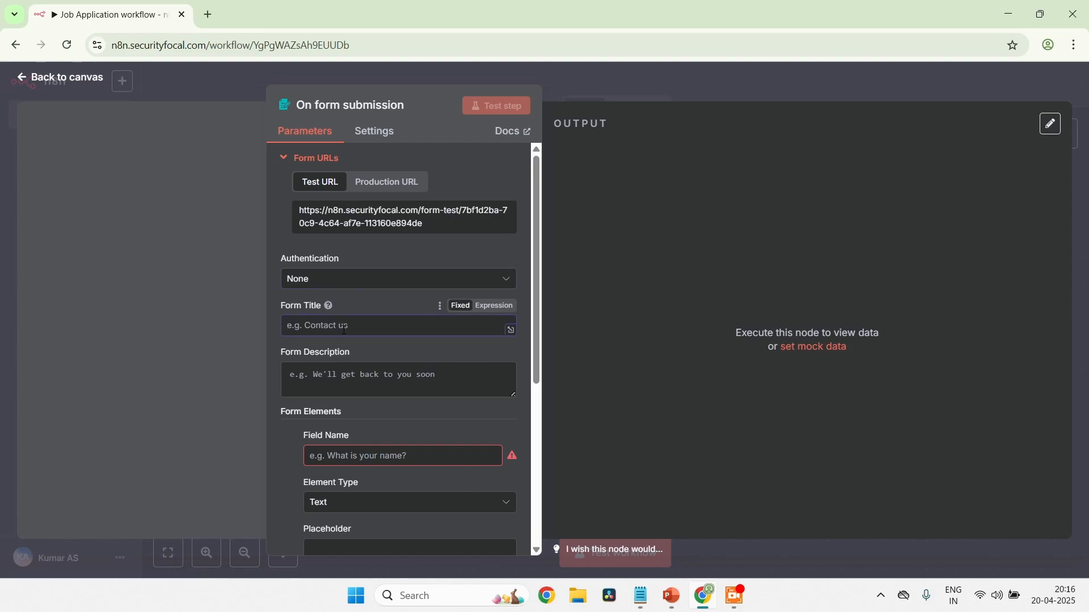
type("Please complete this form to appl")
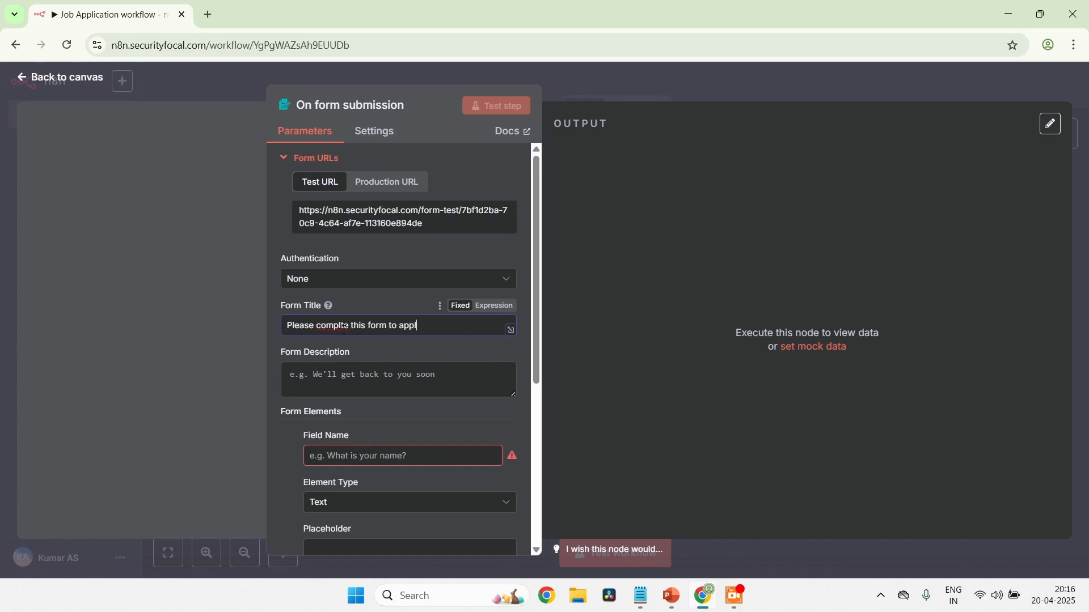
type("y for a position")
Set the form description to "Please fill each of the fields carefully and click on submit once done"
left_click(368, 387)
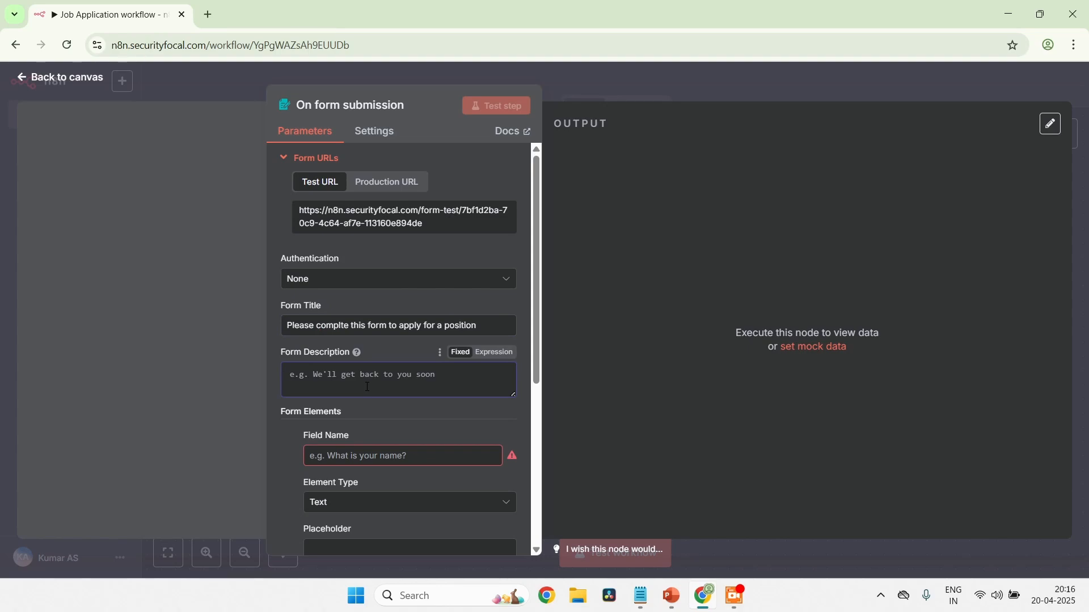
type("Please fil")
type("l")
type(" ewa")
type("ach of the ")
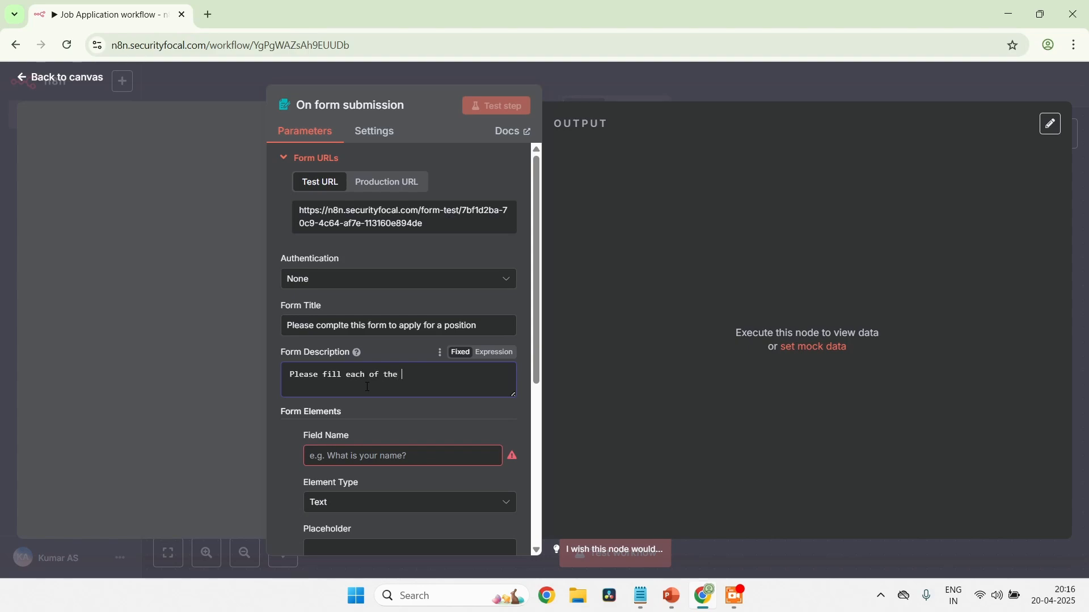
type("fields carefully and click on submit one")
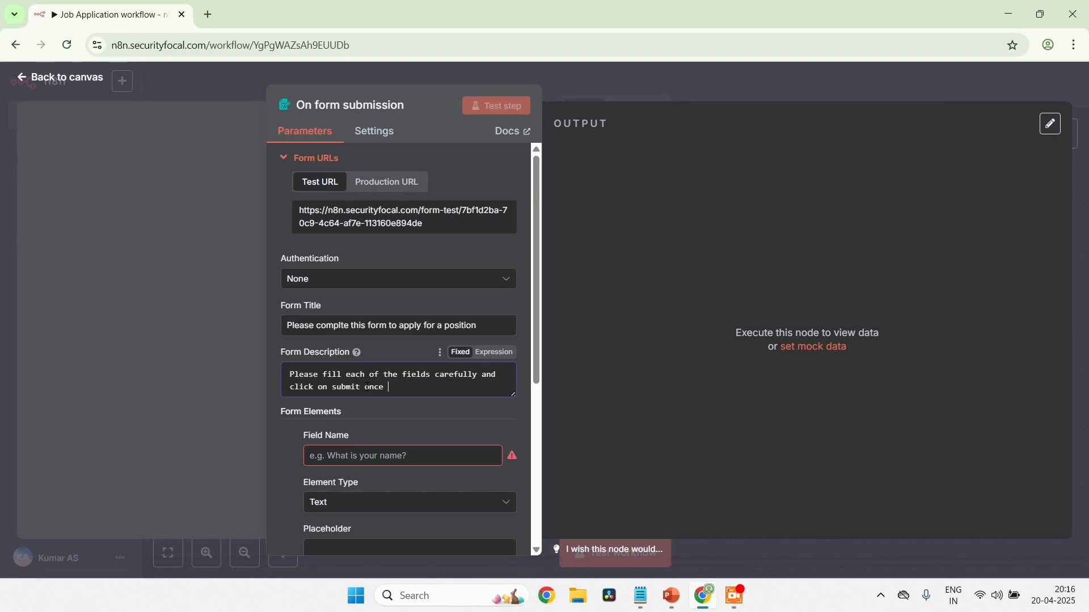
type(" done")
Name the first form element "Full Name"
scroll(366, 387, "down", 2)
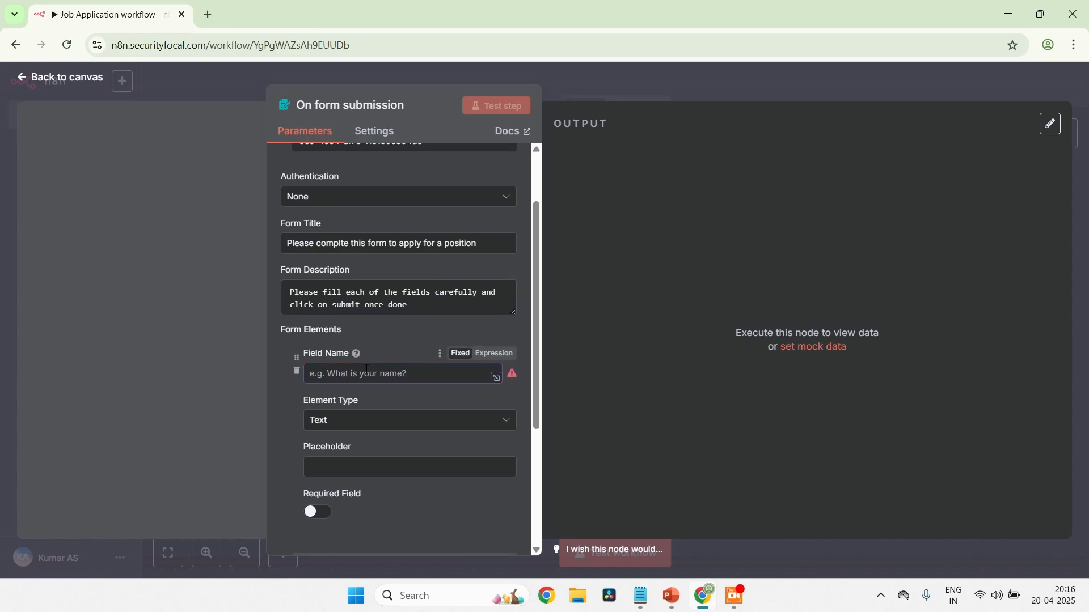
type("F")
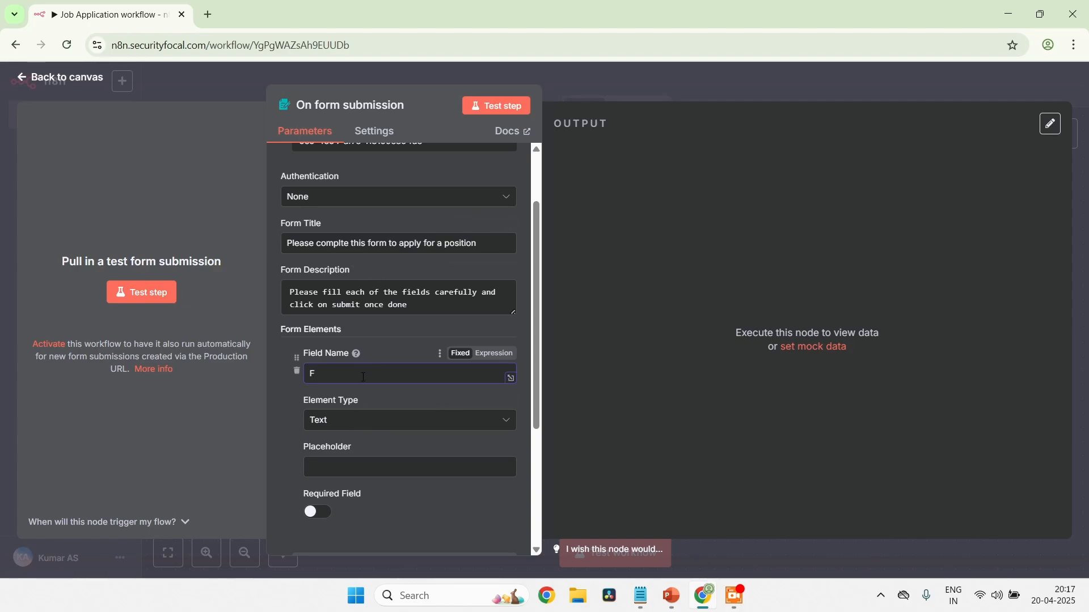
type("ull Name")
Give the Full Name field the placeholder "Enter your full name" and make it required
scroll(351, 419, "down", 1)
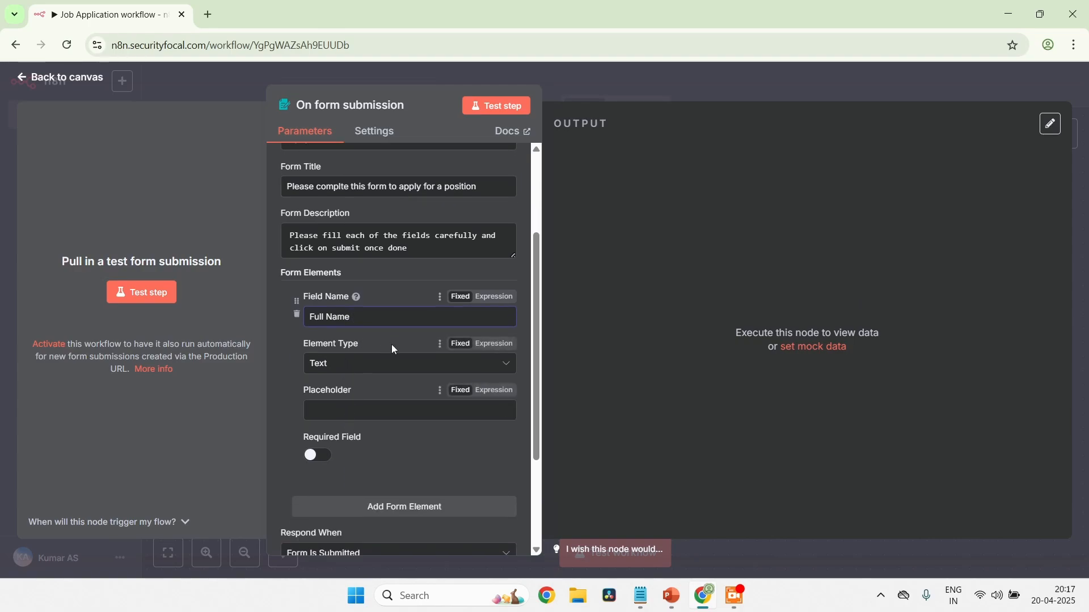
left_click(401, 408)
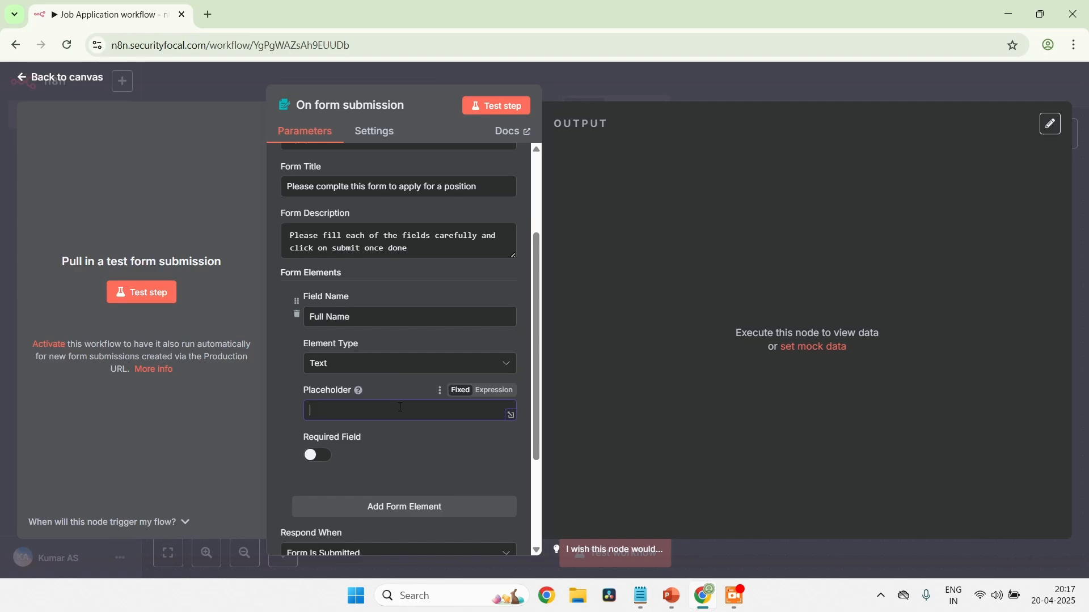
type("Enter your full name")
scroll(400, 407, "down", 1)
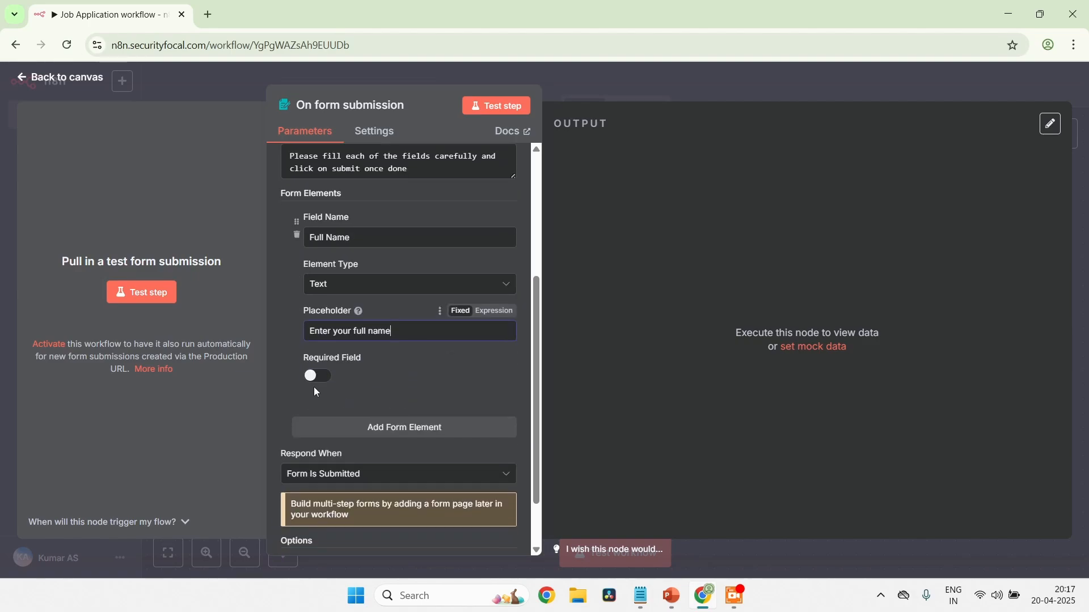
left_click(317, 376)
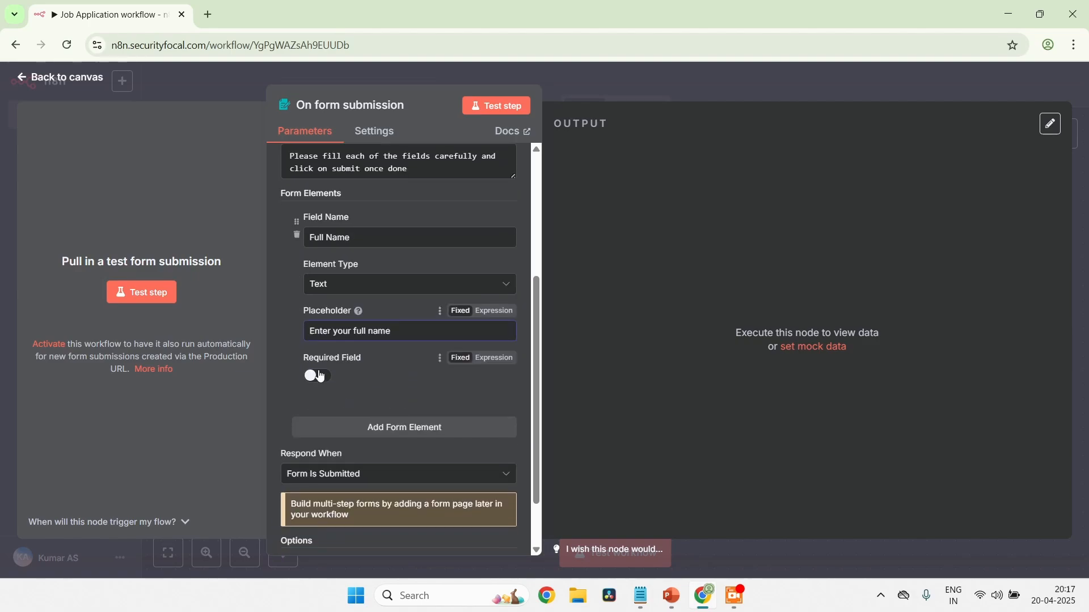
Add a second form element named "Position applied for" with the element type Dropdown List
left_click(416, 428)
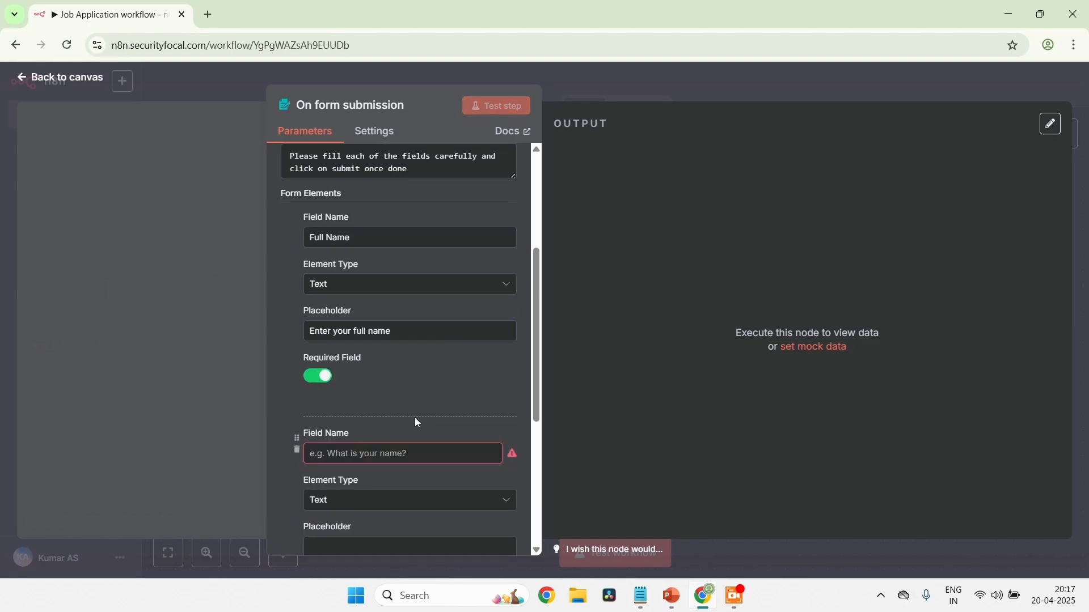
scroll(417, 423, "down", 1)
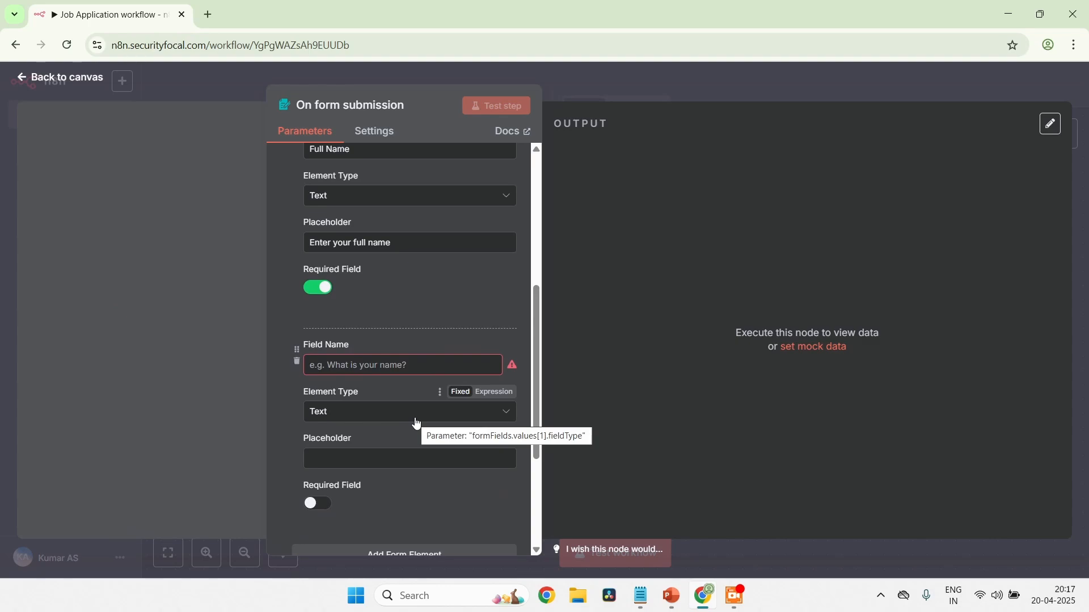
left_click(365, 369)
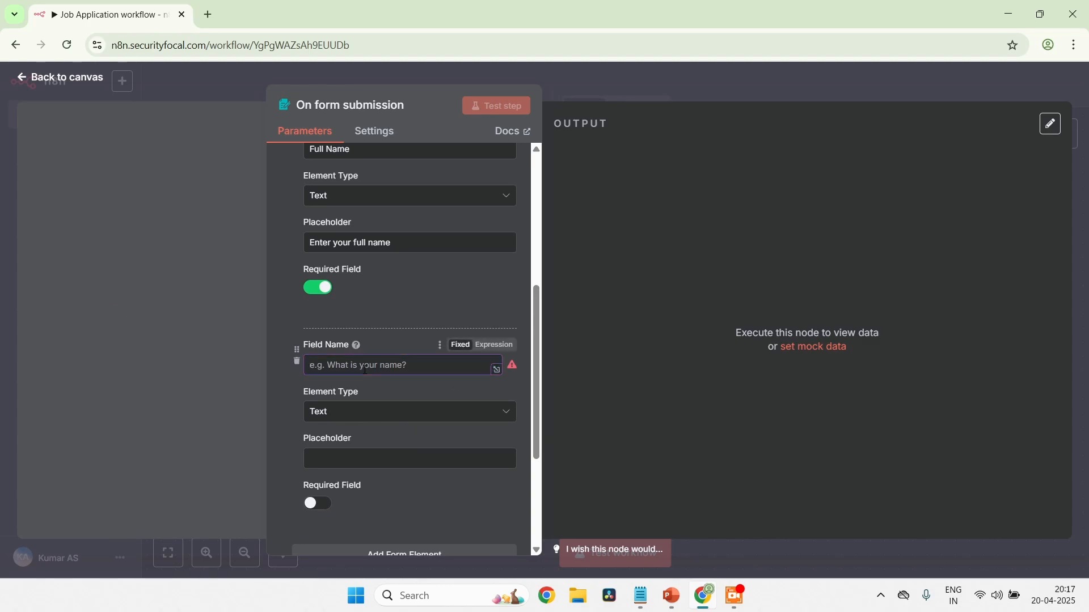
type("Positio")
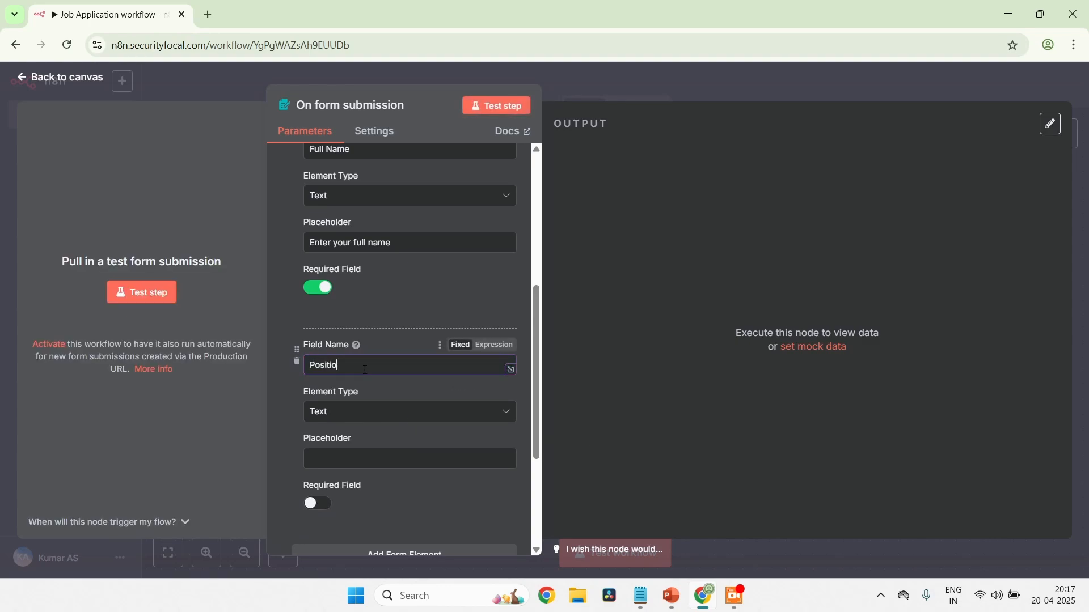
type("n applied for")
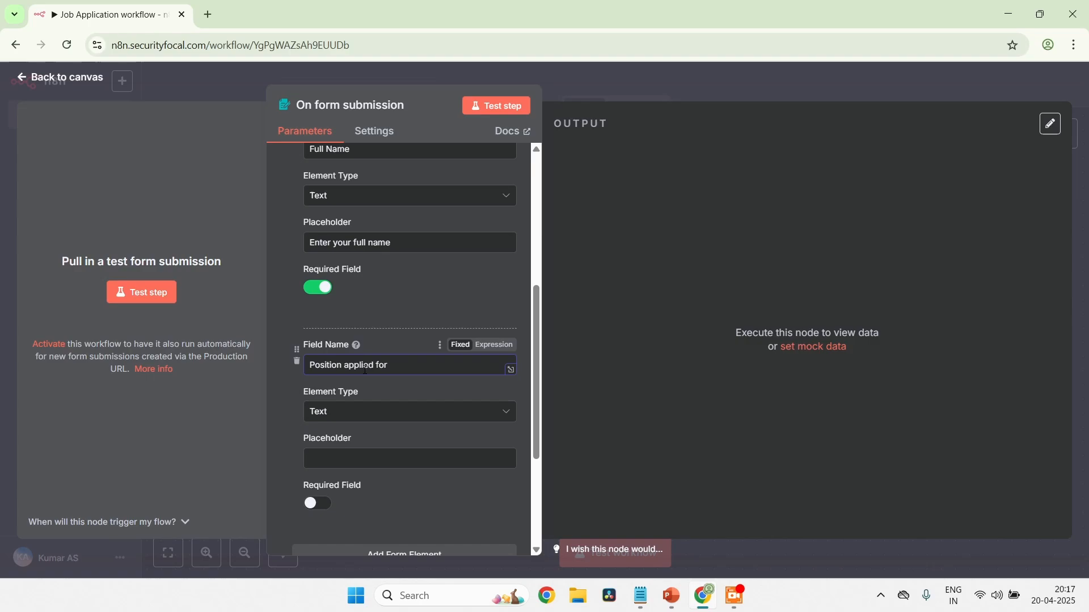
left_click(406, 416)
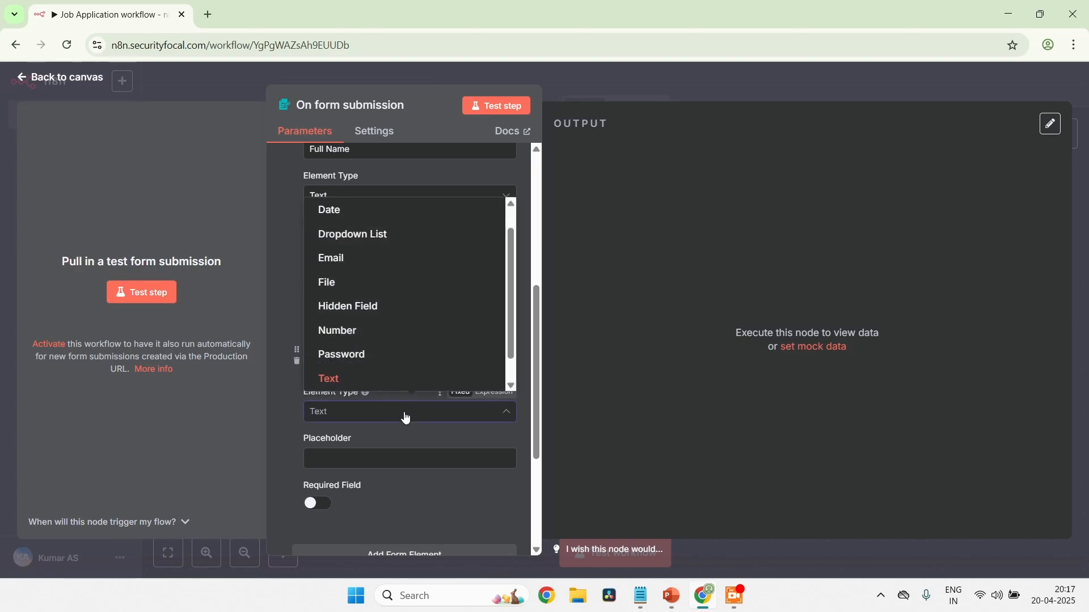
left_click(351, 235)
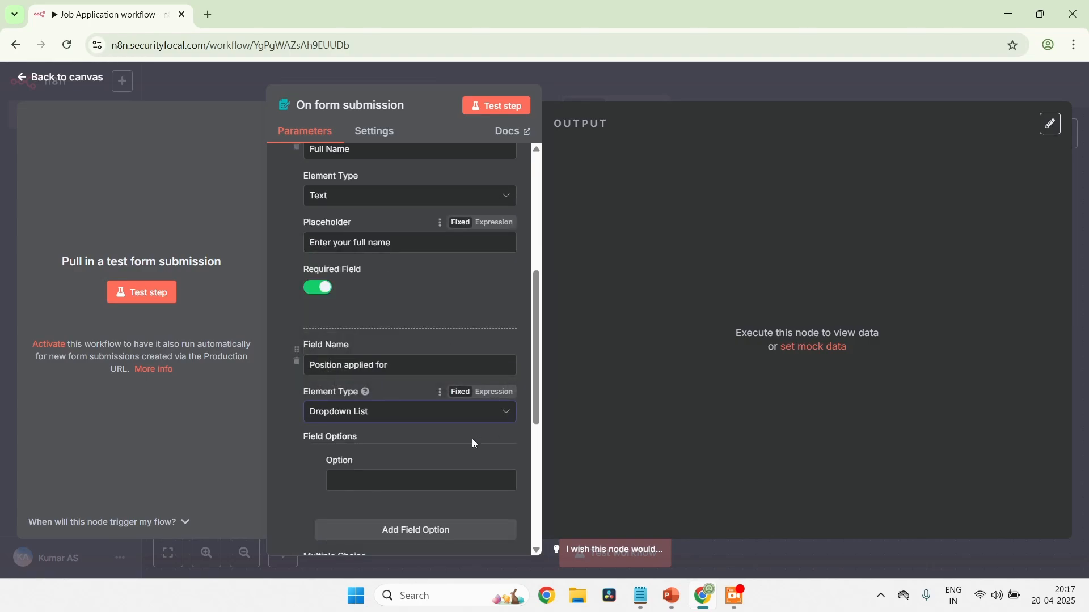
Enter "System Engineer" as the first option of the Position applied for dropdown
scroll(412, 457, "down", 1)
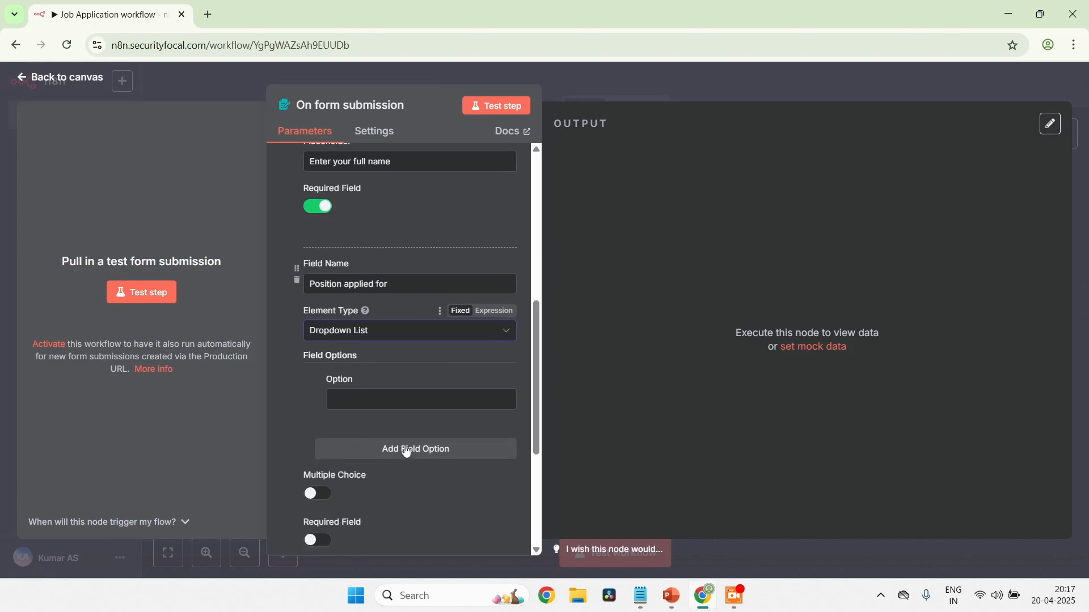
left_click(390, 405)
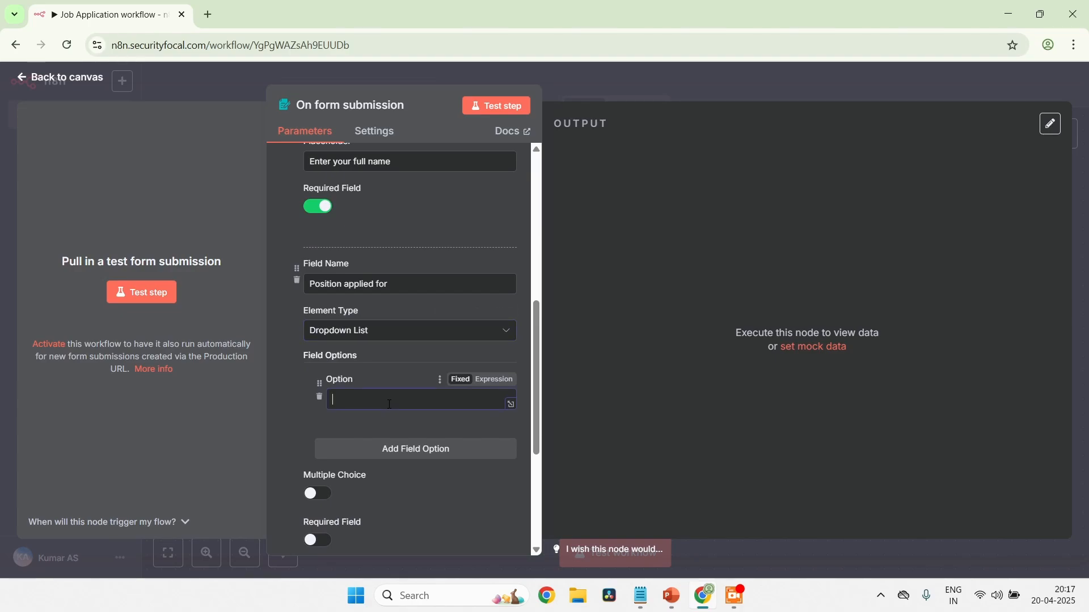
type("System Engineer")
Add a second dropdown option, "Solution Architect", to the Position applied for field
left_click(402, 450)
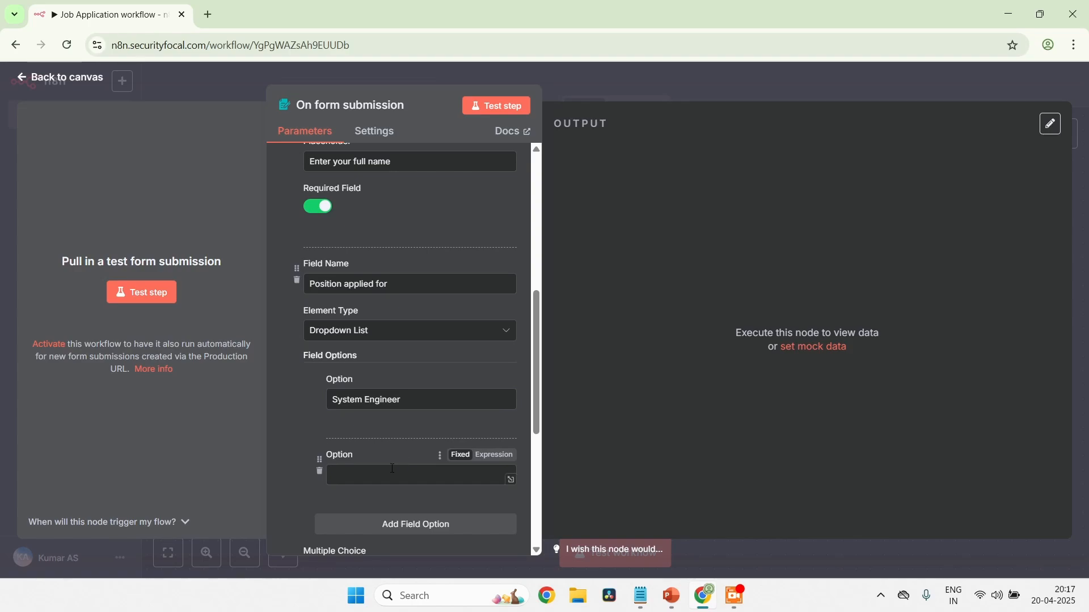
left_click(392, 469)
scroll(393, 476, "down", 1)
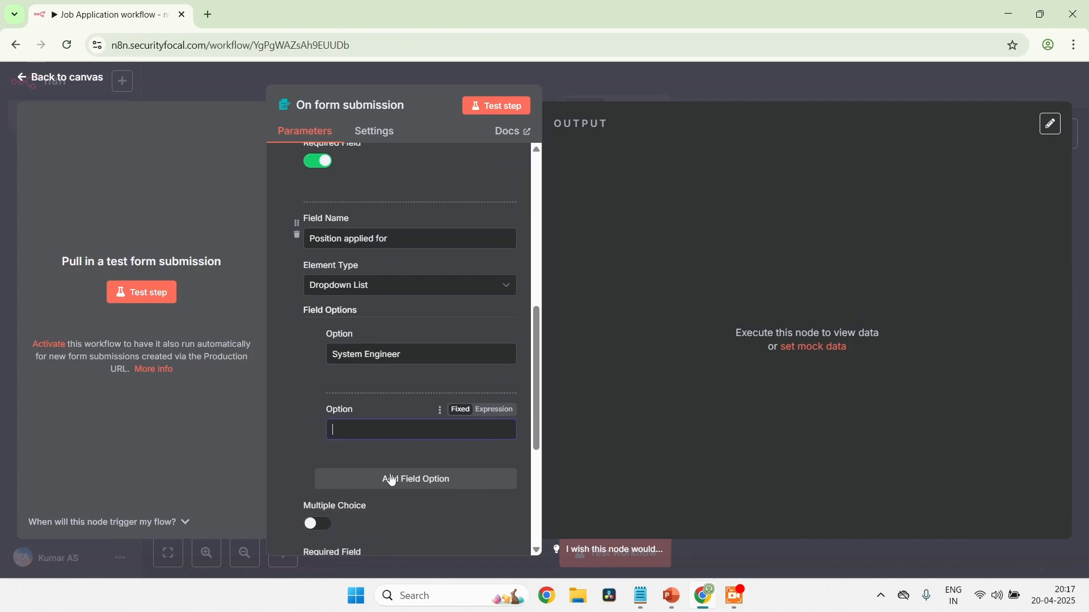
type("Solution Architect")
Add a third dropdown option, "Software Engineer", to the Position applied for field
left_click(392, 480)
scroll(392, 480, "down", 1)
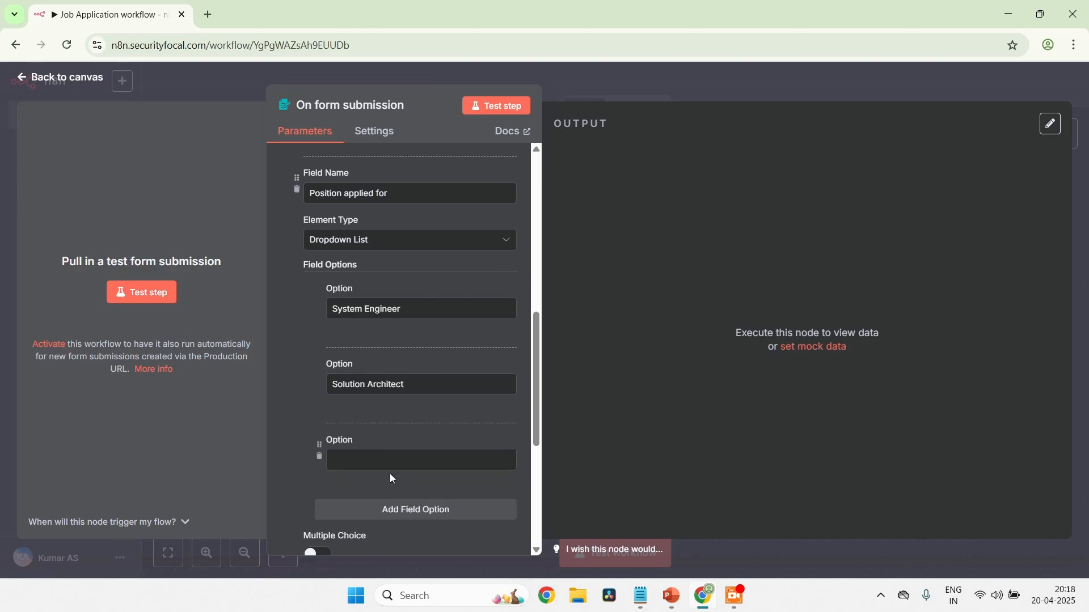
left_click(391, 457)
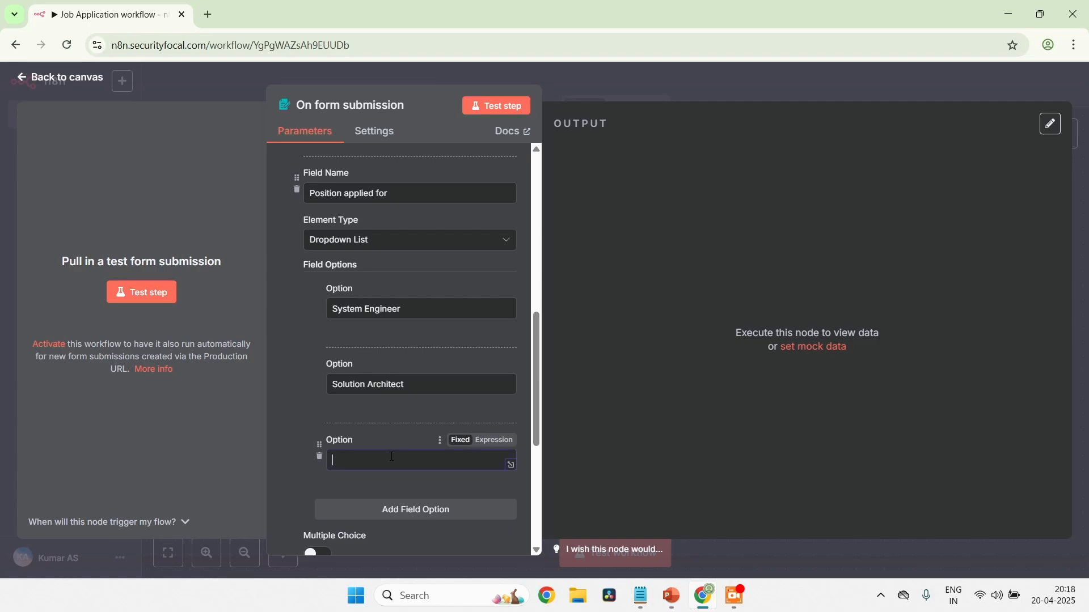
type("Software Engineer")
Make the Position applied for dropdown a required field
scroll(391, 457, "down", 2)
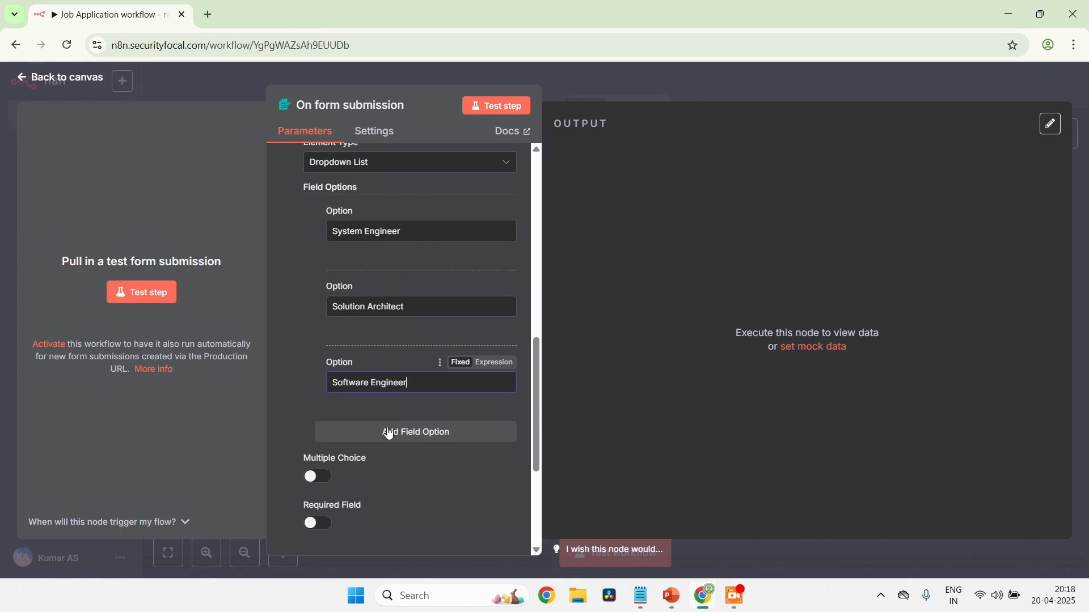
left_click(320, 528)
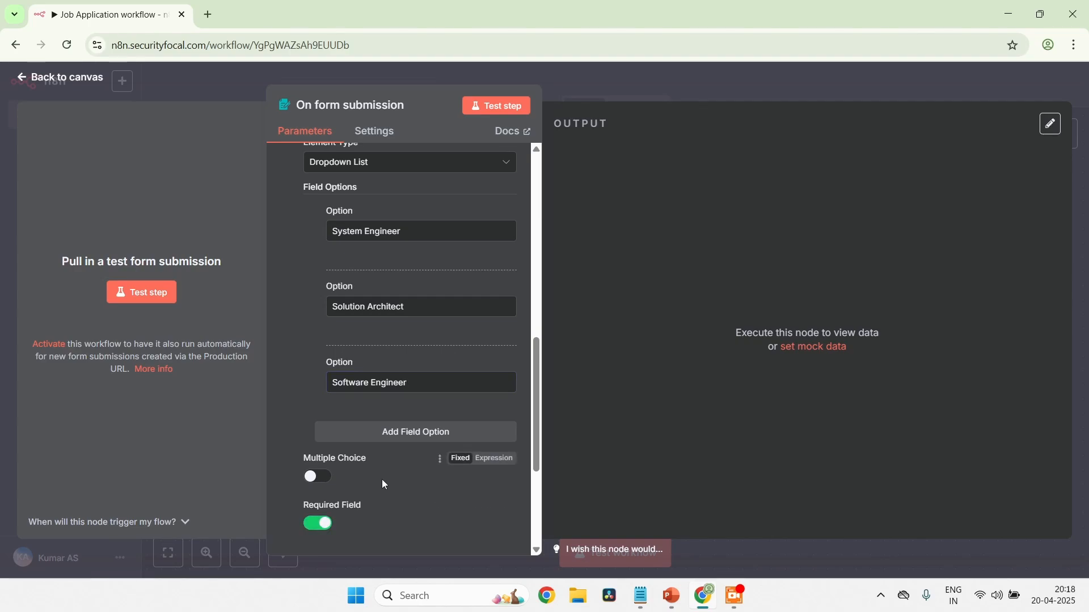
scroll(382, 478, "down", 1)
scroll(383, 483, "down", 2)
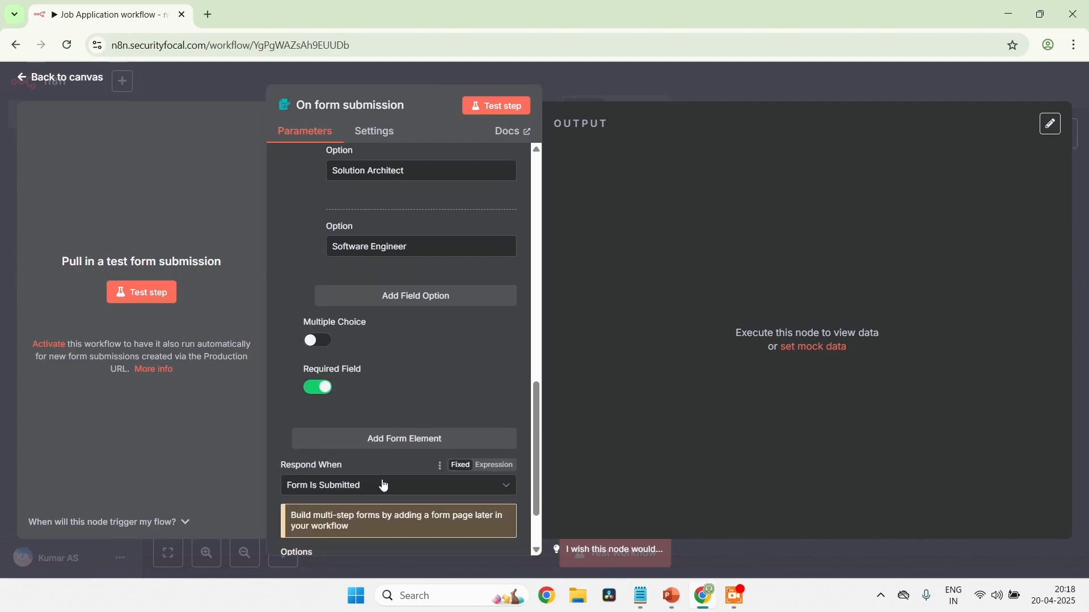
Add a form element named "Years of Experience" with the Number element type
scroll(400, 338, "down", 1)
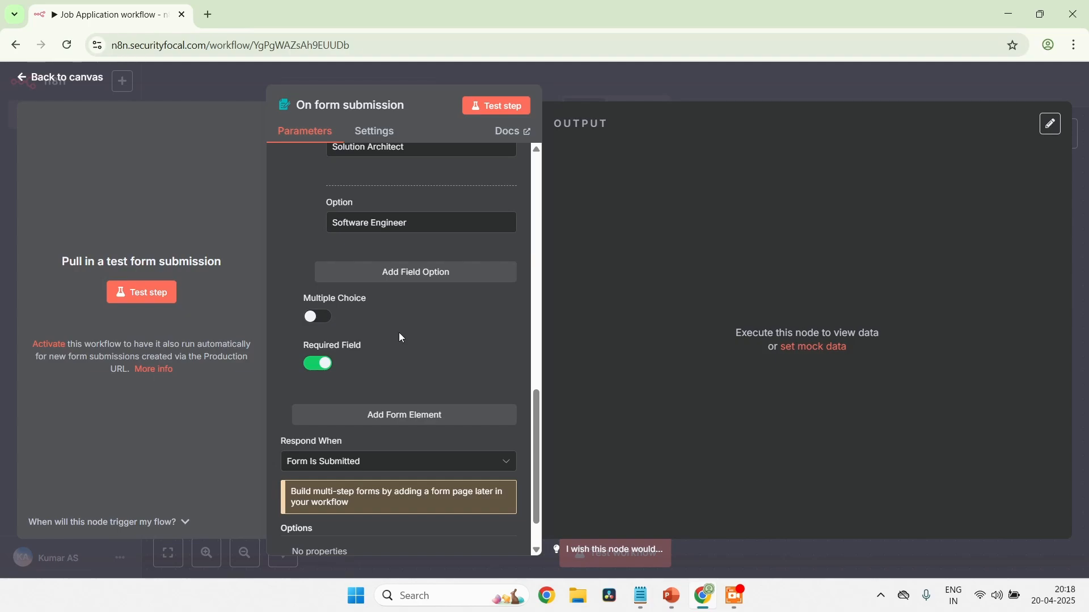
scroll(400, 338, "down", 1)
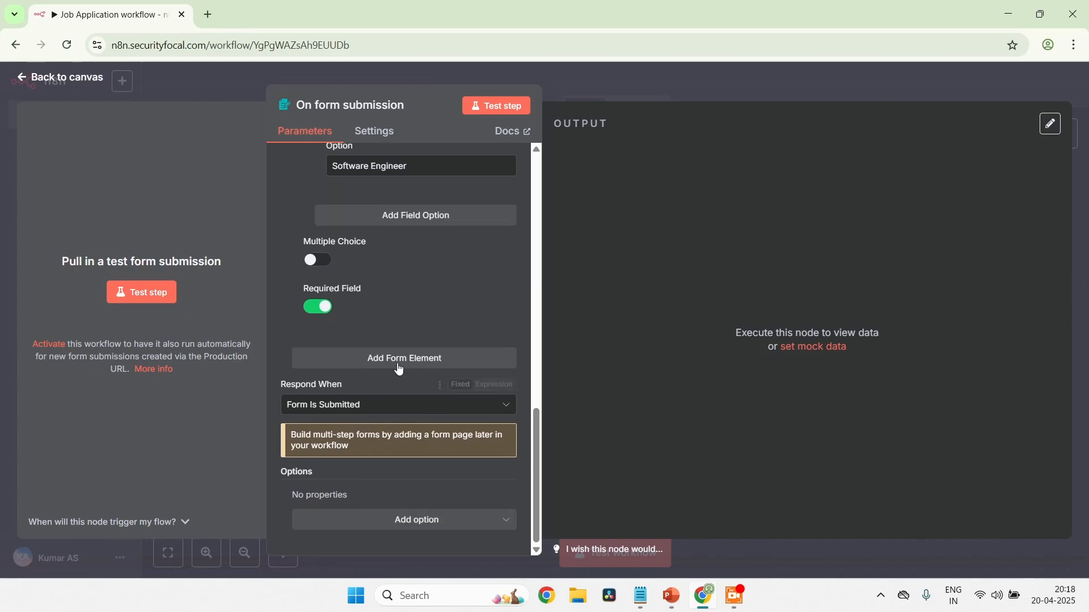
left_click(400, 363)
left_click(383, 383)
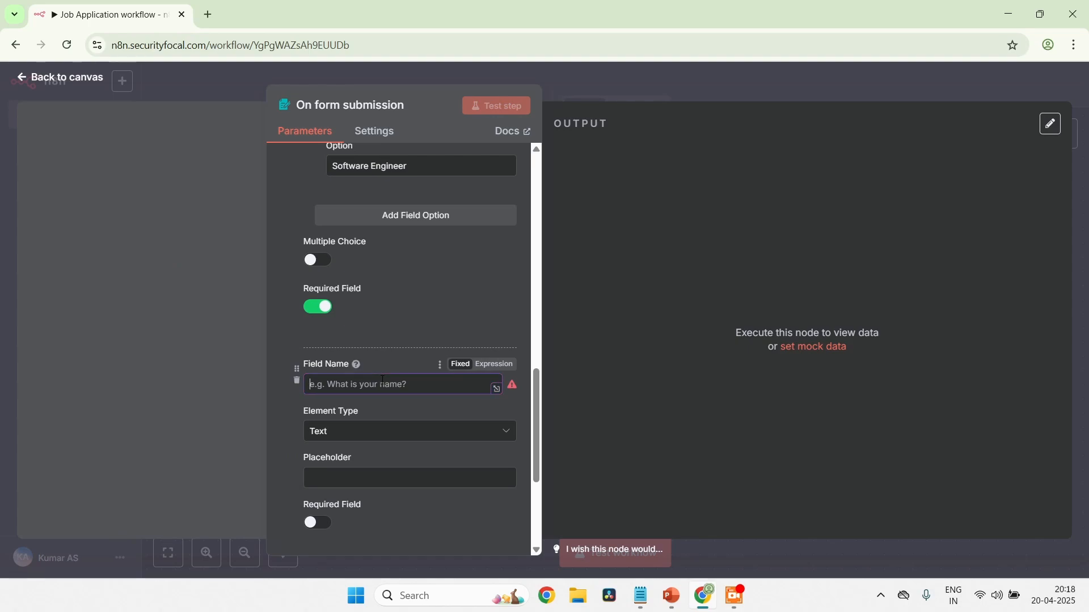
type("Years")
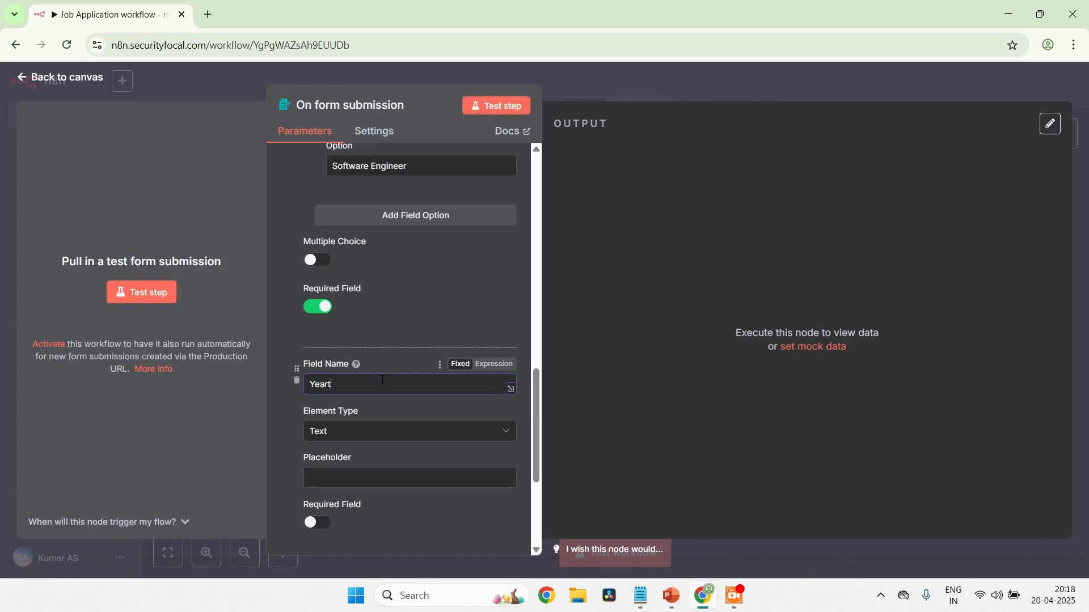
type(" of Experience")
left_click(381, 436)
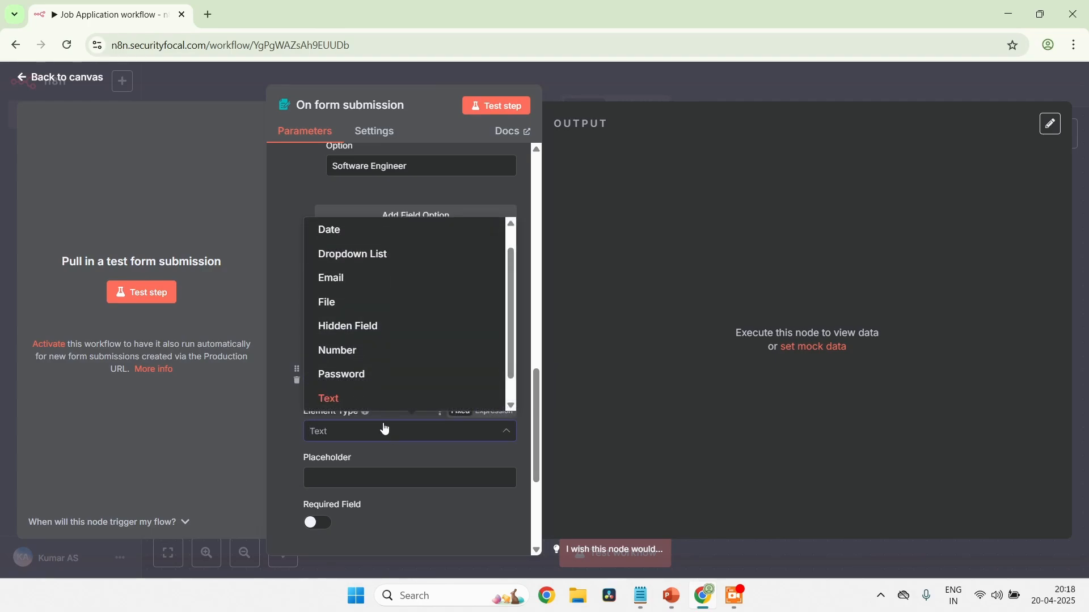
left_click(370, 351)
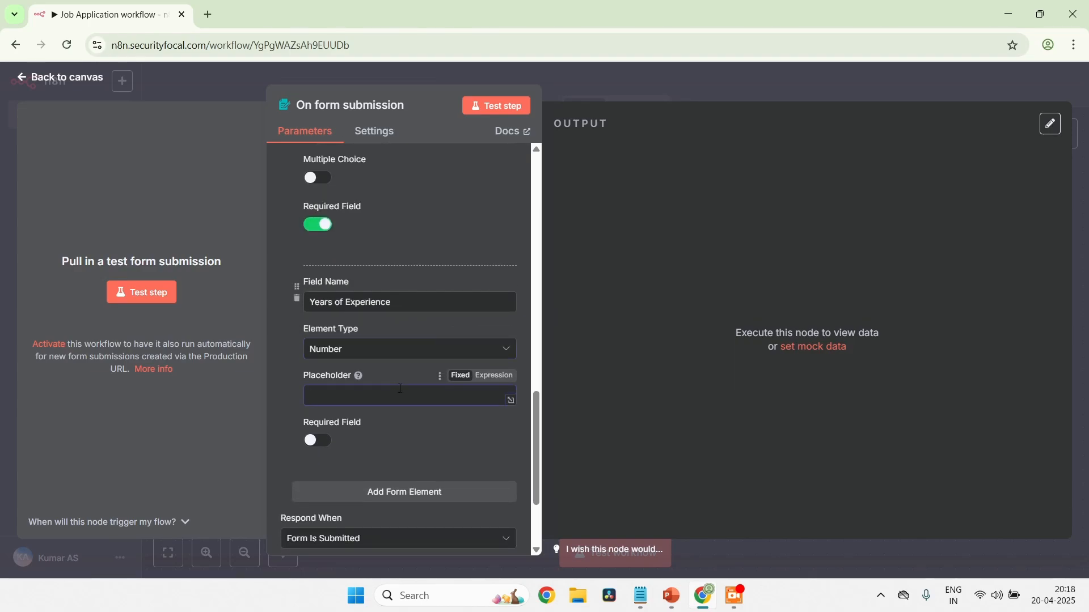
Set the Years of Experience field's placeholder to "Years of Experience" and make the field required
type("ears of Experience")
scroll(401, 389, "down", 3)
left_click(319, 311)
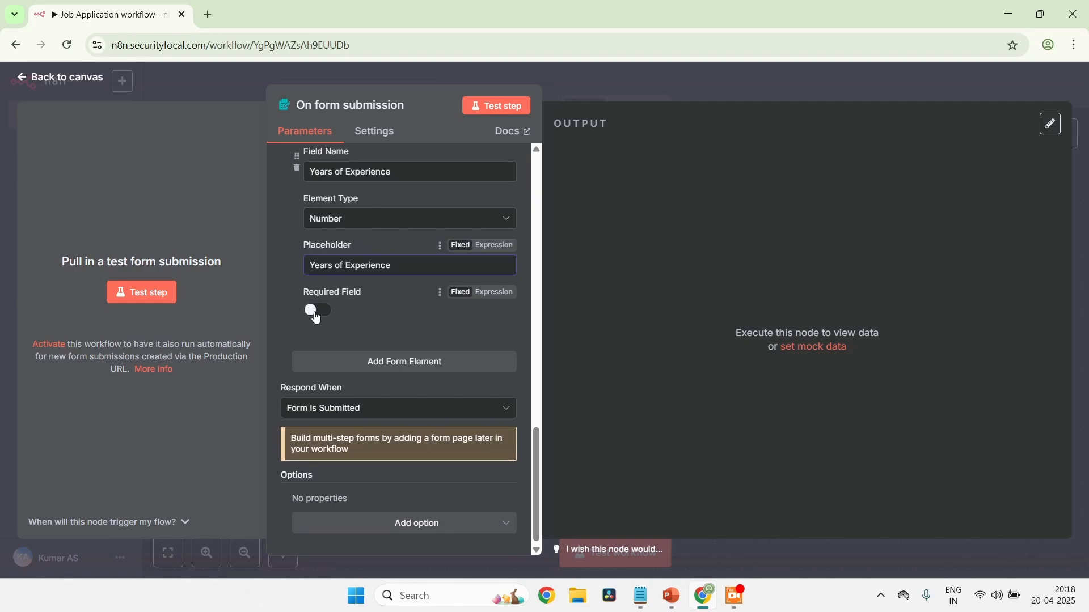
Add another form element below Years of Experience and name it "Describe your experience in detail"
left_click(371, 364)
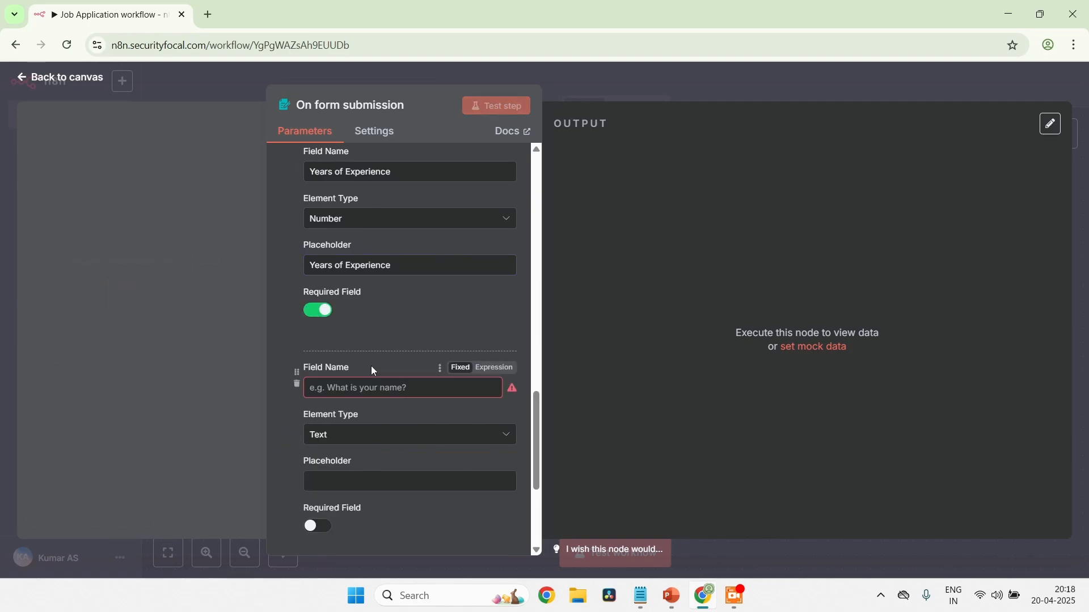
scroll(372, 368, "down", 1)
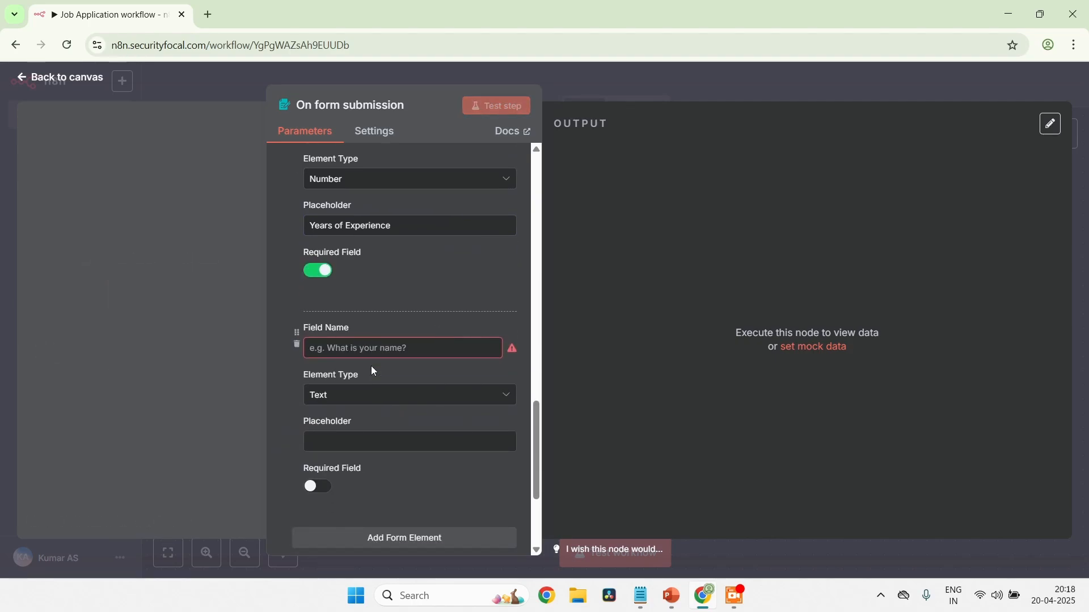
scroll(372, 367, "down", 1)
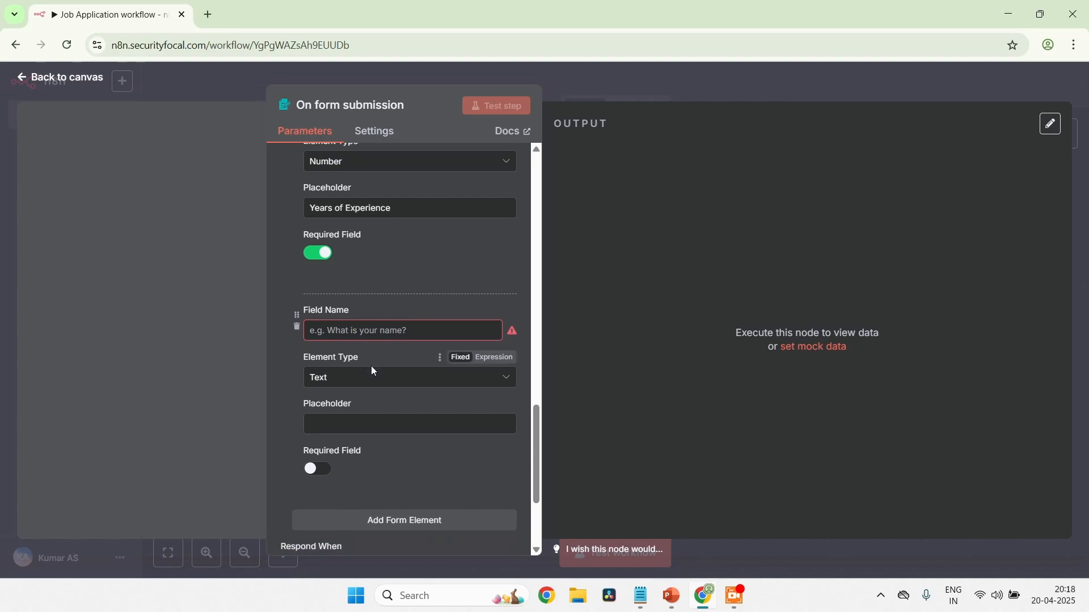
left_click(367, 332)
type("Descr")
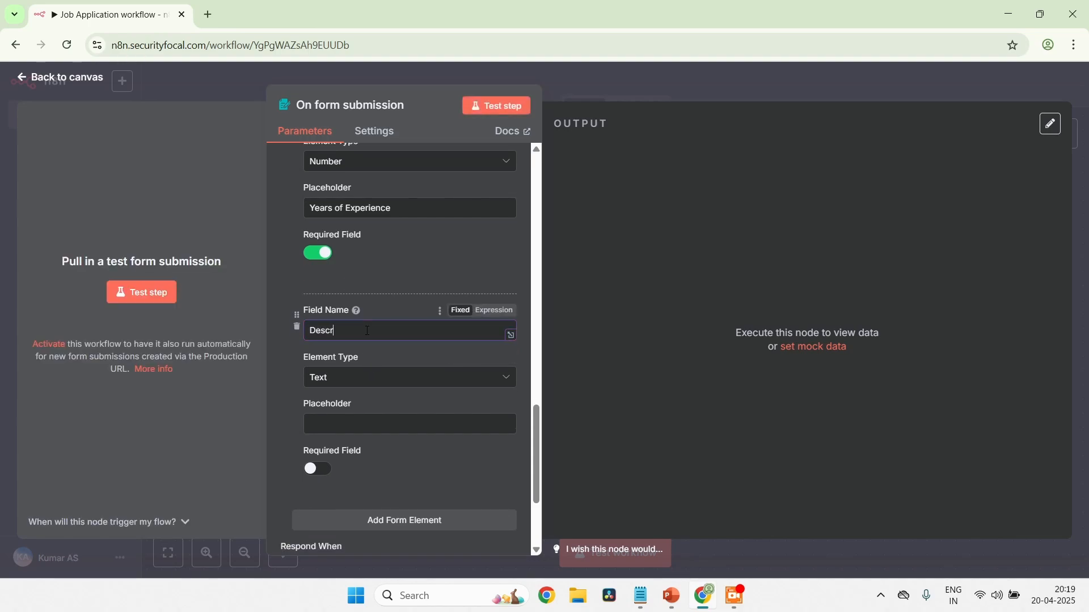
type("ibe your experience in details")
key("BackSpace")
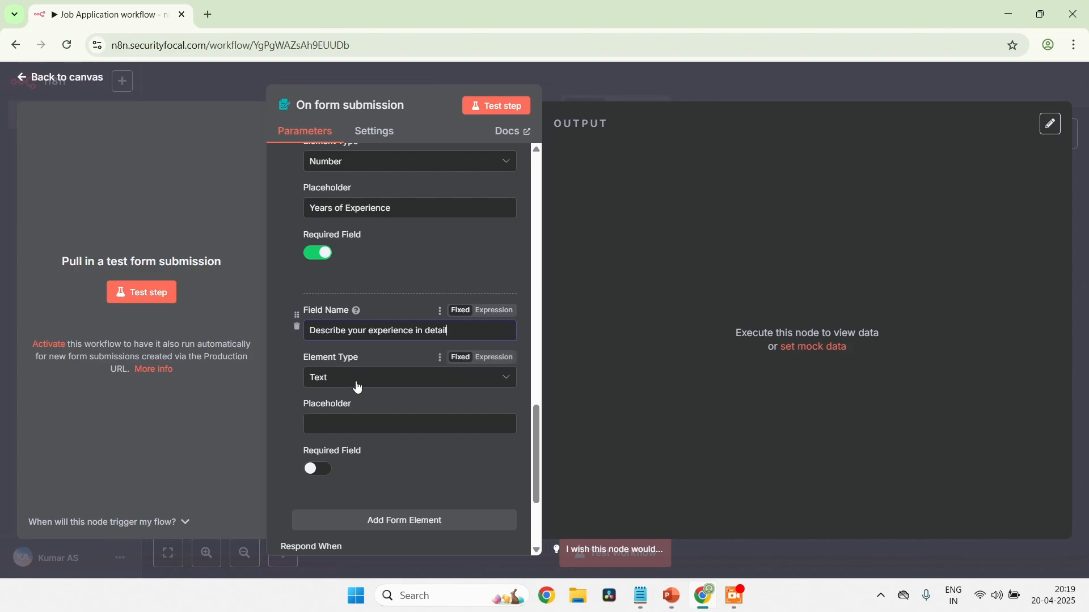
Set the element type of the "Describe your experience in detail" field to Textarea
scroll(357, 374, "down", 1)
left_click(389, 361)
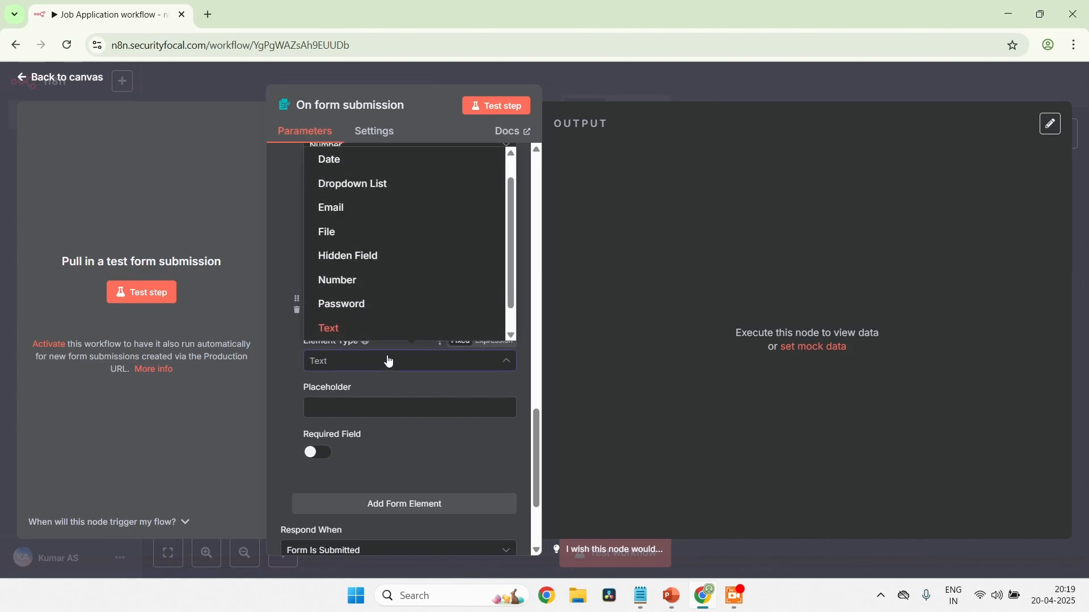
scroll(425, 261, "up", 1)
scroll(425, 261, "down", 2)
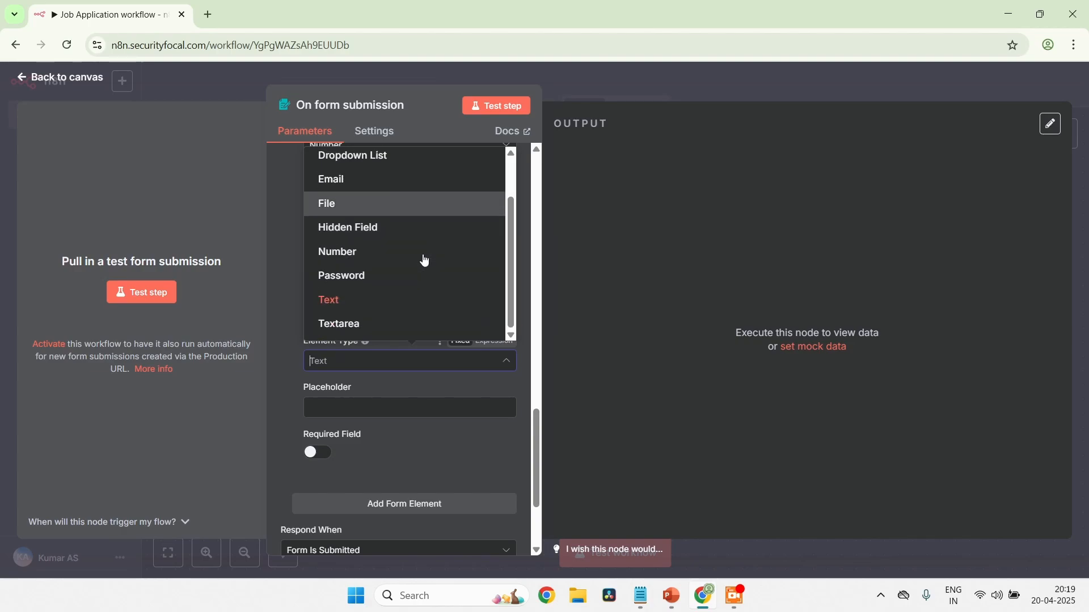
left_click(369, 325)
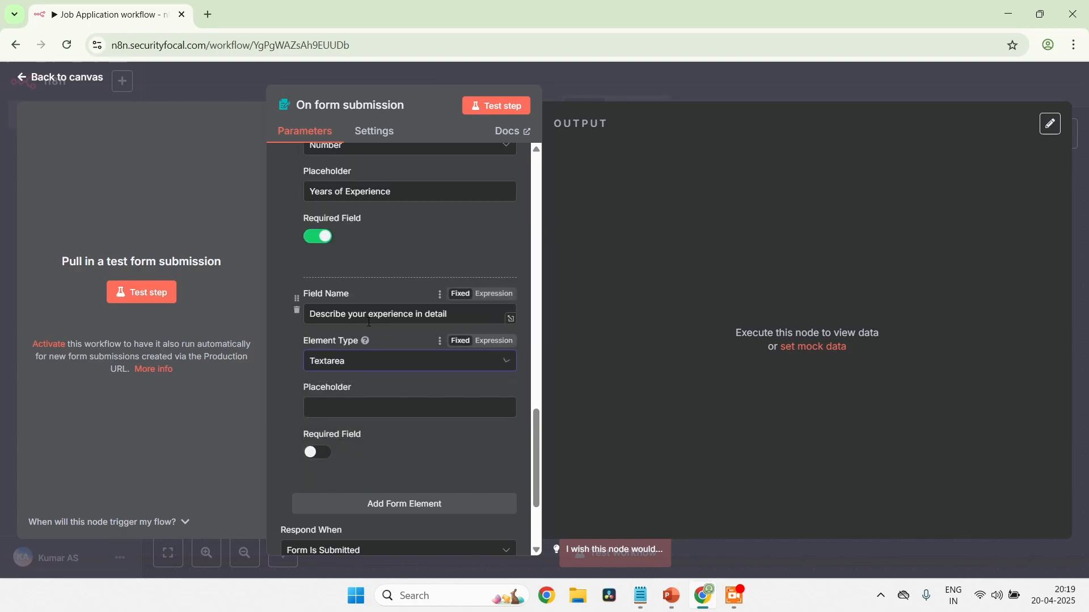
Give the experience description field the placeholder "Please share the details of your experience" and make it required
left_click(404, 406)
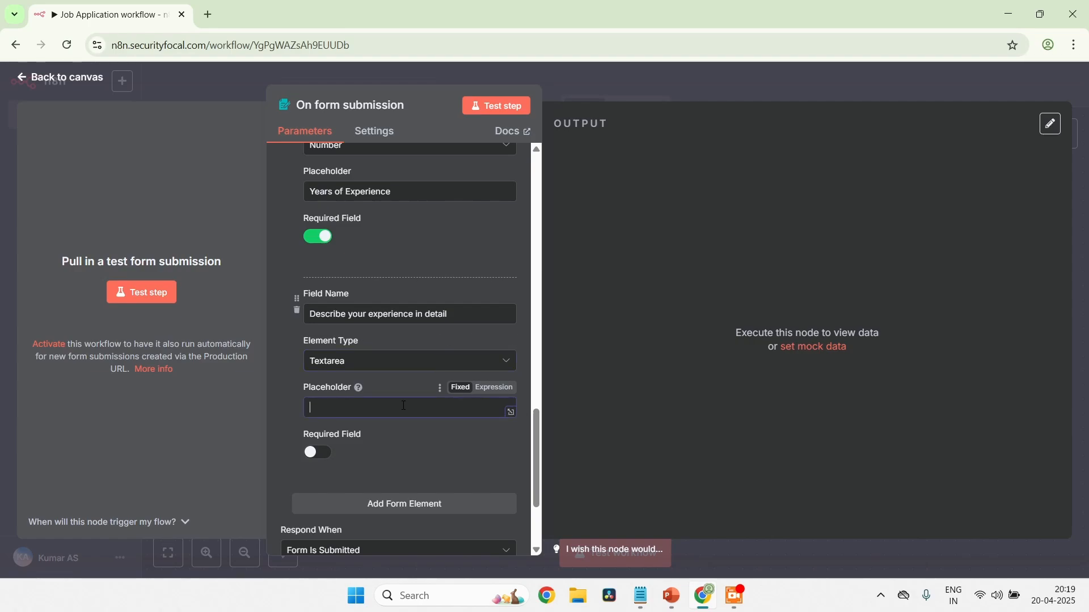
type("Please share the details of your expe")
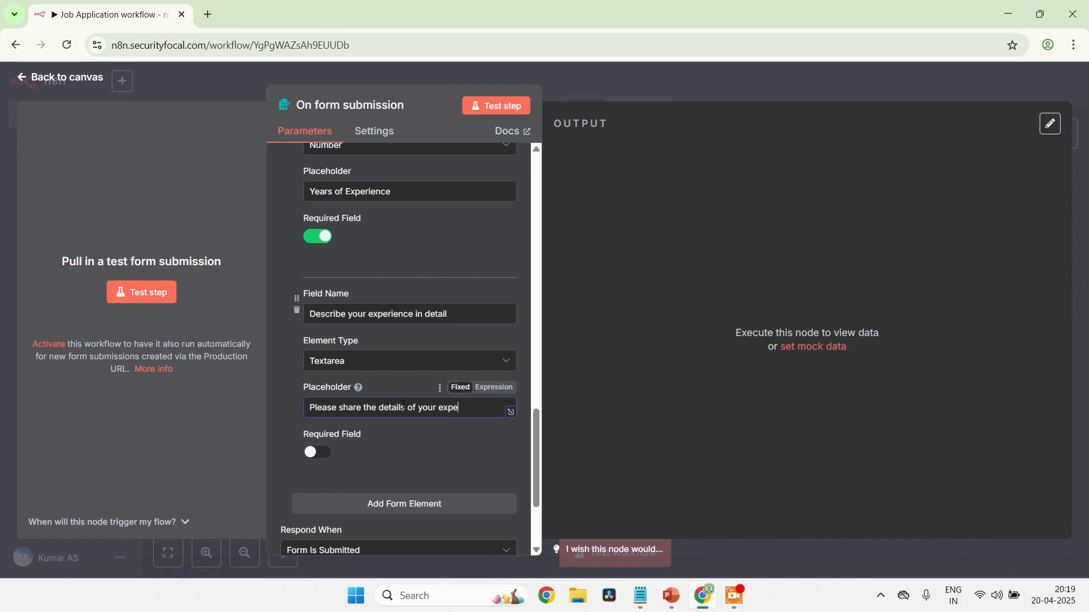
type("rience")
scroll(403, 406, "down", 2)
left_click(319, 342)
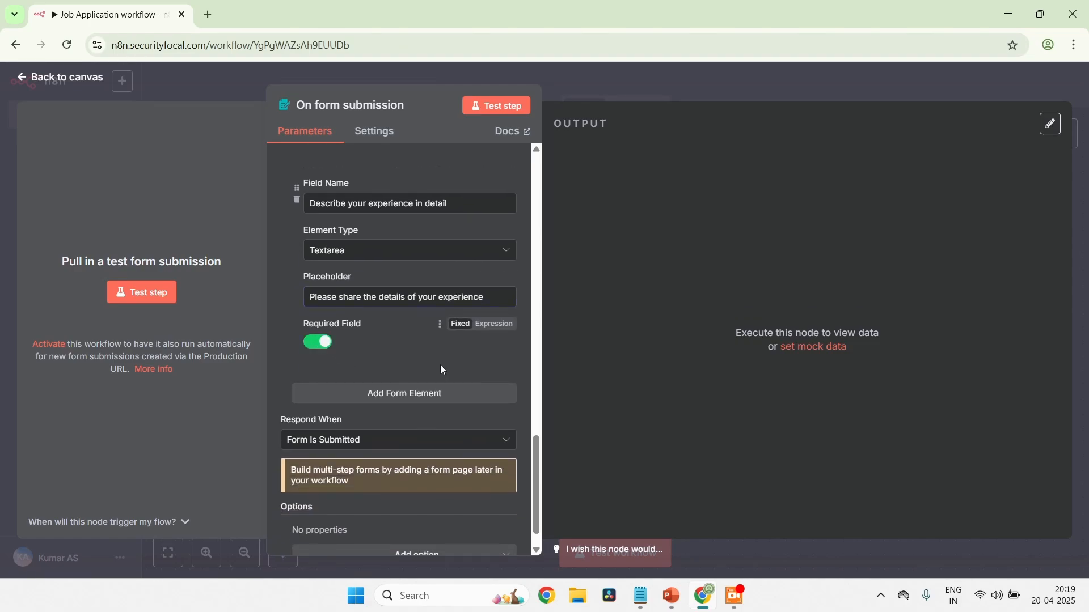
Add another form element at the end of the form and name it "Why should we hire you?"
left_click(429, 394)
scroll(433, 395, "down", 2)
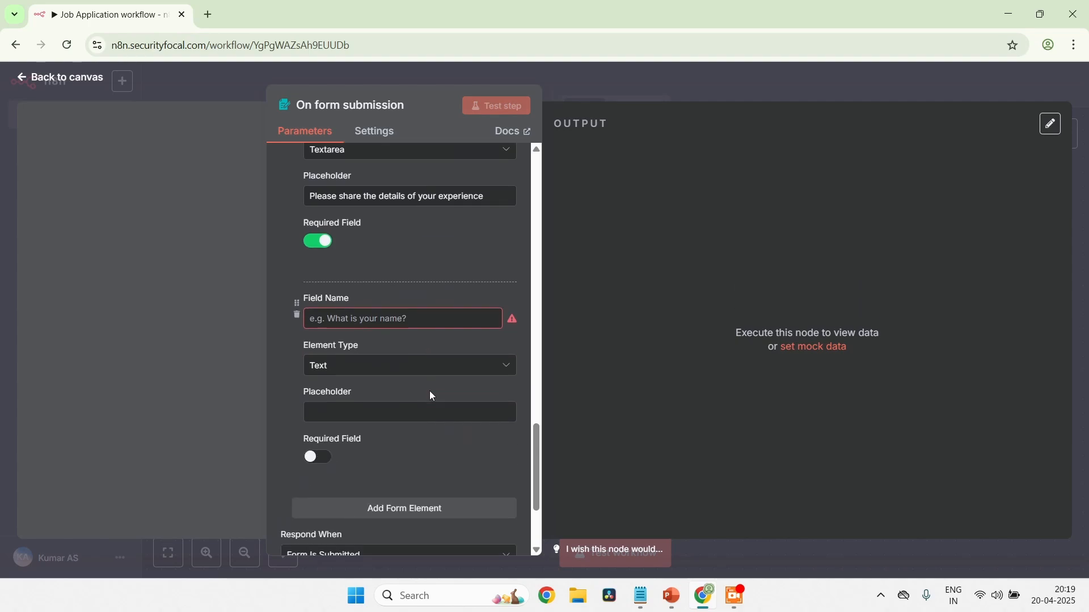
scroll(431, 395, "down", 1)
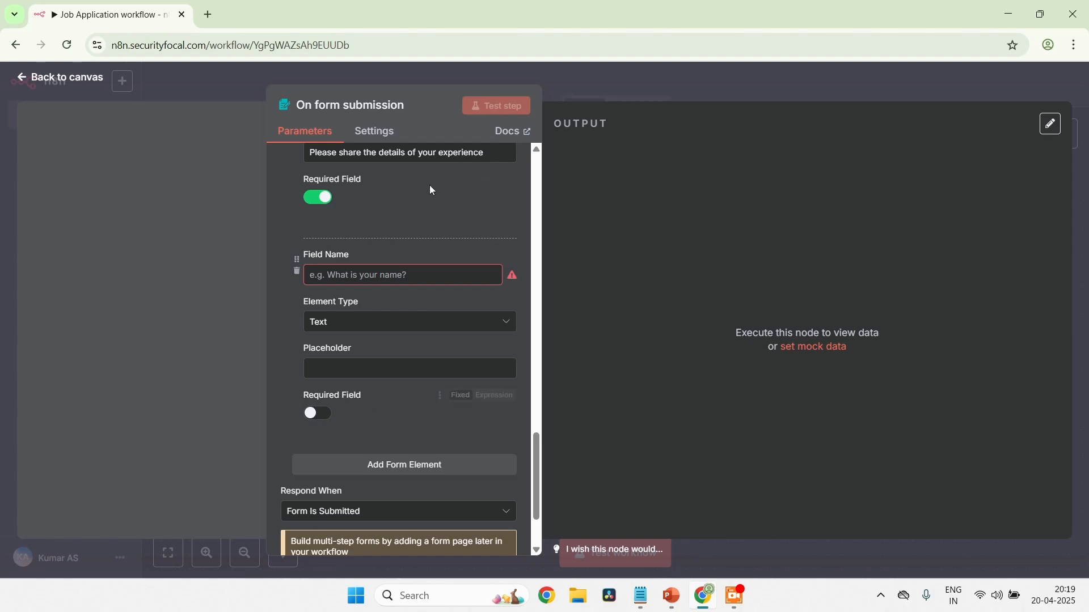
left_click(374, 280)
type("Wh")
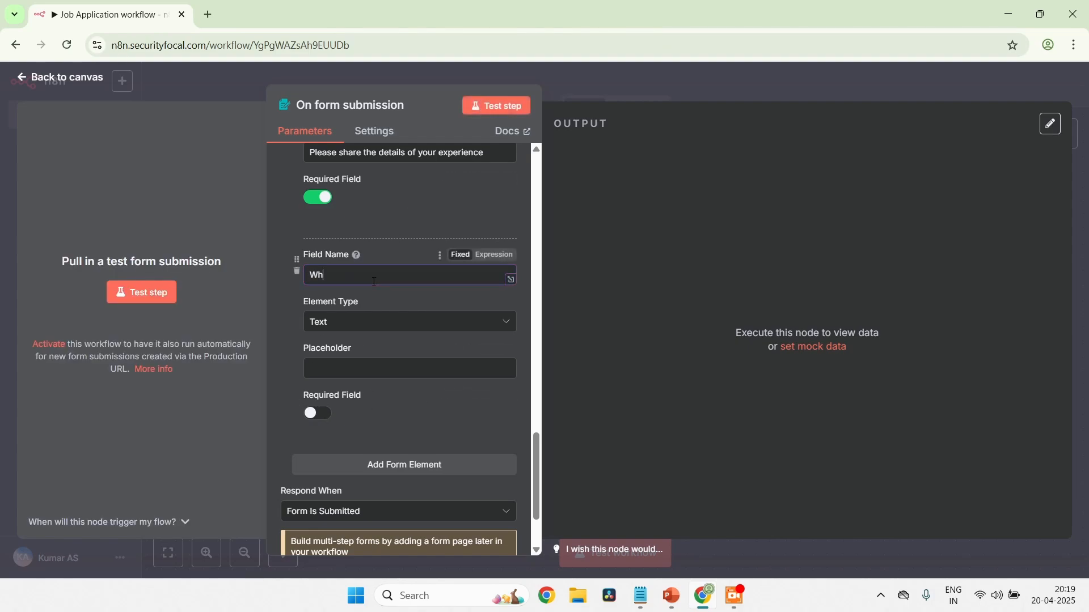
type("y should we hire you?")
Set the element type of the "Why should we hire you?" field to Textarea
left_click(365, 321)
scroll(373, 453, "down", 1)
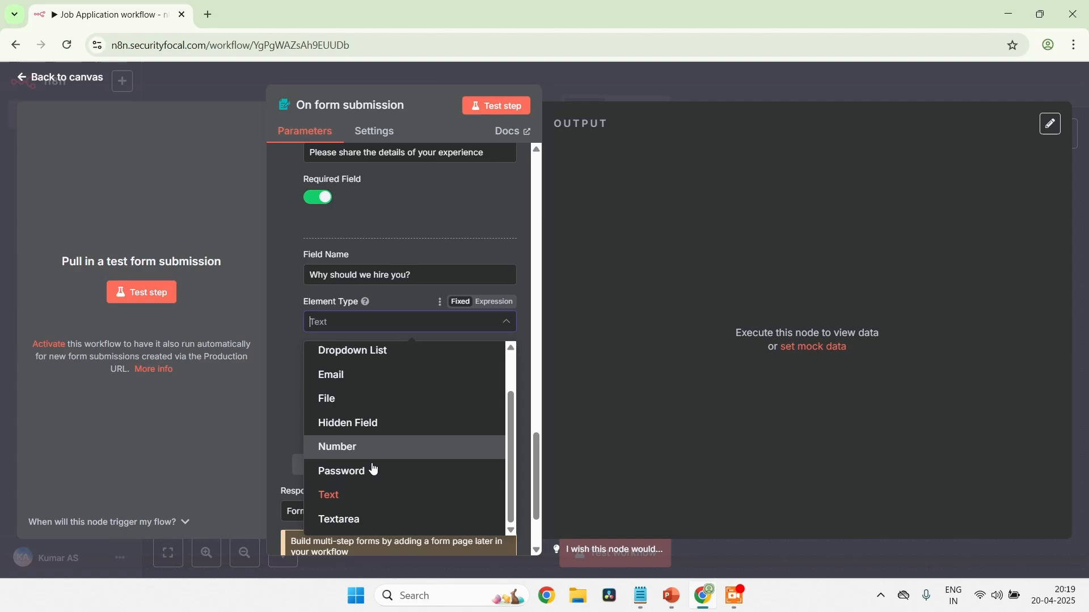
left_click(345, 522)
Give the "Why should we hire you?" field the placeholder "Please provide the details" and make it required
left_click(388, 363)
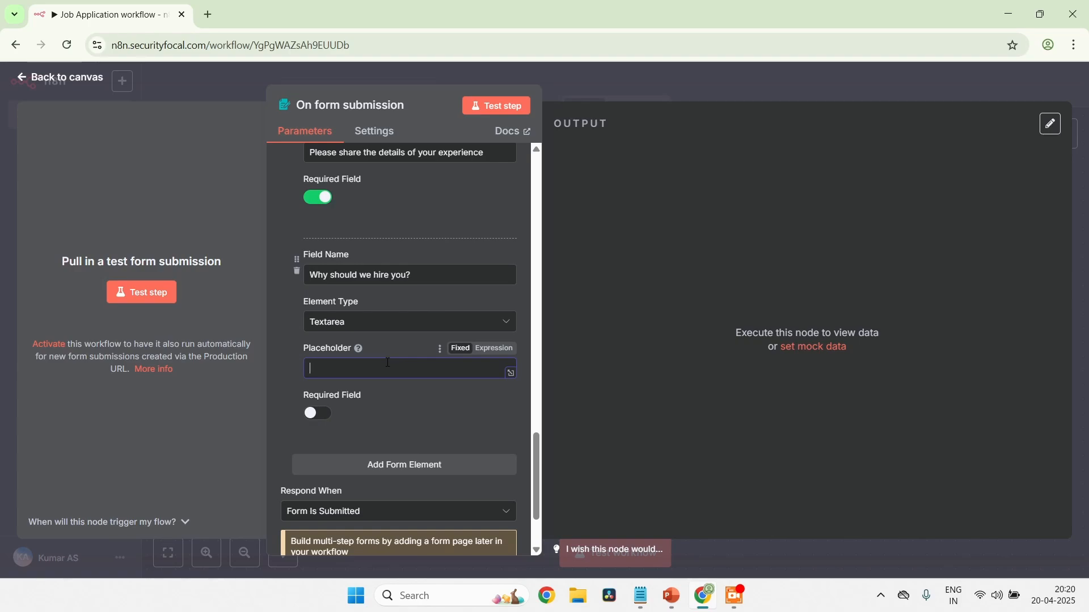
type("Prov")
key("BackSpace")
key("BackSpace")
type("lease prov")
type("di")
type("ide the deta")
type("ils")
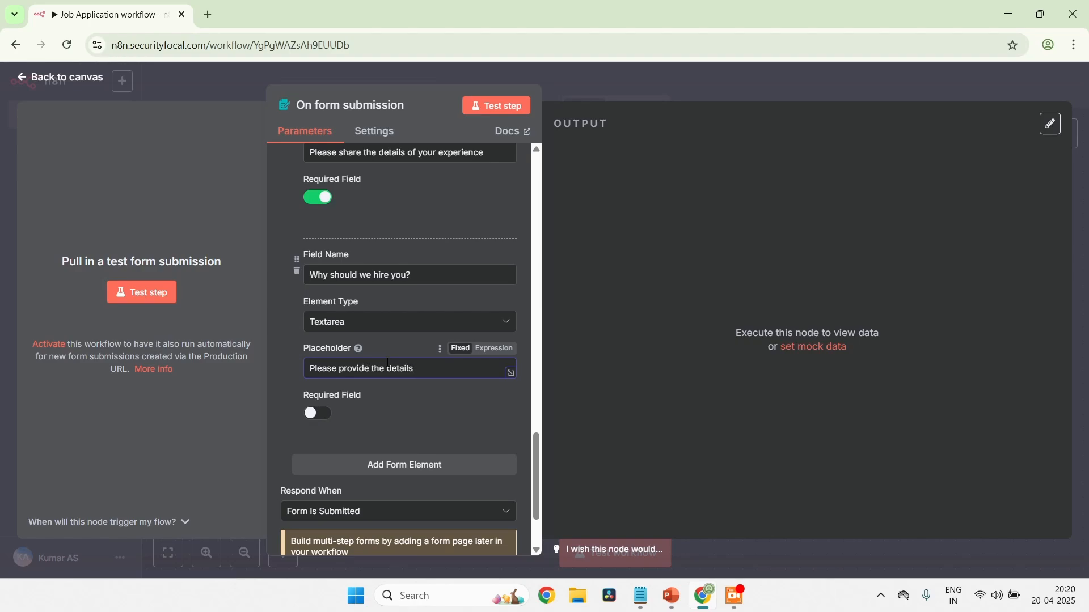
left_click(323, 420)
Review all form elements of the form submission trigger, from Full Name to "Why should we hire you?"
scroll(420, 422, "down", 1)
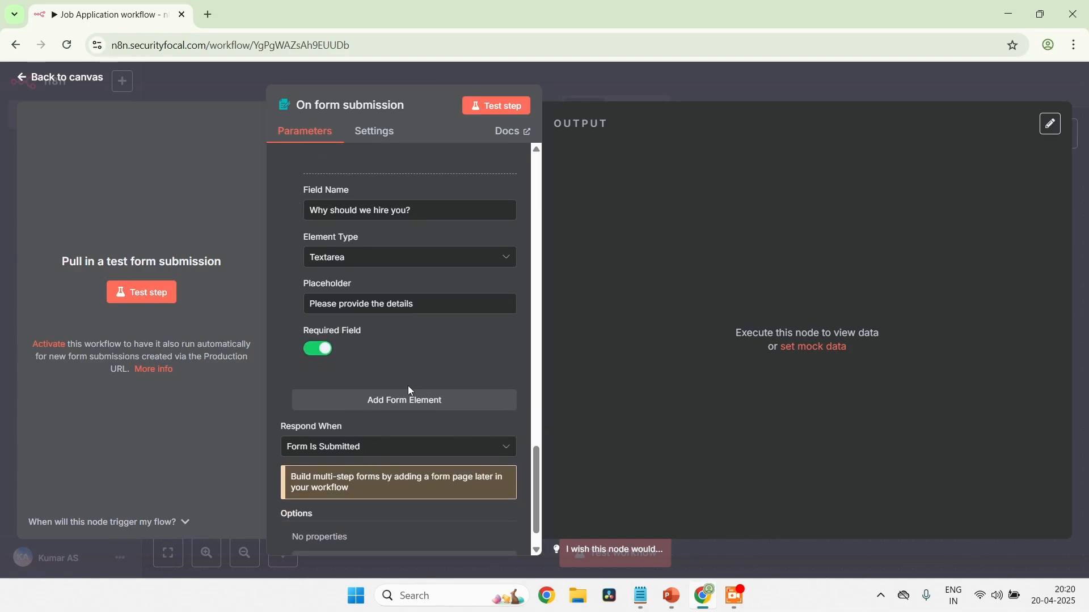
scroll(410, 390, "up", 10)
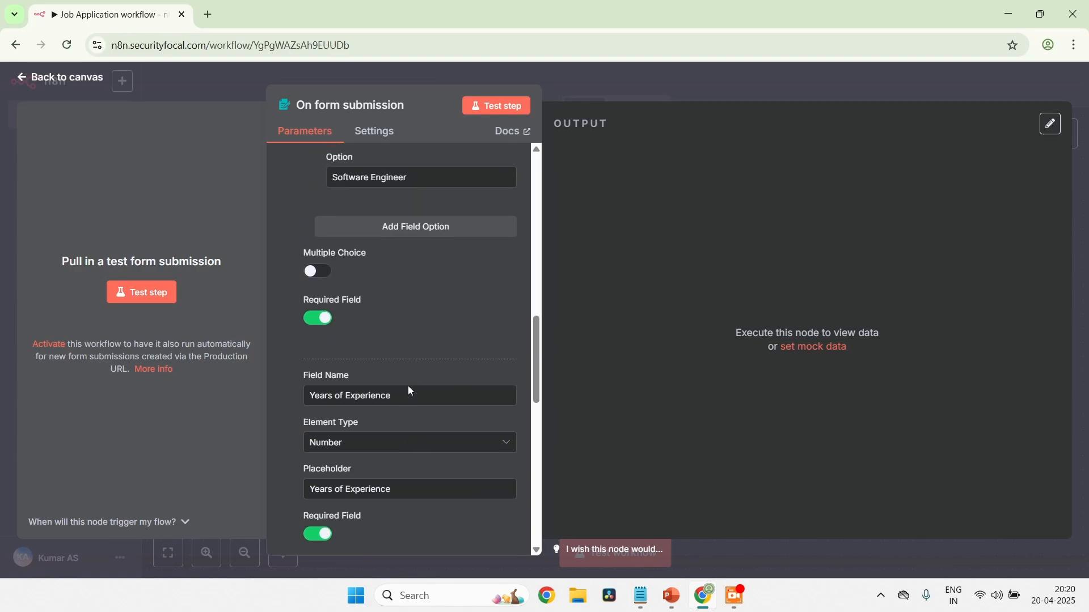
scroll(410, 390, "up", 8)
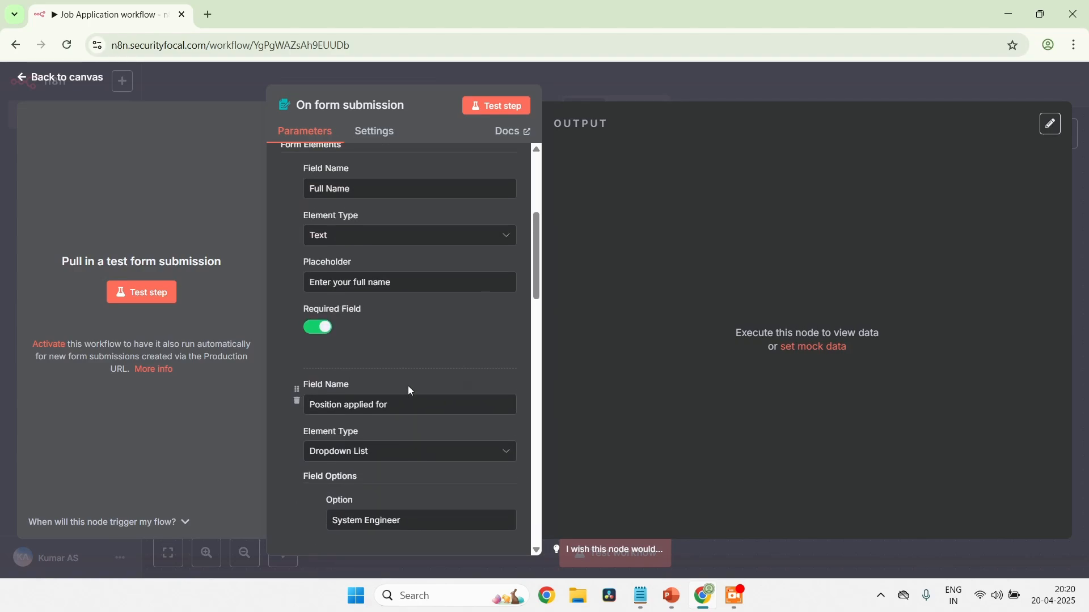
scroll(411, 390, "up", 3)
scroll(411, 390, "down", 8)
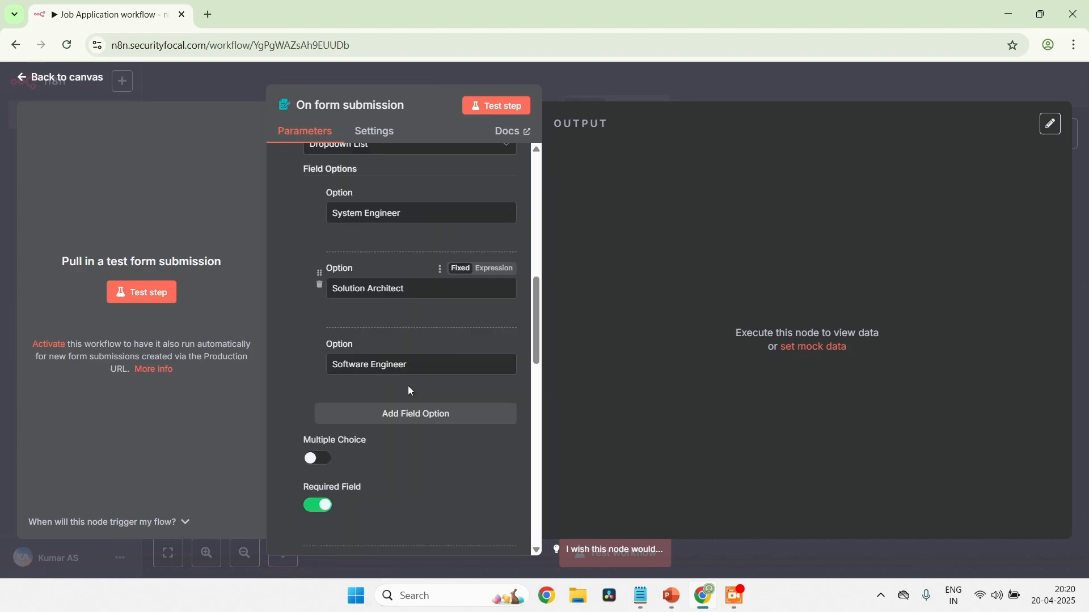
scroll(411, 390, "down", 9)
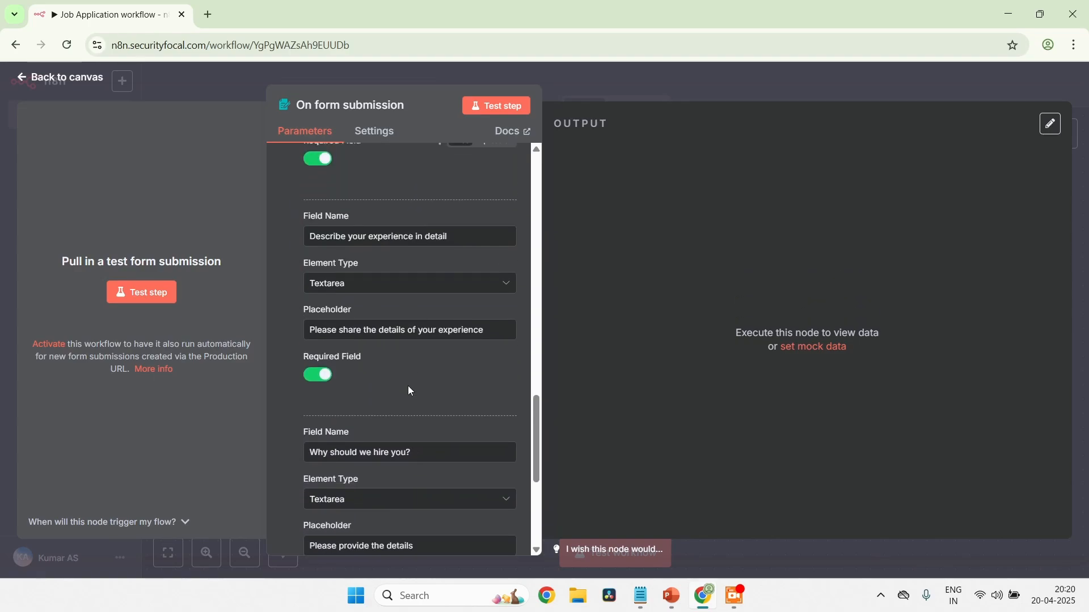
scroll(410, 390, "down", 5)
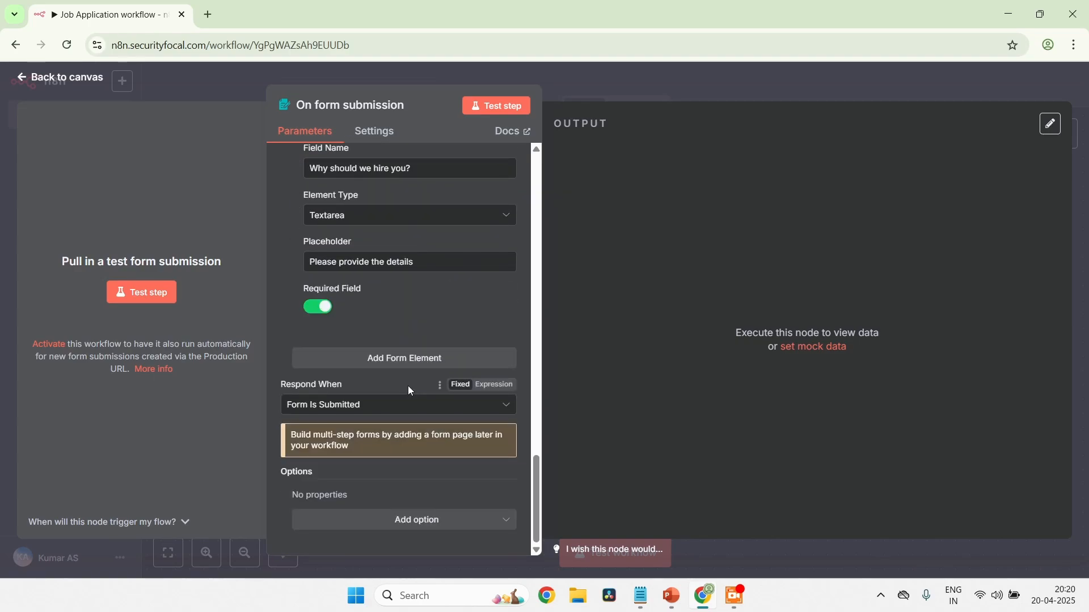
scroll(410, 390, "up", 15)
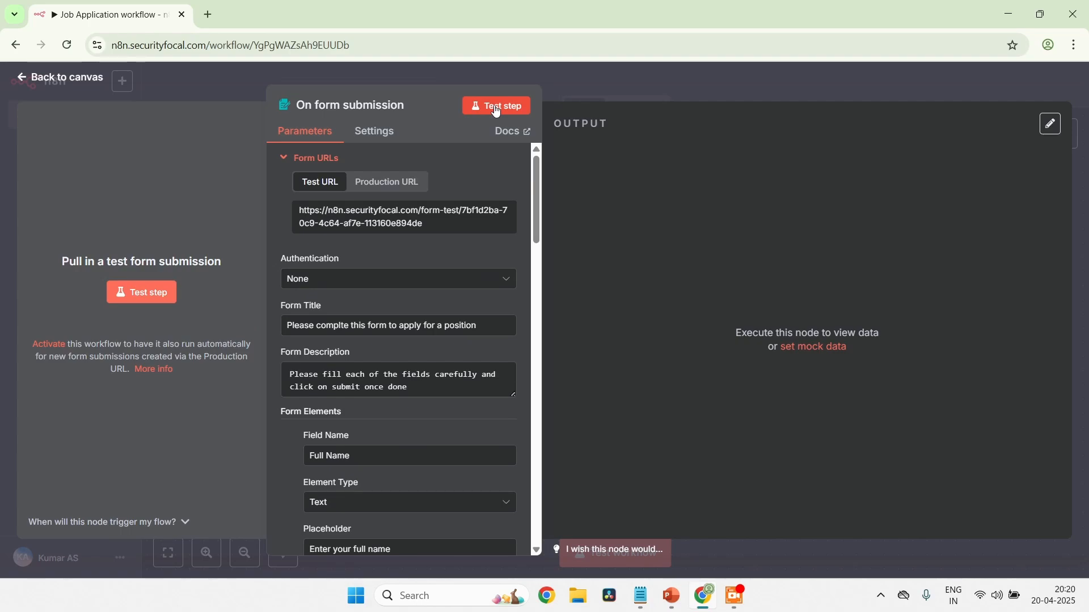
Test the form trigger and fill in the applicant's full name, the position System Engineer and 2 years of experience
left_click(497, 108)
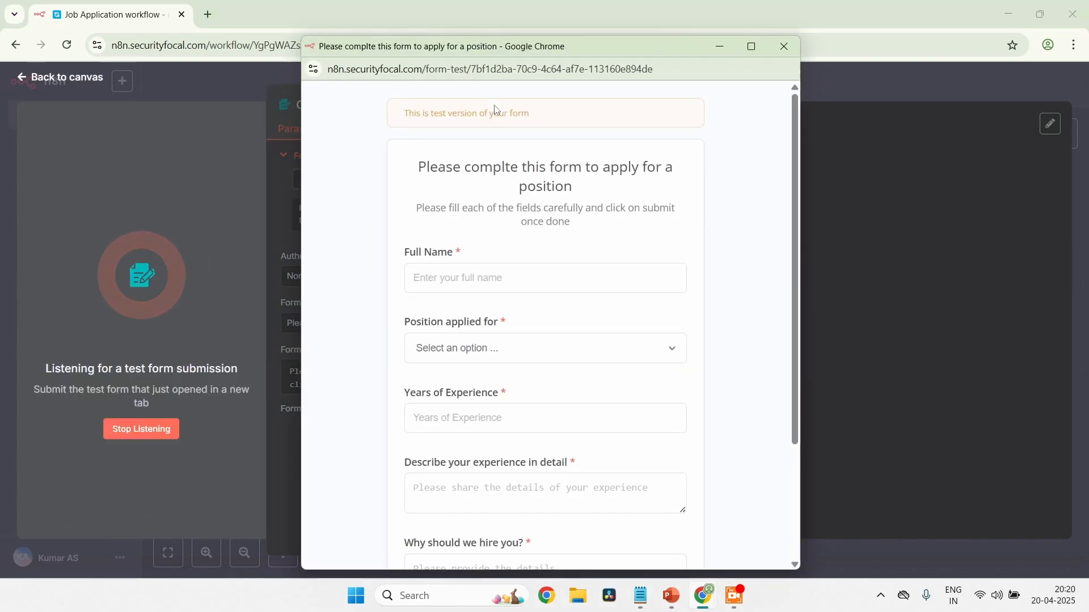
left_click(550, 281)
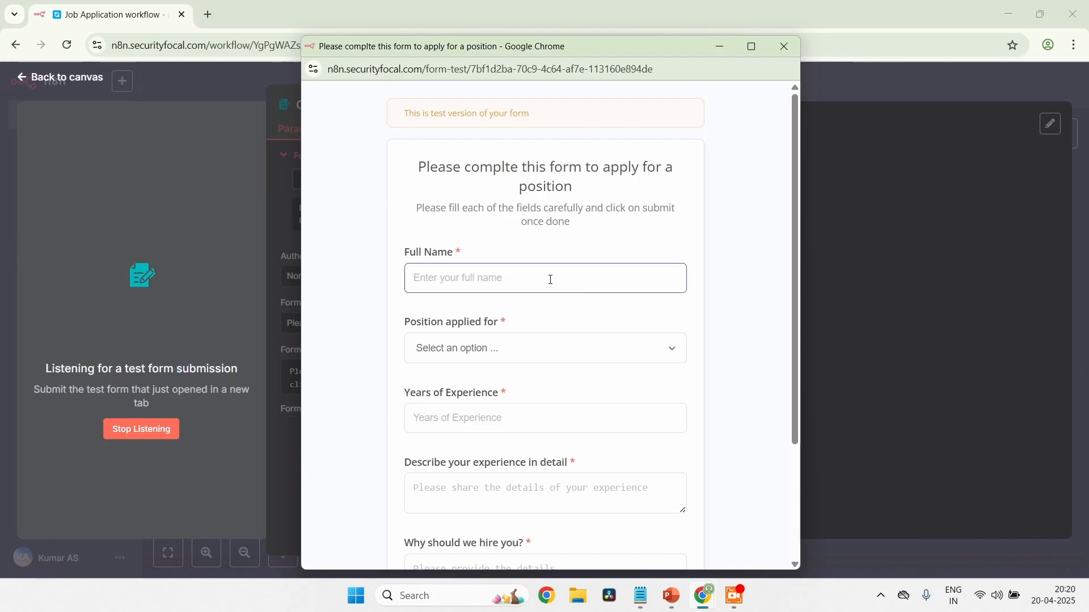
type("Kumar")
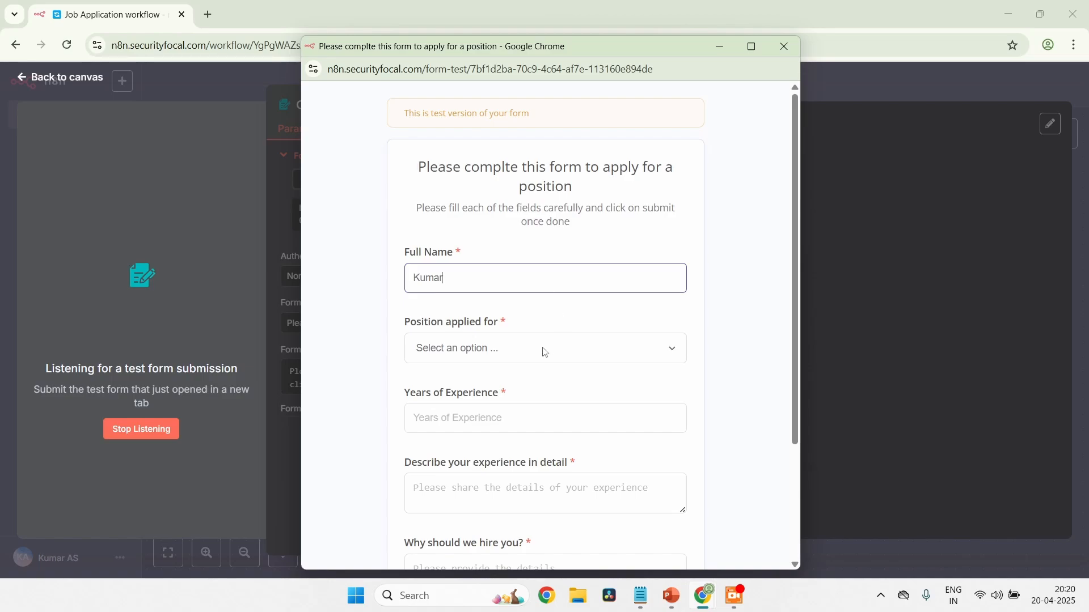
left_click(544, 353)
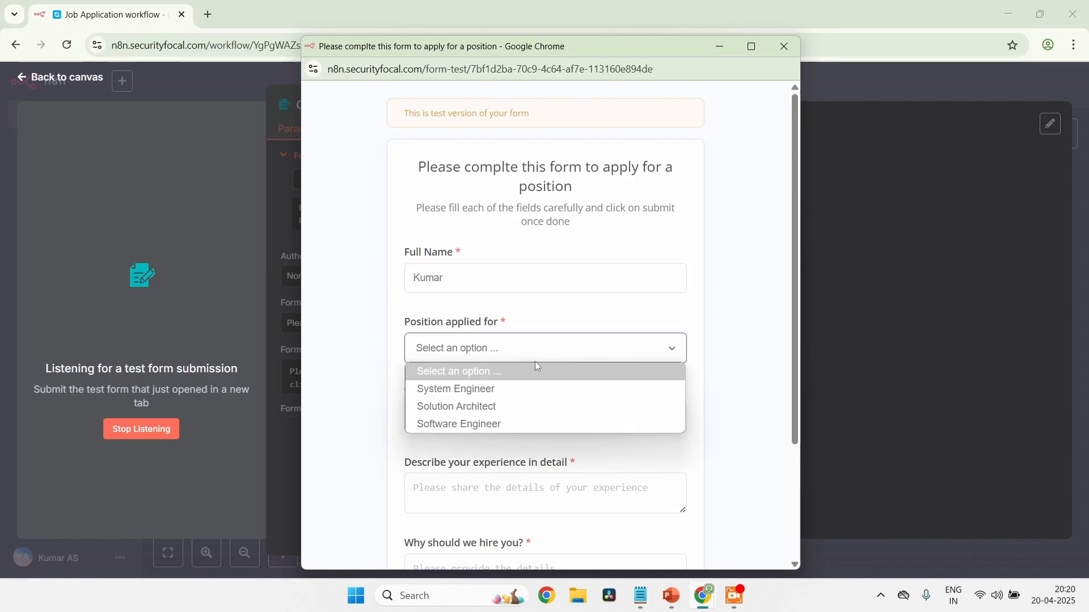
left_click(532, 391)
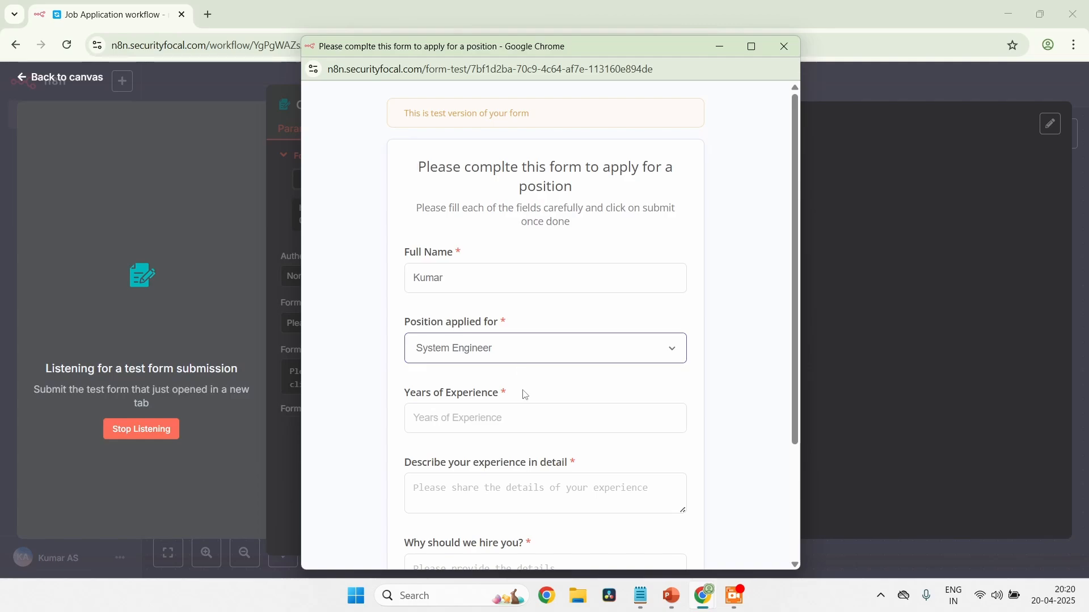
left_click(530, 430)
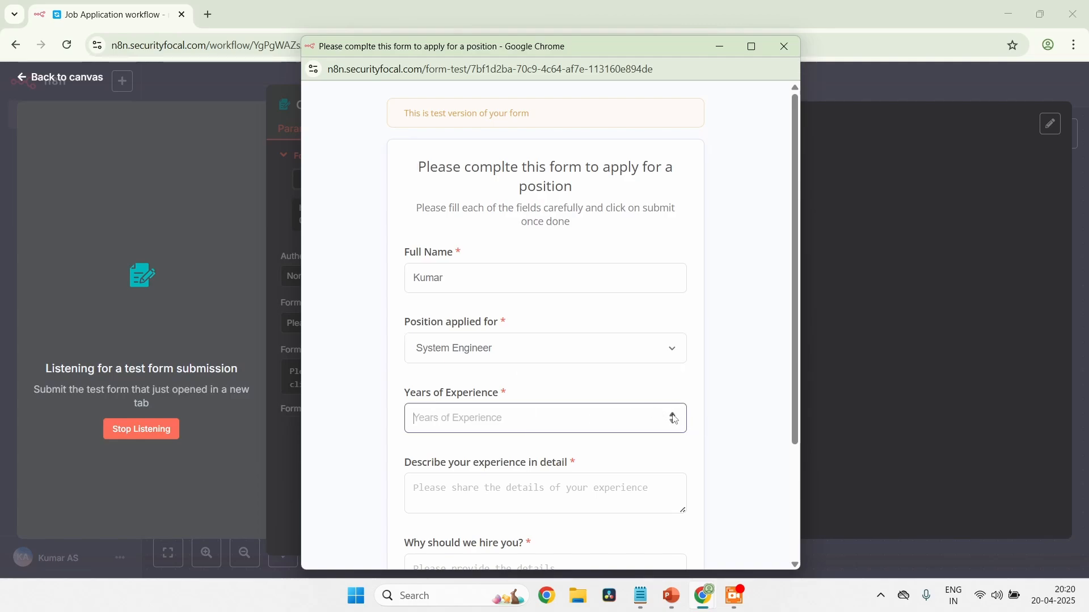
type("2")
Describe the experience in detail as "5 years of experience" in the test form
scroll(573, 391, "down", 2)
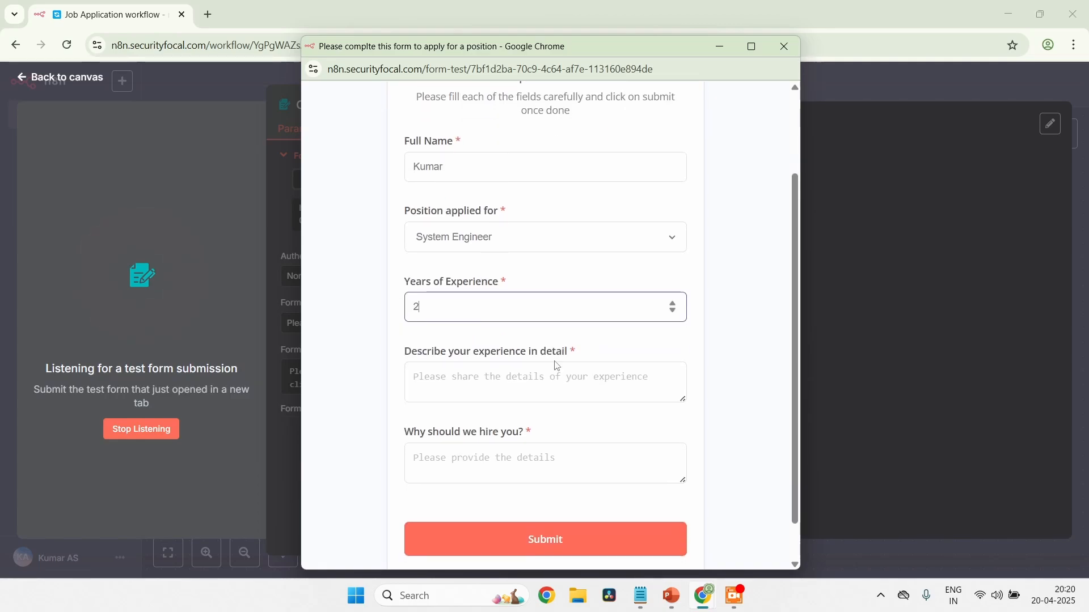
left_click(553, 383)
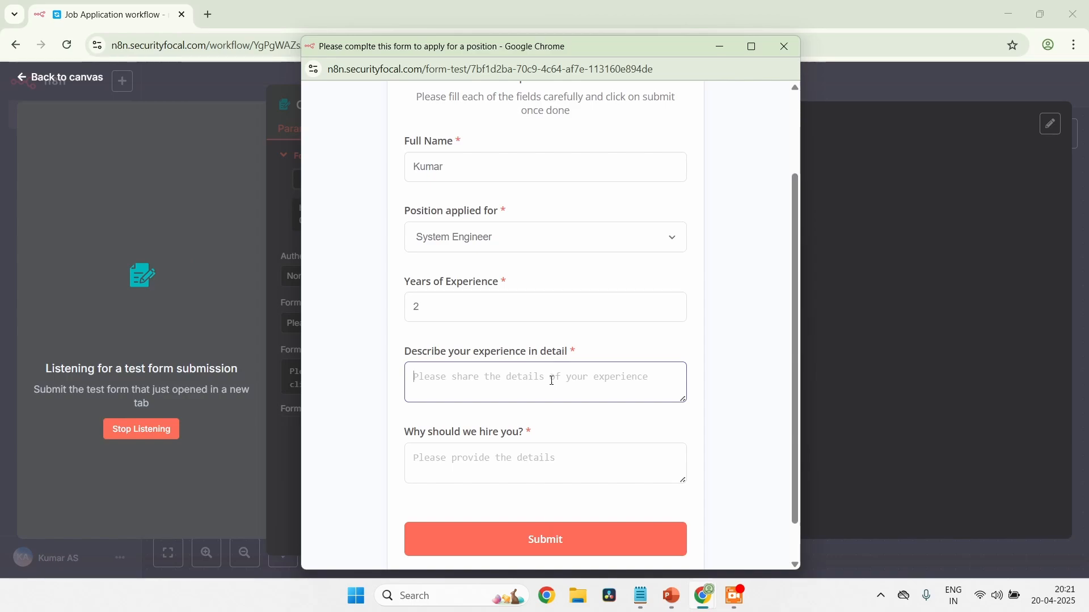
type("5 years of")
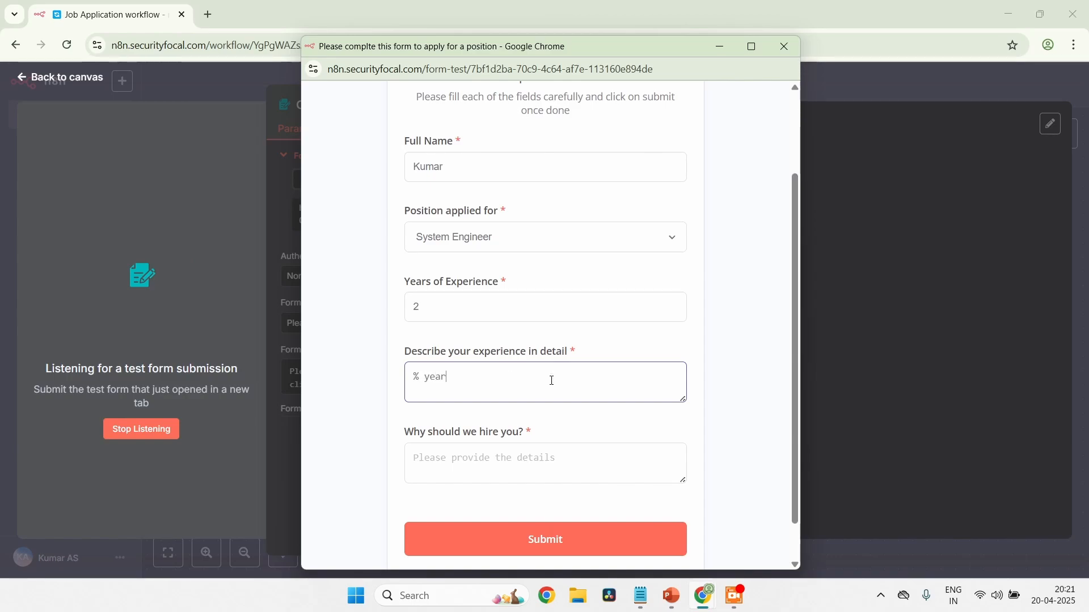
key("BackSpace")
key("BackSpace")
key("BackSpace")
key("BackSpace")
key("BackSpace")
key("BackSpace")
key("BackSpace")
key("BackSpace")
key("BackSpace")
key("BackSpace")
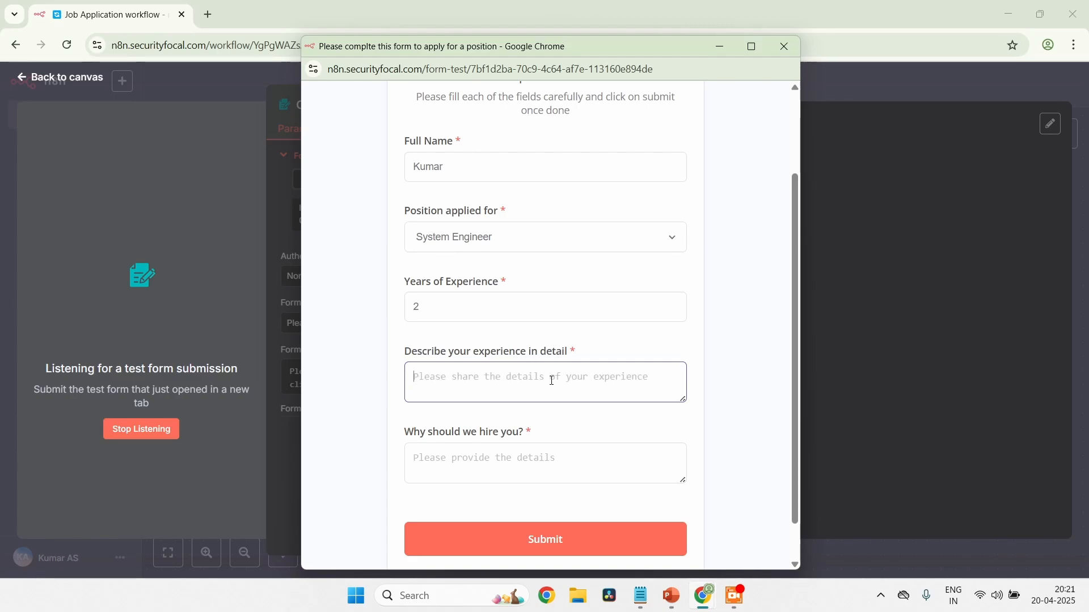
type("5 years o")
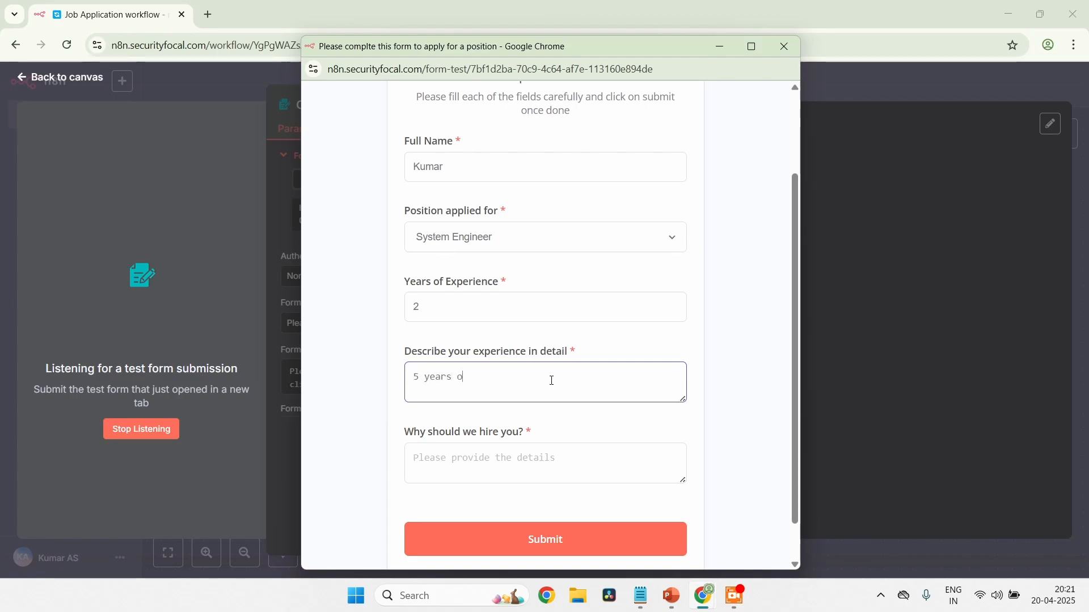
type("f experience")
Answer "Why should we hire you?" with "I am interested in this position", submit the test form and close its window
left_click(548, 468)
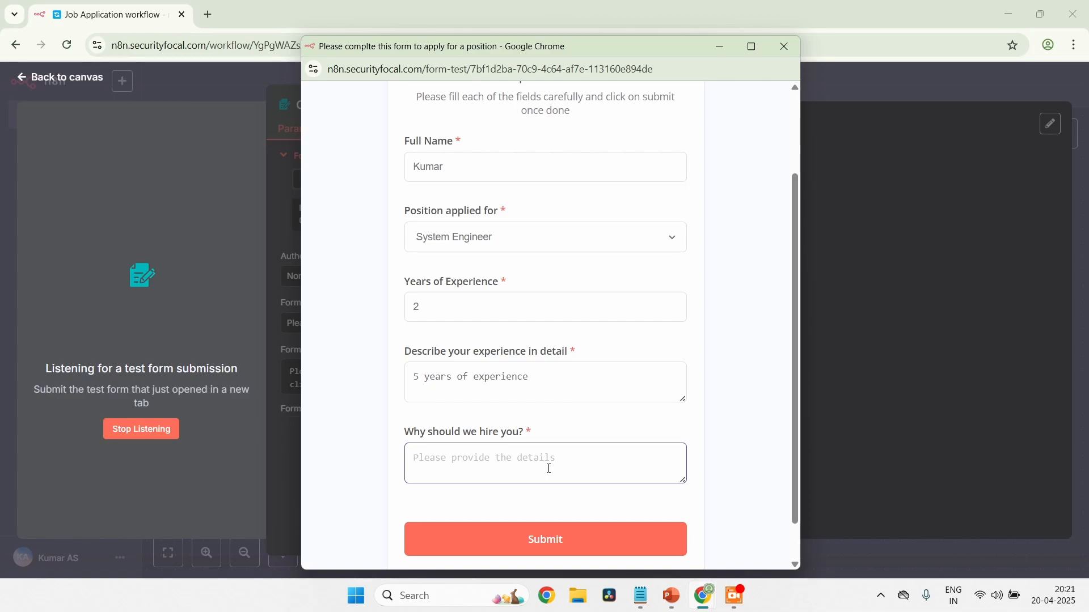
type("I am integr")
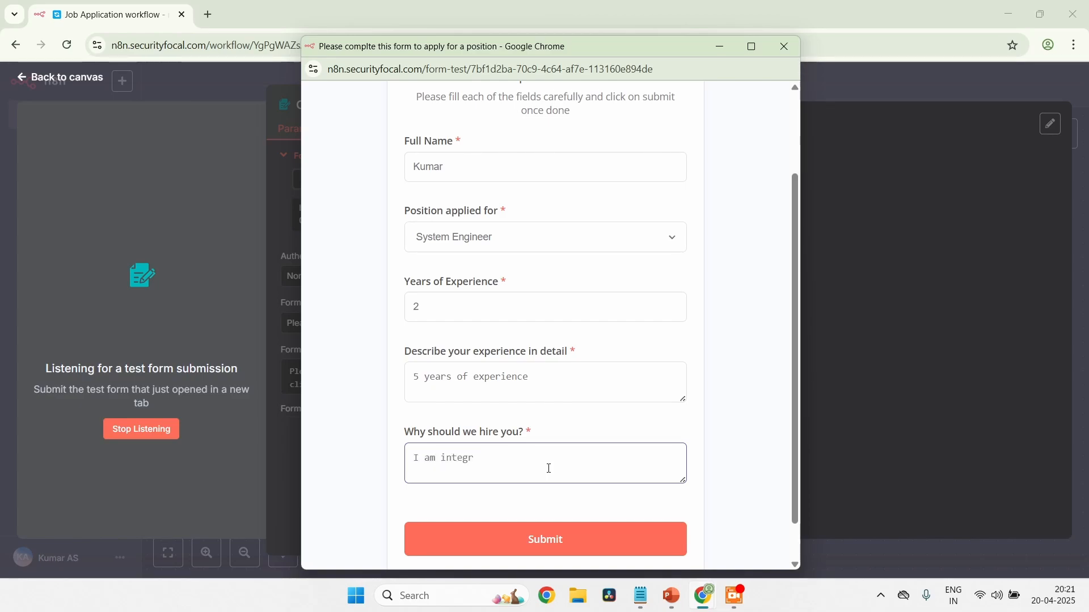
key("BackSpace")
key("BackSpace")
type("rested in this position")
left_click(552, 539)
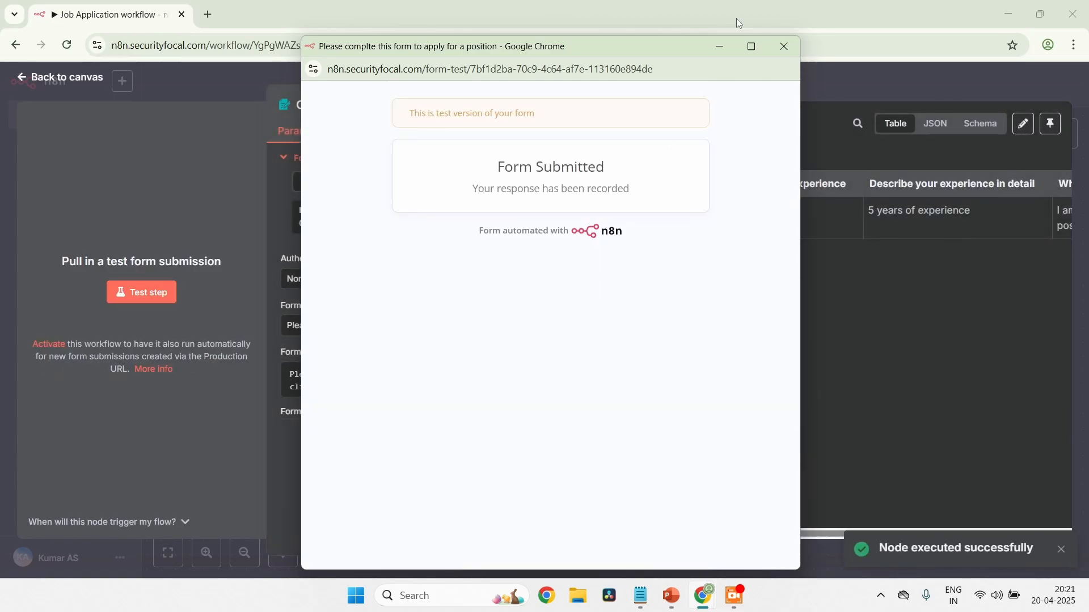
left_click(790, 49)
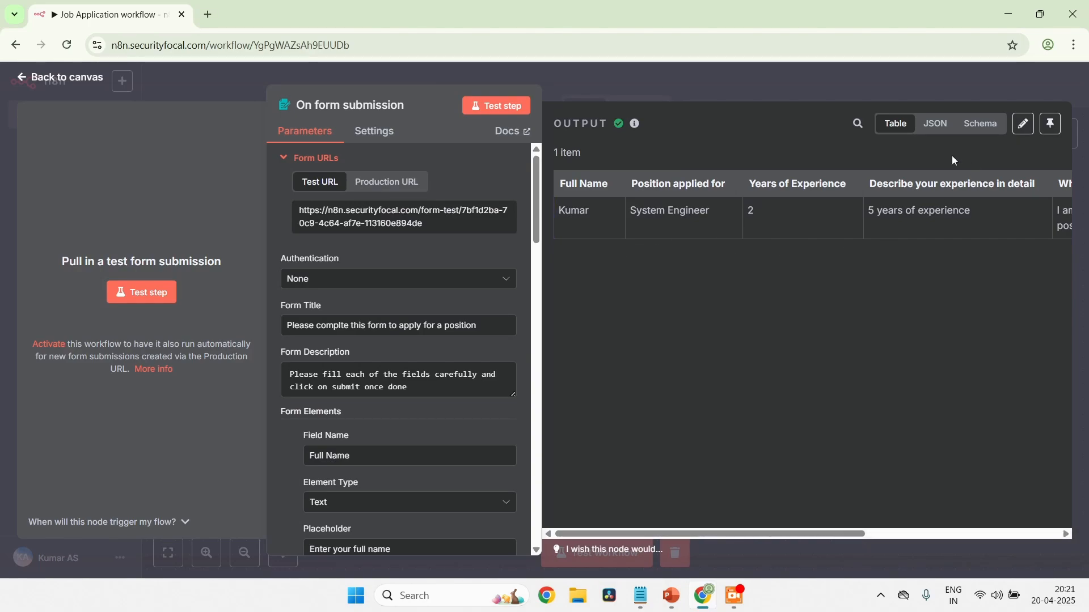
Examine the form trigger's output in the JSON, Schema and Table views
left_click(945, 127)
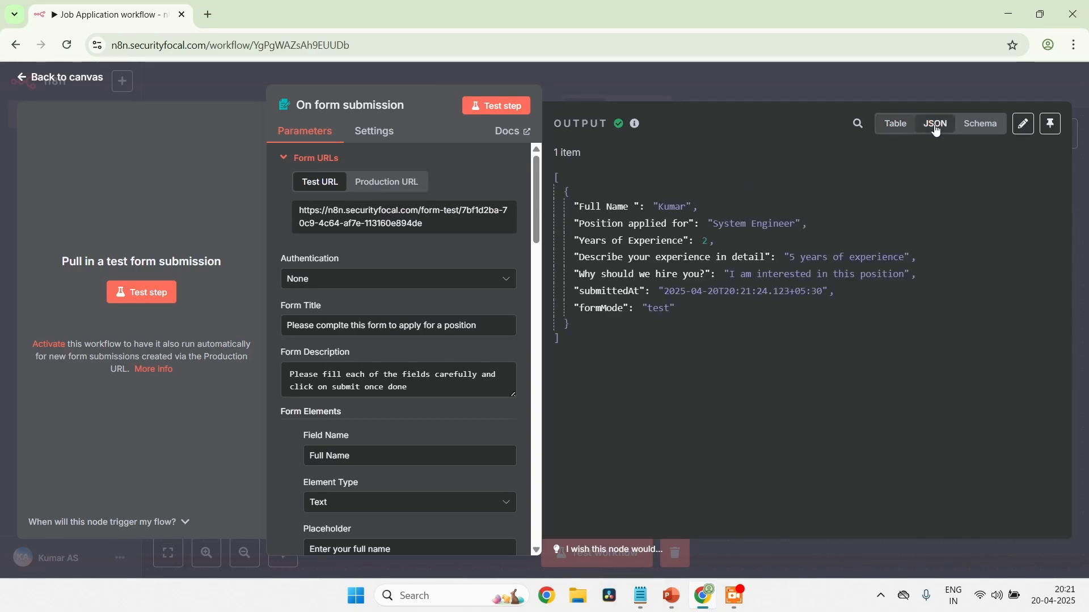
left_click(989, 130)
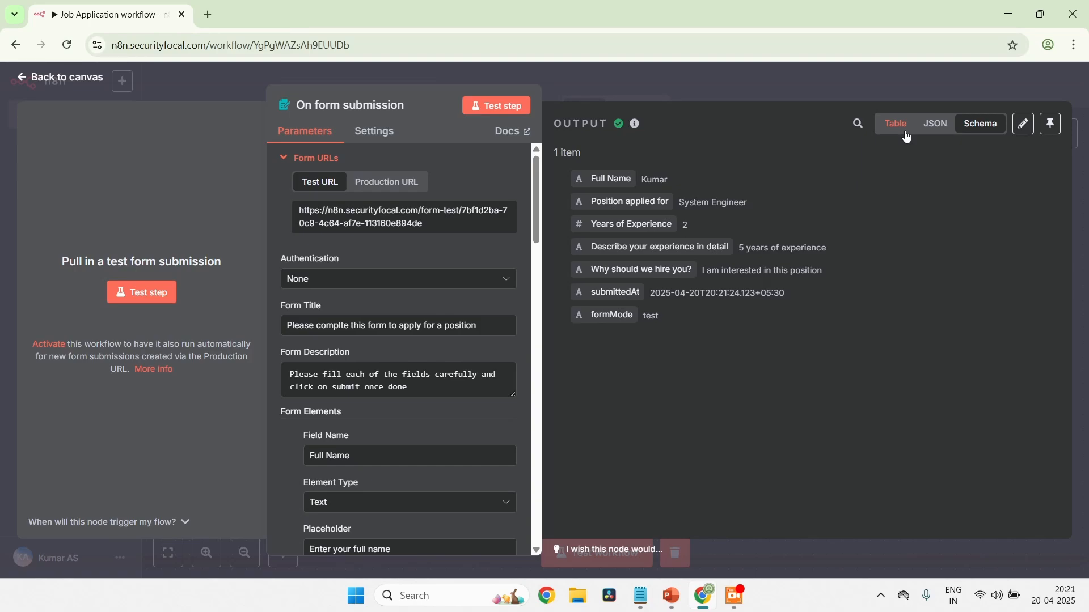
left_click(907, 137)
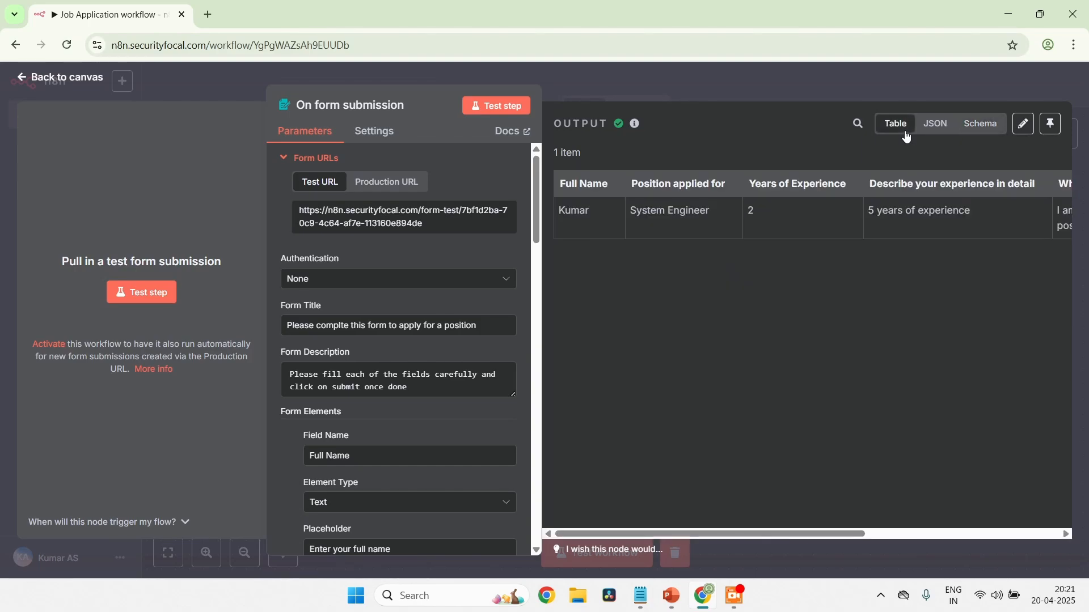
Save the workflow from the canvas and add an Airtable "Create a record" node after the form submission trigger
left_click(25, 83)
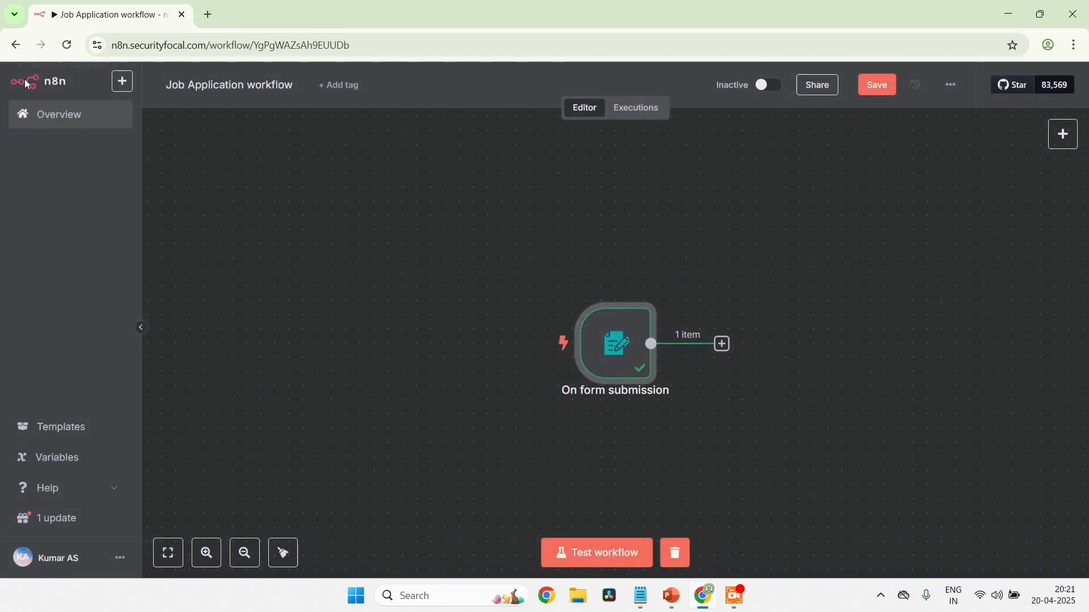
left_click(877, 86)
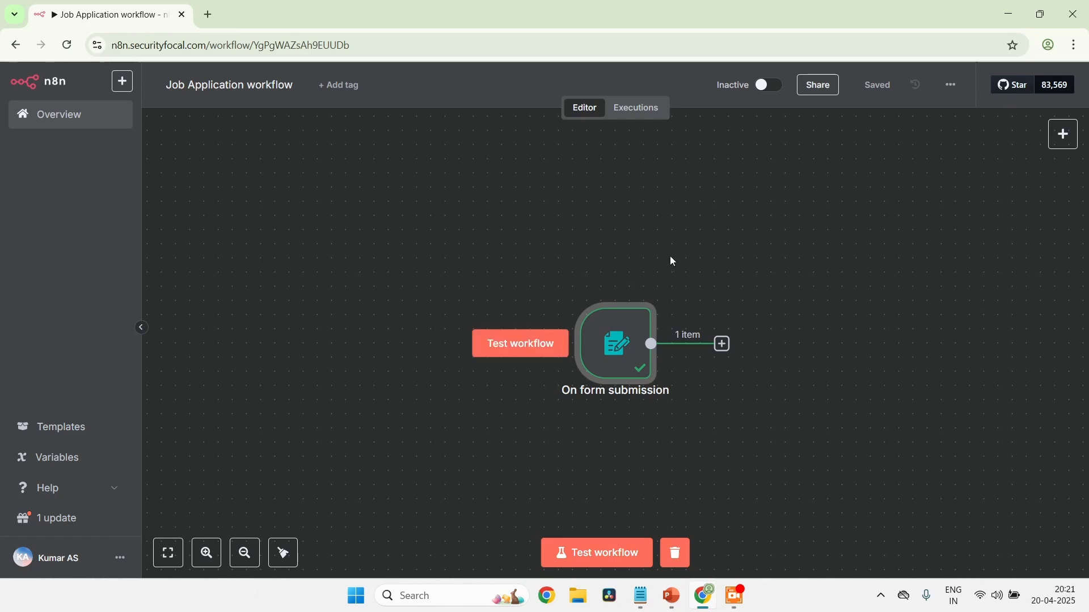
left_click(726, 345)
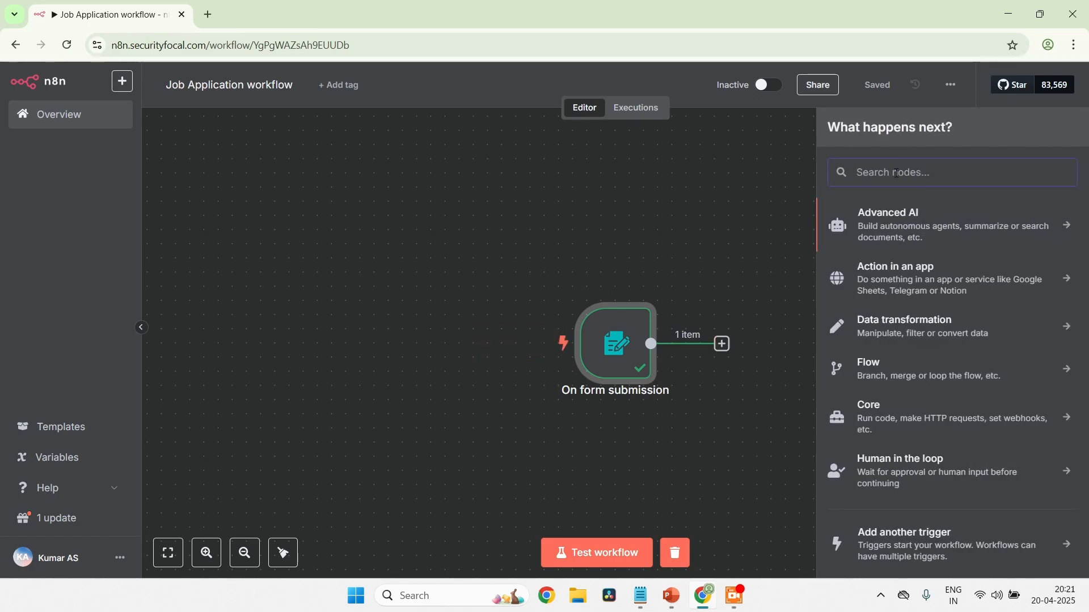
type("airtab")
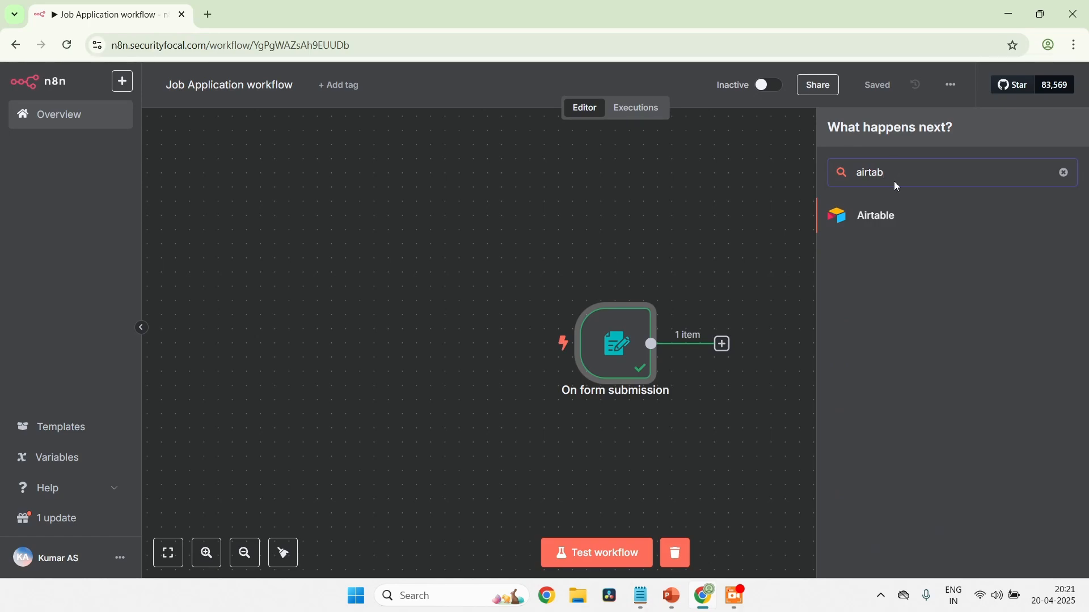
left_click(886, 218)
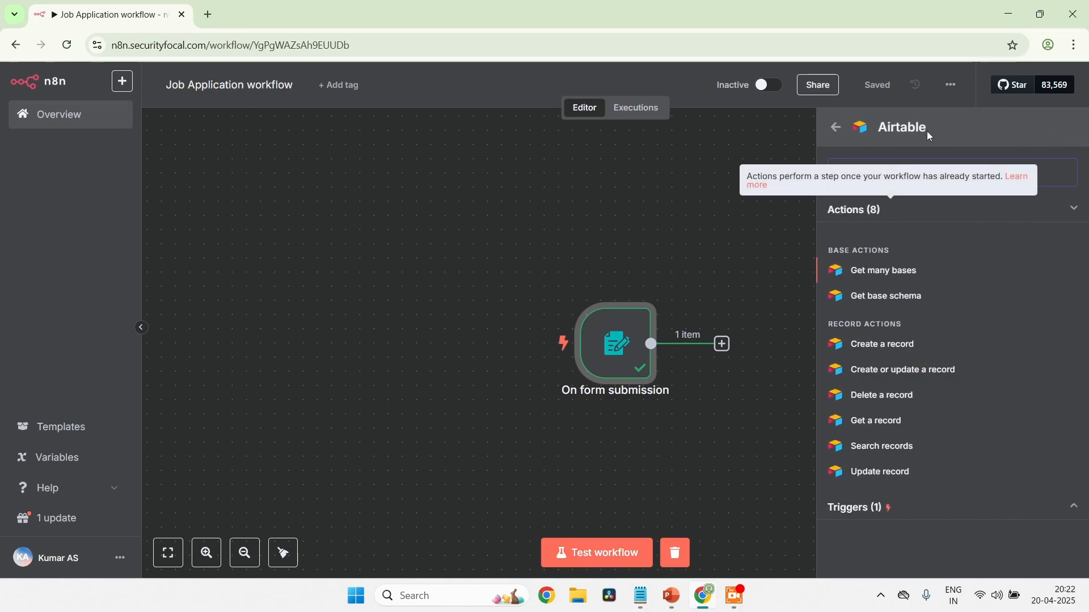
left_click(896, 347)
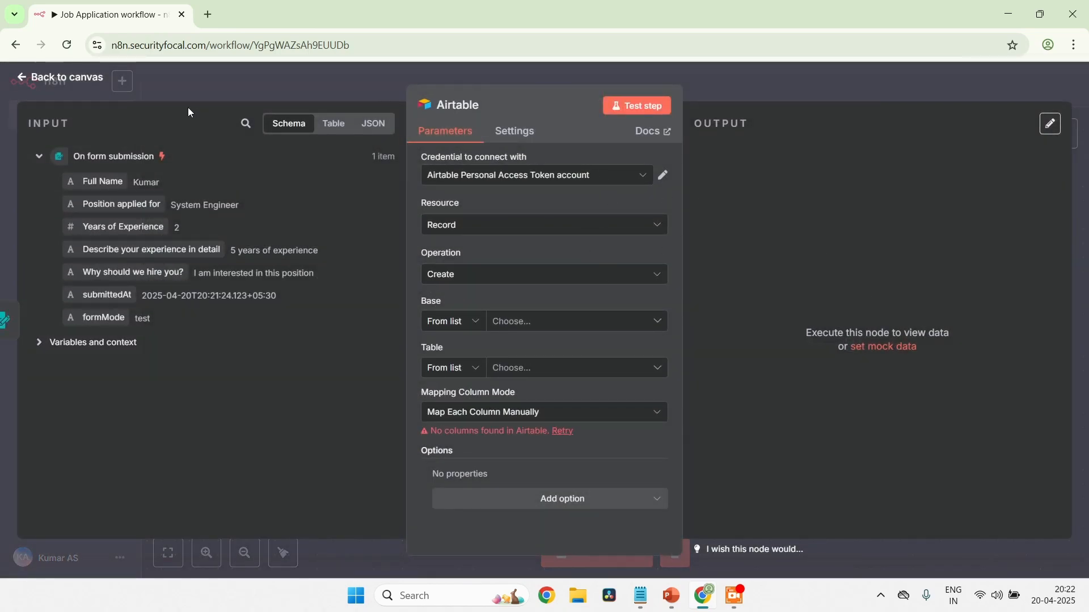
Go to airtable.com in a new browser tab and open N8N Base from the list of all workspaces
left_click(208, 14)
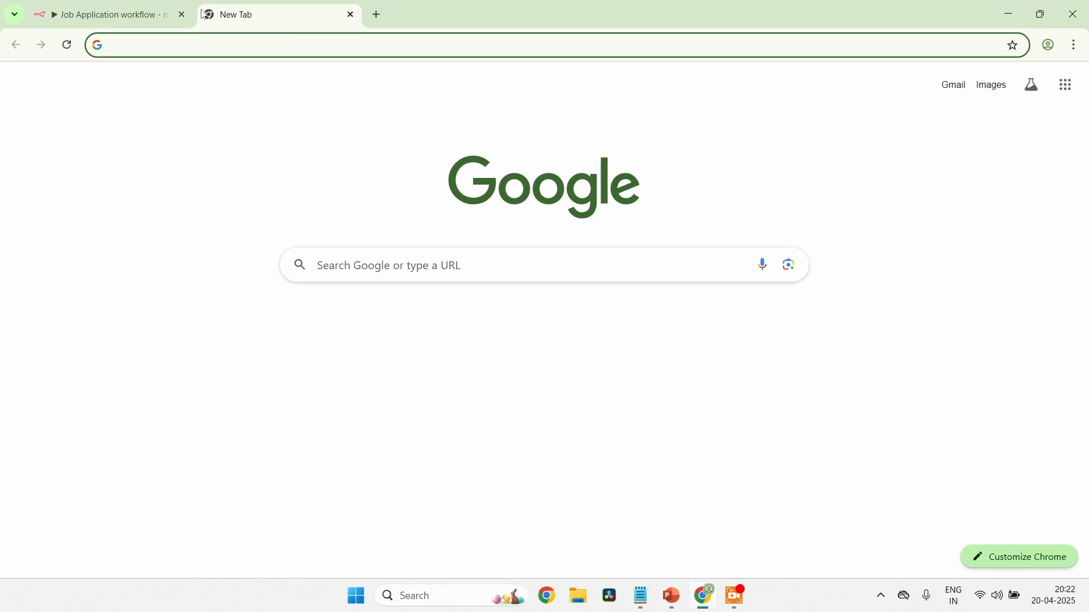
type("airtable.com=")
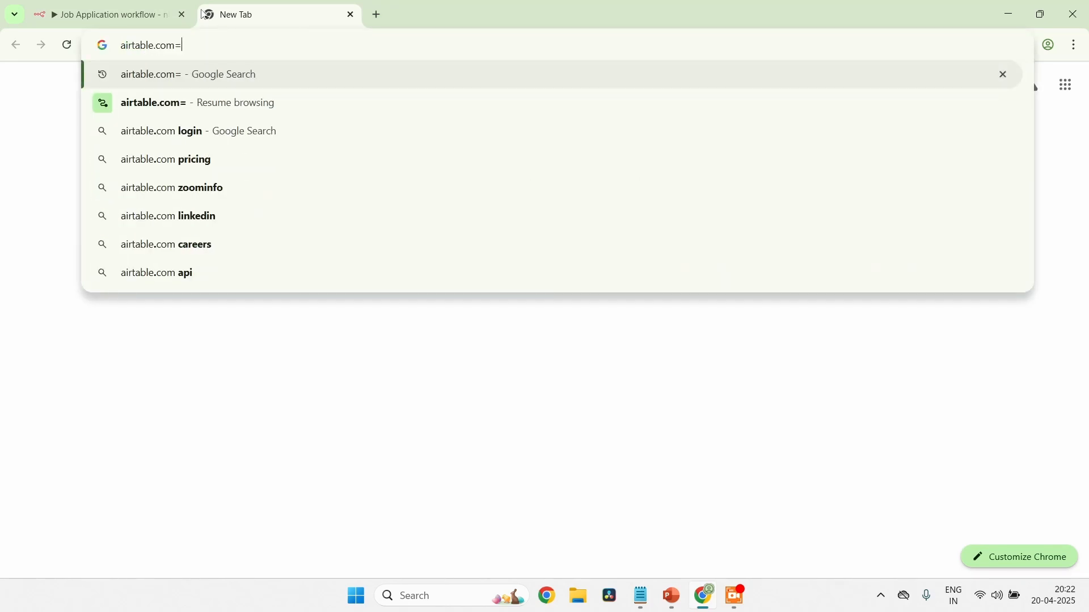
key("Return")
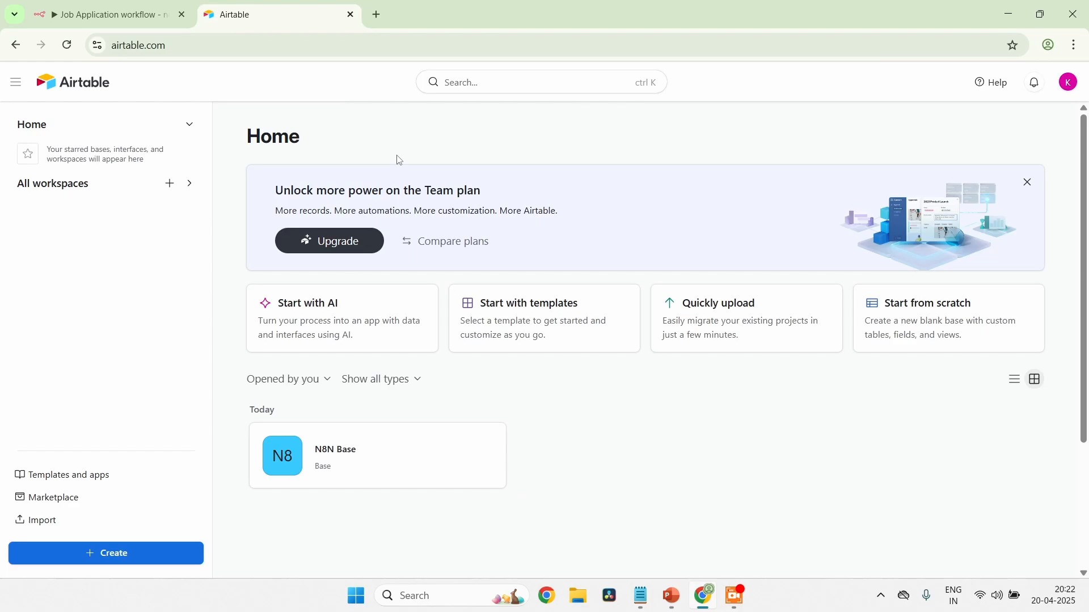
left_click(110, 184)
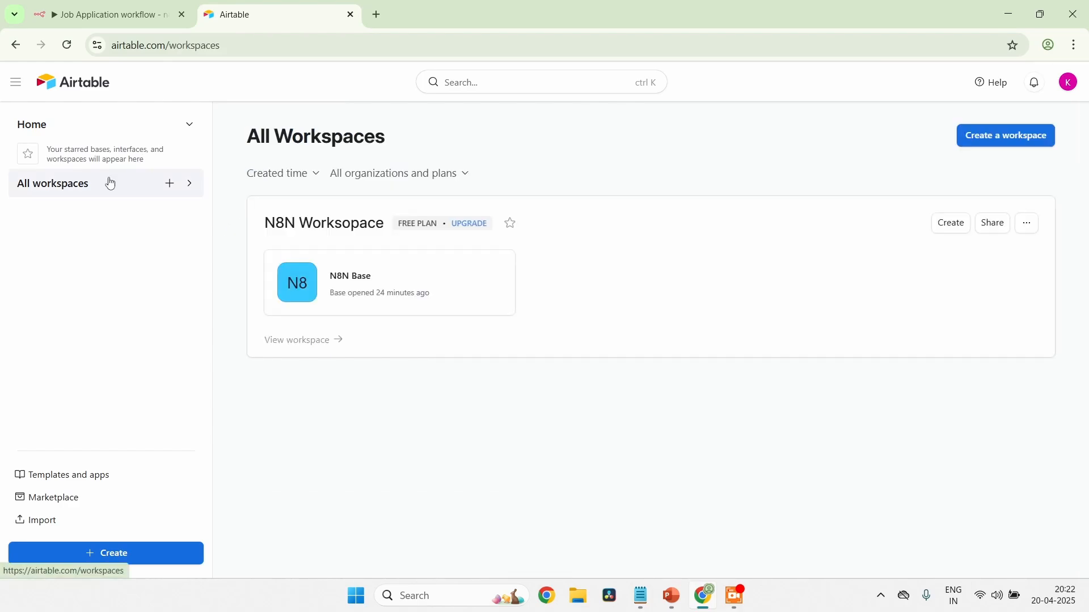
left_click(397, 281)
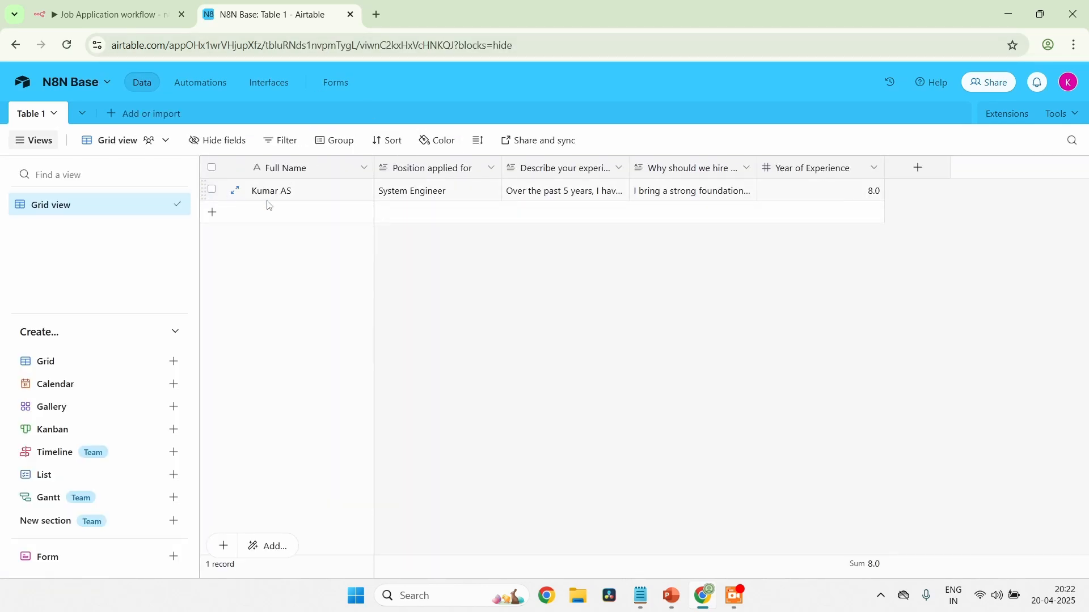
Delete the existing System Engineer record from Table 1
left_click(213, 191)
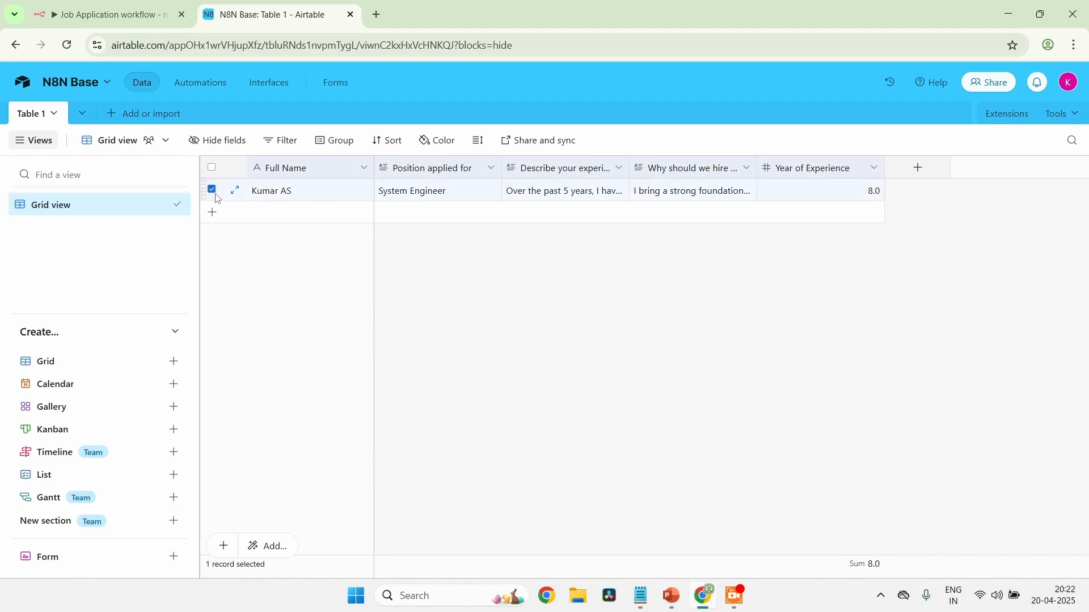
right_click(455, 191)
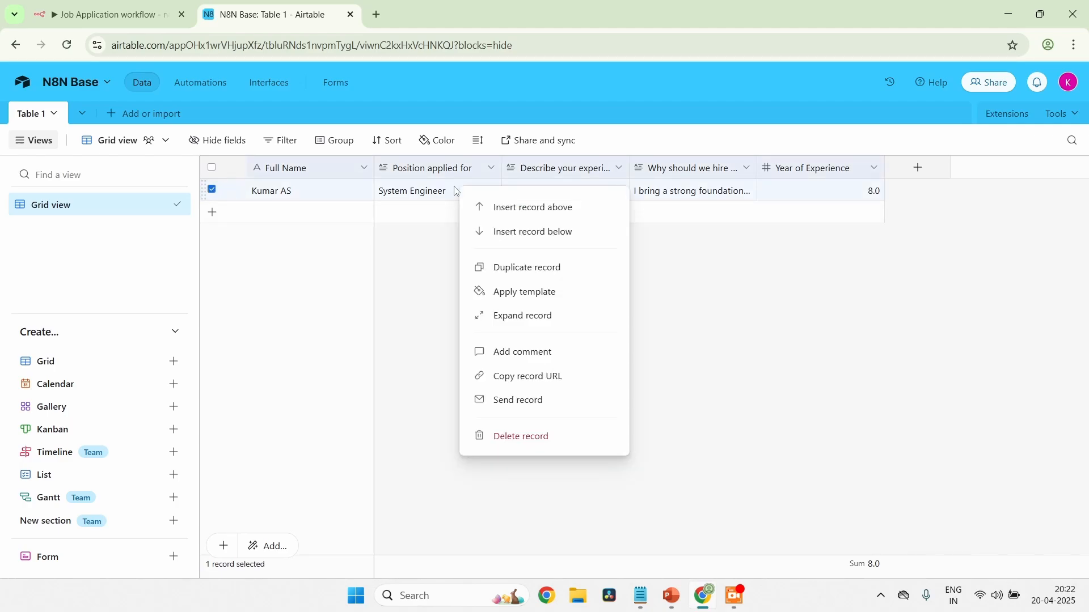
left_click(550, 446)
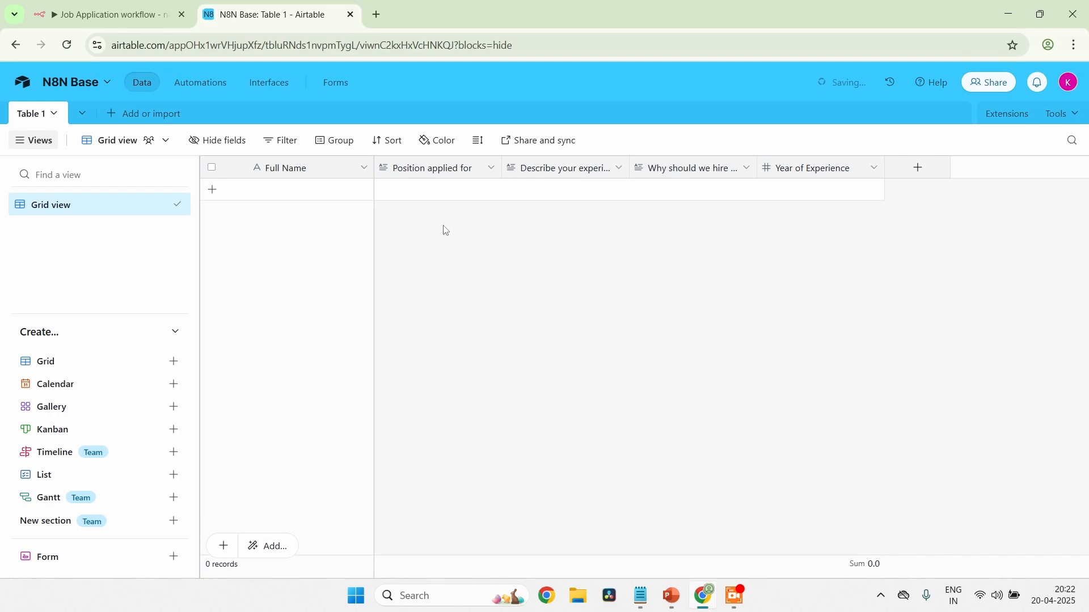
Check the field settings of the Full Name and "Position applied for" columns without changing them
double_click(305, 170)
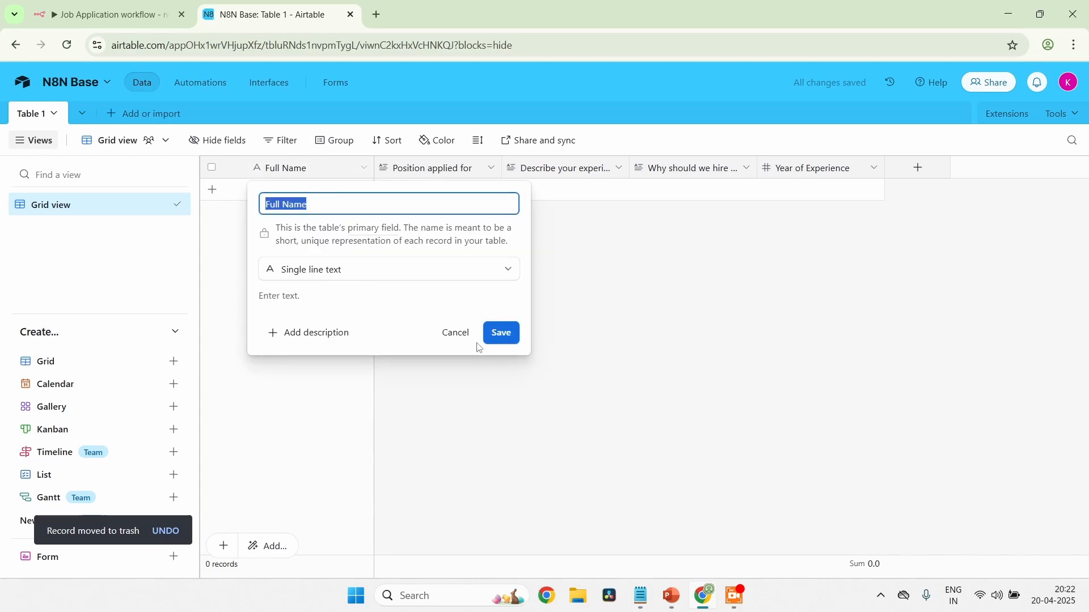
left_click(456, 334)
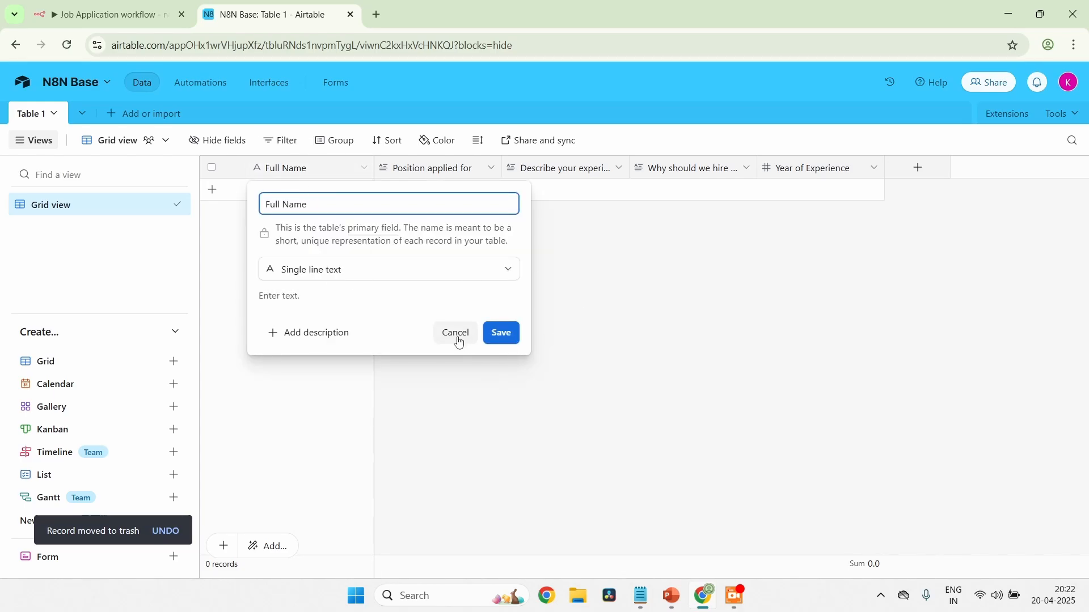
double_click(432, 170)
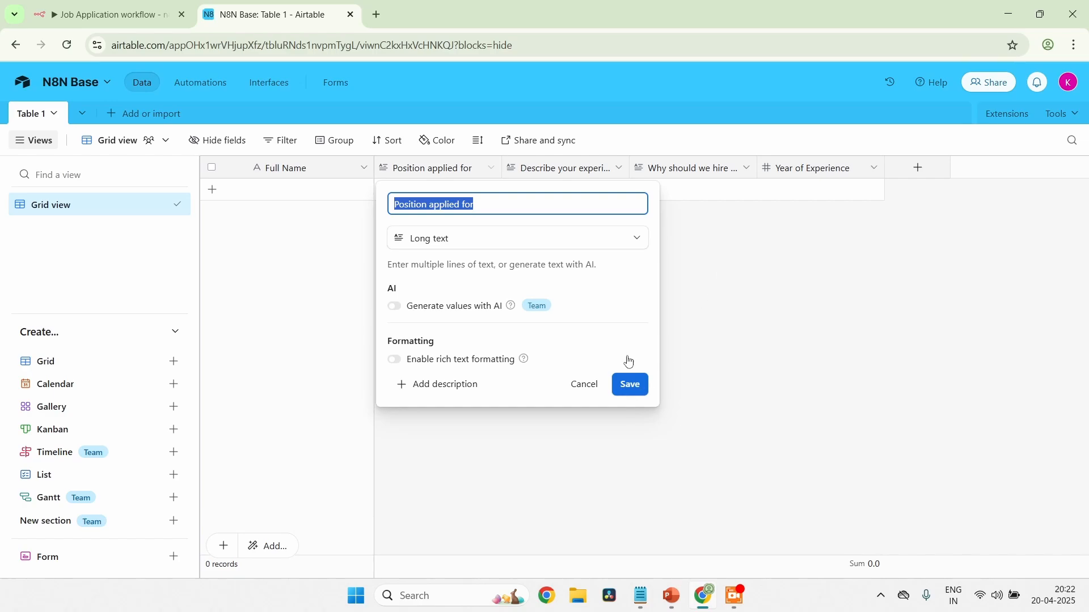
left_click(830, 255)
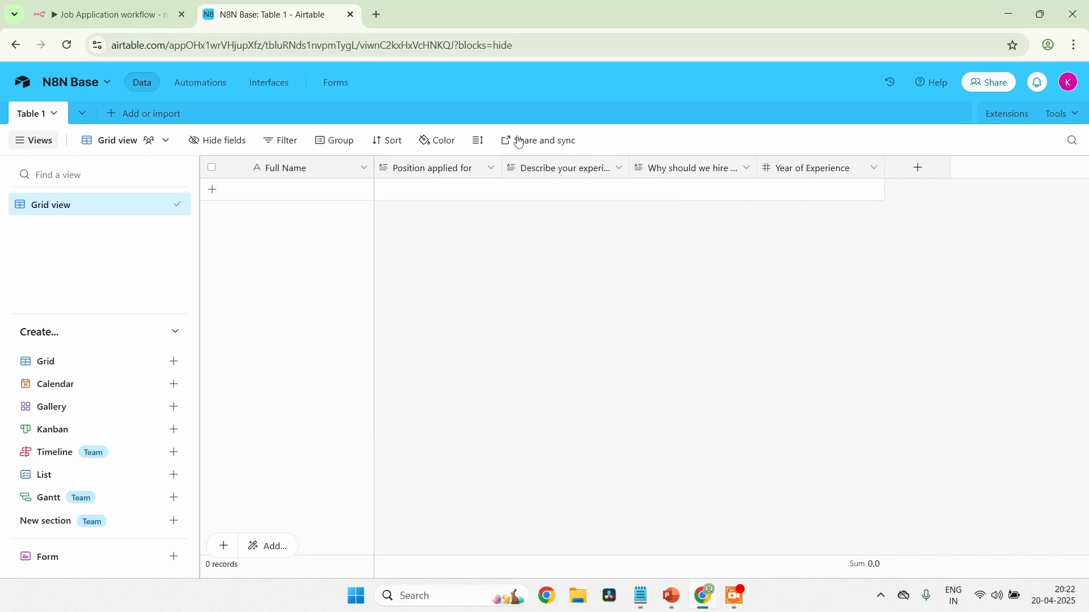
Check the field settings of the "Describe your experience", "Why should we hire you?" and "Year of Experience" columns without changing them
double_click(582, 173)
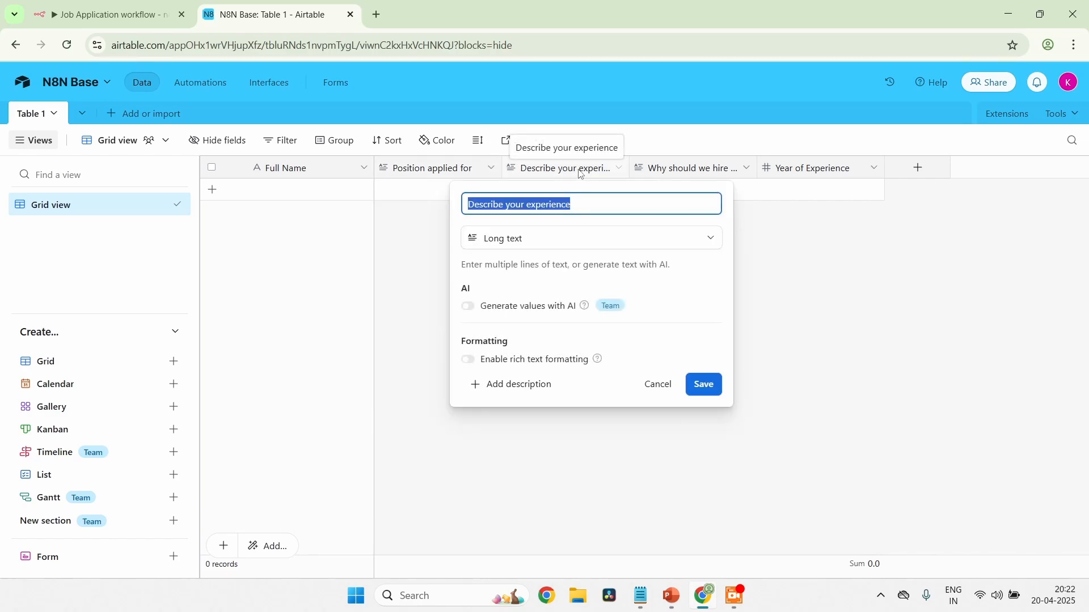
left_click(825, 278)
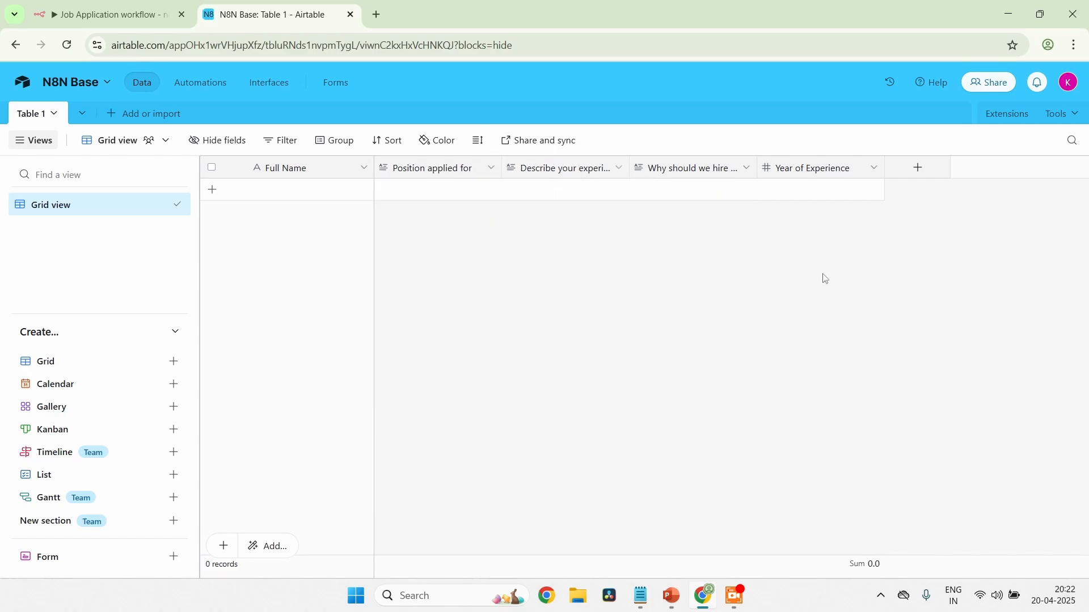
double_click(688, 169)
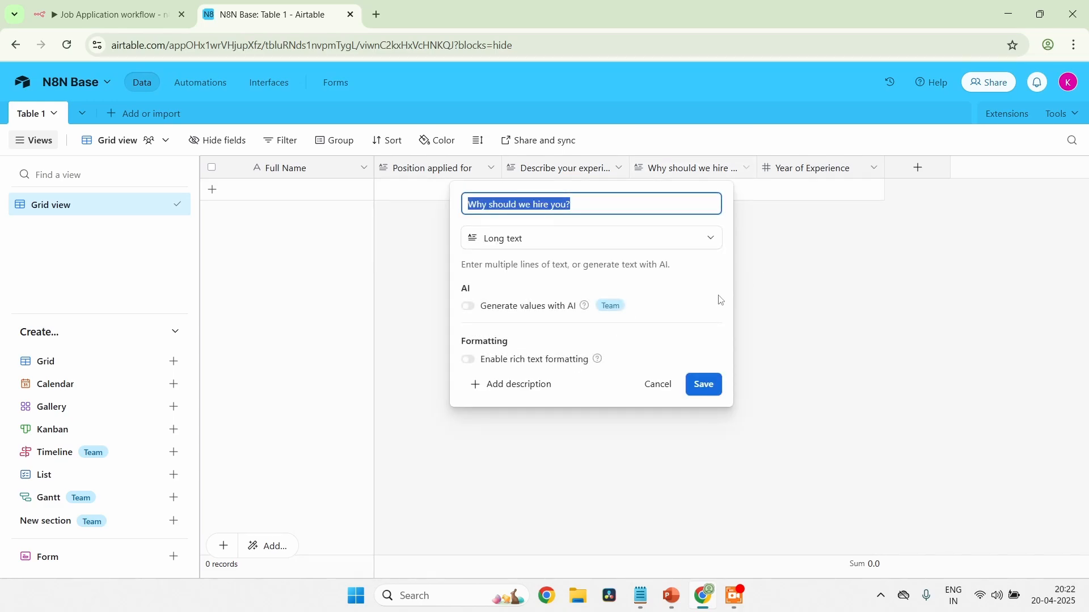
left_click(883, 327)
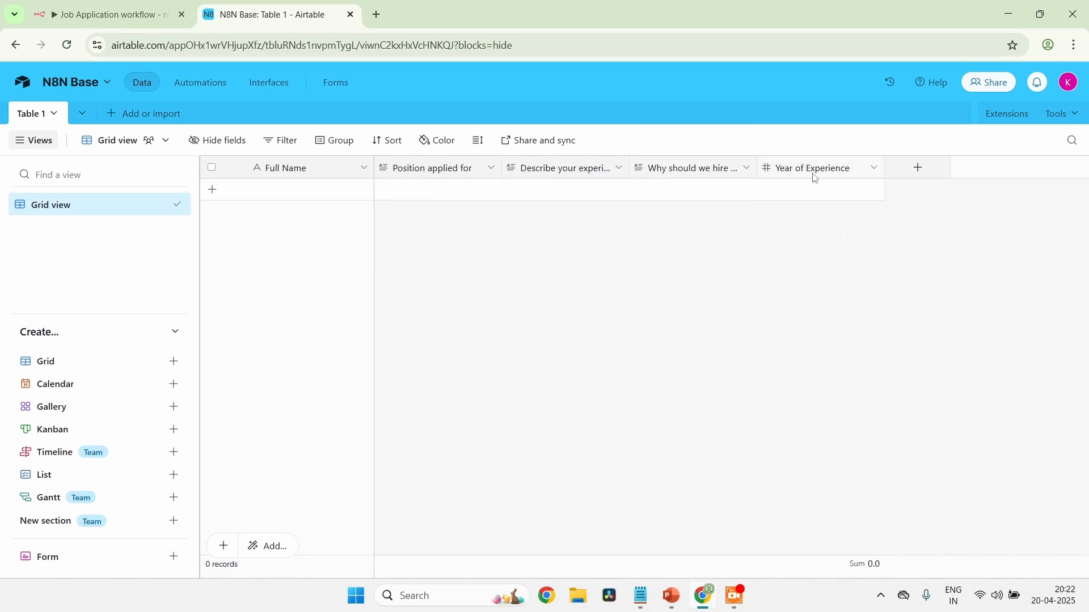
double_click(820, 171)
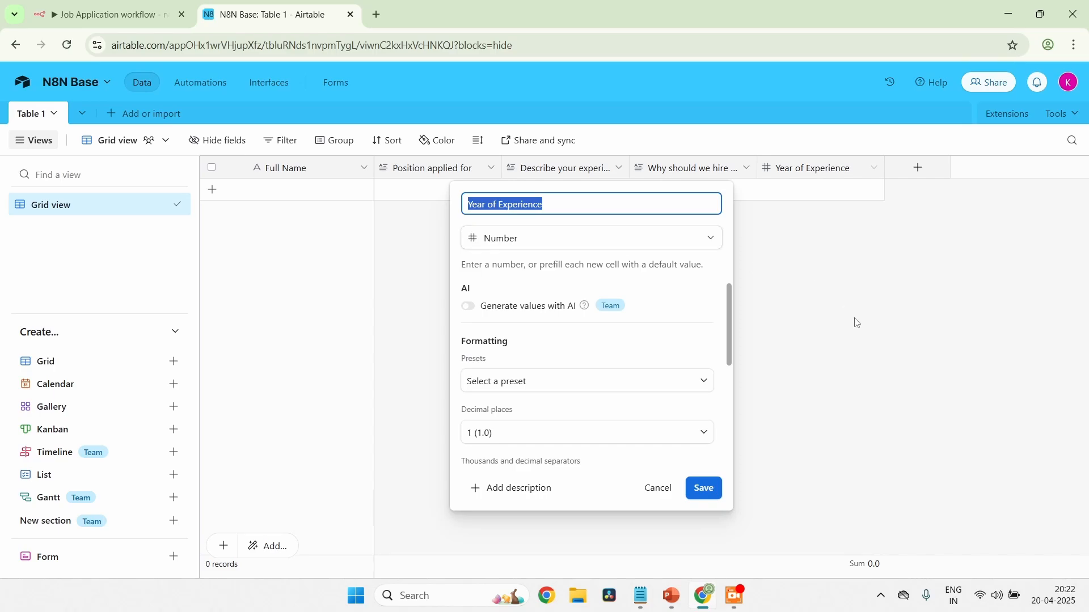
left_click(868, 338)
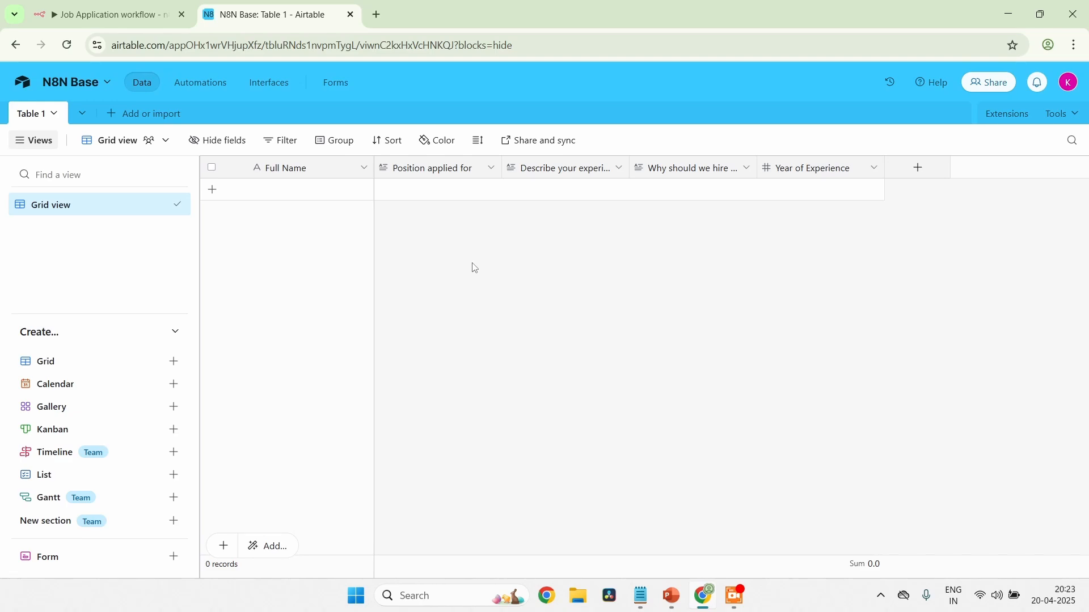
Open the Builder hub from the account options, review the scopes and access of N8N Token 2, and leave the Builder Hub
left_click(1072, 85)
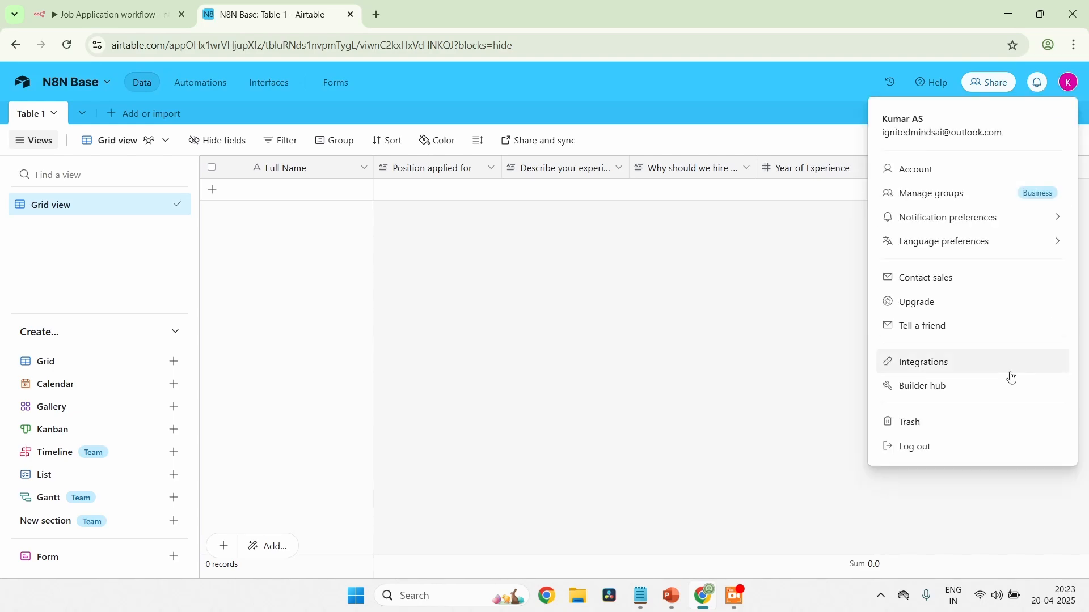
left_click(962, 392)
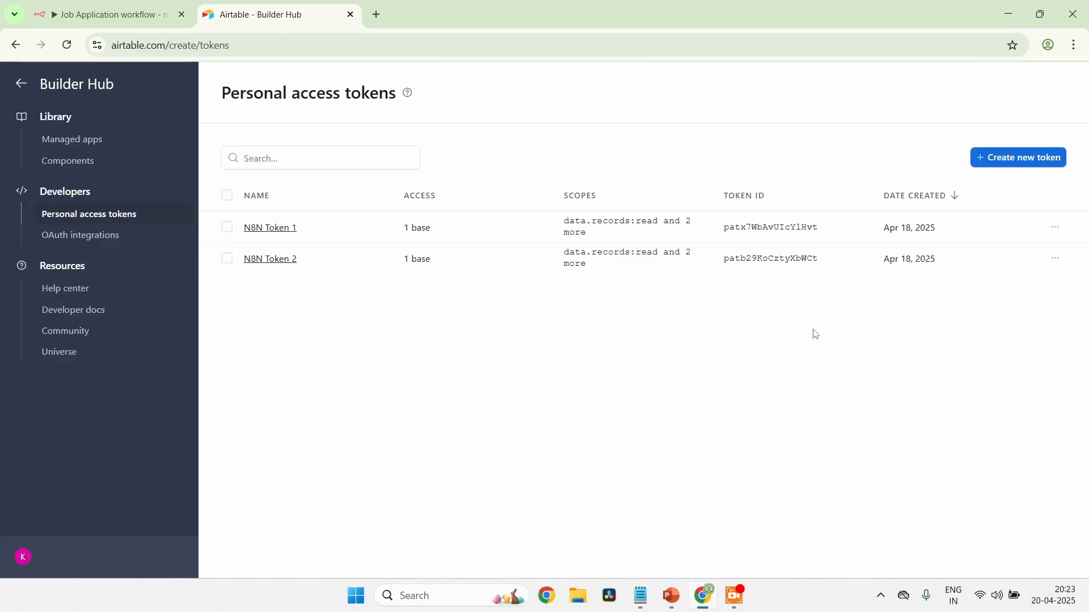
left_click(275, 262)
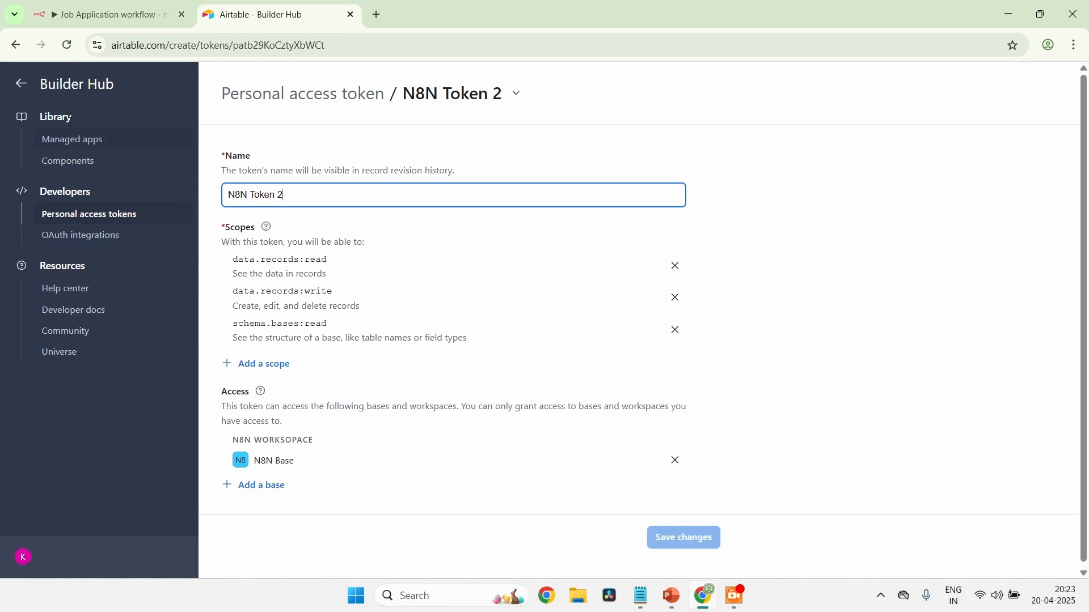
left_click(22, 85)
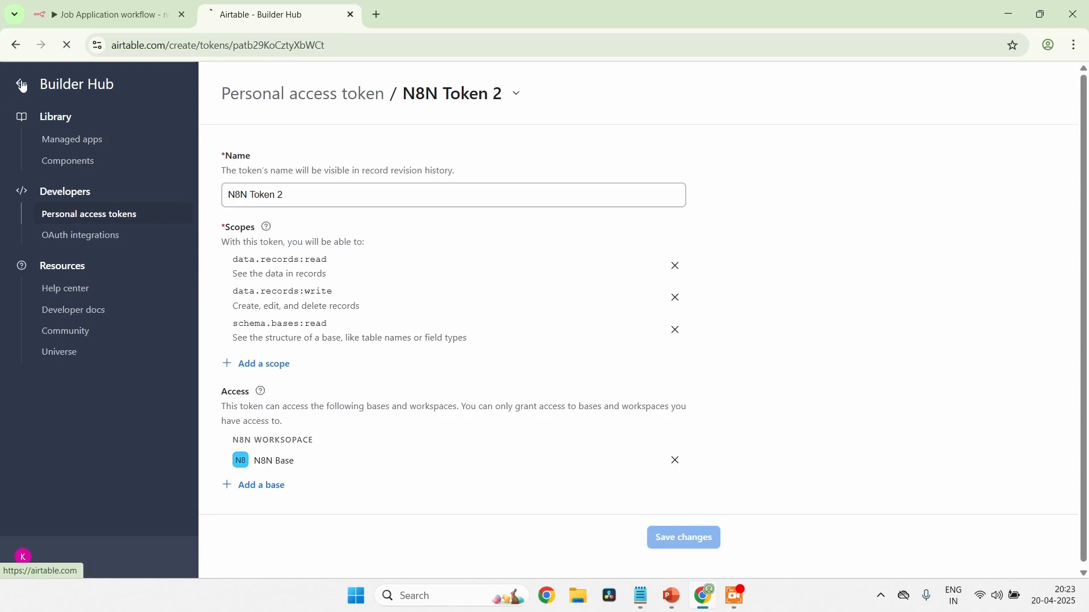
Return to the Job Application workflow in n8n and check the Airtable node's credential and operation without changing them
left_click(131, 16)
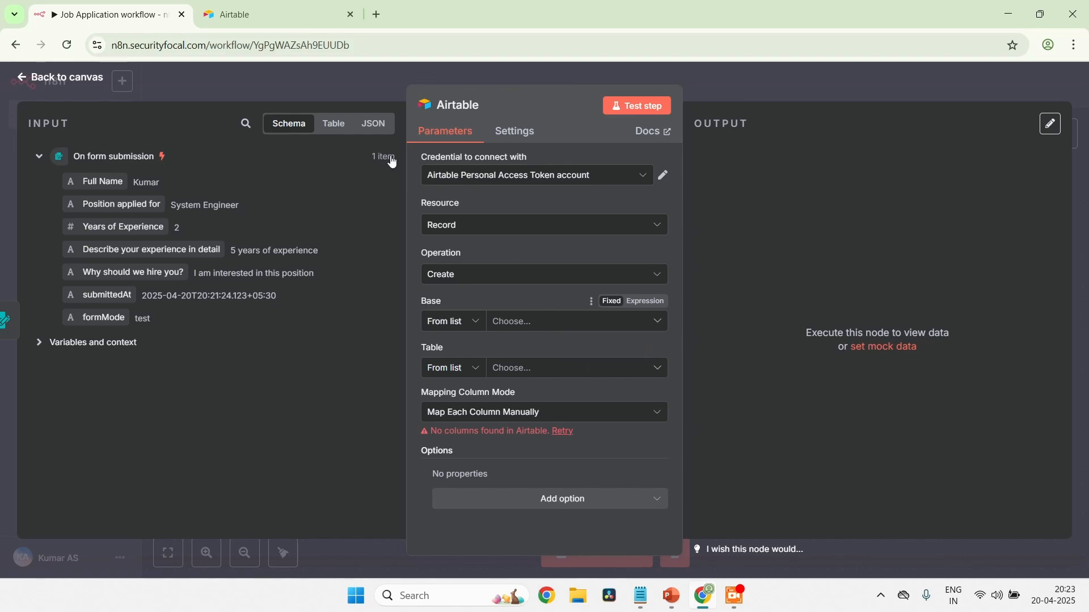
left_click(545, 179)
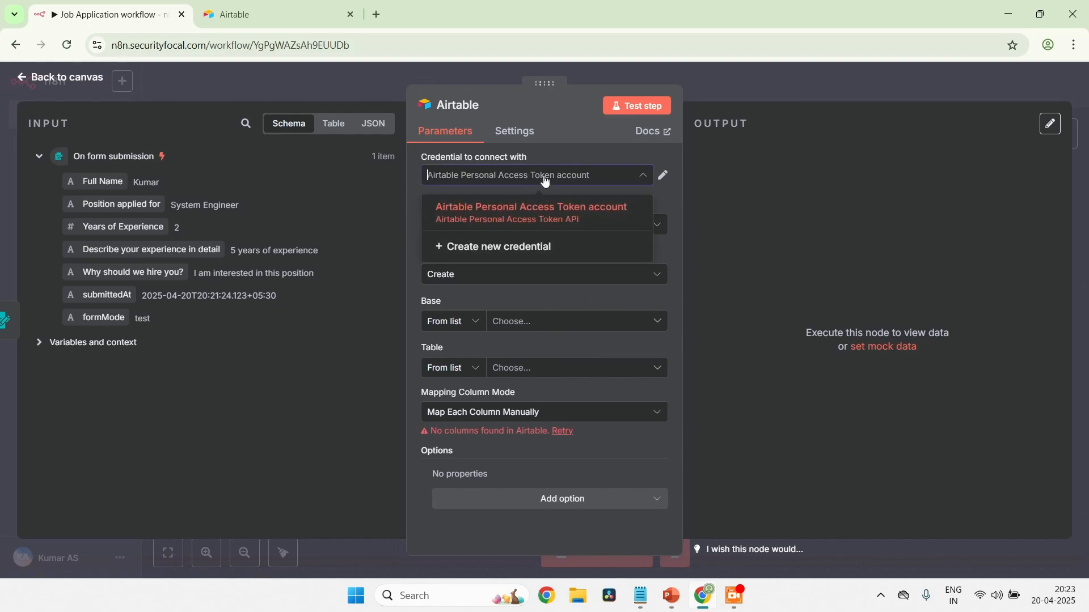
left_click(545, 179)
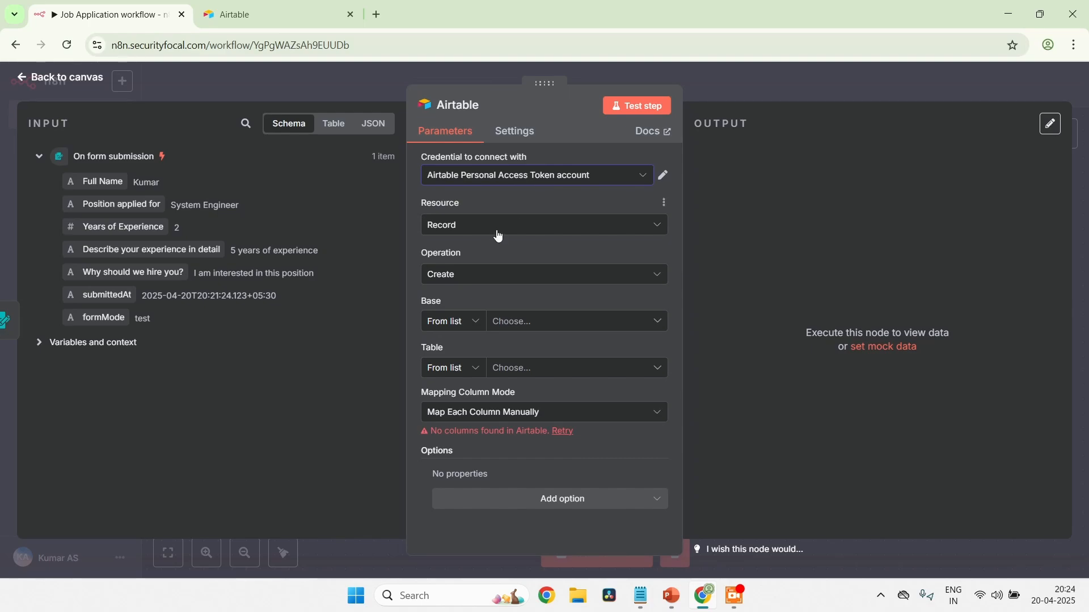
left_click(460, 281)
left_click(460, 280)
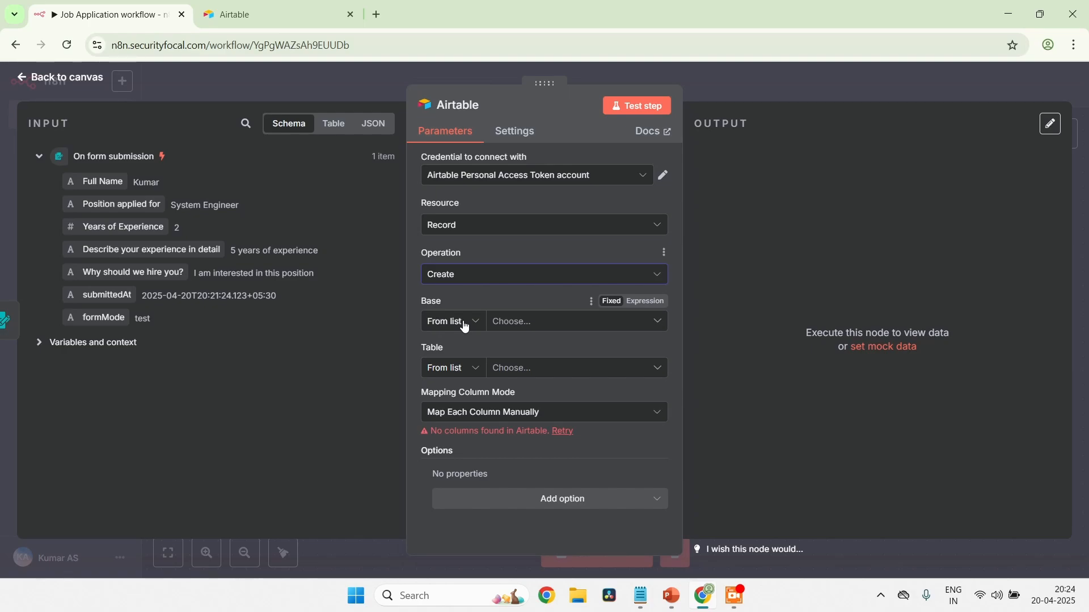
Choose N8N Base as the Airtable node's base and Table 1 as its table
left_click(553, 322)
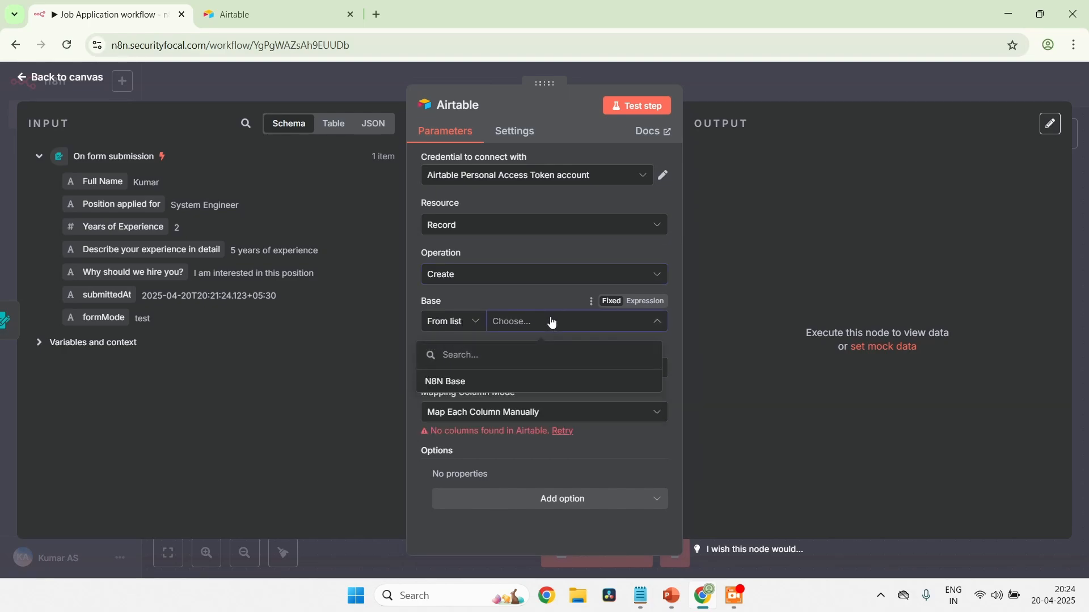
left_click(509, 383)
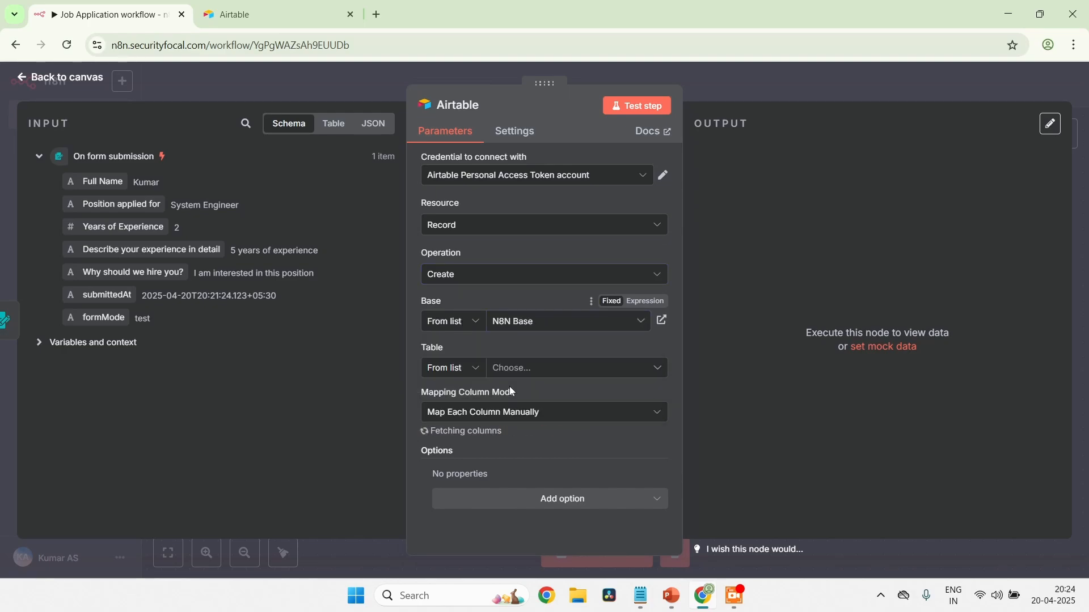
left_click(578, 369)
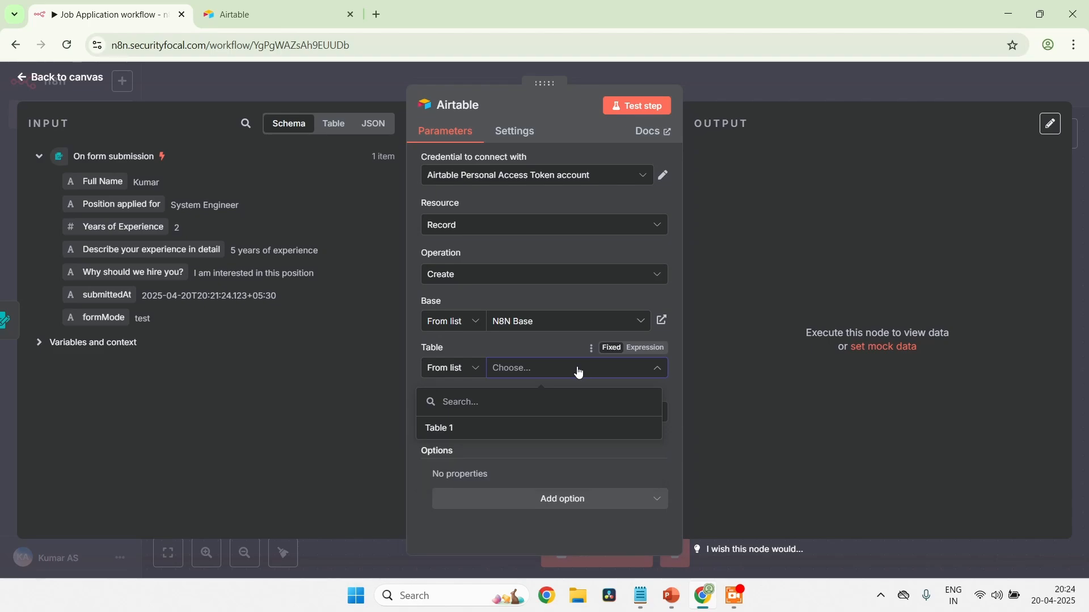
left_click(519, 430)
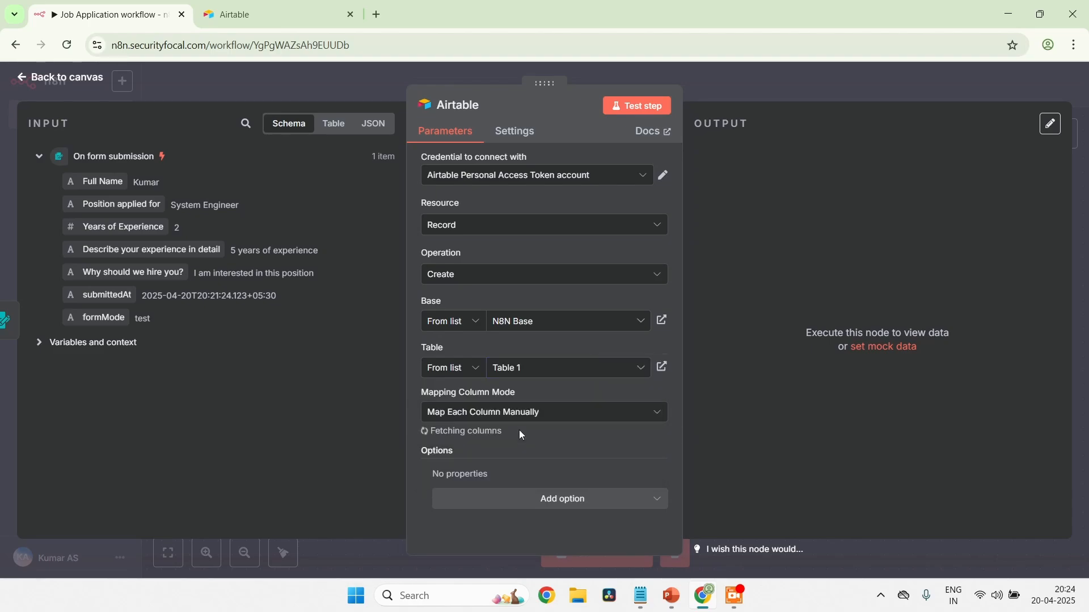
Map the form's "Full Name" and "Position applied for" inputs to the matching Airtable columns in the values to send
scroll(519, 431, "down", 1)
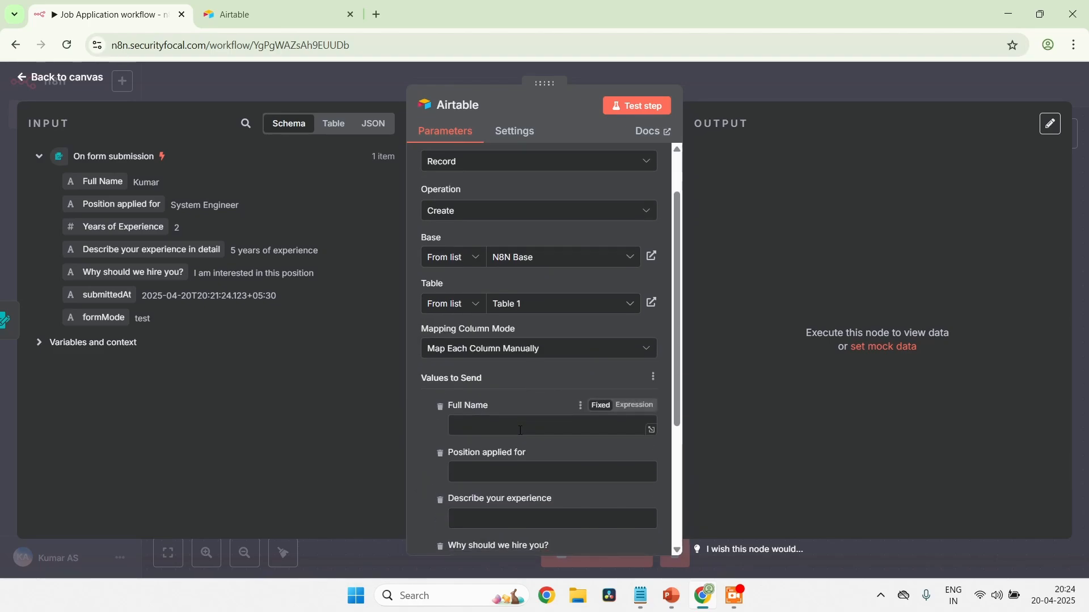
scroll(562, 354, "down", 1)
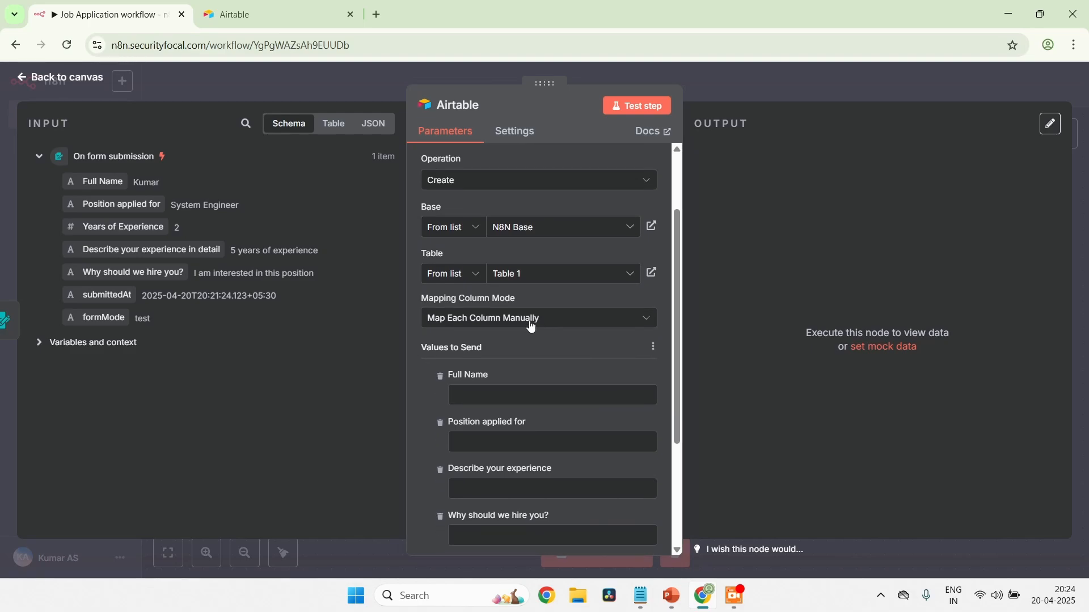
scroll(532, 326, "down", 1)
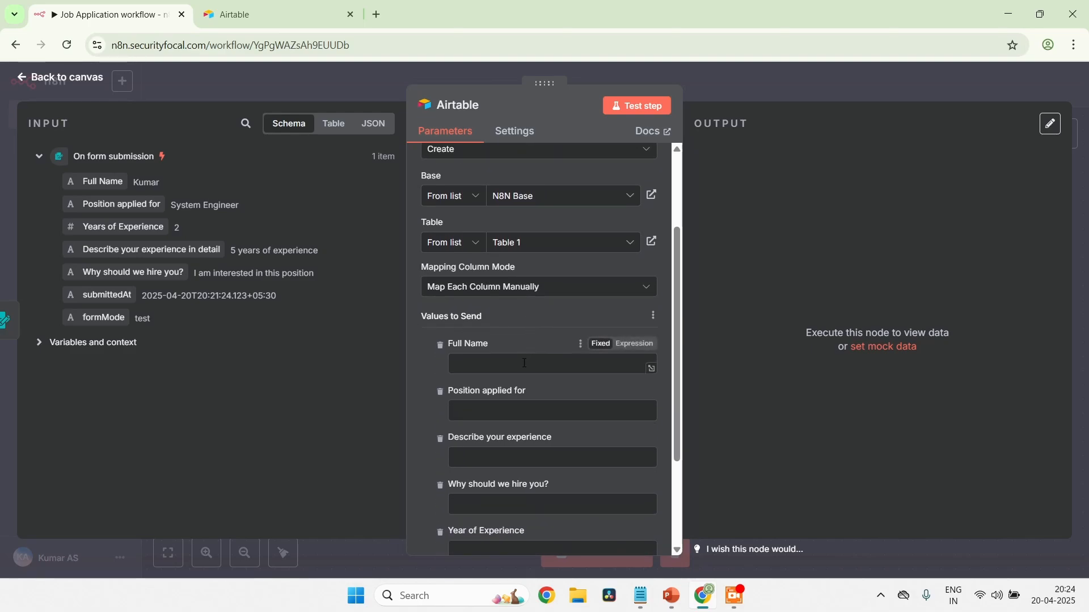
scroll(524, 363, "down", 1)
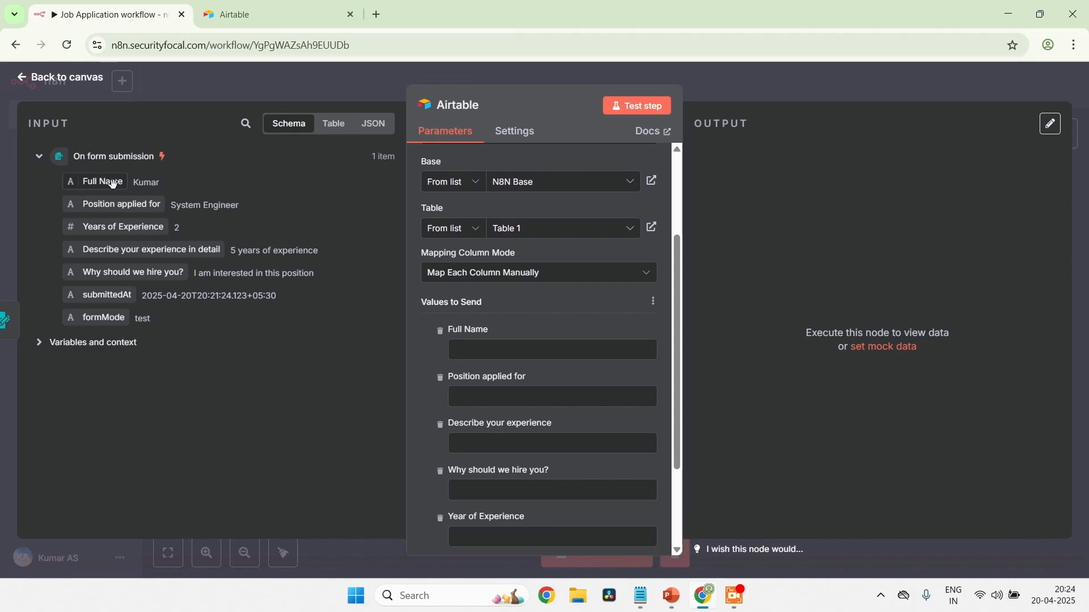
left_click_drag(112, 183, 513, 356)
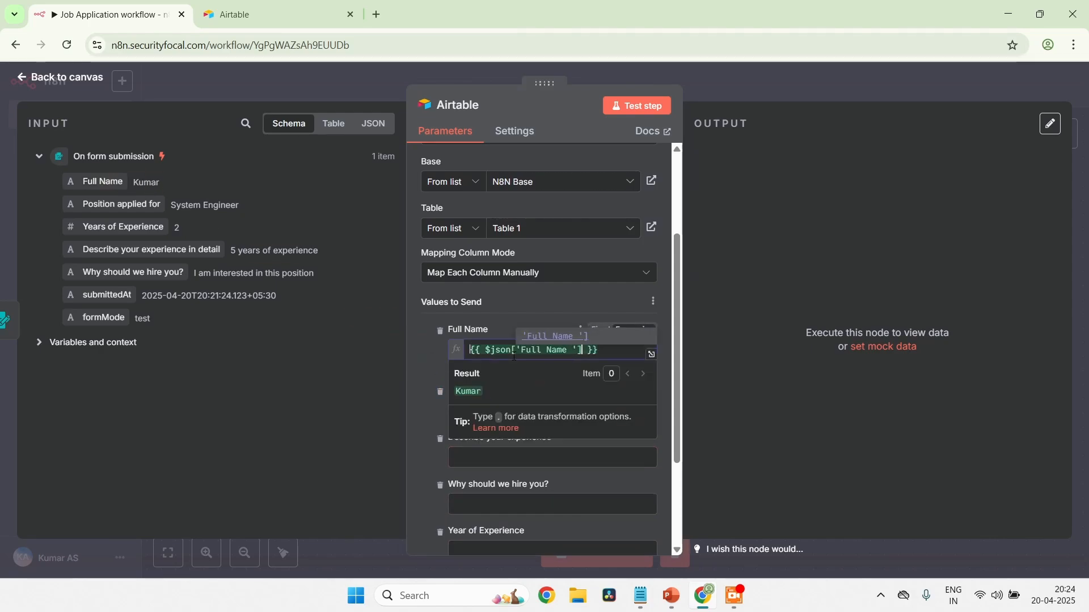
scroll(439, 410, "down", 1)
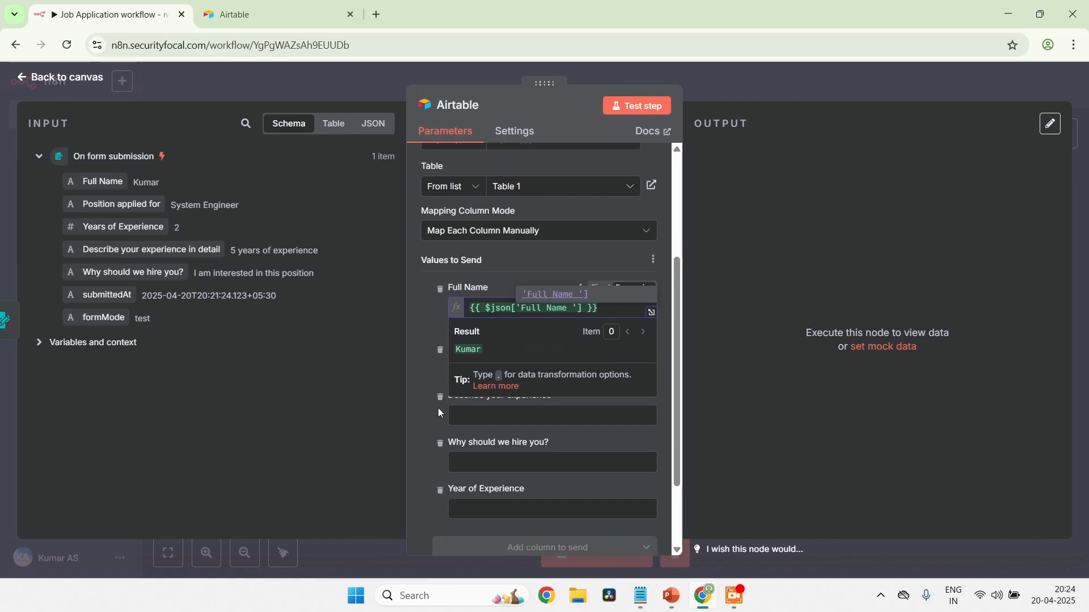
scroll(439, 413, "down", 2)
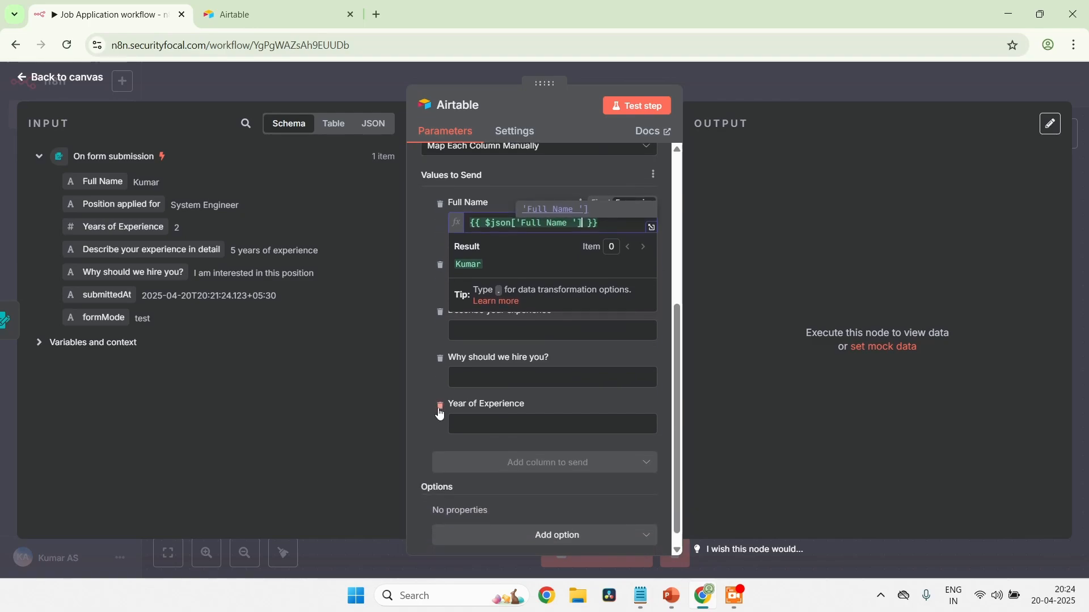
left_click(422, 329)
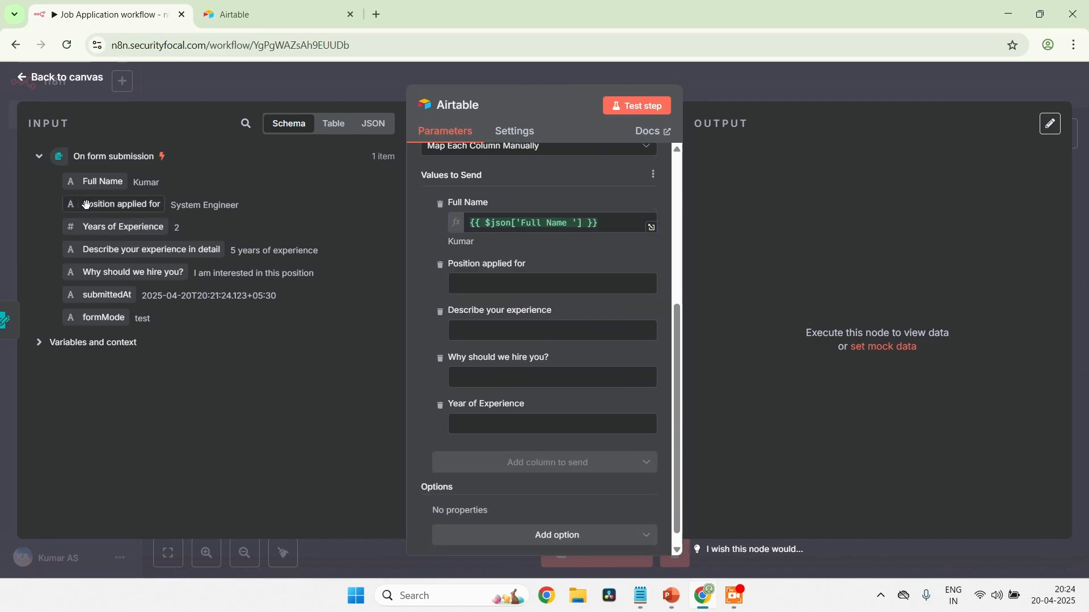
left_click_drag(125, 203, 514, 289)
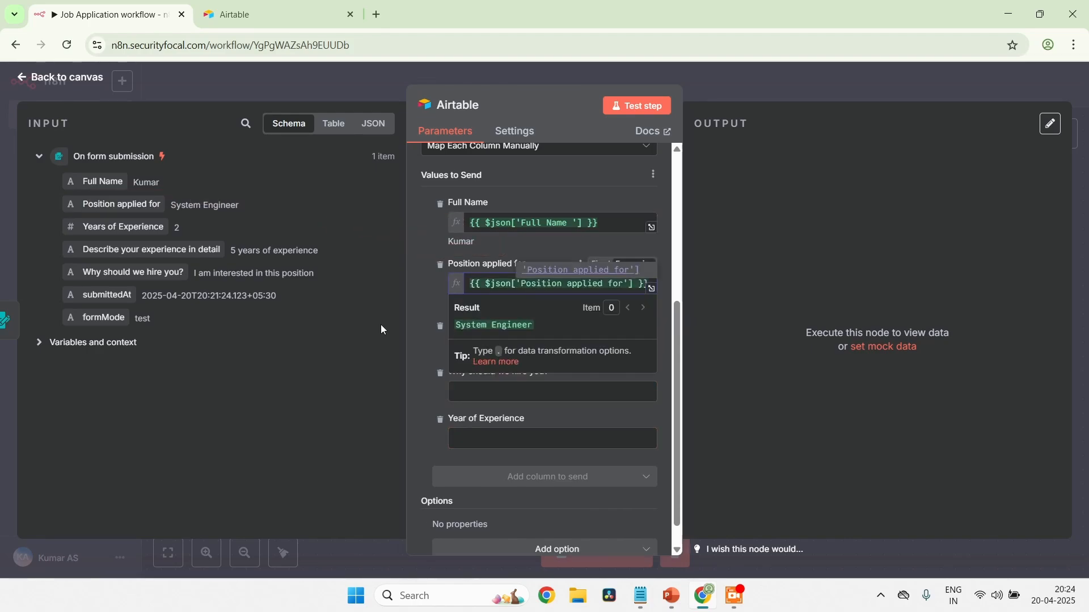
left_click(421, 375)
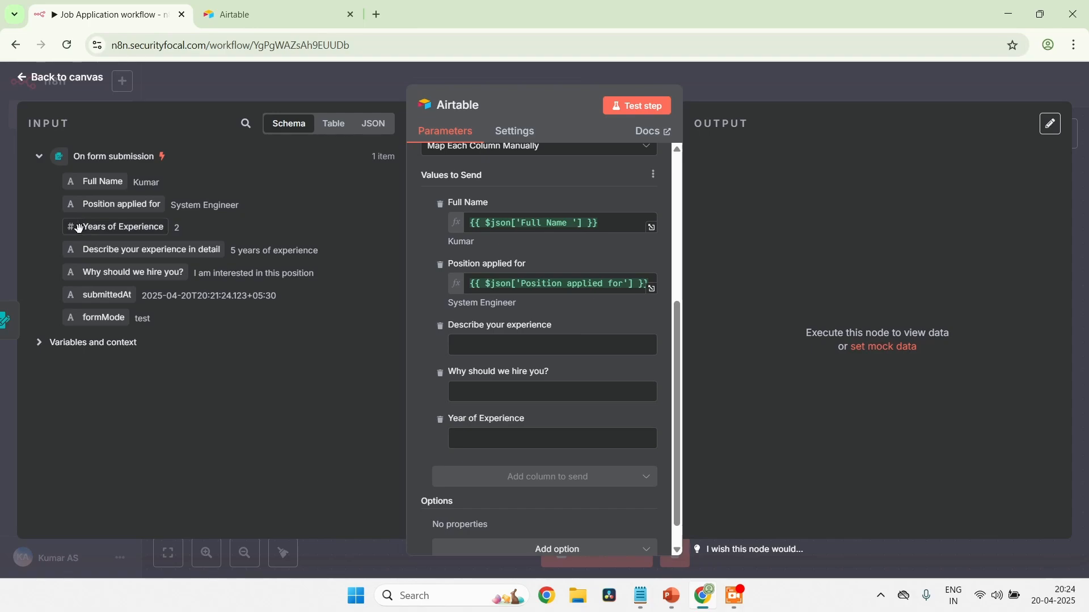
Map the form's "Years of Experience", "Describe your experience in detail" and "Why should we hire you?" inputs to the corresponding Airtable columns
left_click_drag(79, 228, 529, 448)
left_click(415, 397)
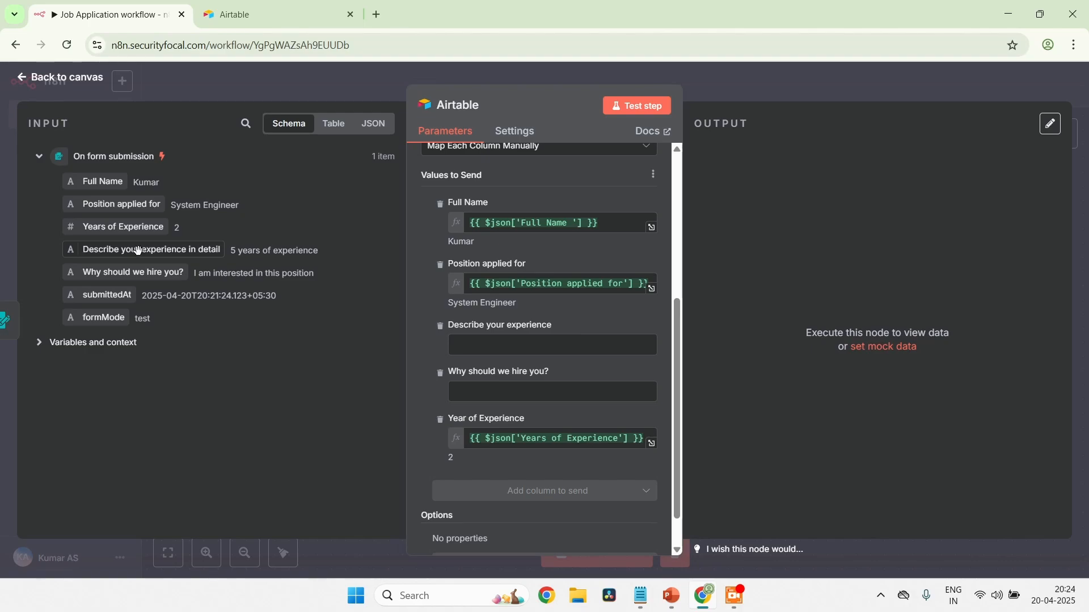
left_click_drag(152, 252, 538, 347)
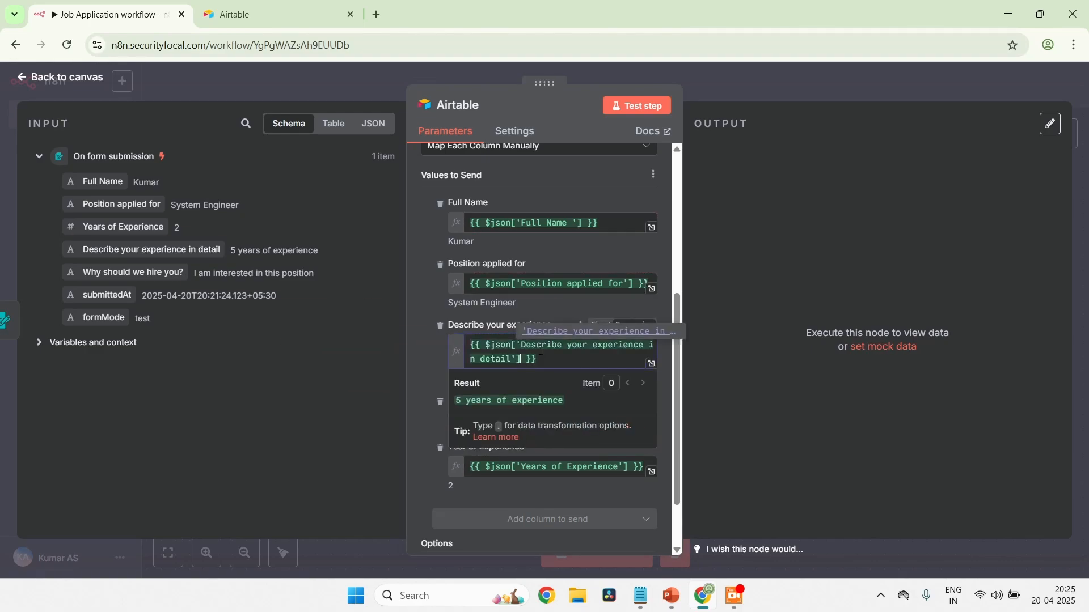
left_click(423, 343)
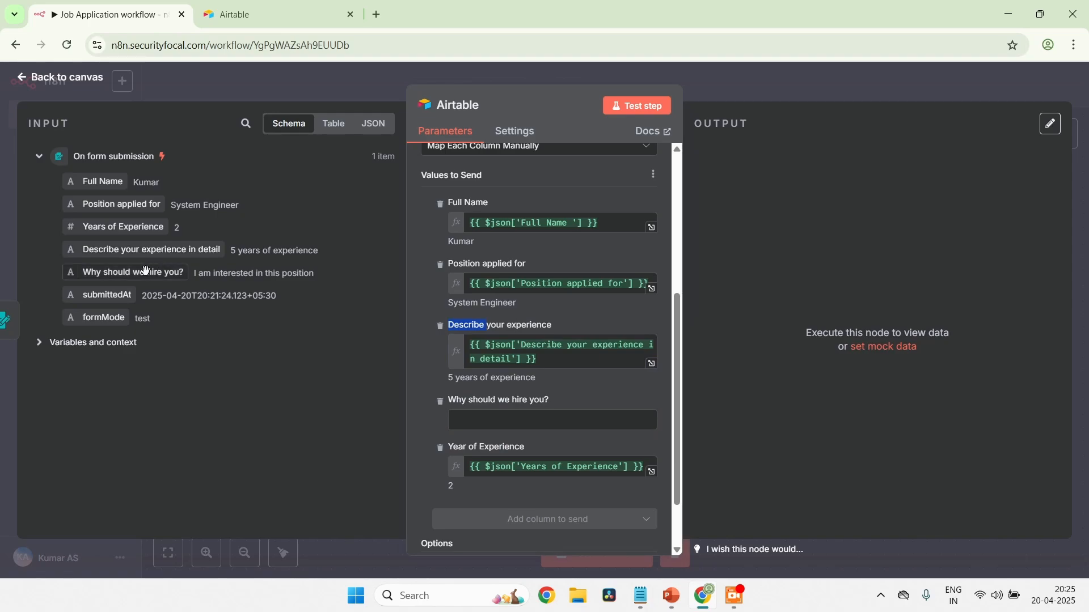
left_click_drag(143, 273, 519, 429)
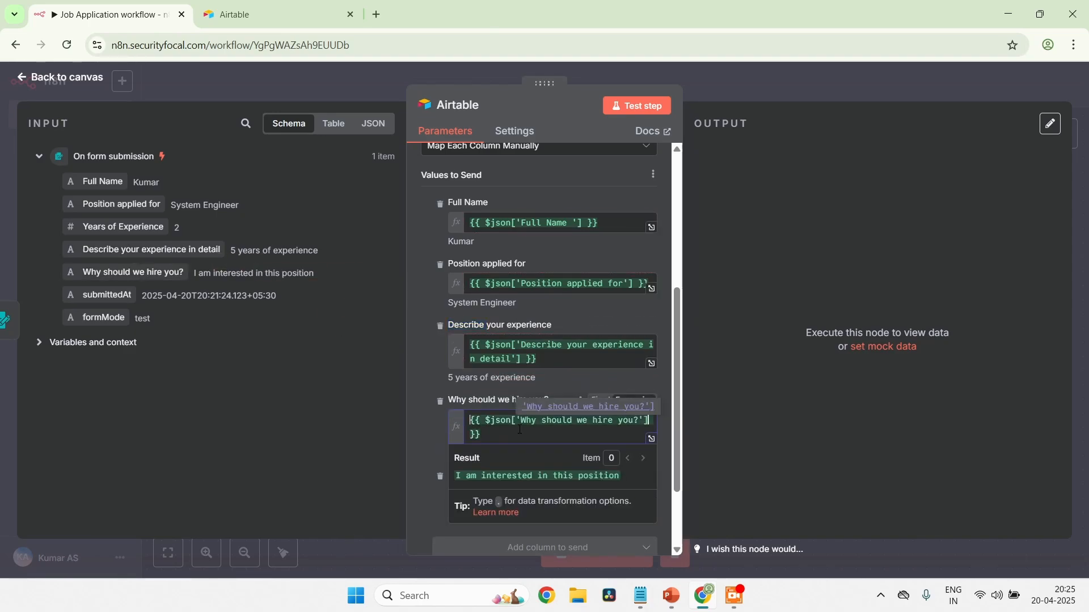
left_click(413, 368)
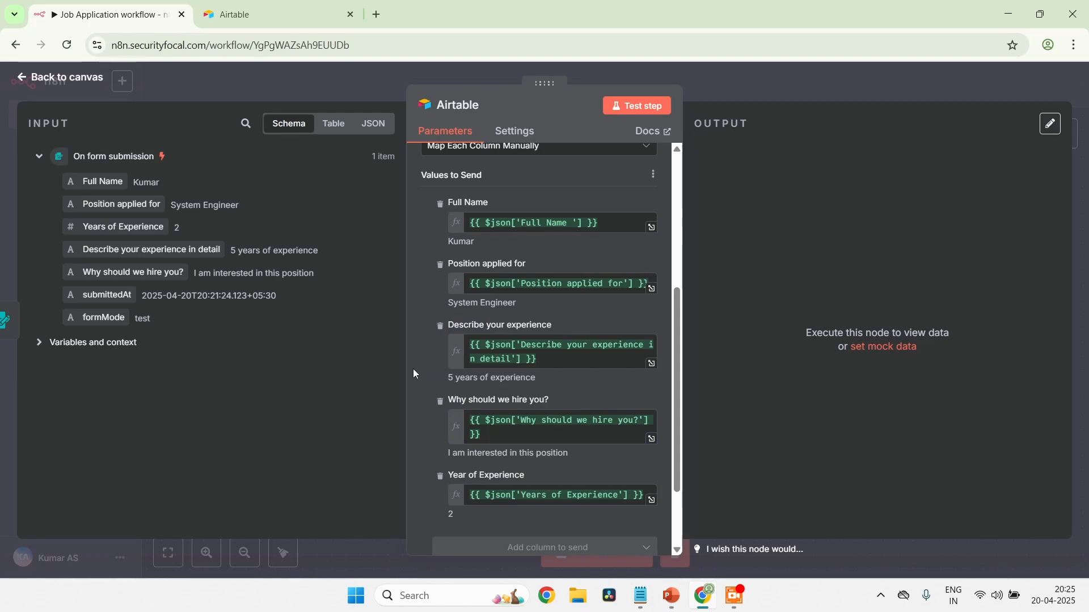
scroll(412, 369, "down", 2)
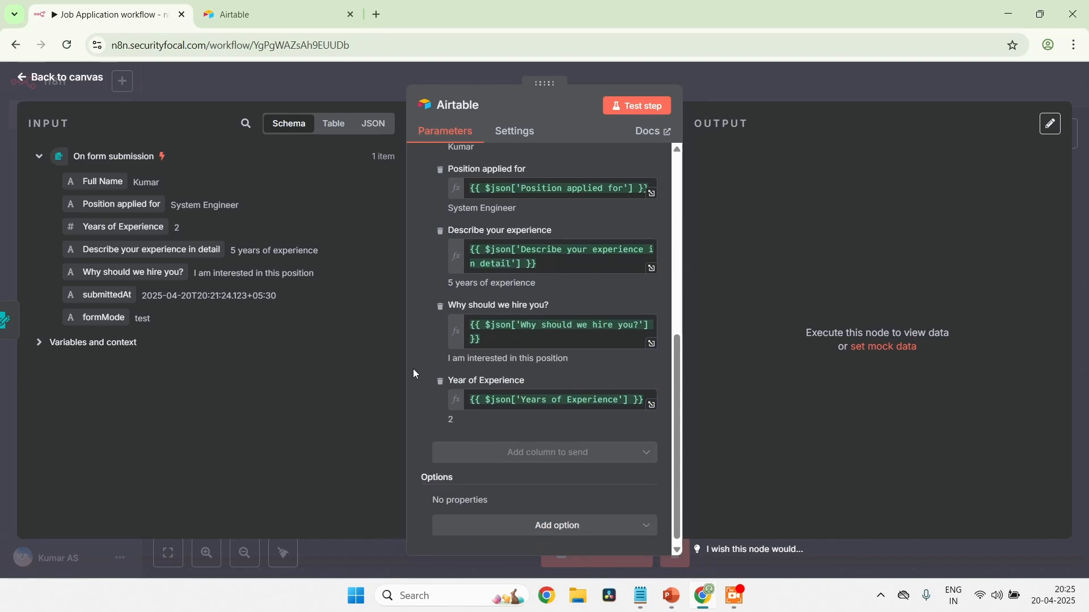
scroll(413, 369, "up", 3)
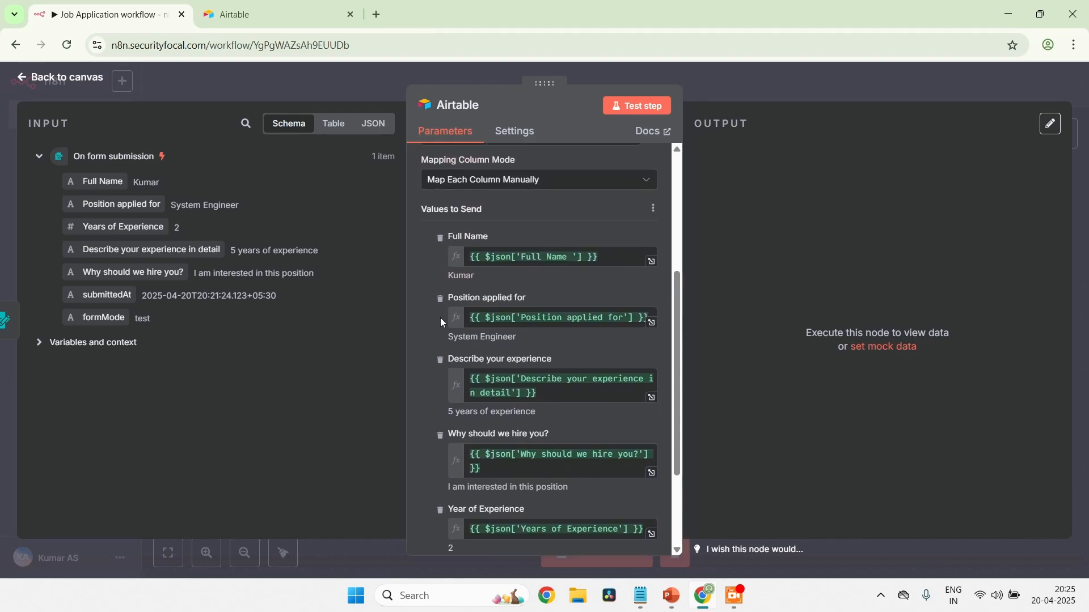
Test the Airtable node so it creates a record in Table 1 from the mapped form values
scroll(440, 317, "up", 2)
scroll(533, 281, "up", 2)
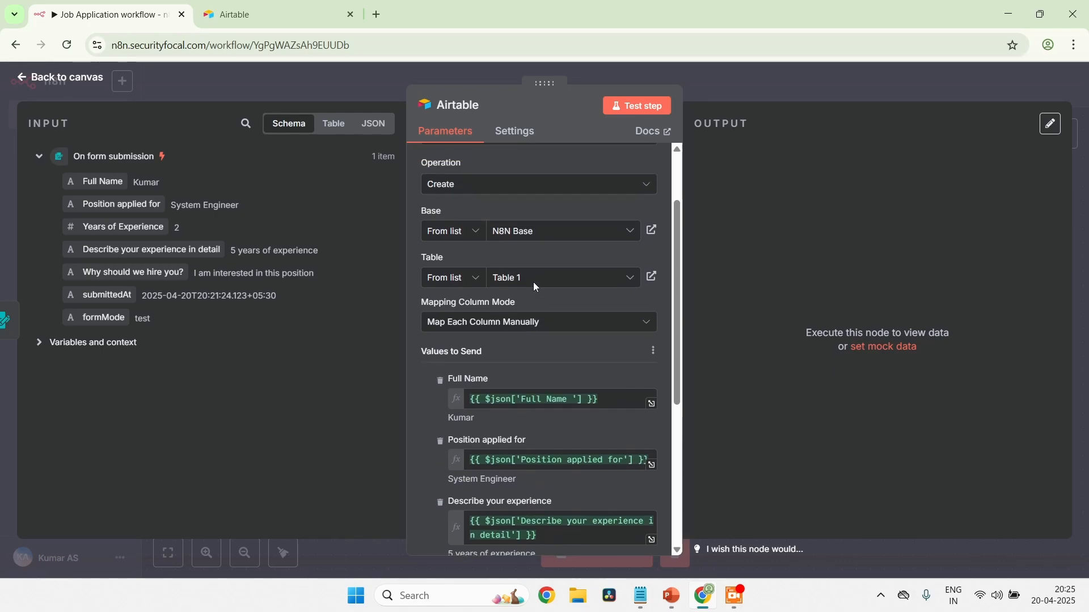
left_click(641, 115)
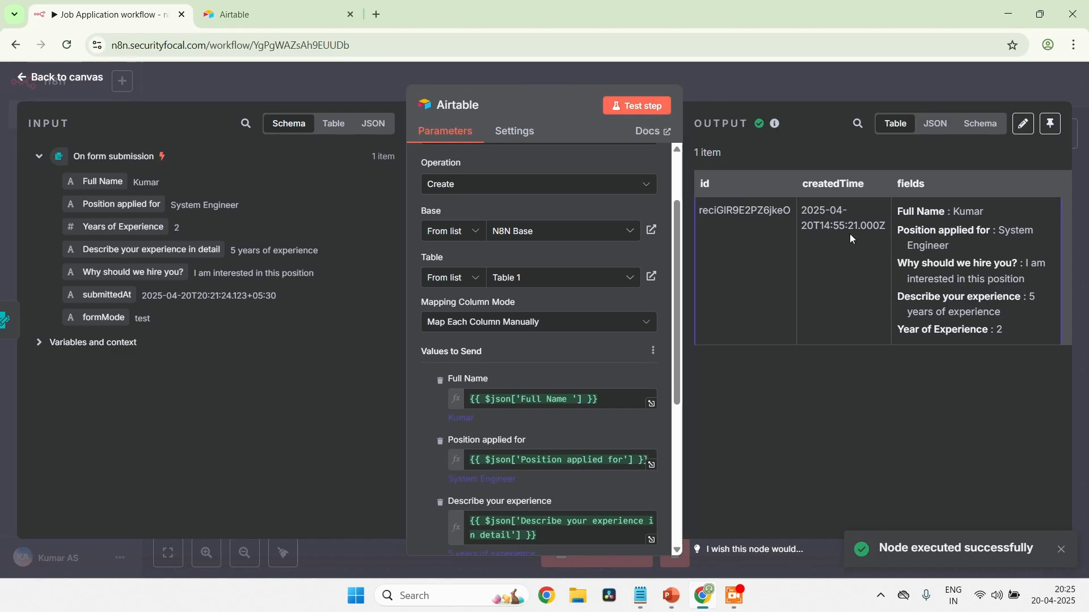
Switch to Airtable and open N8N Base from all workspaces to check the record in Table 1
left_click(270, 24)
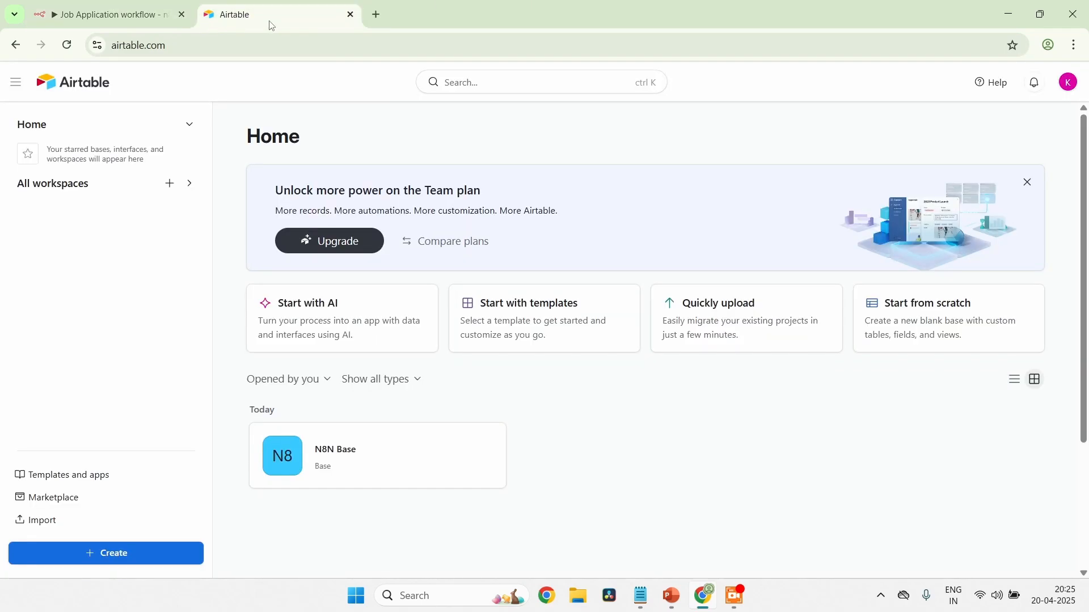
left_click(90, 192)
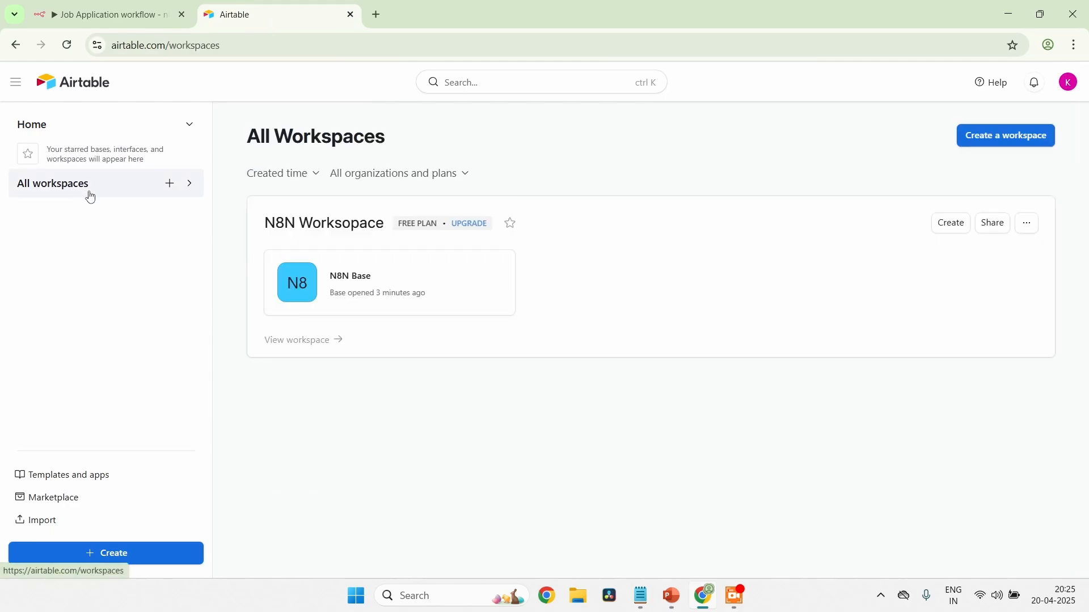
left_click(362, 275)
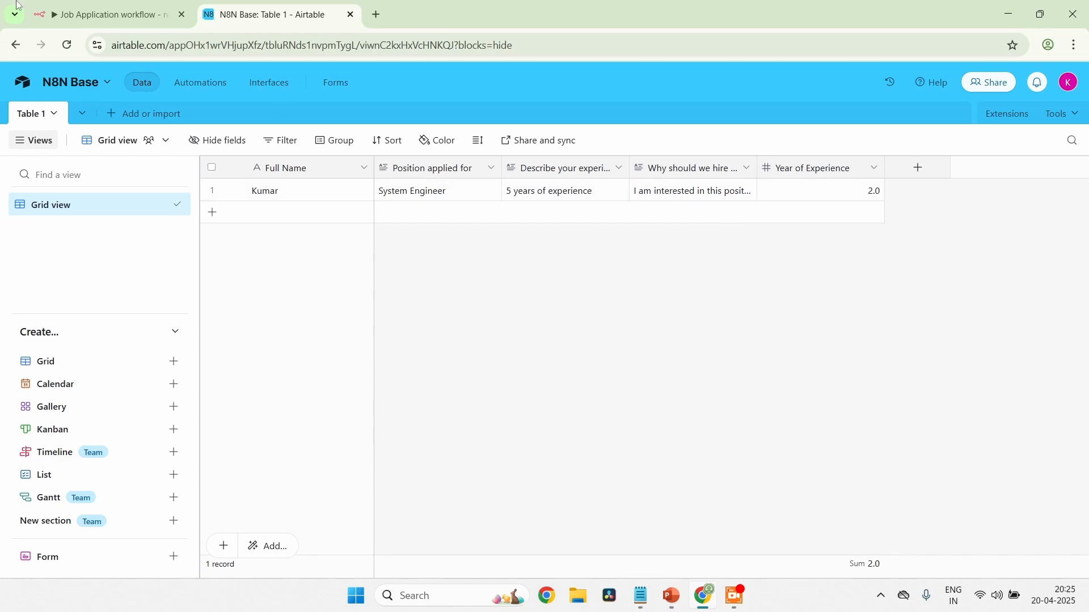
Return to the Job Application workflow in n8n, leave the Airtable node's settings and save the workflow
left_click(85, 14)
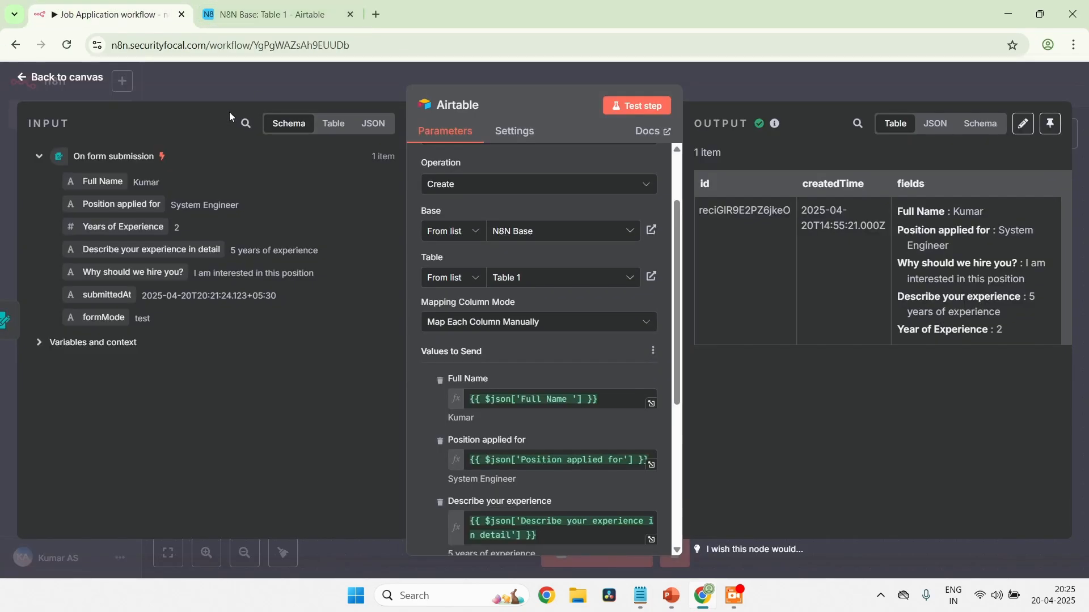
left_click(30, 78)
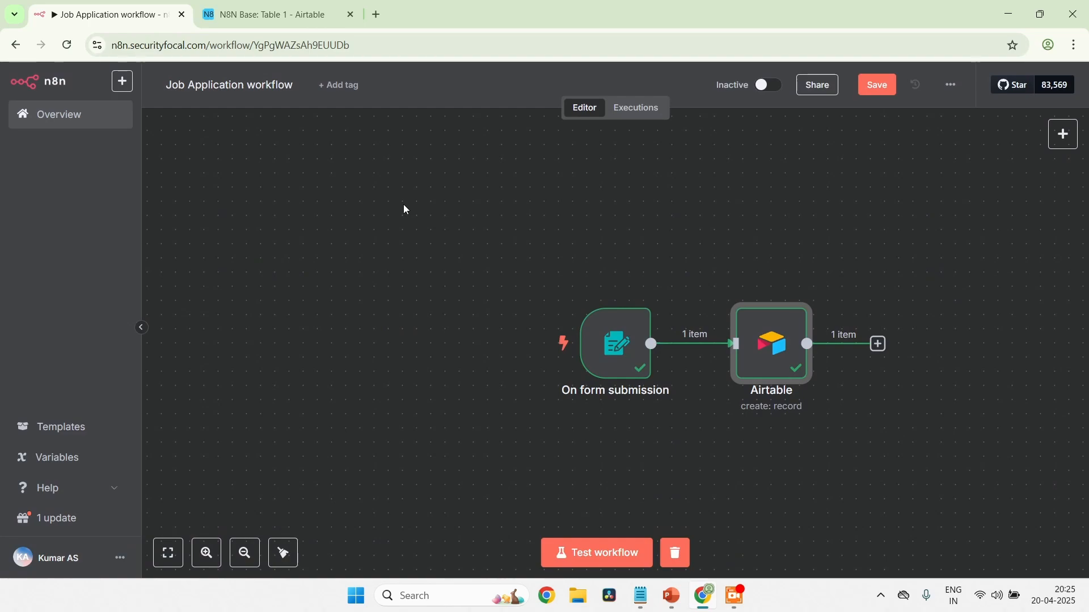
left_click(876, 84)
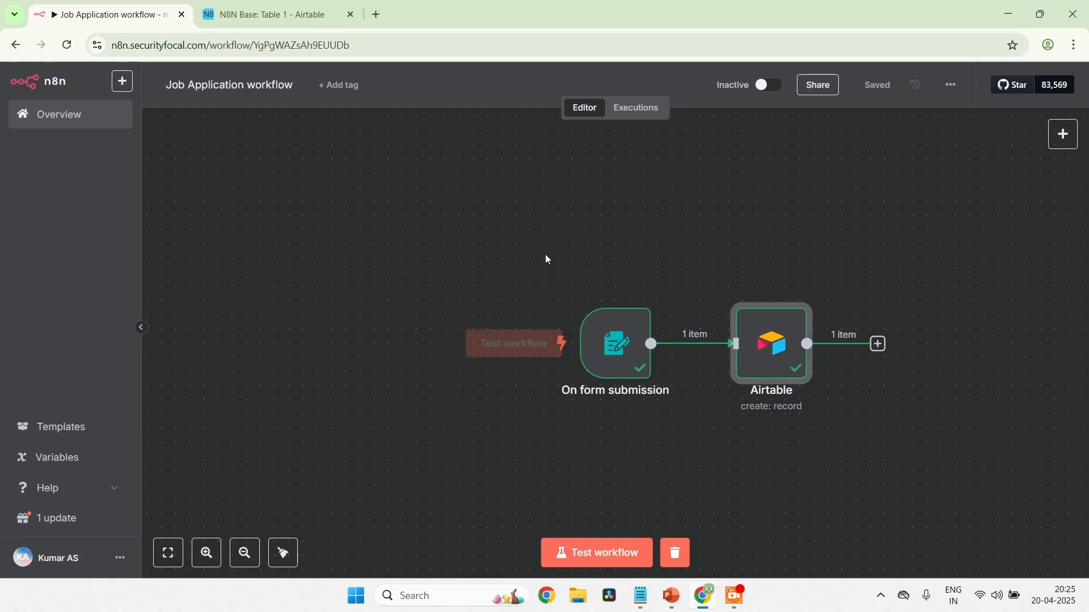
Move the form trigger and Airtable nodes together farther left on the canvas, freeing space after the Airtable node
left_click_drag(384, 227, 1082, 462)
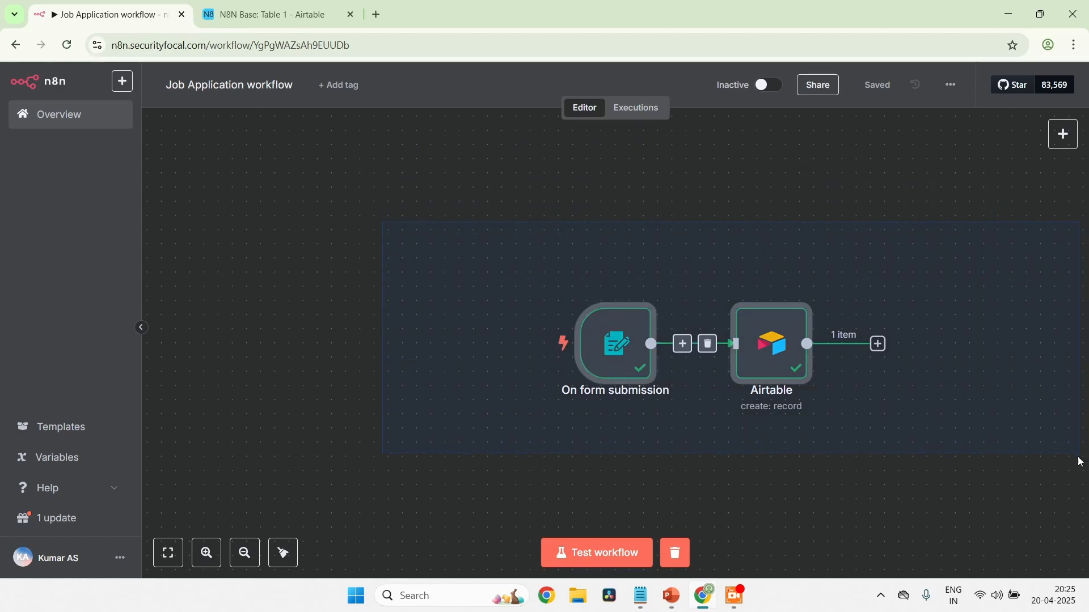
left_click_drag(734, 346, 465, 332)
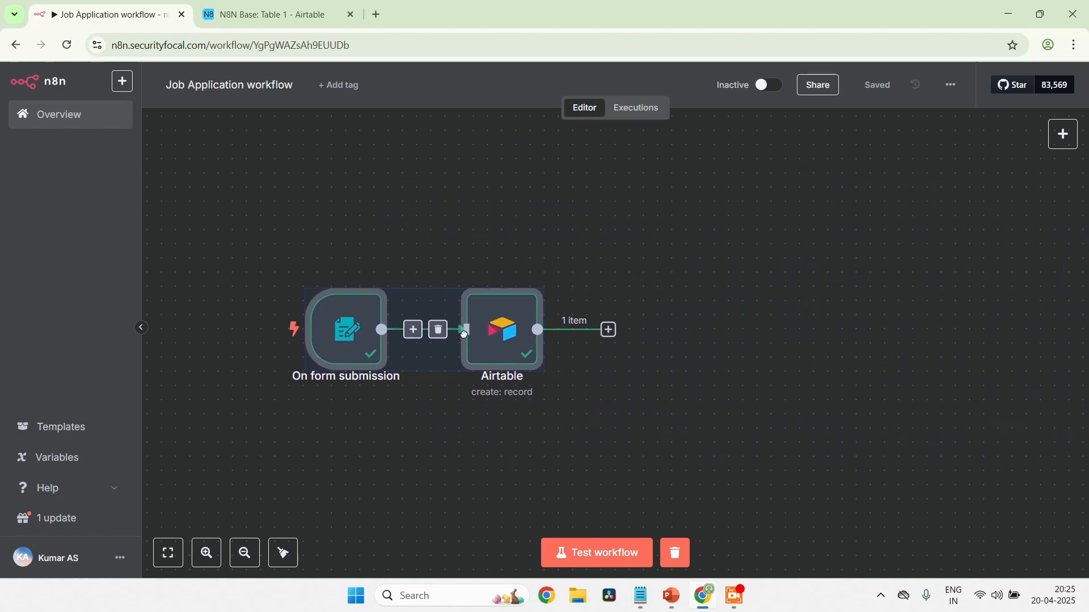
left_click(840, 352)
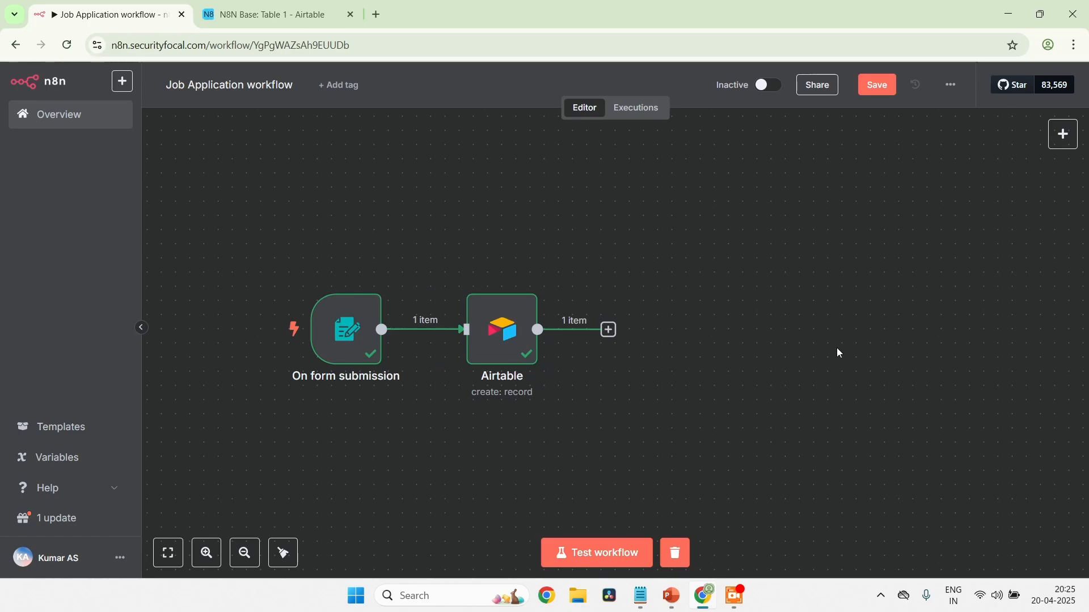
Add an Airtable "Get a record" node after the create-record node, using the Airtable Personal Access Token account credential
left_click(610, 330)
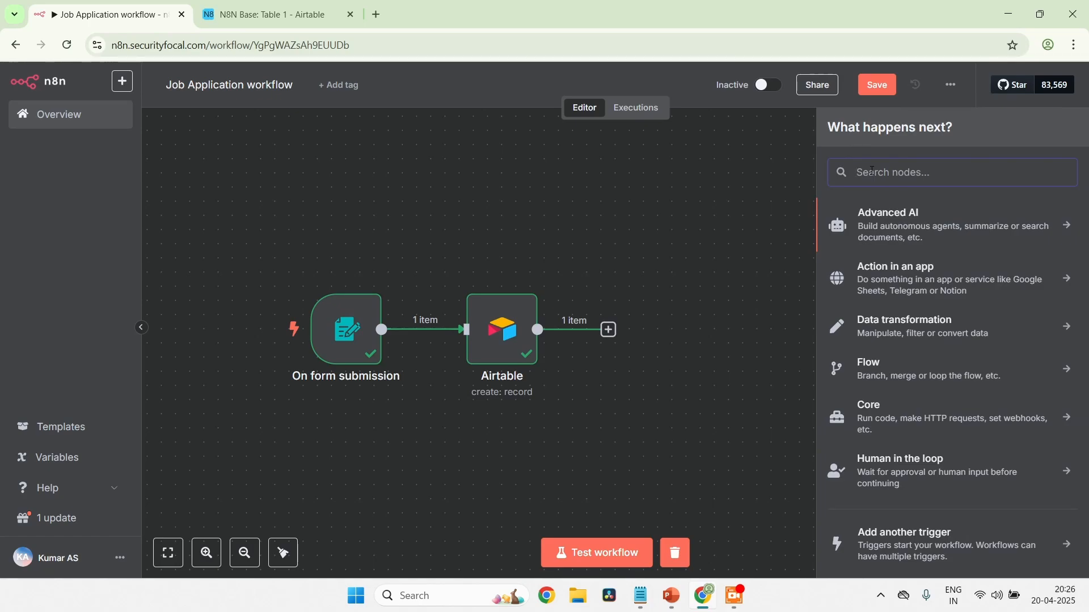
type("Airta")
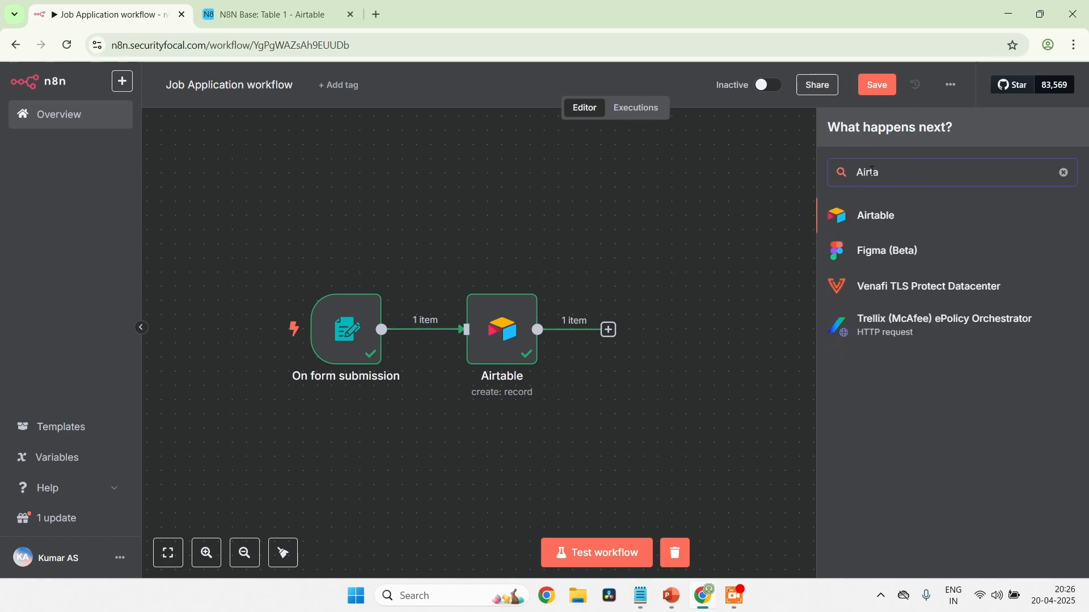
left_click(904, 215)
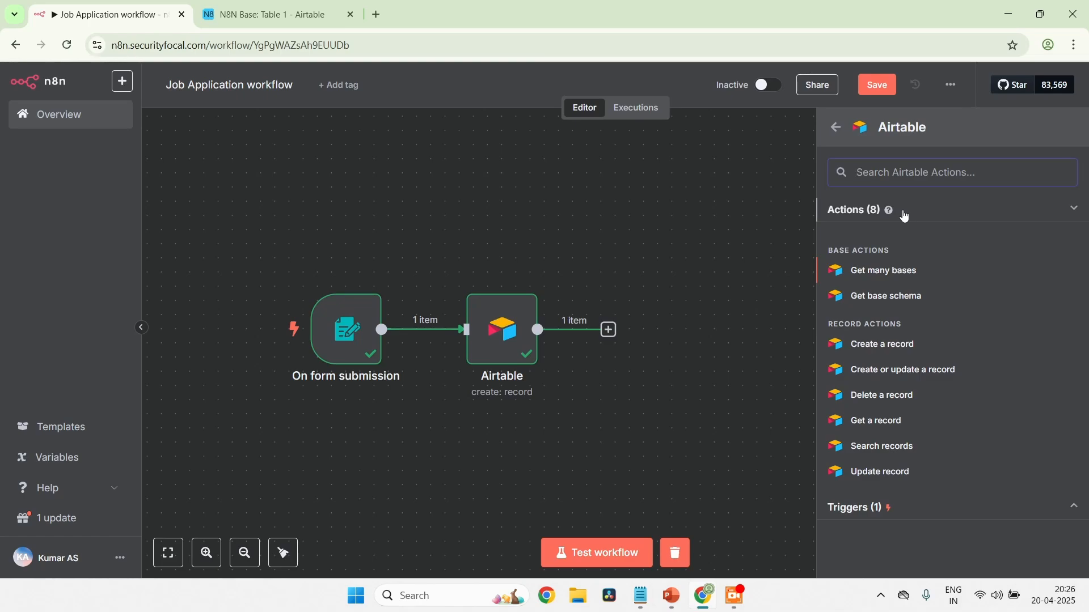
left_click(878, 424)
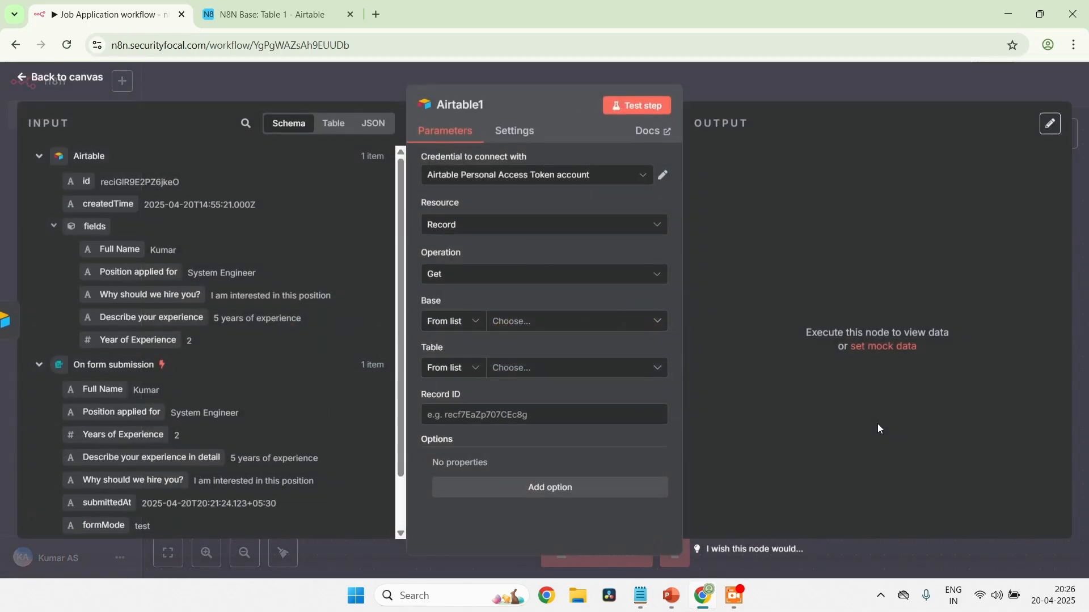
left_click(607, 172)
left_click(575, 214)
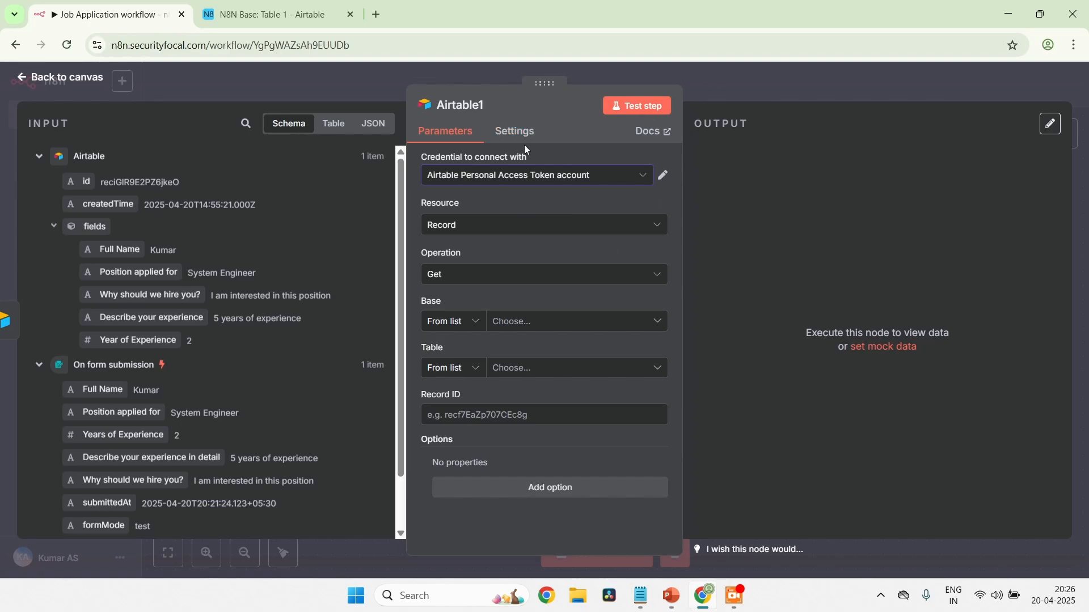
Examine the n8n documentation for the Airtable node's operations and how to get a record ID, and close it
left_click(648, 134)
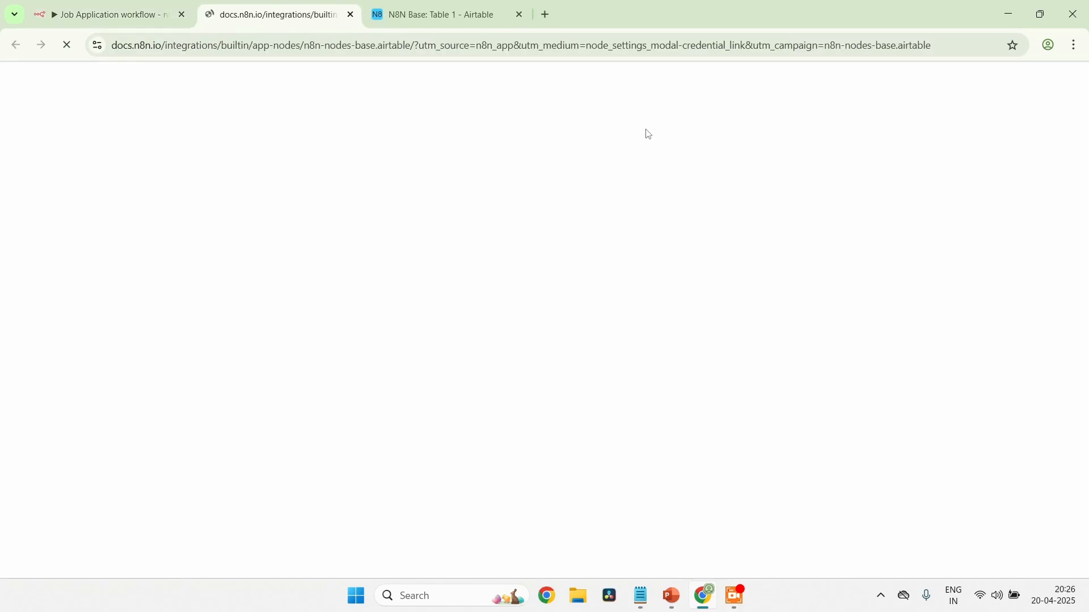
scroll(570, 303, "down", 3)
scroll(570, 303, "down", 18)
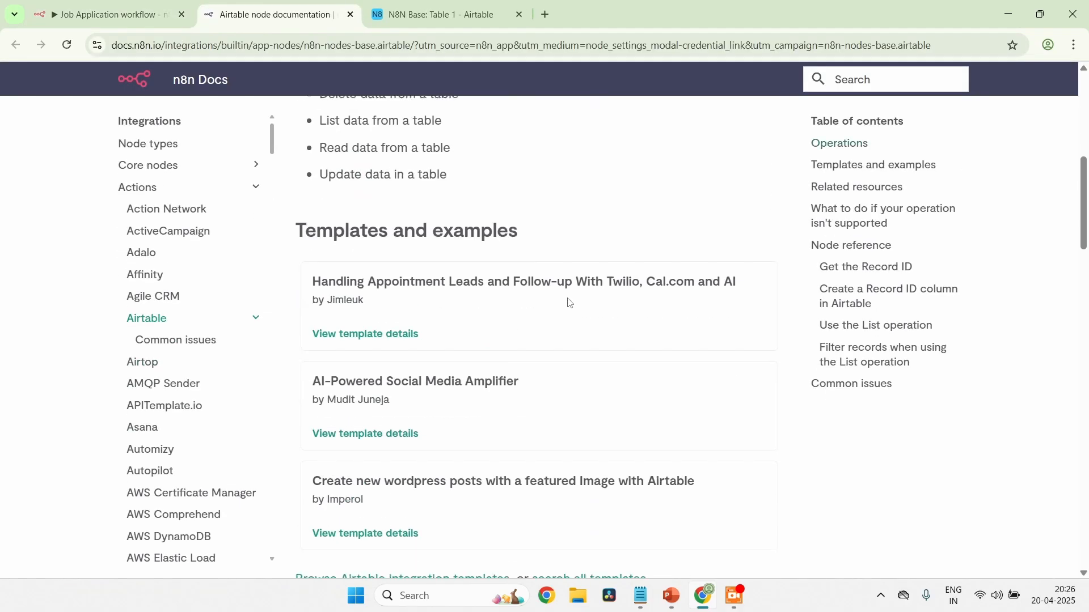
scroll(570, 304, "down", 15)
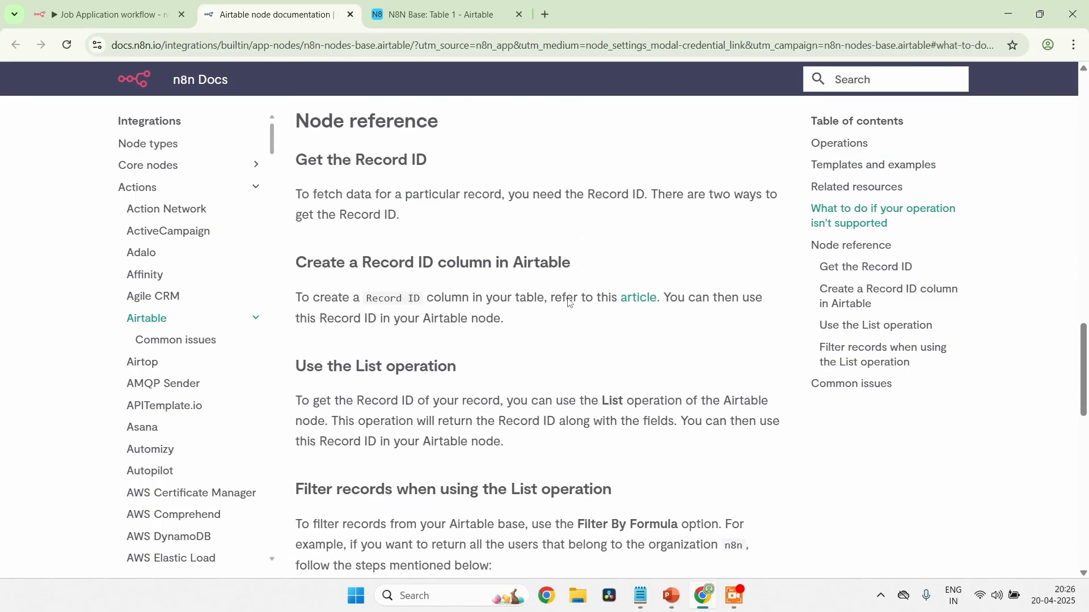
scroll(567, 300, "up", 20)
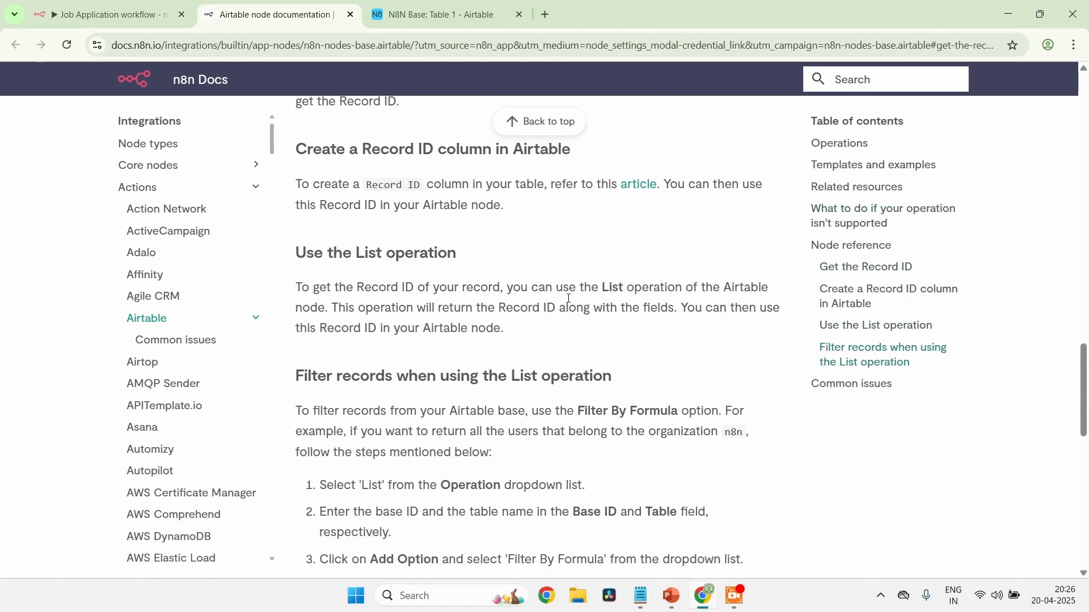
scroll(496, 233, "up", 4)
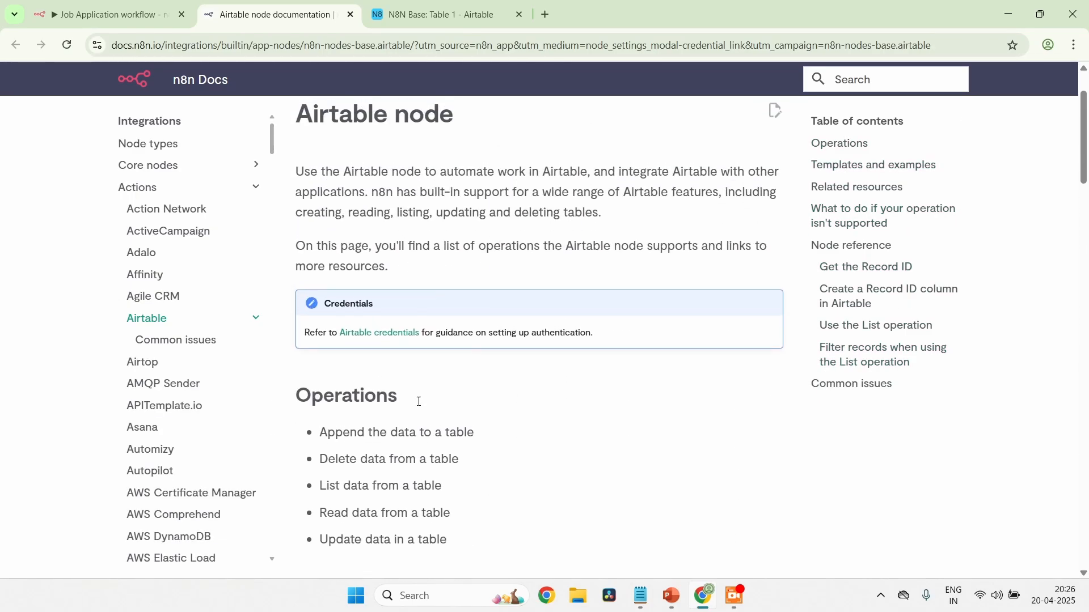
scroll(417, 368, "up", 2)
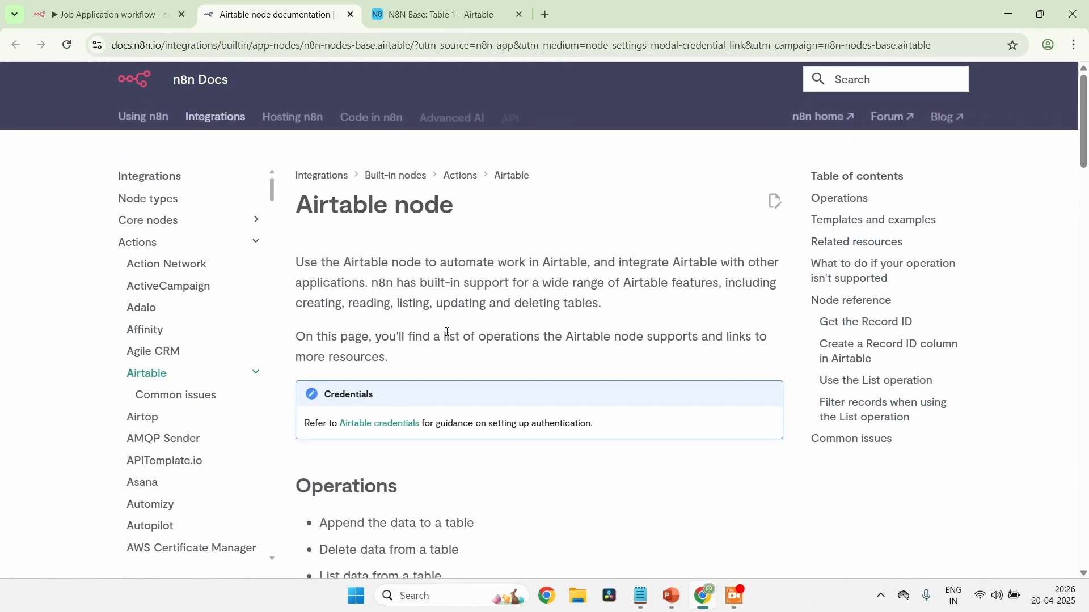
left_click(351, 15)
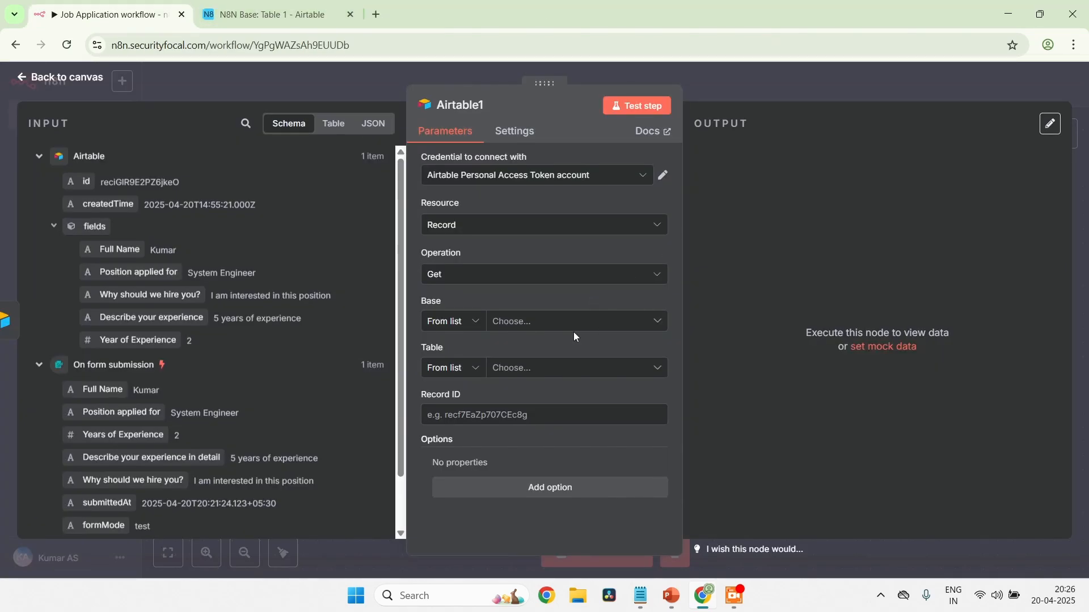
Configure the get-record node with N8N Base, Table 1 and the preceding Airtable node's id ({{ $json.id }}) as the Record ID
left_click(506, 277)
left_click(505, 277)
left_click(543, 320)
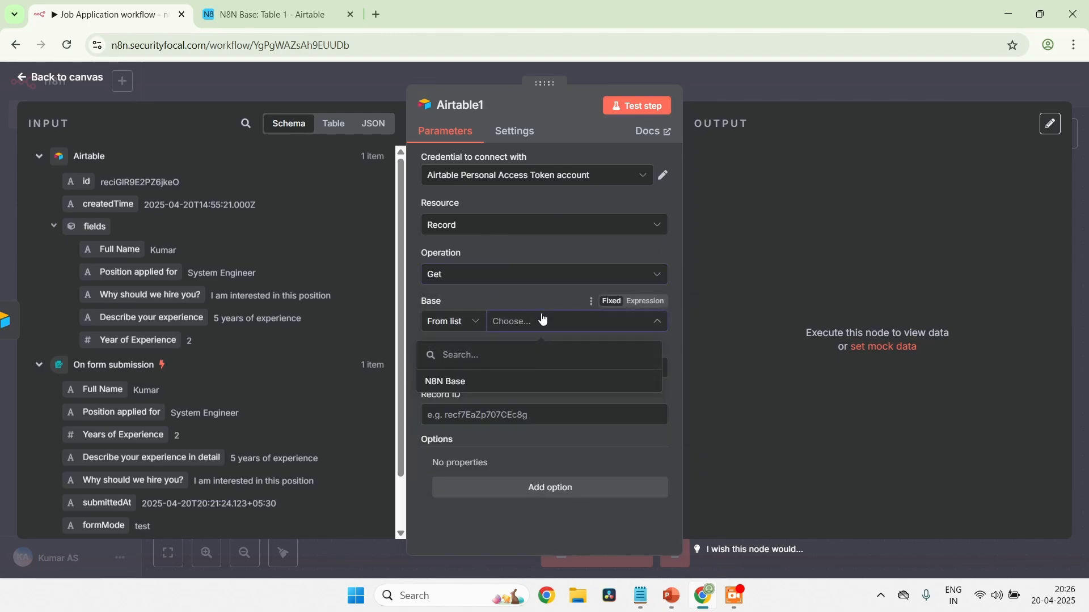
left_click(502, 384)
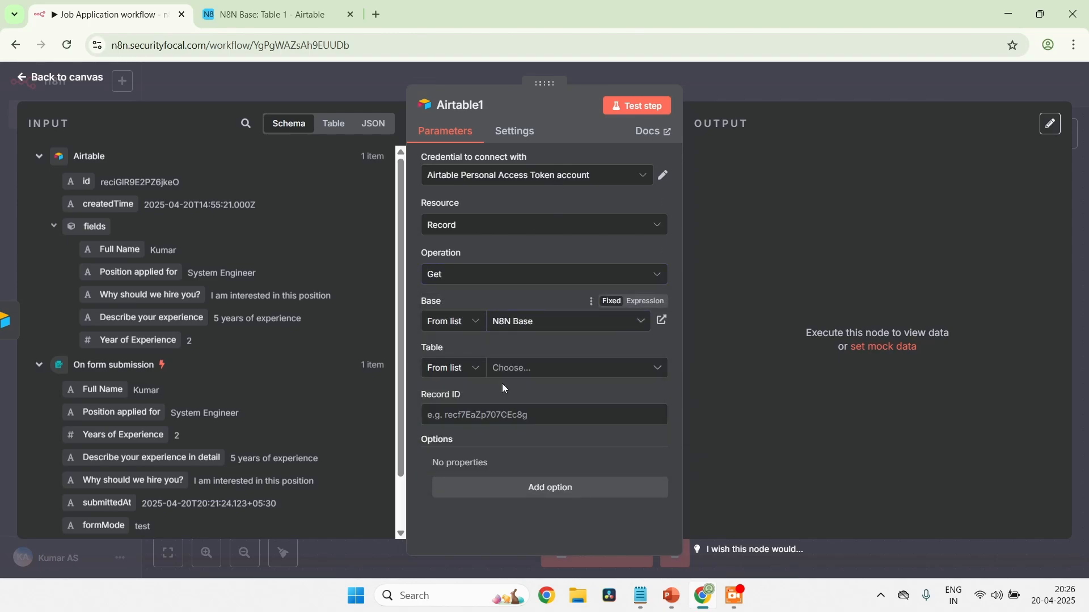
left_click(547, 369)
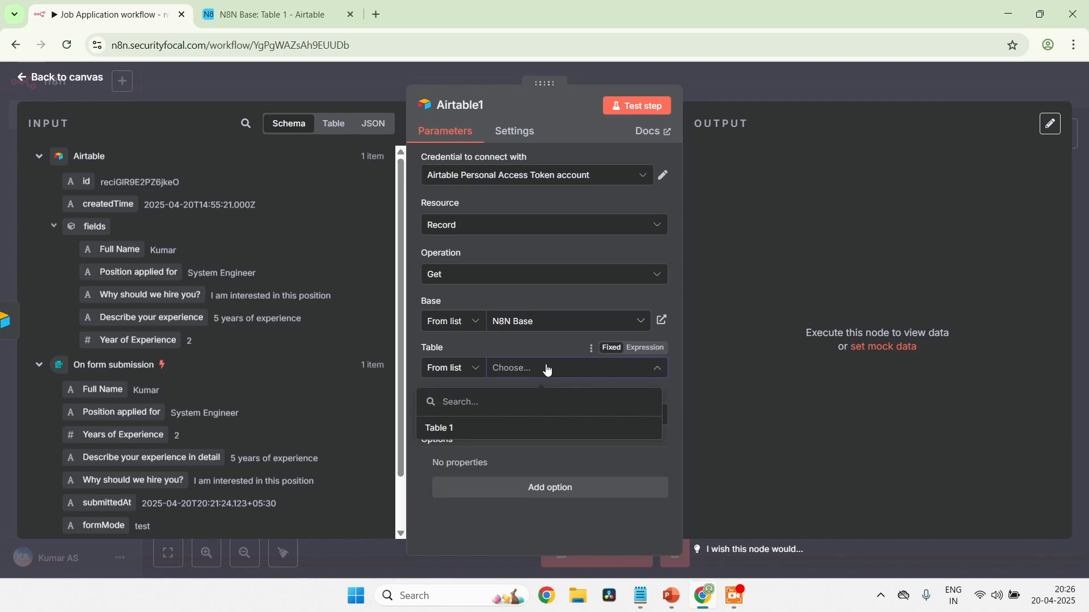
left_click(531, 430)
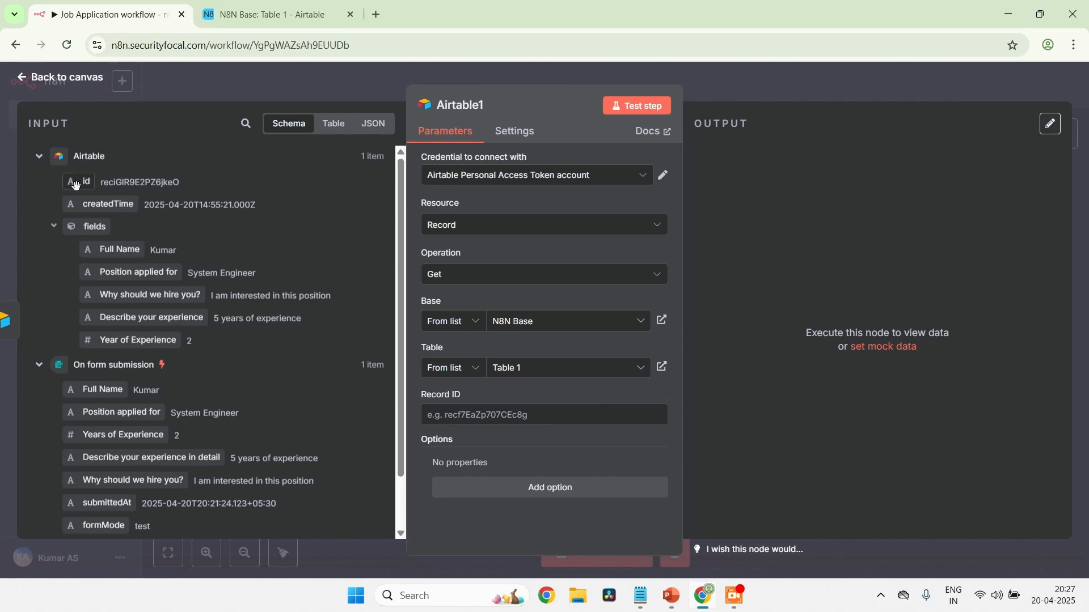
left_click_drag(75, 186, 513, 415)
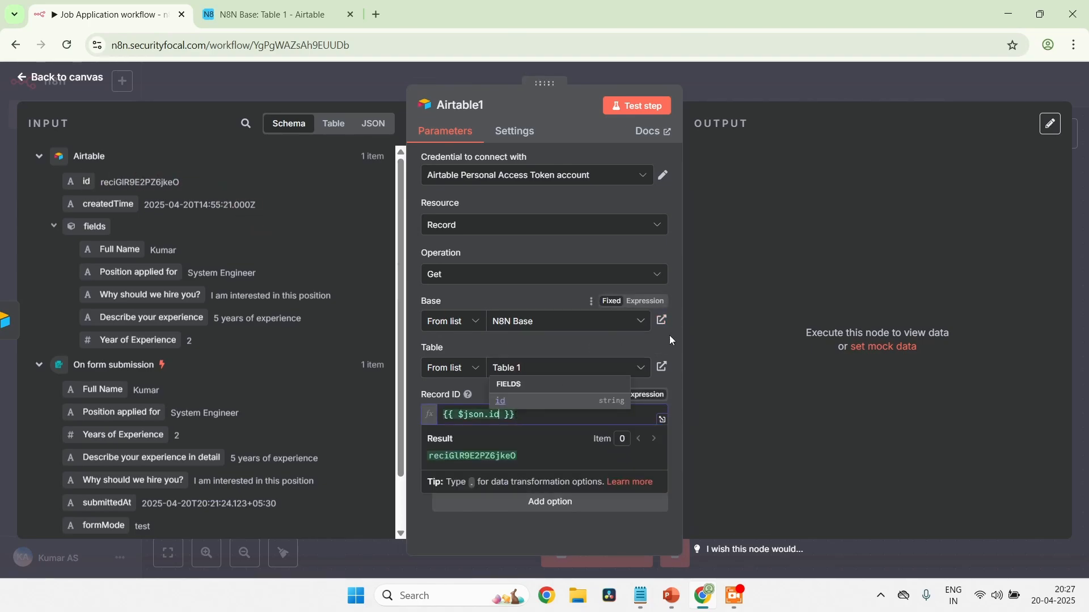
left_click(670, 352)
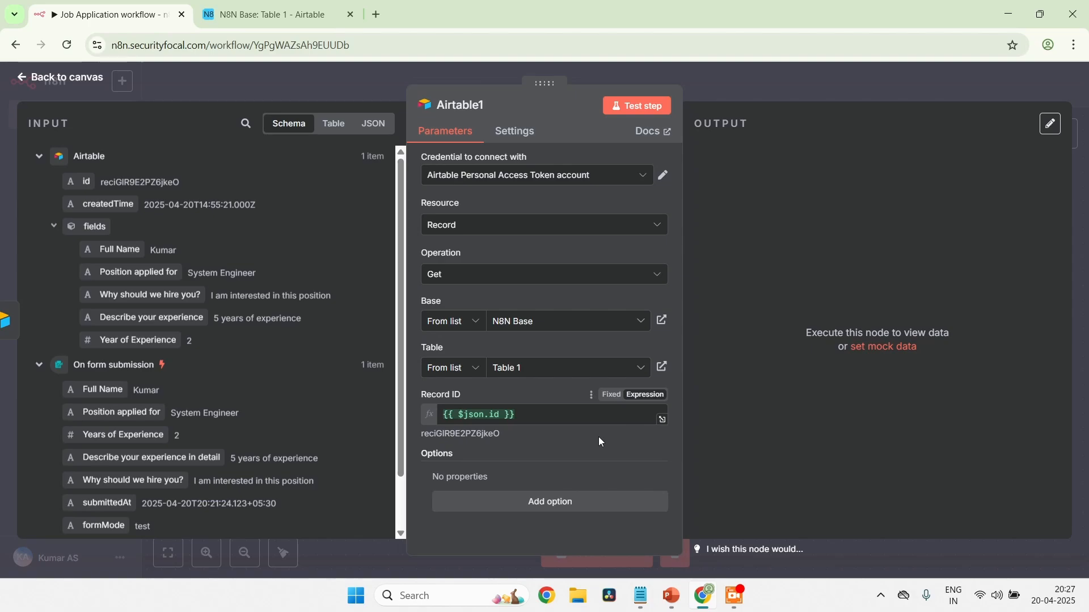
Test the get-record node, reviewing its output columns, and save the workflow from the canvas
left_click(622, 112)
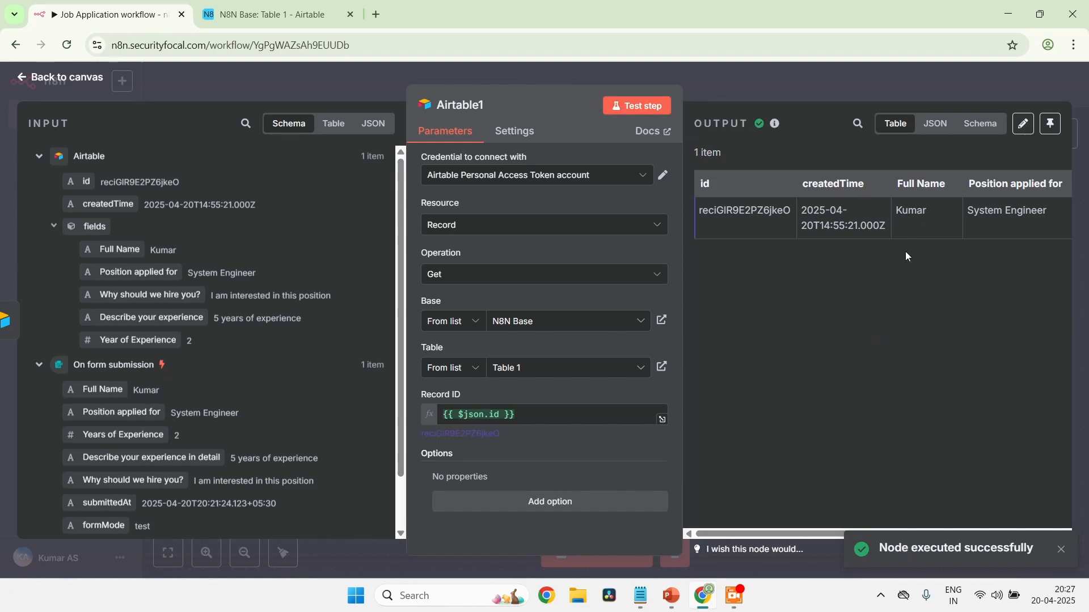
scroll(869, 213, "right", 5)
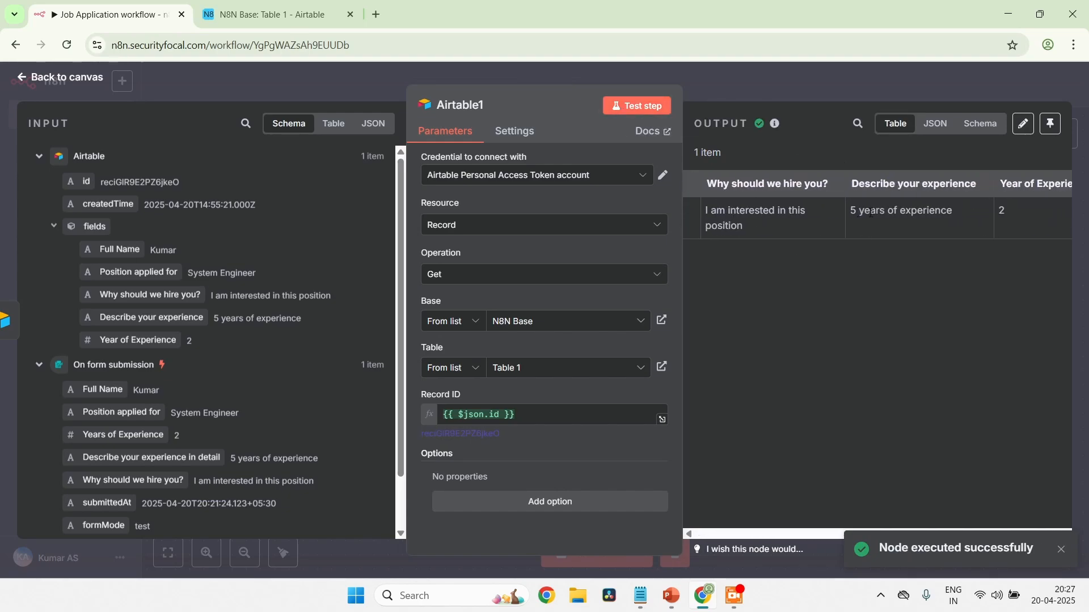
scroll(871, 213, "right", 1)
scroll(871, 213, "left", 6)
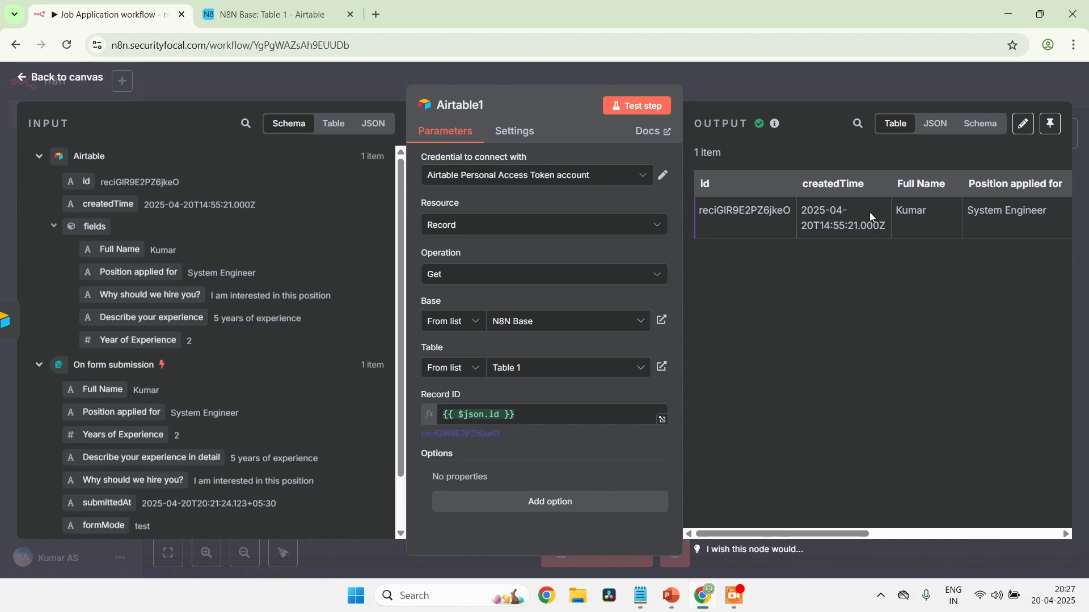
left_click(30, 84)
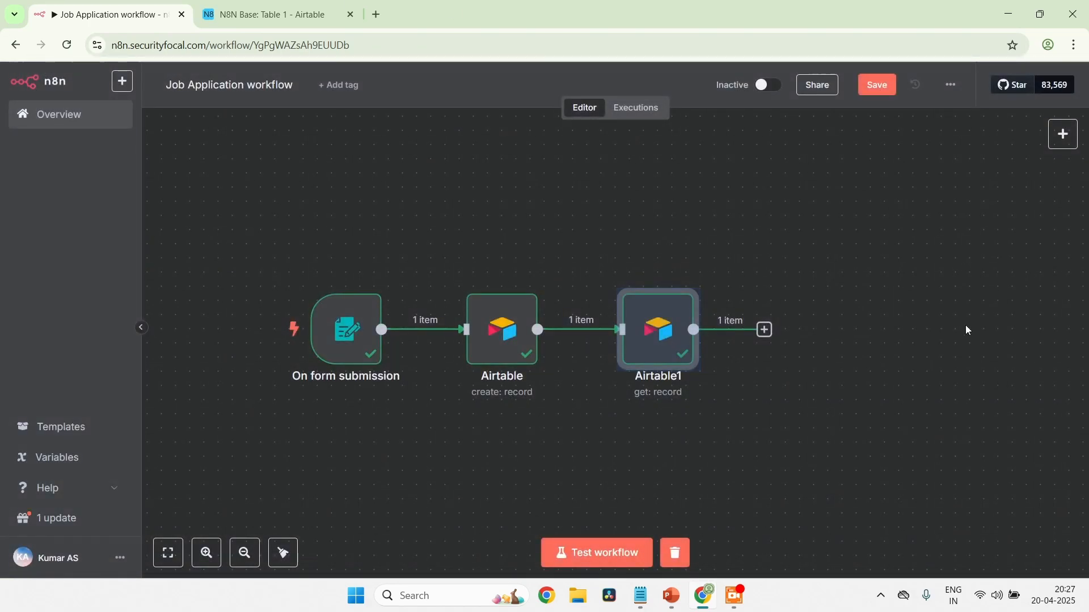
left_click(873, 86)
Add an OpenAI "Message a model" node after the get-record node, using the OpenAi account credential
left_click(764, 331)
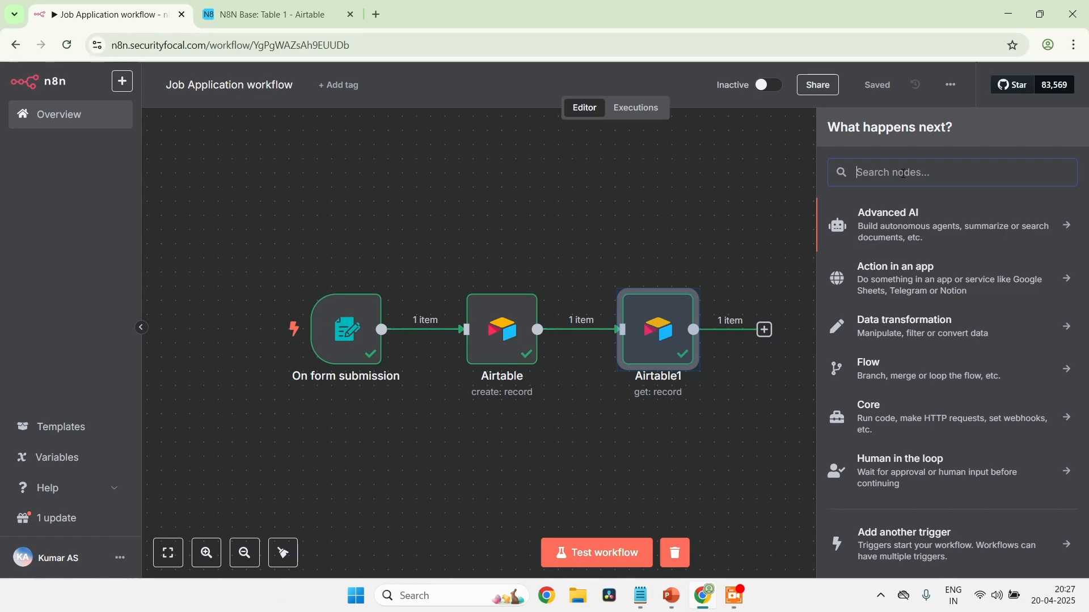
type("open")
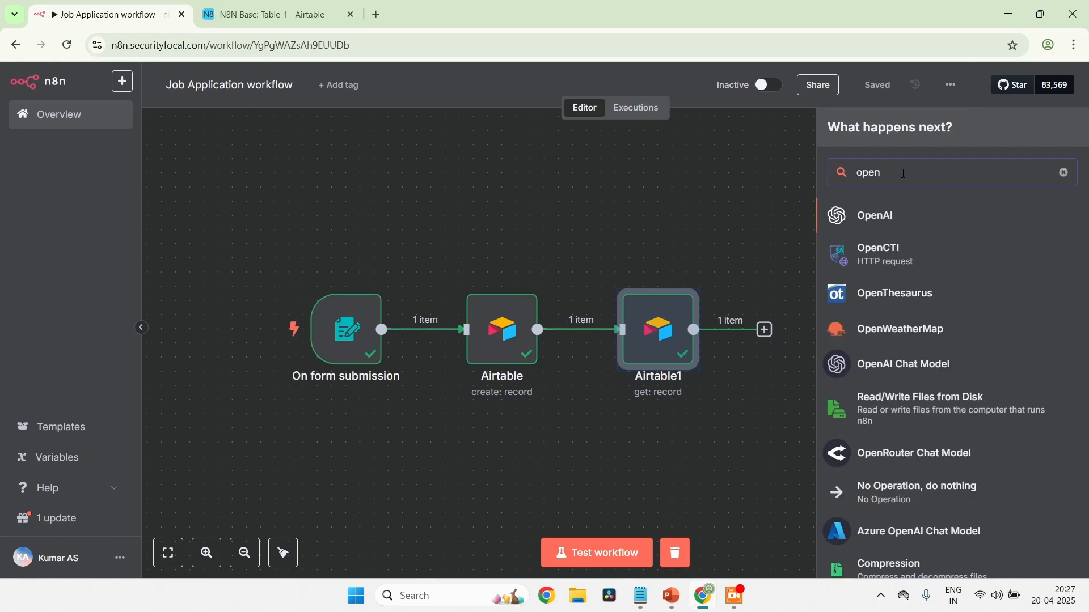
left_click(896, 216)
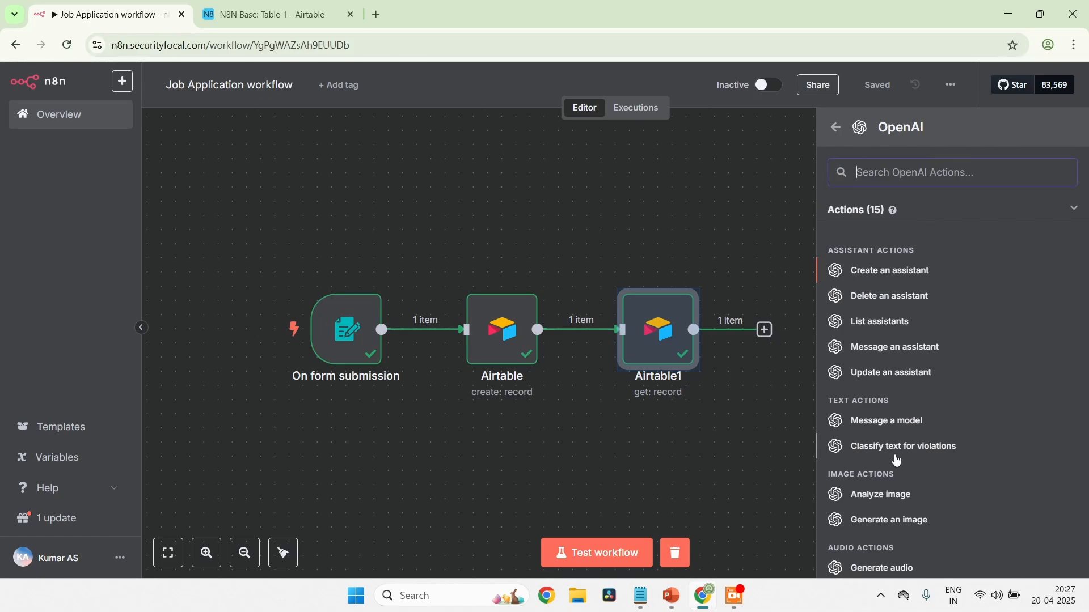
scroll(894, 457, "down", 1)
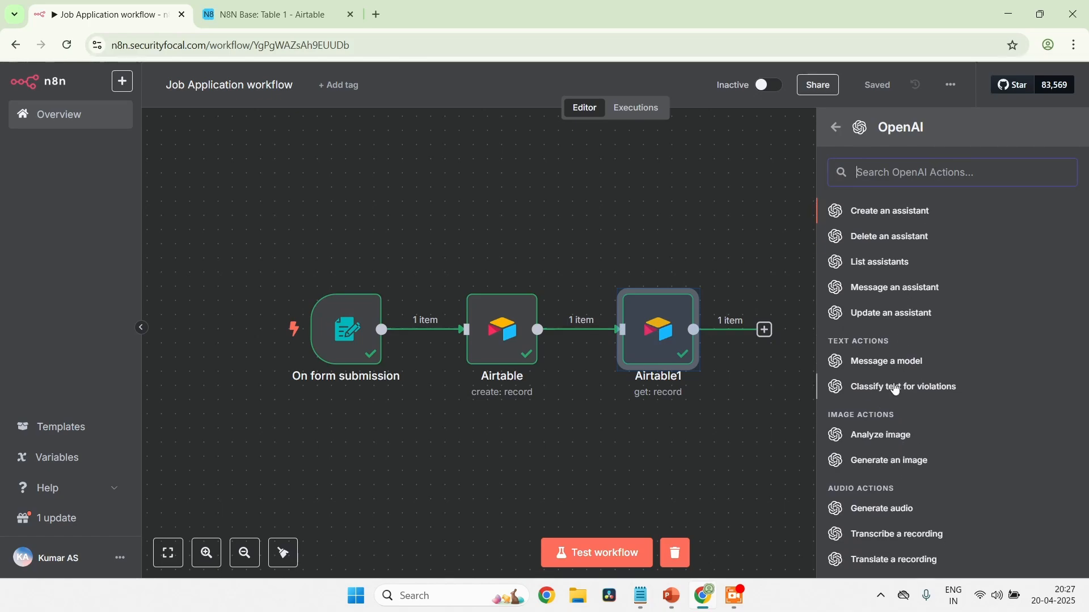
scroll(896, 391, "up", 1)
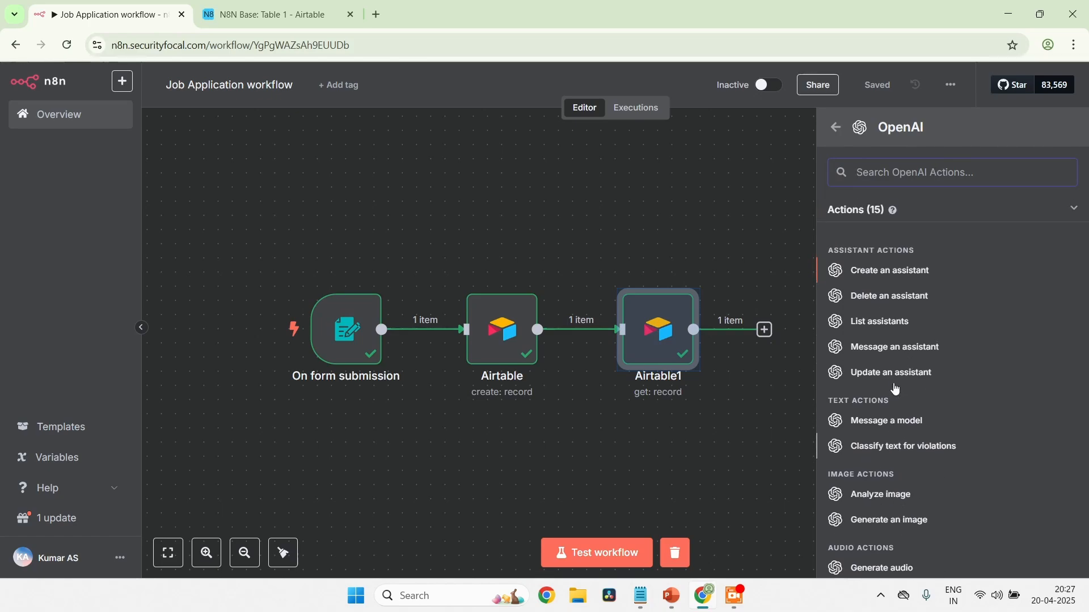
left_click(902, 428)
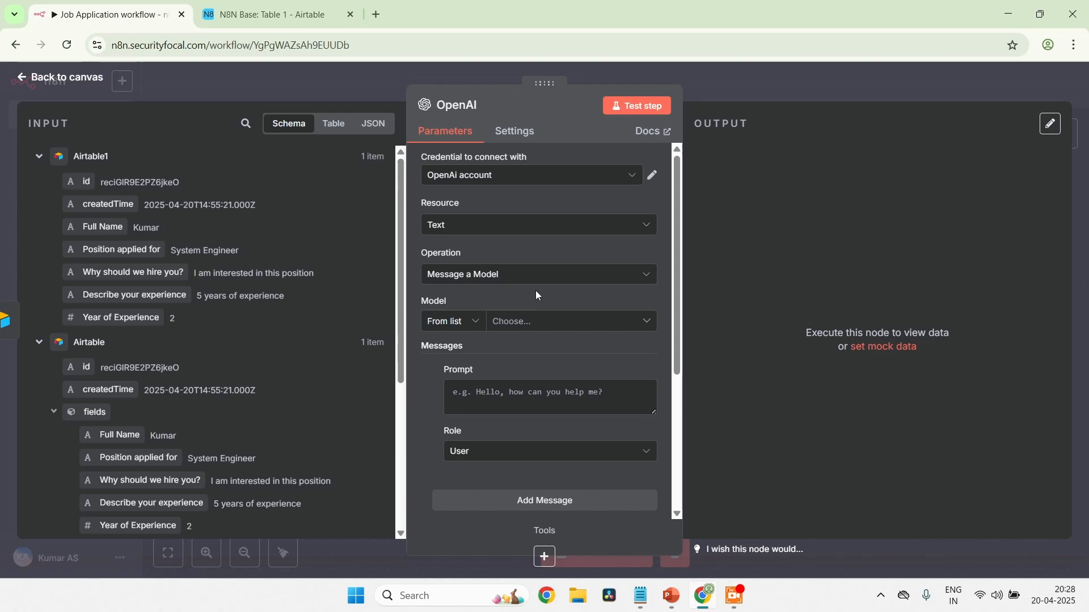
left_click(495, 180)
left_click(488, 211)
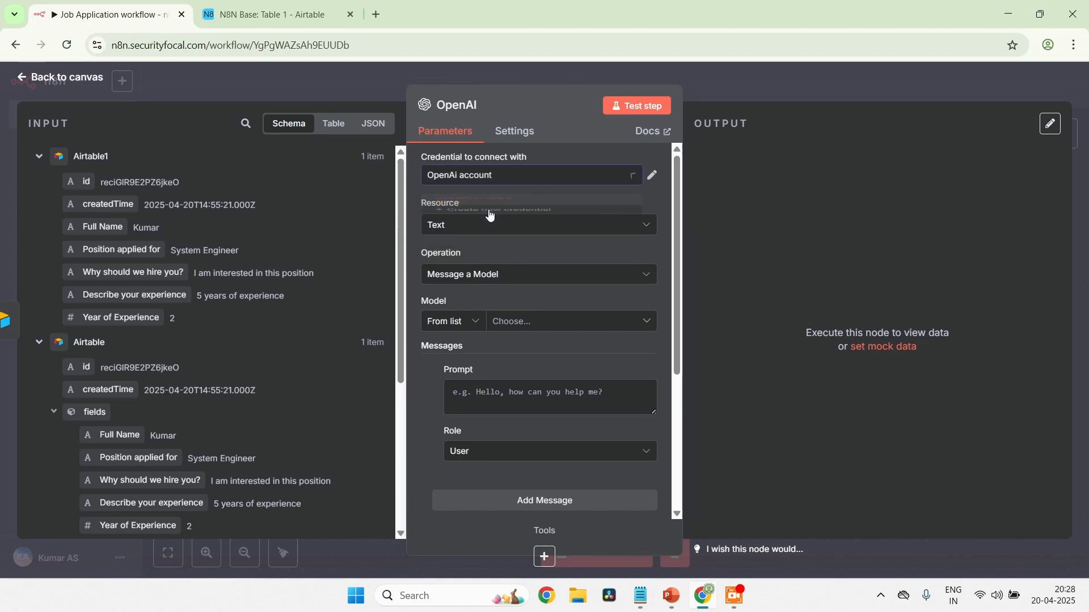
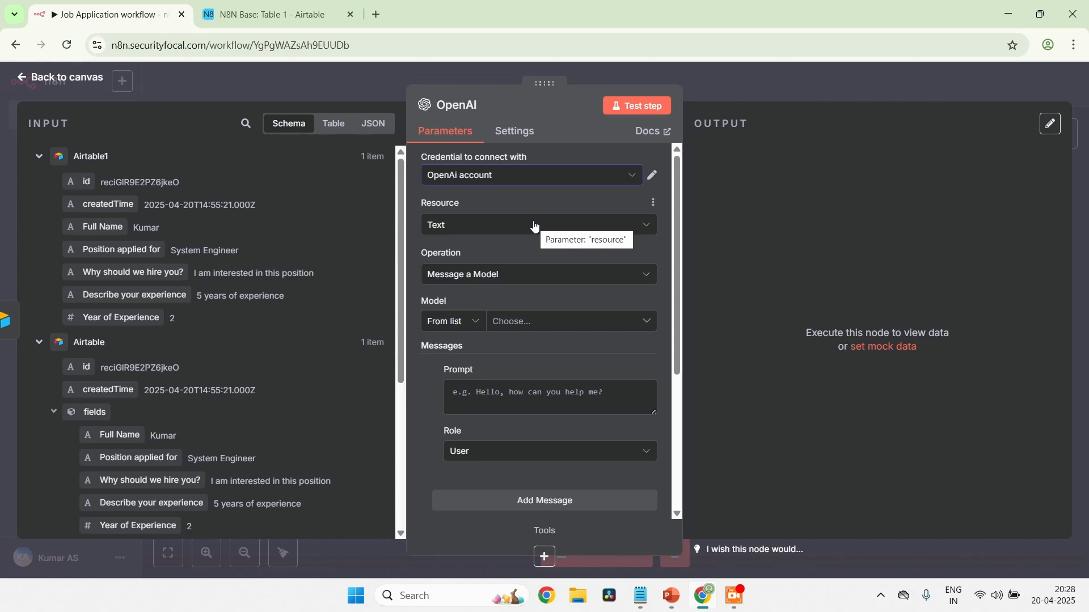
Check the OpenAI node's Resource and Operation options, leaving them at Text and Message a Model
left_click(535, 227)
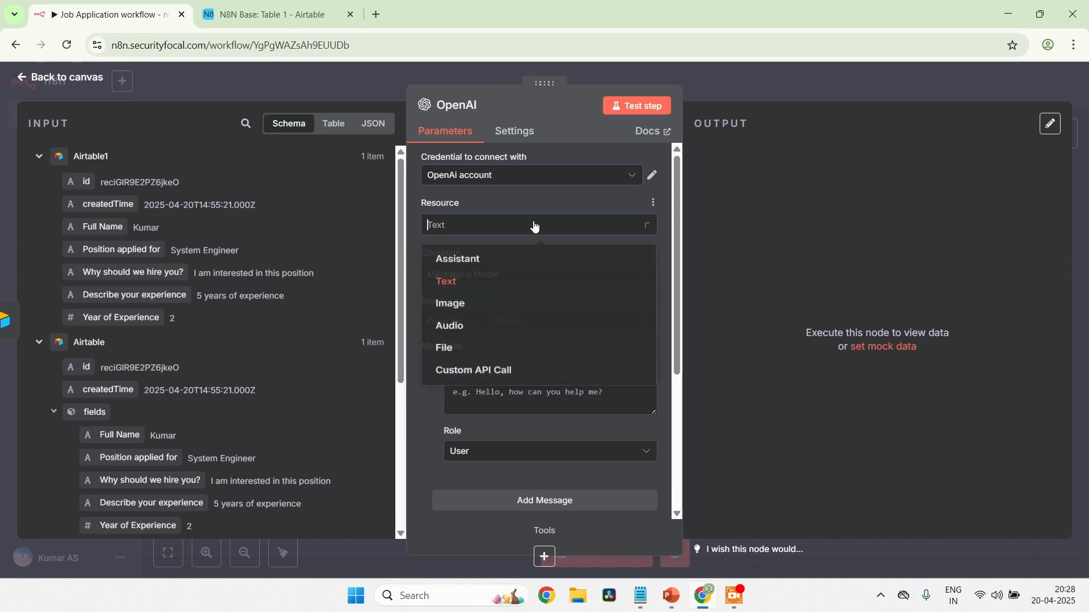
left_click(553, 193)
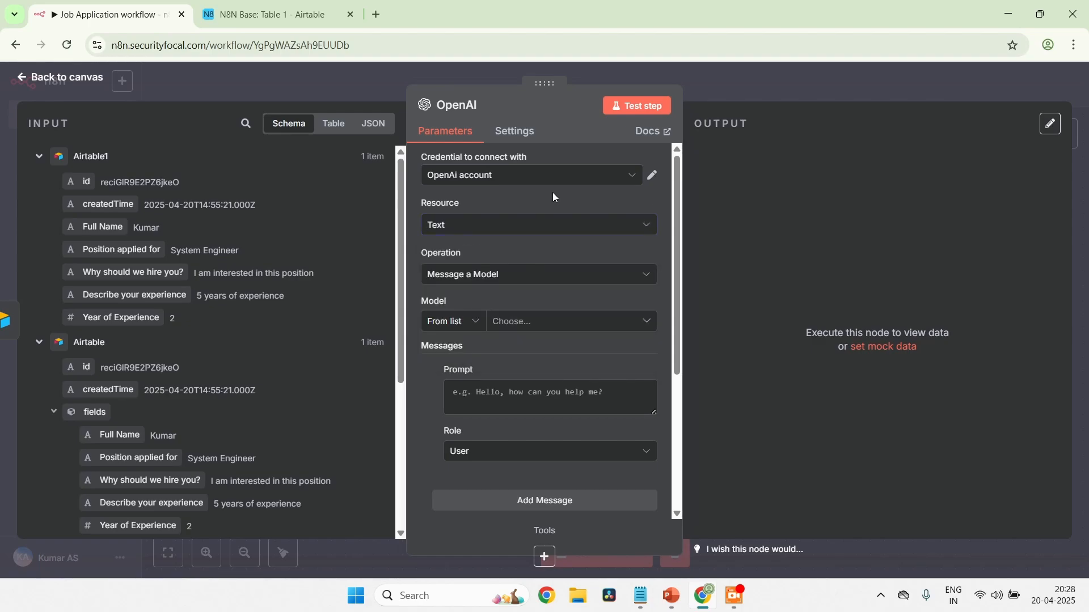
left_click(579, 274)
left_click(581, 275)
left_click(581, 275)
left_click(581, 275)
Browse the list of available models and set the OpenAI node's model to GPT-3.5-TURBO
left_click(476, 328)
left_click(541, 323)
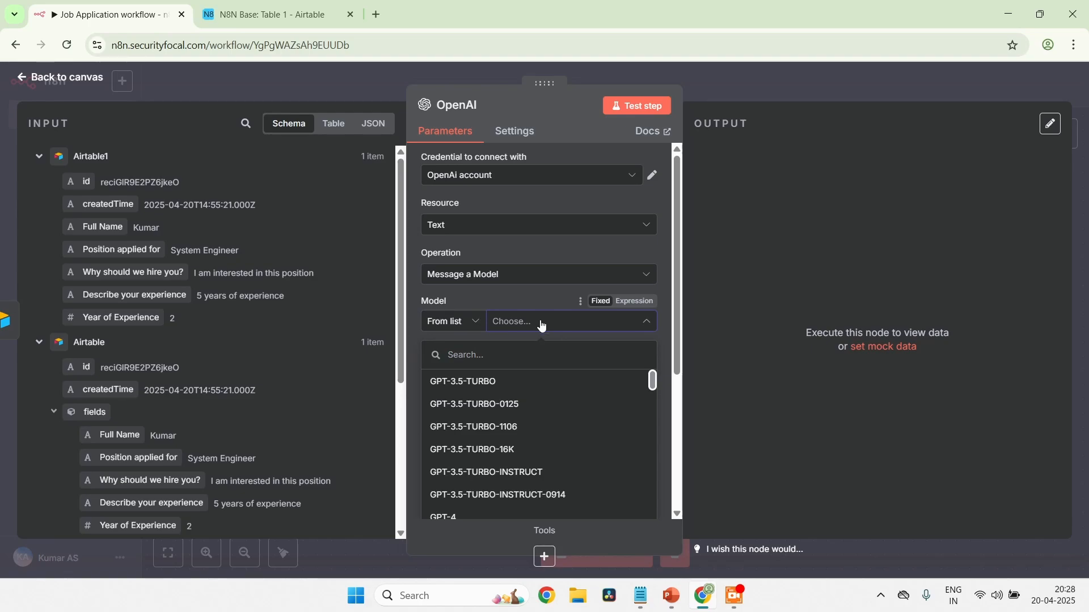
scroll(518, 405, "down", 4)
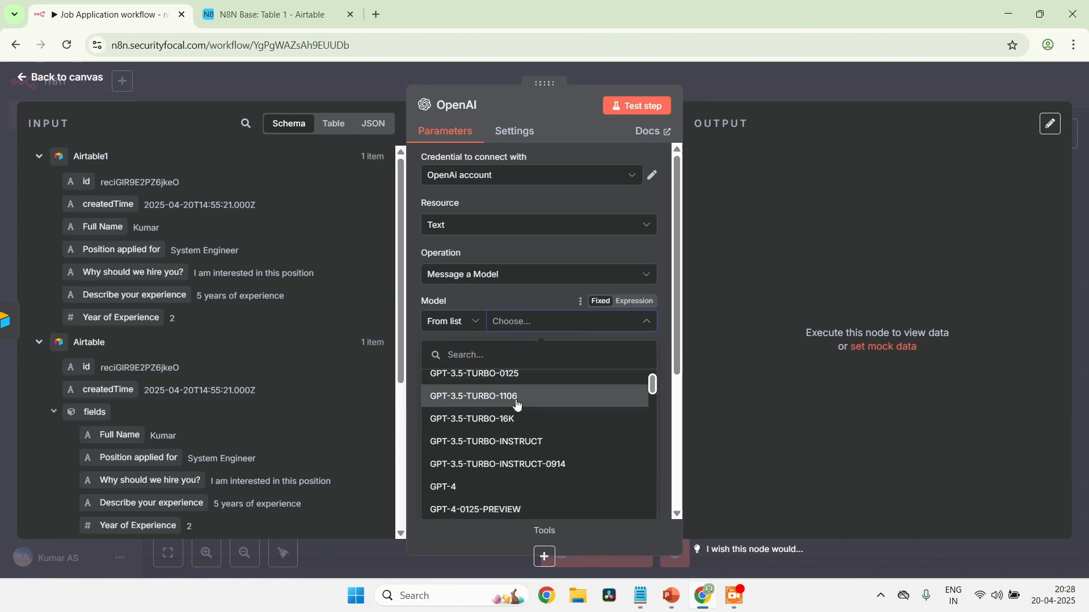
scroll(517, 405, "down", 2)
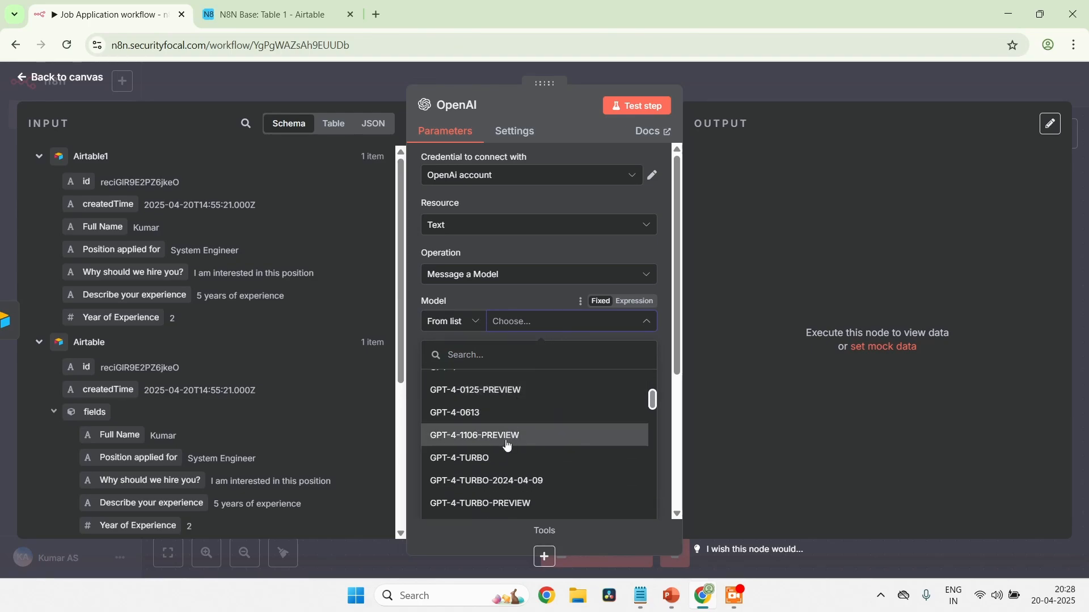
scroll(505, 468, "up", 5)
scroll(505, 467, "up", 1)
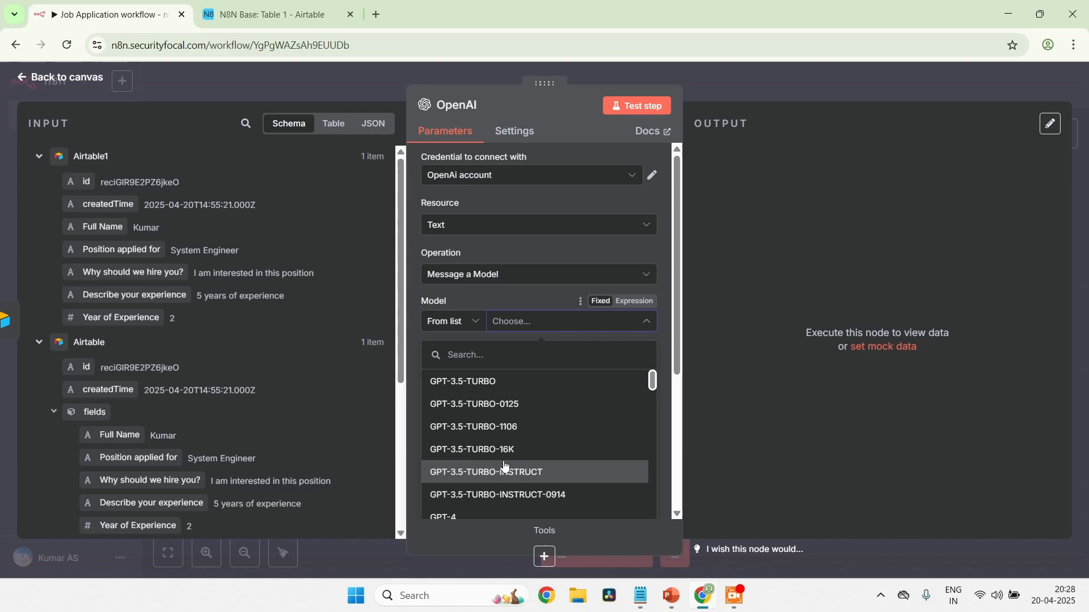
left_click(533, 389)
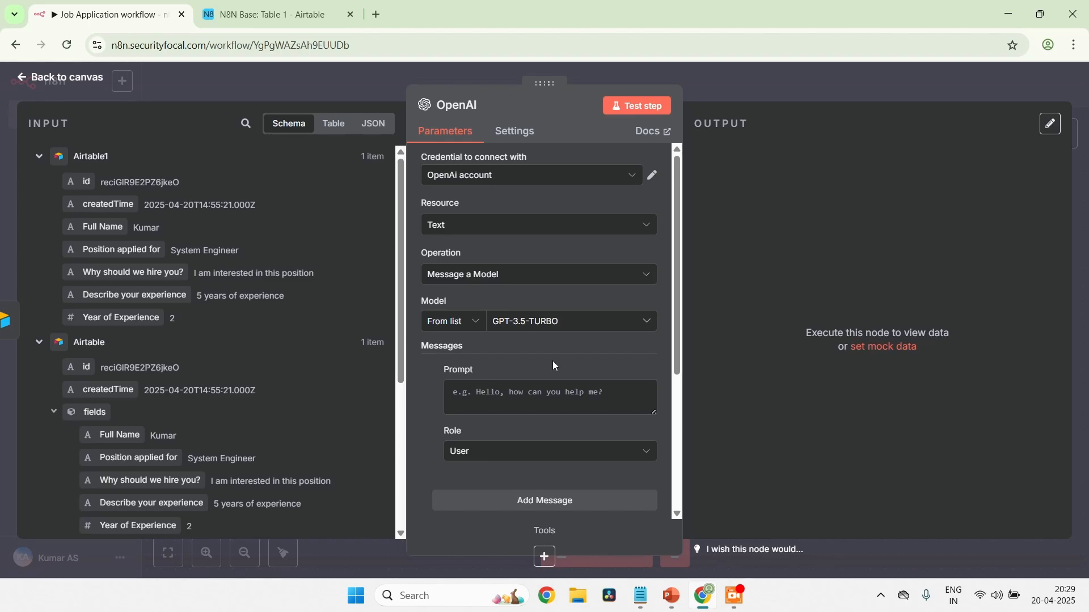
Switch the message prompt to expression mode and open it in the full expression editor
left_click(551, 401)
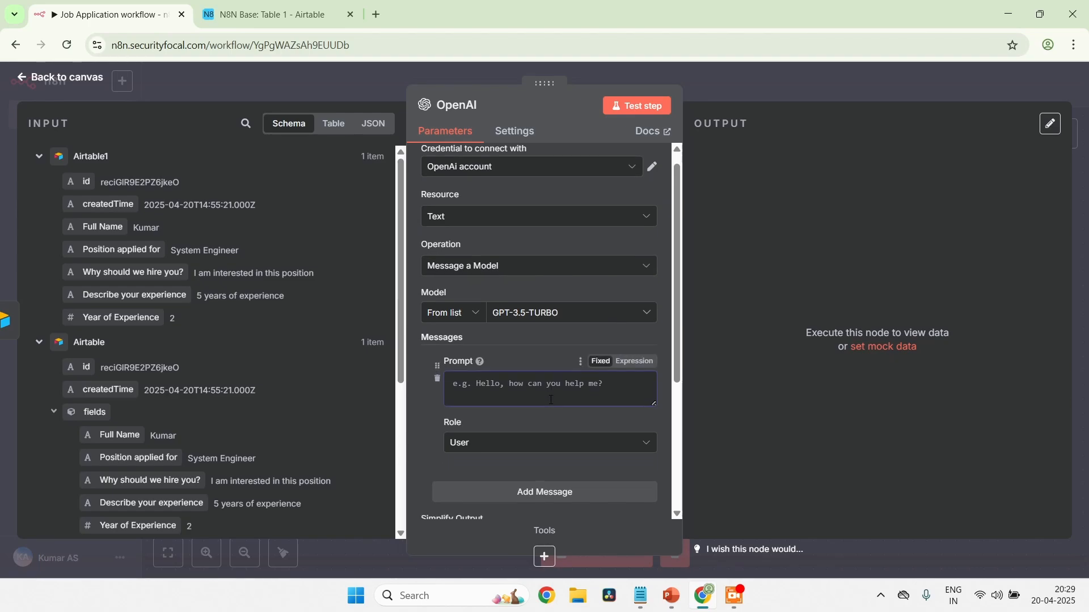
scroll(550, 400, "down", 1)
left_click(634, 344)
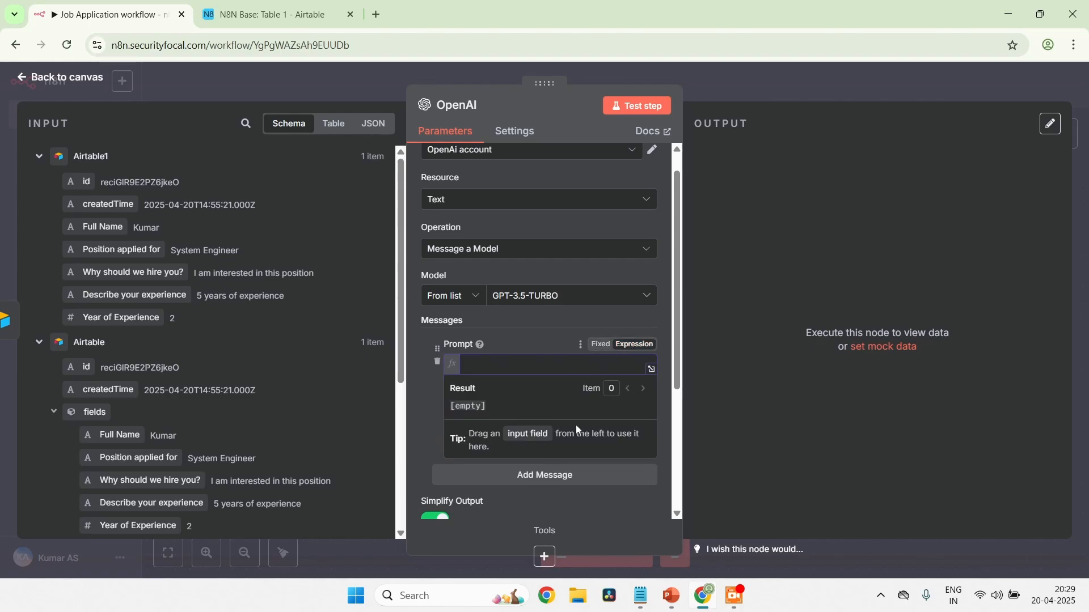
left_click(651, 369)
left_click(379, 221)
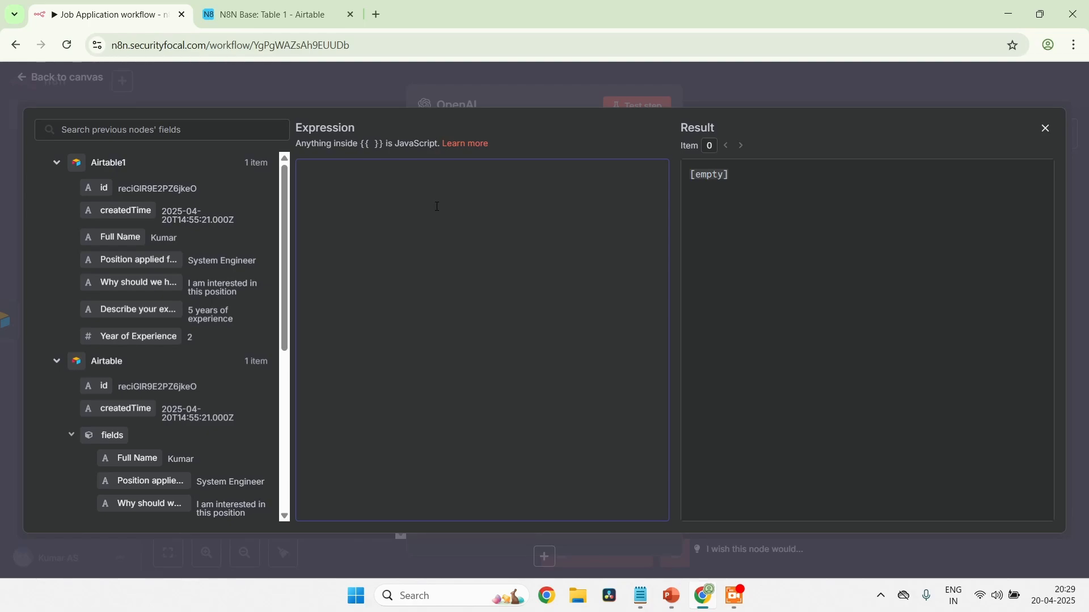
Copy the prompt from "You are a helpful HR assistant" through email_body in Notepad's test1.txt into the prompt expression in n8n
key("alt+Tab")
key("alt+Tab")
key("alt+Tab")
key("alt+Tab")
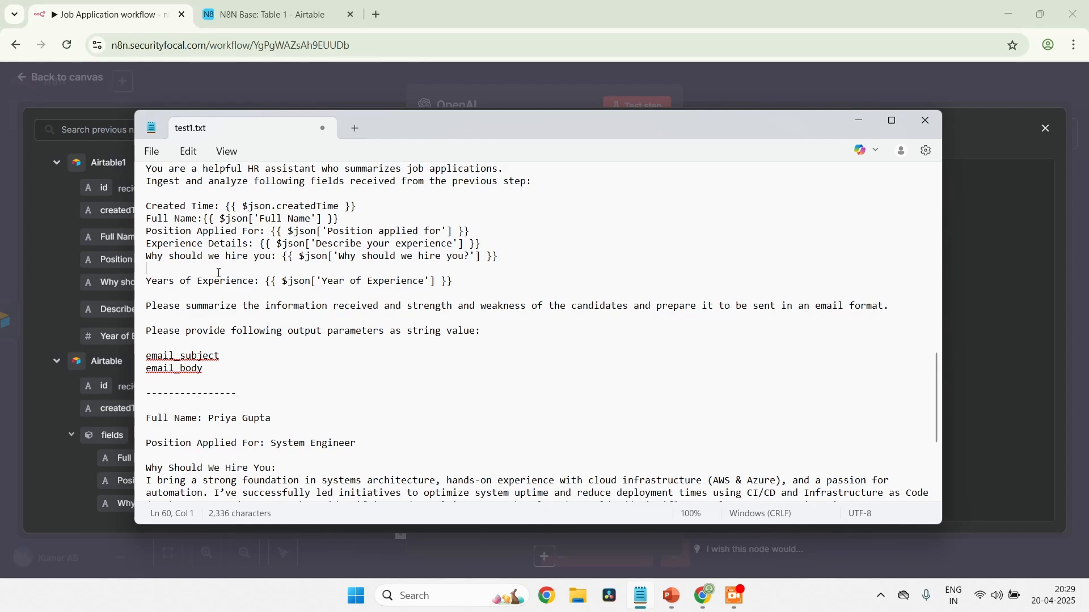
scroll(219, 273, "up", 2)
scroll(219, 273, "down", 1)
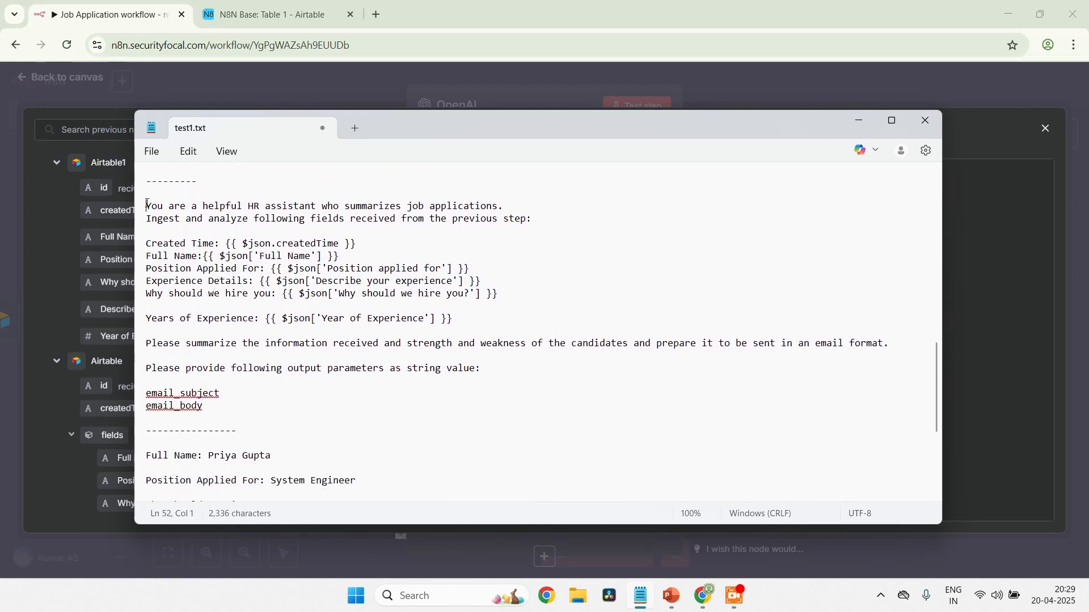
left_click_drag(146, 205, 369, 410)
key("ctrl+c")
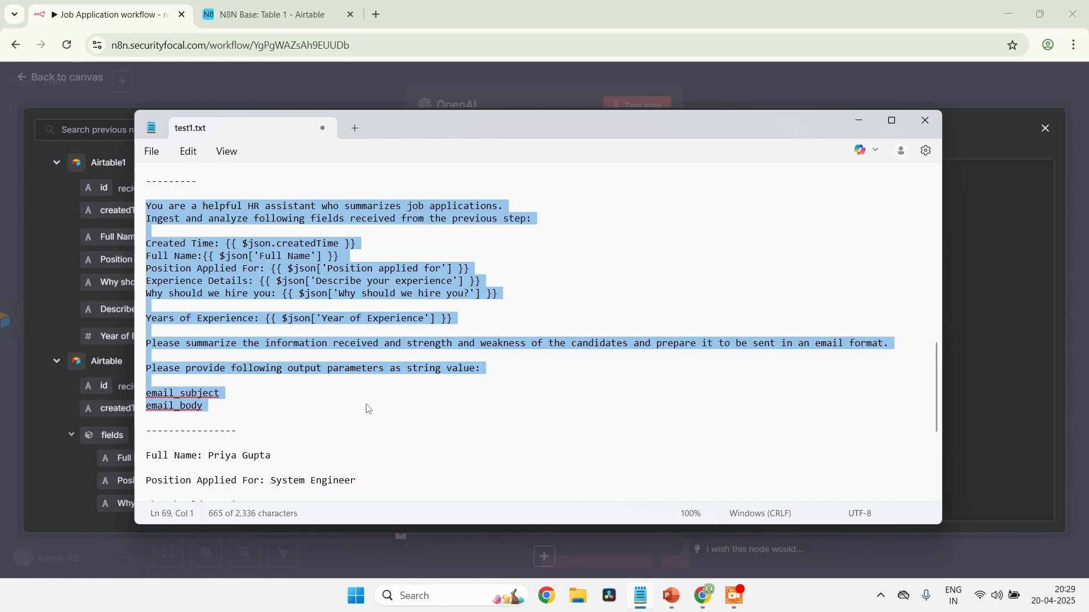
left_click(858, 123)
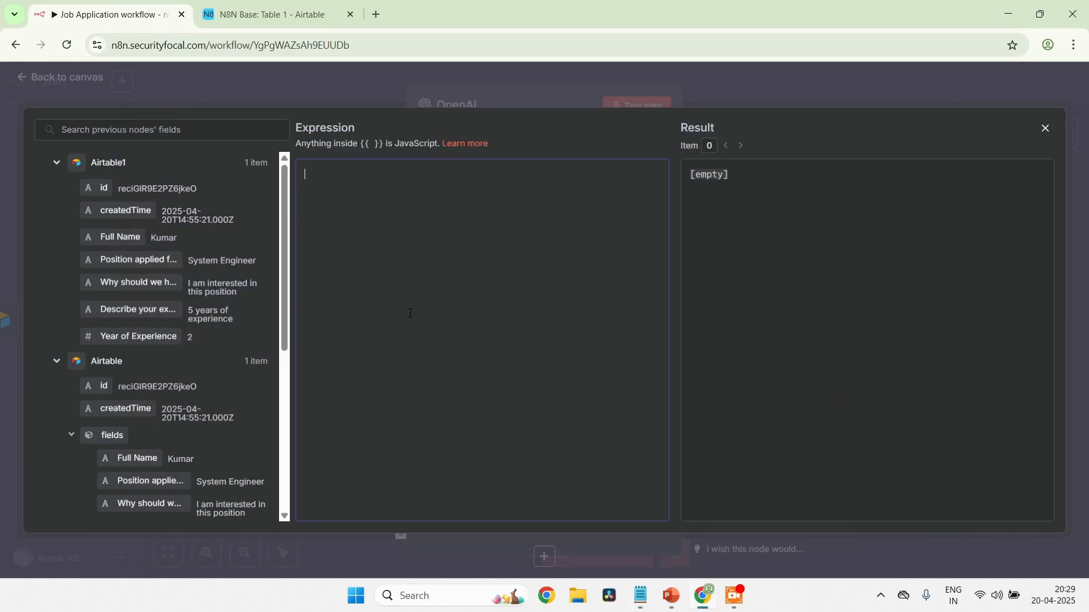
key("ctrl+v")
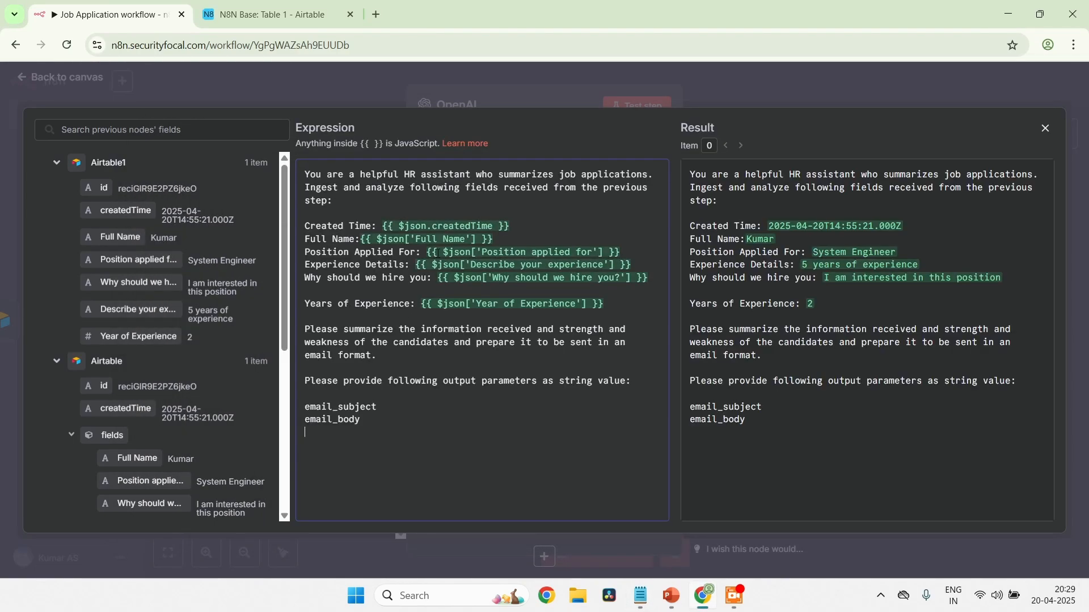
Delete the field expressions after the Created Time and Full Name labels in the prompt, keeping the labels
left_click(323, 187)
left_click(520, 222)
key("ctrl+shift+Left")
key("ctrl+shift+Left")
key("ctrl+shift+Left")
key("ctrl+shift+Left")
key("ctrl+shift+Left")
key("ctrl+shift+Left")
key("BackSpace")
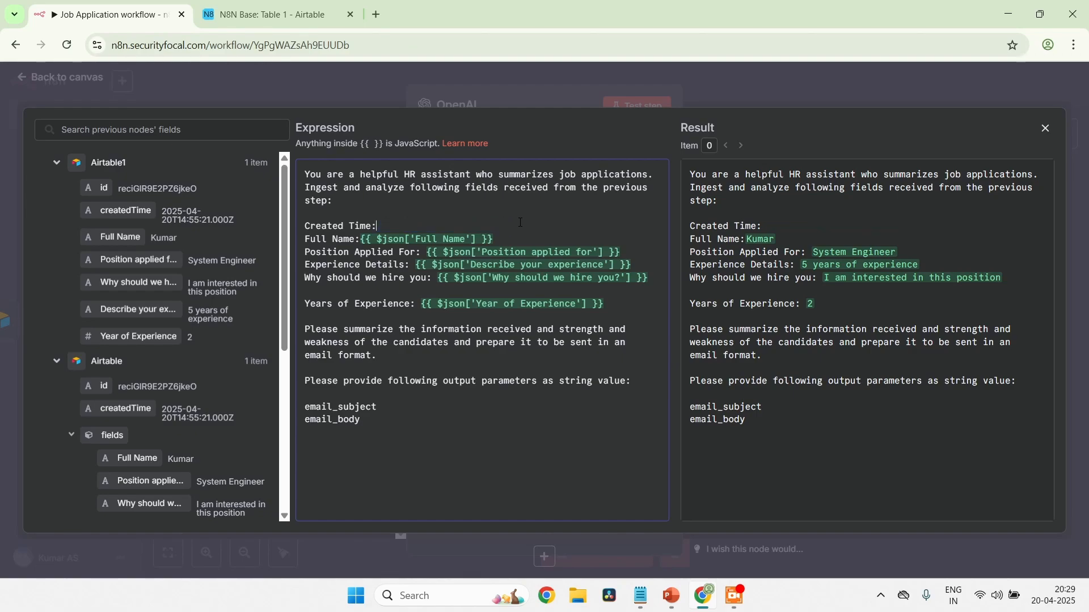
key("Down")
key("shift+Left")
key("shift+Left")
key("shift+Left")
key("shift+Left")
key("shift+Left")
key("shift+Left")
key("shift+Left")
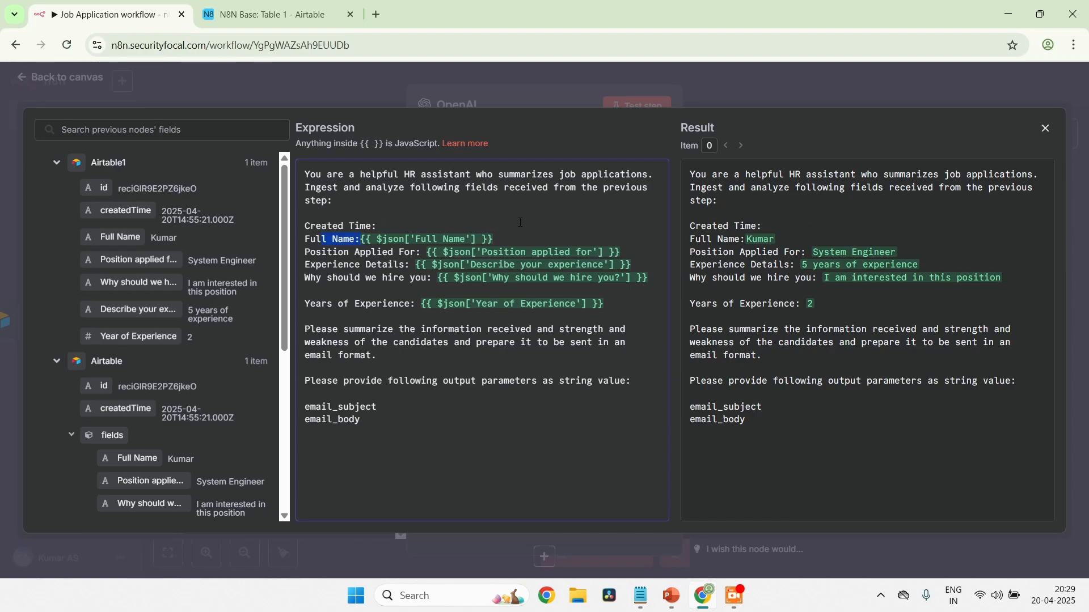
key("shift+End")
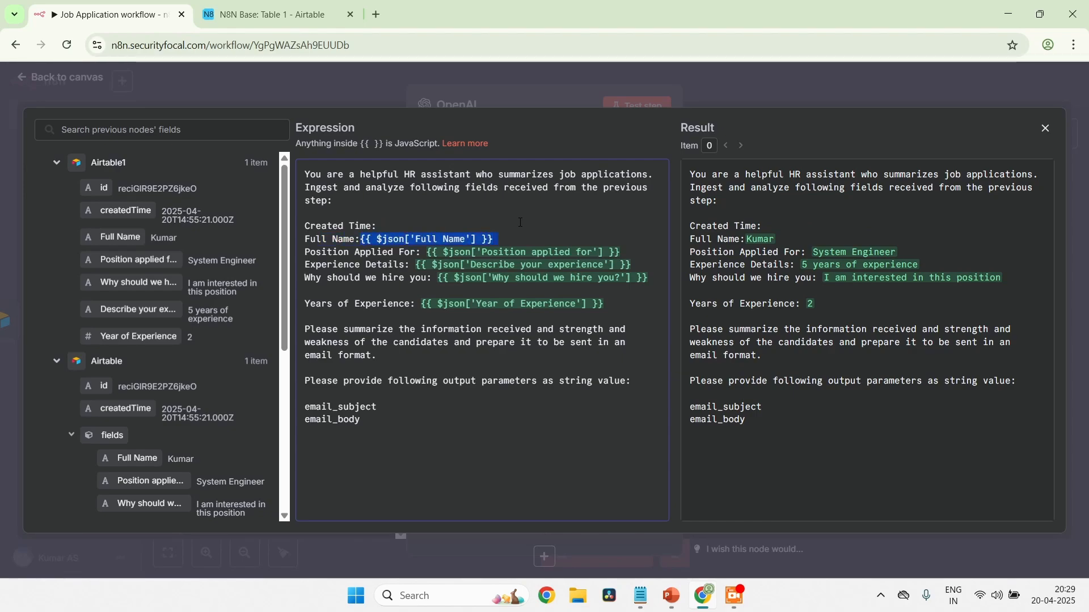
key("BackSpace")
Delete the field expressions after the Position Applied For and Experience Details labels, keeping each label on its own line
key("Down")
key("ctrl+Right")
key("ctrl+Right")
key("ctrl+Right")
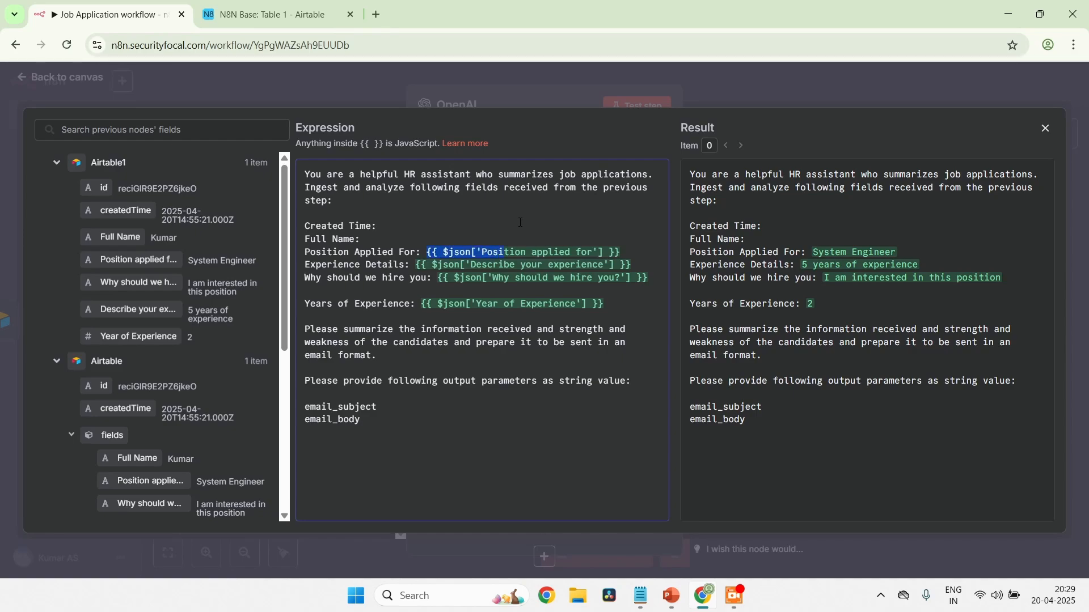
key("BackSpace")
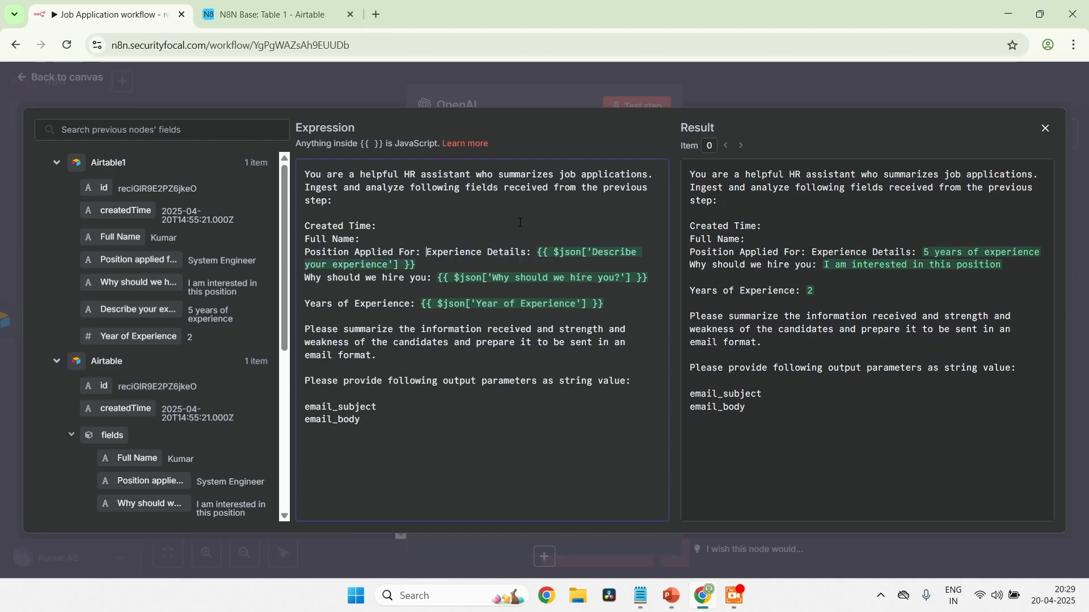
key("Return")
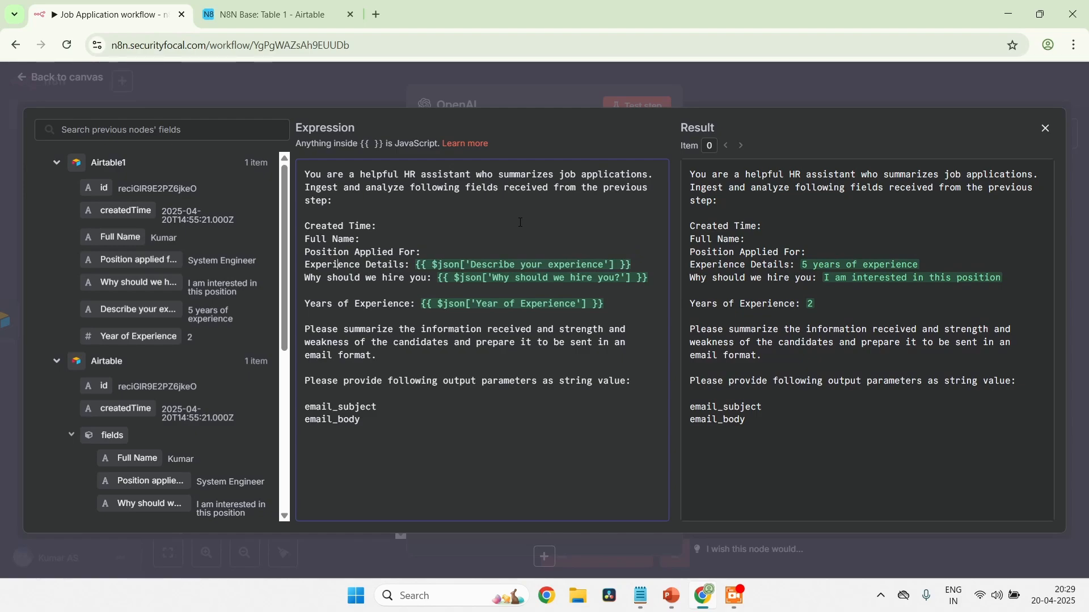
key("ctrl+shift+Right")
key("ctrl+shift+Right")
key("ctrl+shift+Right")
key("ctrl+shift+Right")
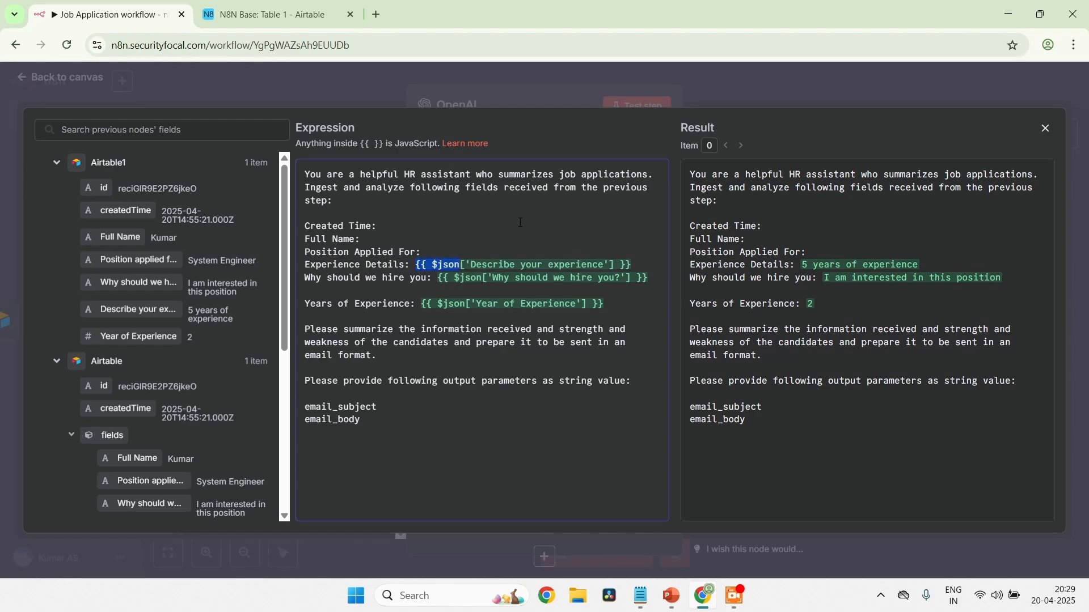
key("ctrl+shift+Right")
key("ctrl+shift+Right")
key("ctrl+shift+Right")
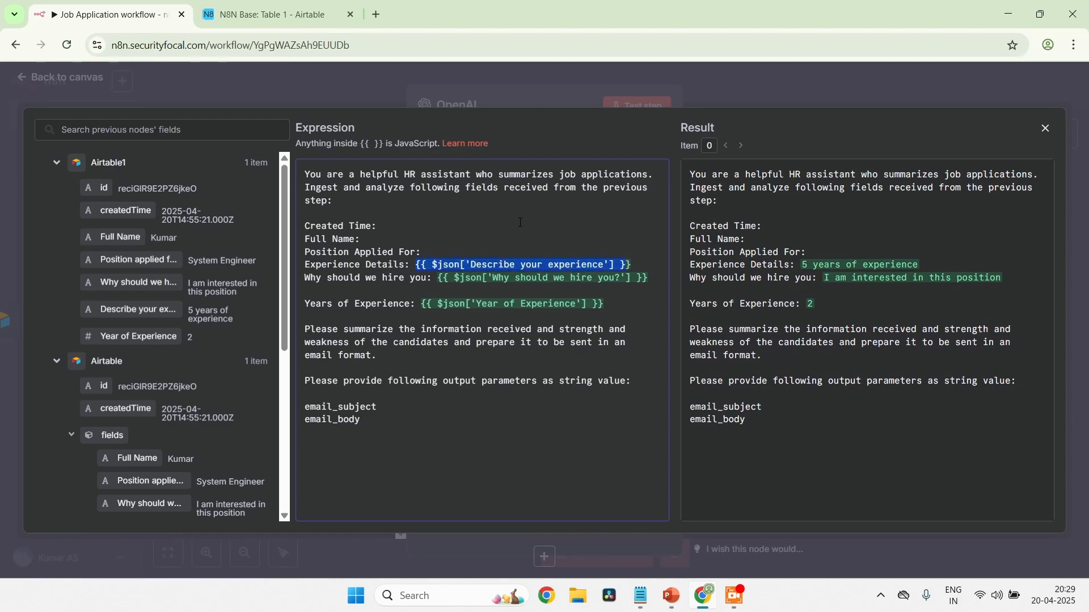
key("BackSpace")
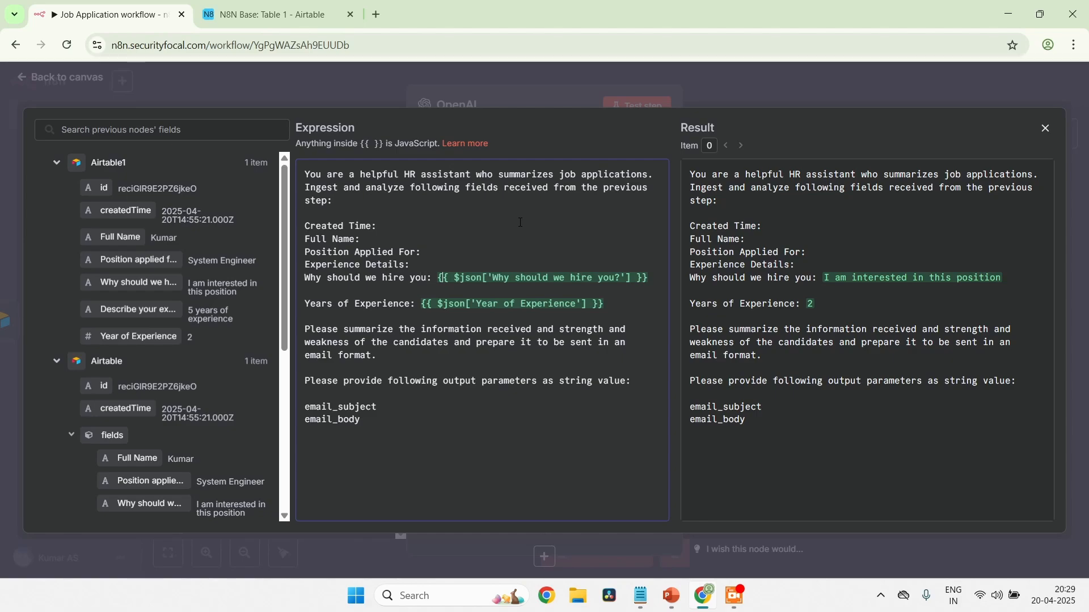
Delete the field expressions after the "Why should we hire you" and Years of Experience labels
key("ctrl+shift+Right")
key("ctrl+shift+Right")
key("ctrl+shift+Right")
key("ctrl+shift+Right")
key("ctrl+shift+Right")
key("ctrl+shift+Right")
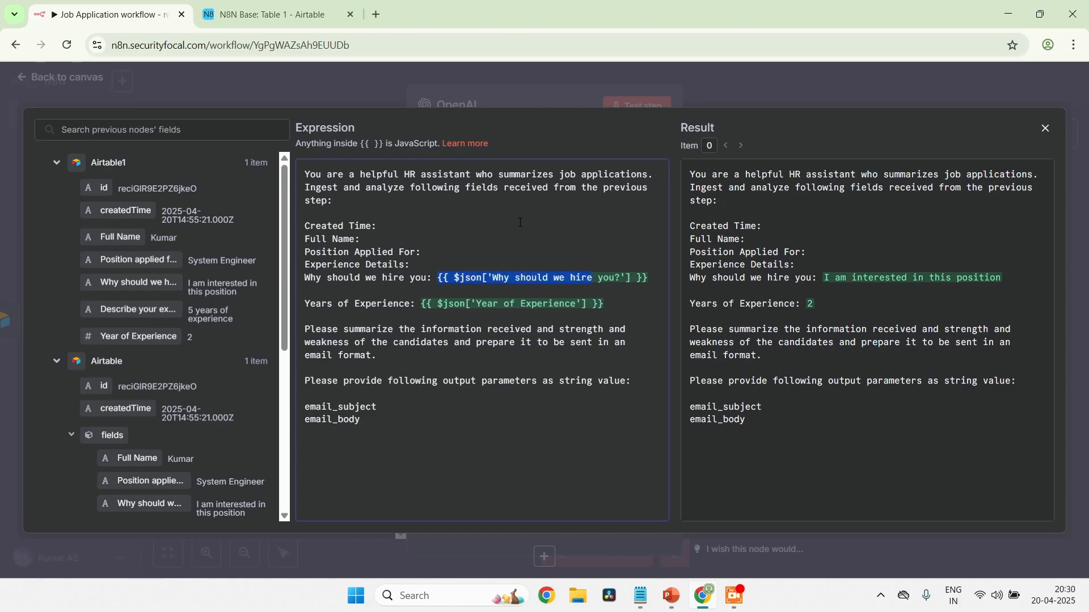
key("BackSpace")
key("Down")
key("Down")
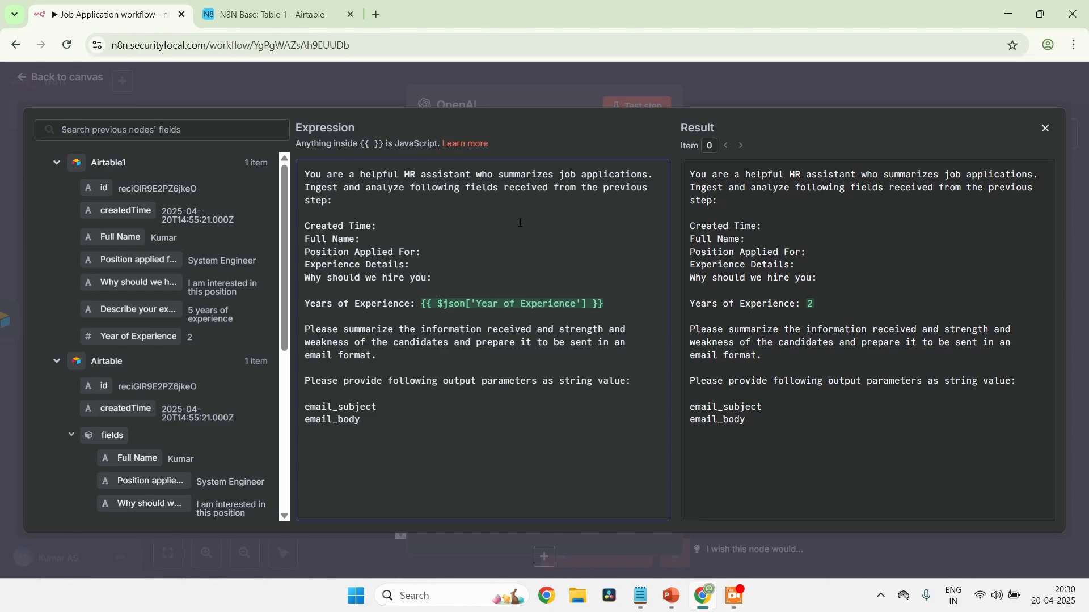
key("Left")
key("Left")
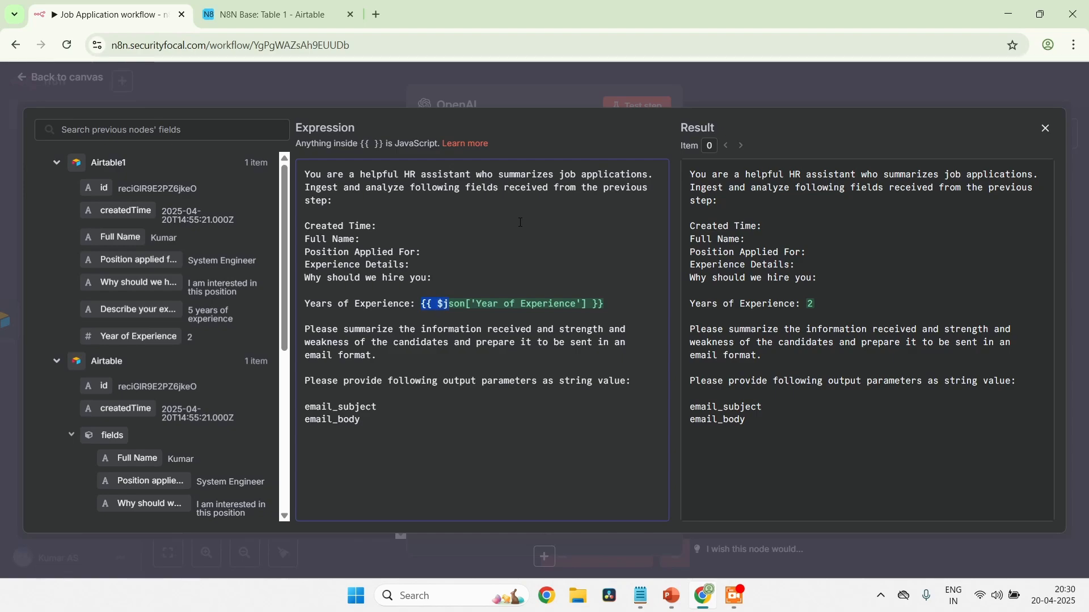
key("ctrl+shift+Right")
key("ctrl+shift+Right")
key("ctrl+shift+Right")
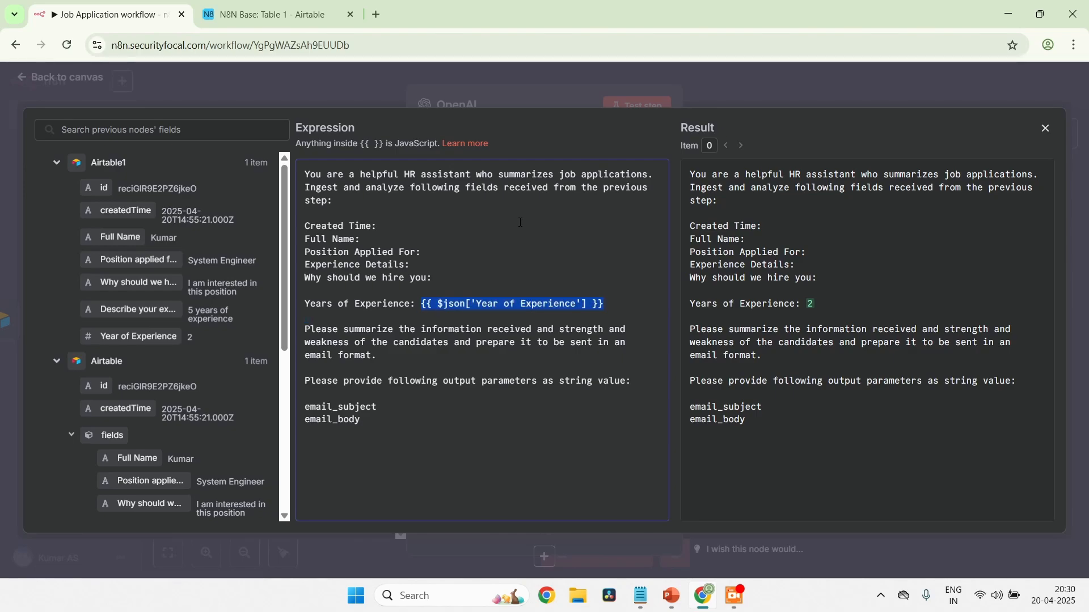
key("BackSpace")
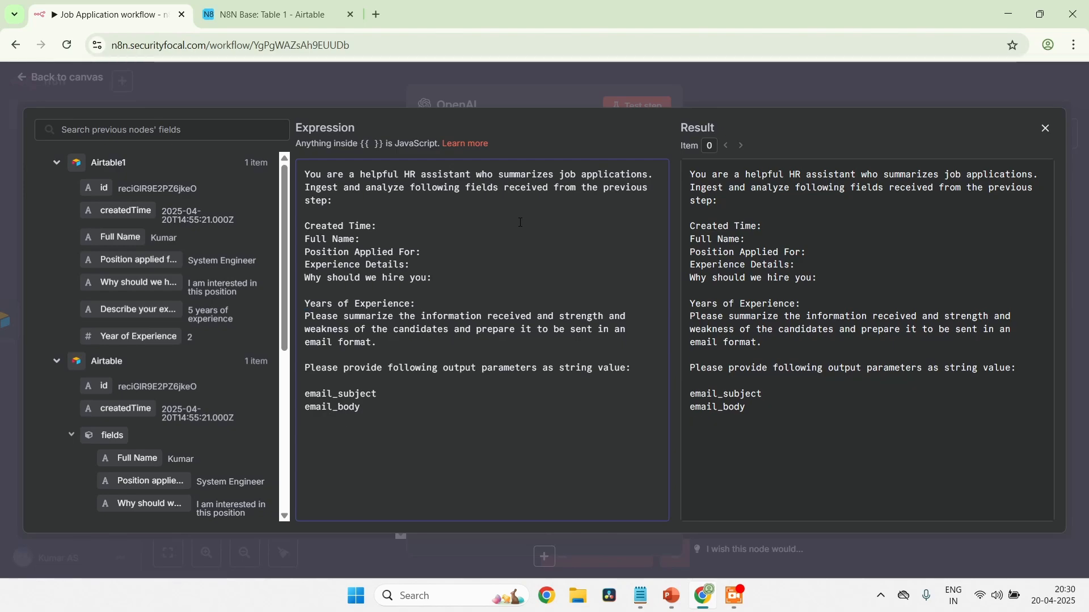
Add a blank line before the "Please summarize" paragraph and remove the one above Years of Experience
key("Return")
key("Up")
key("Up")
key("BackSpace")
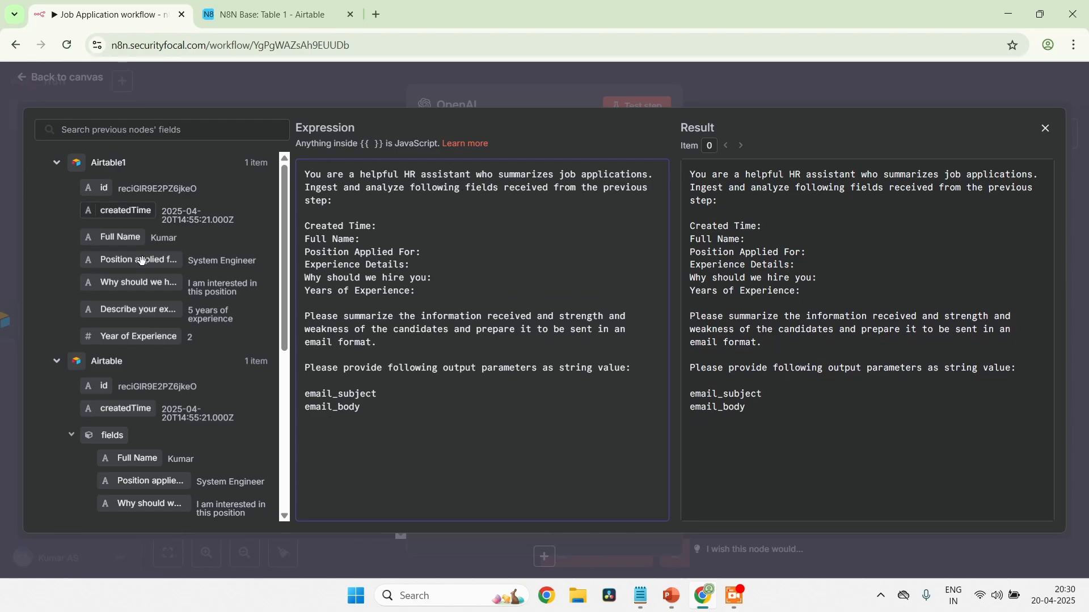
scroll(144, 425, "down", 5)
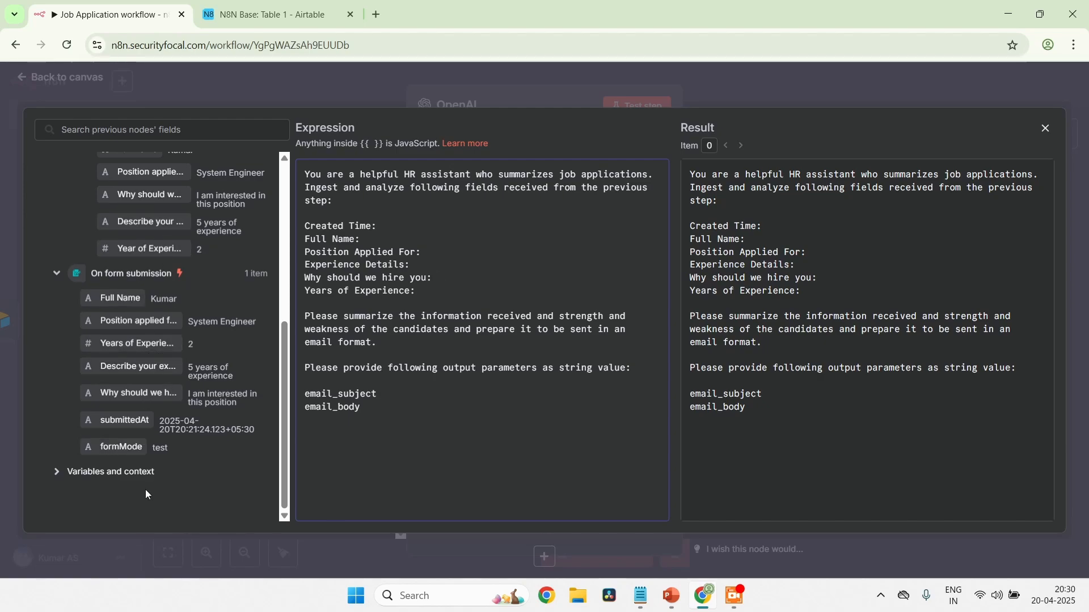
left_click(404, 226)
key("shift+Home")
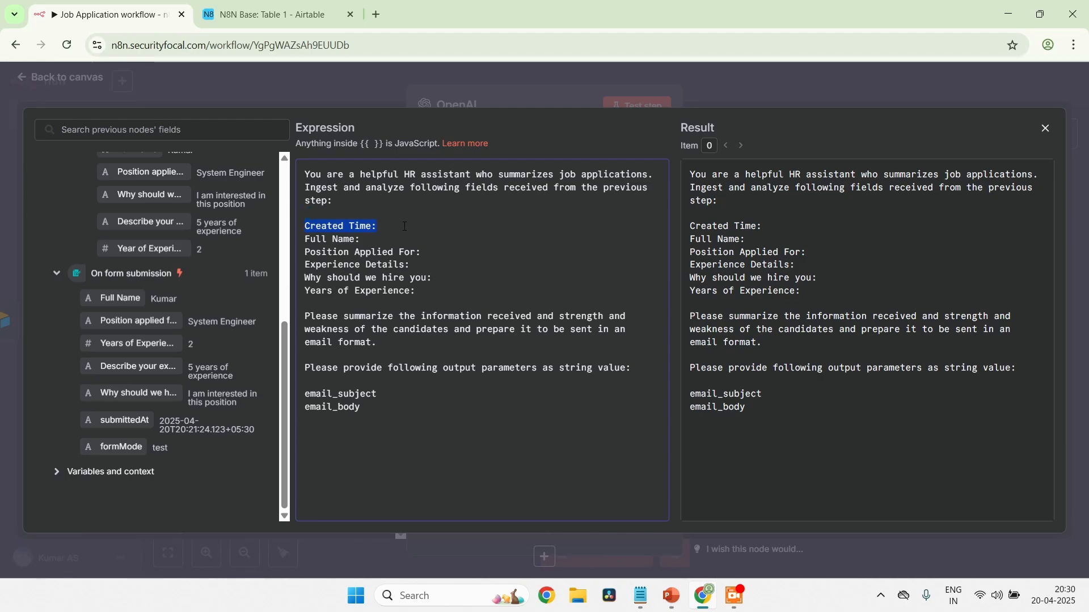
key("BackSpace")
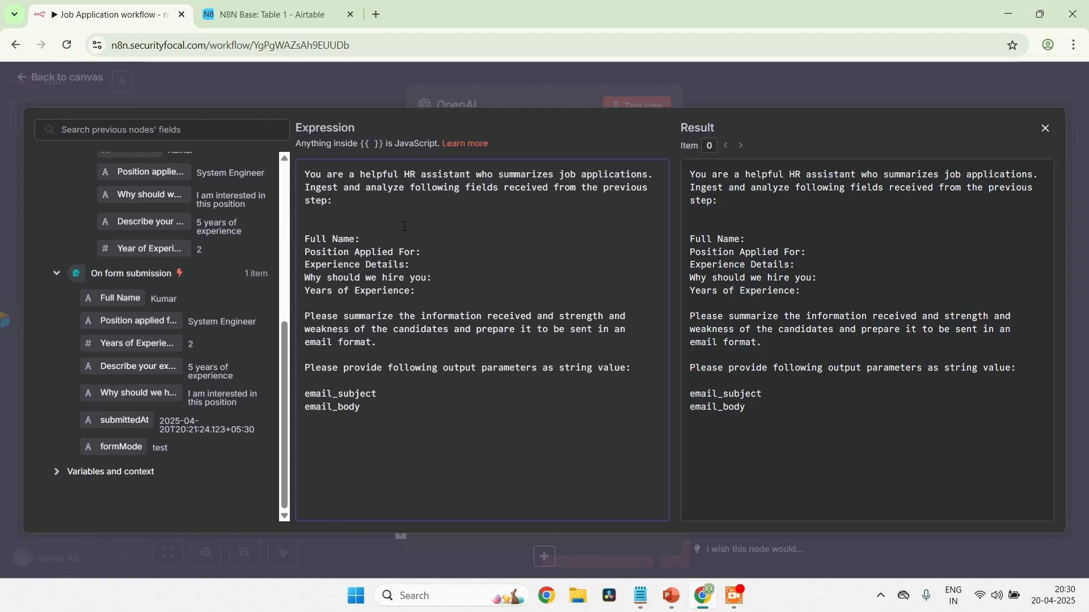
type("Submit")
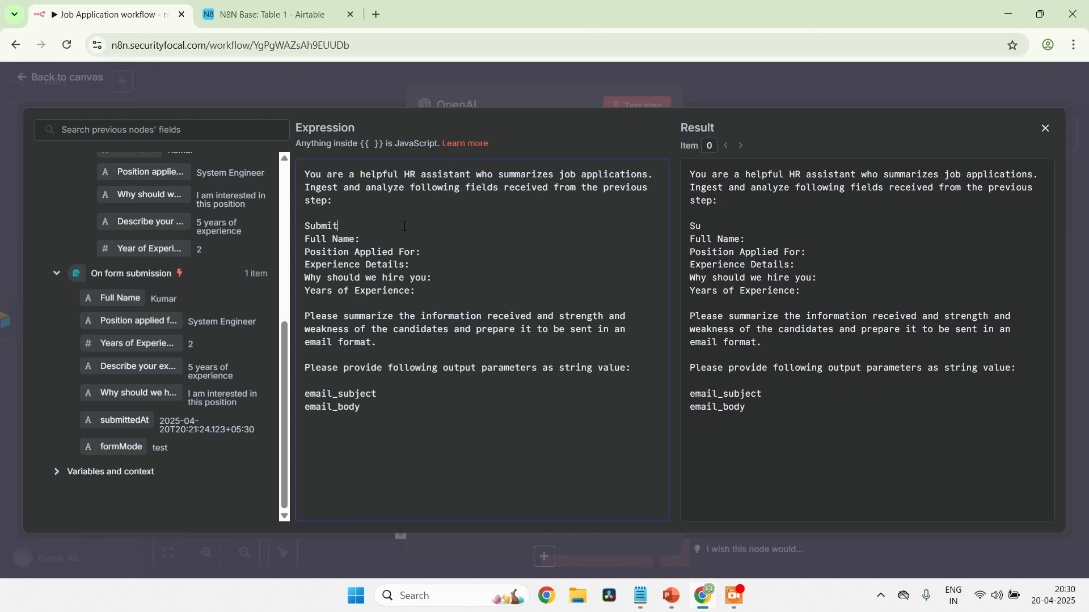
type("ted ar")
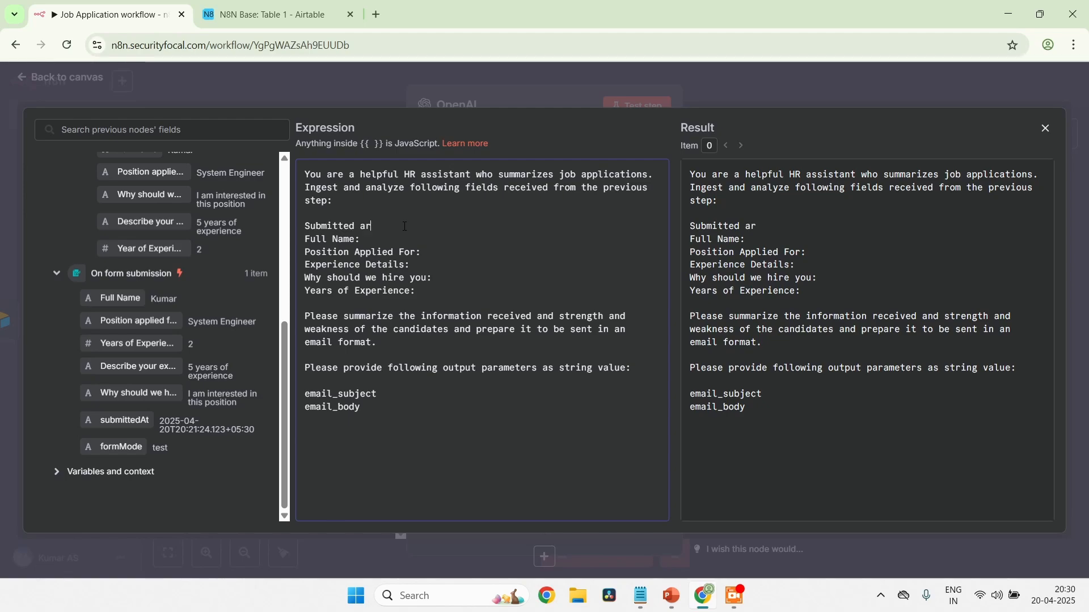
key("BackSpace")
key("BackSpace")
key("BackSpace")
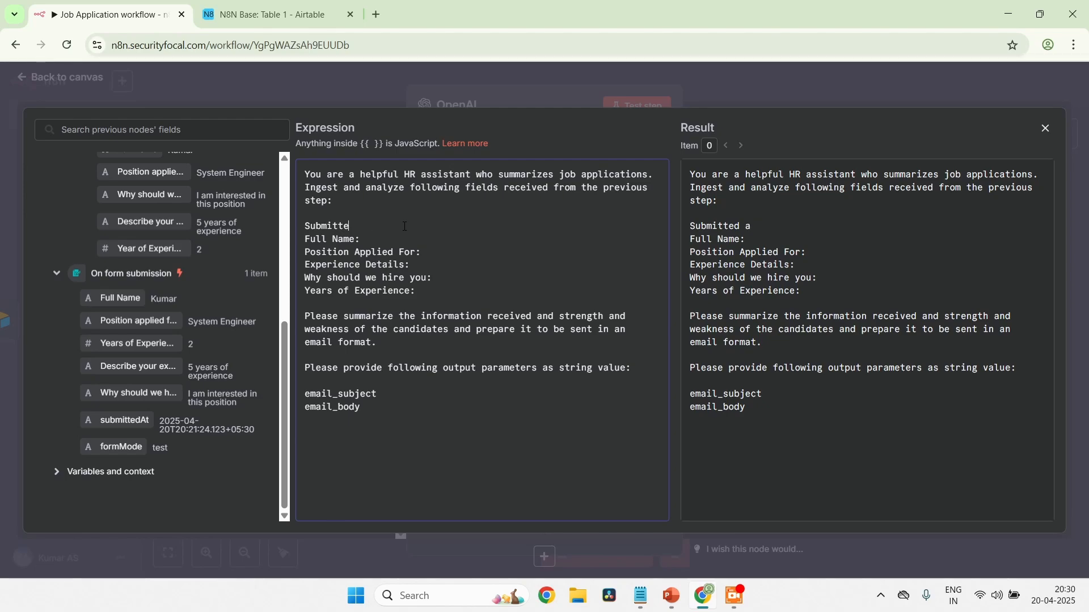
Replace the partial "Submitte" label above Full Name in the prompt with "Created time"
scroll(202, 277, "up", 5)
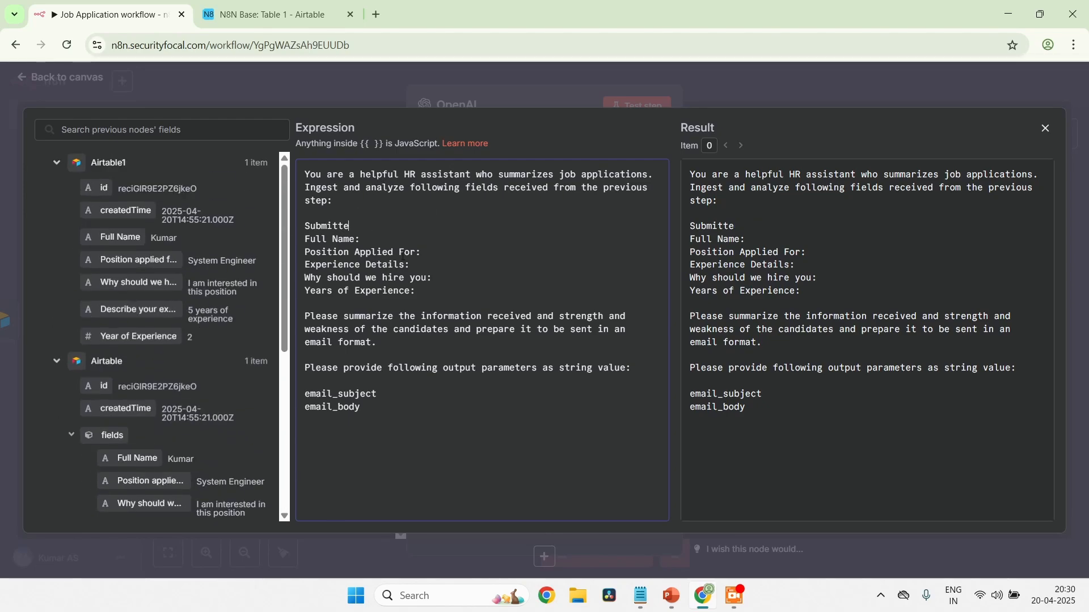
key("shift+Left")
key("shift+Left")
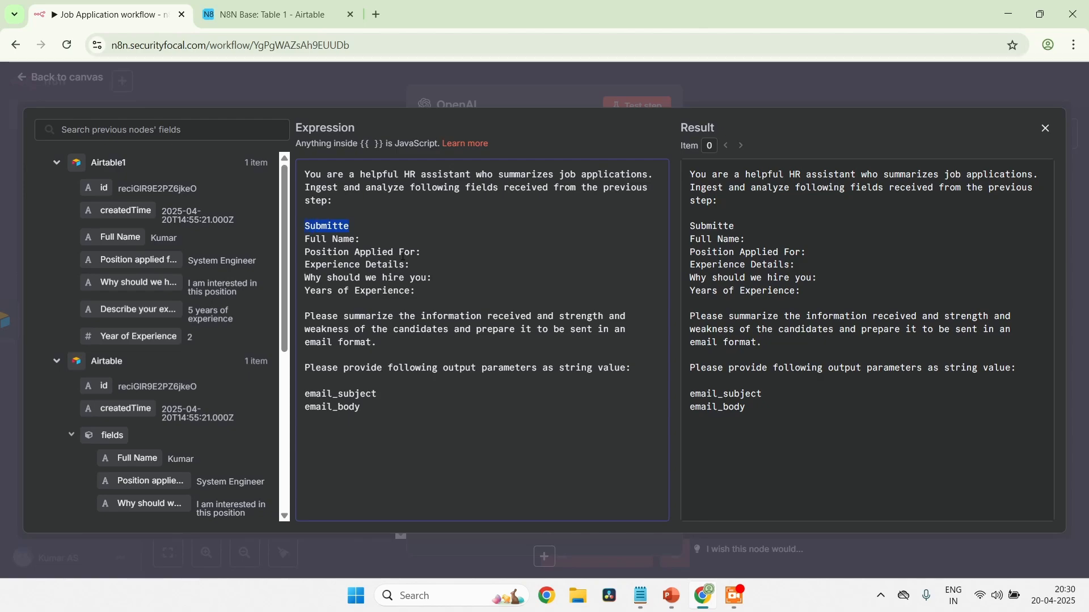
type("Created t")
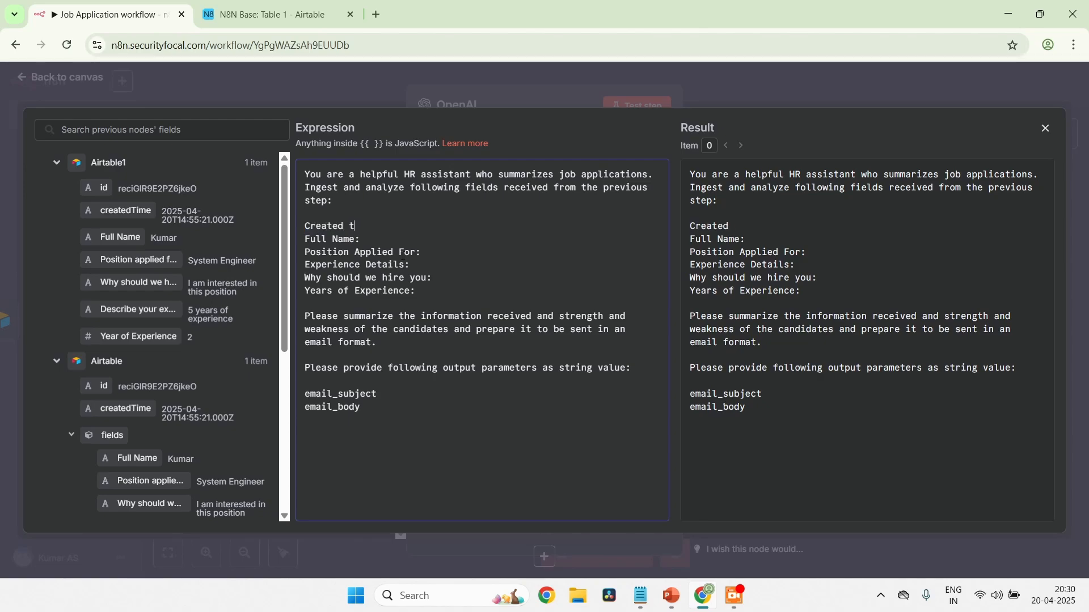
type("ime")
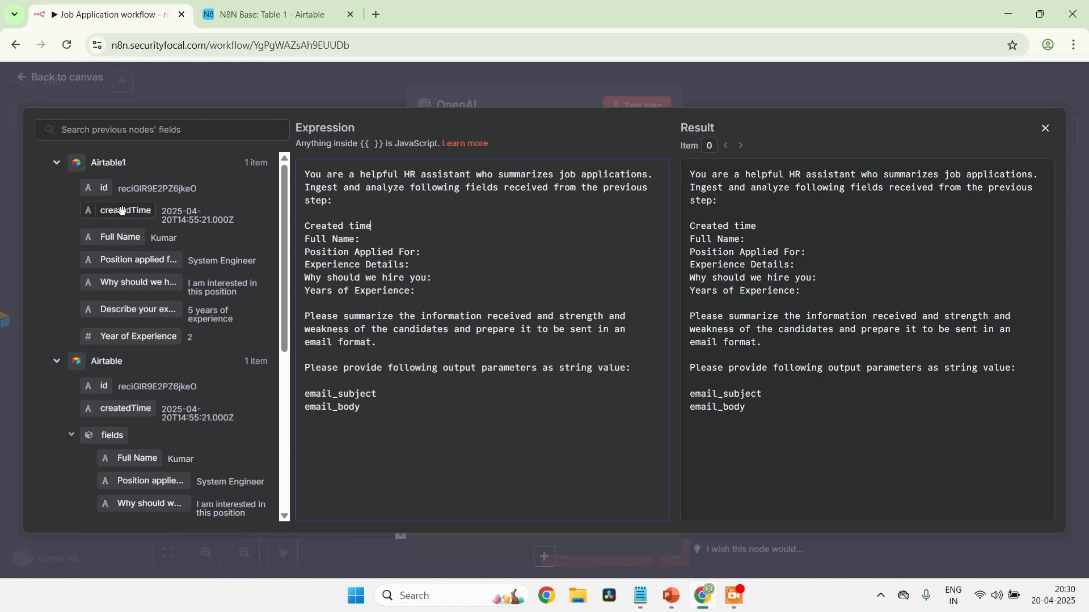
Complete the "Created time" label with a colon and insert the createdTime field from Airtable1 after it
left_click_drag(122, 211, 426, 221)
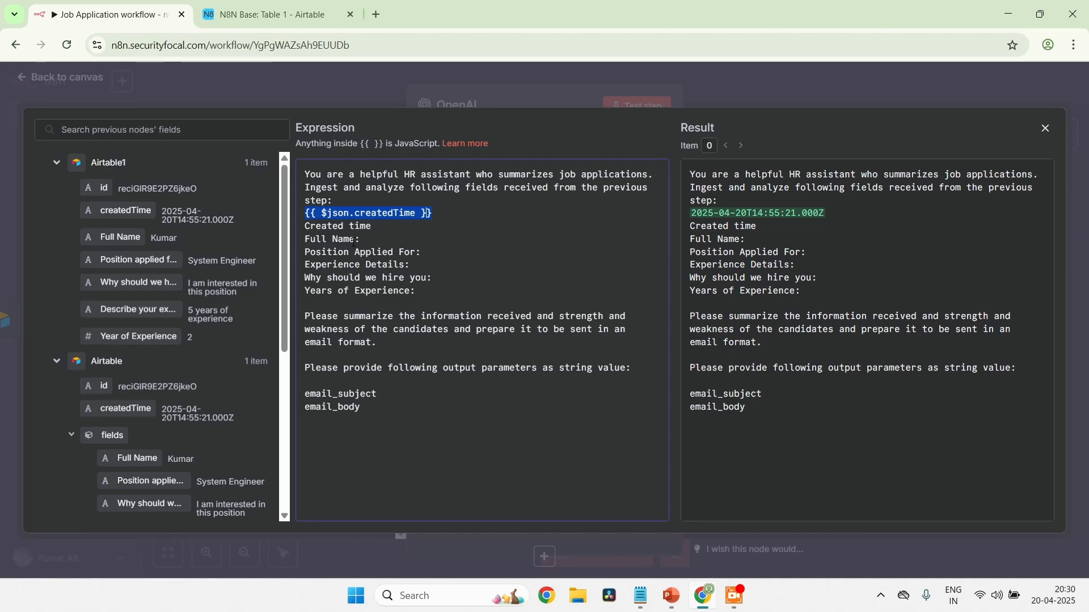
key("ctrl+x")
key("Down")
key("End")
type(":")
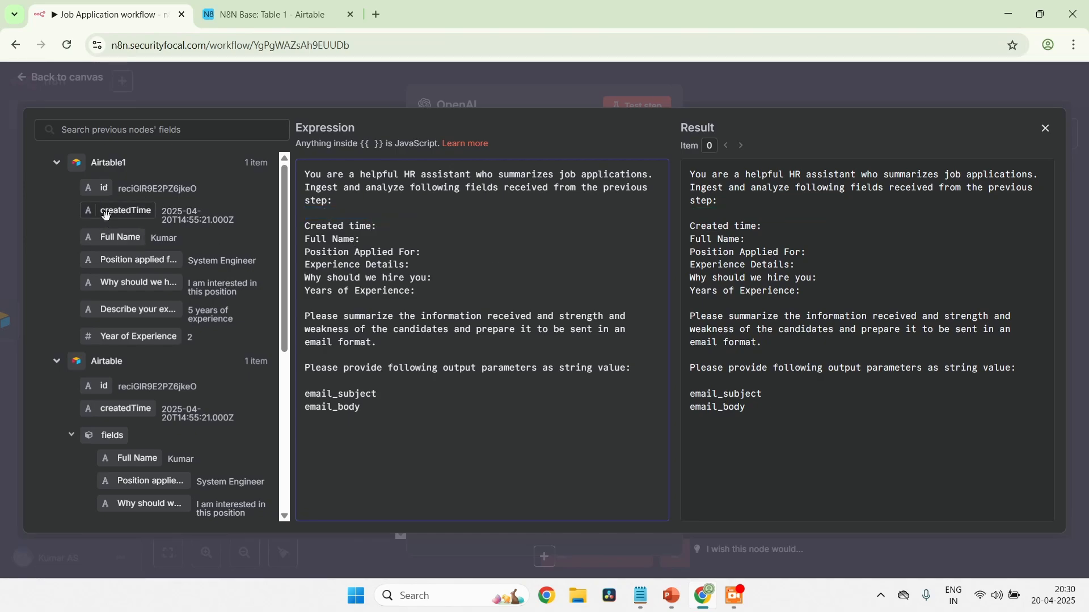
left_click_drag(105, 215, 391, 227)
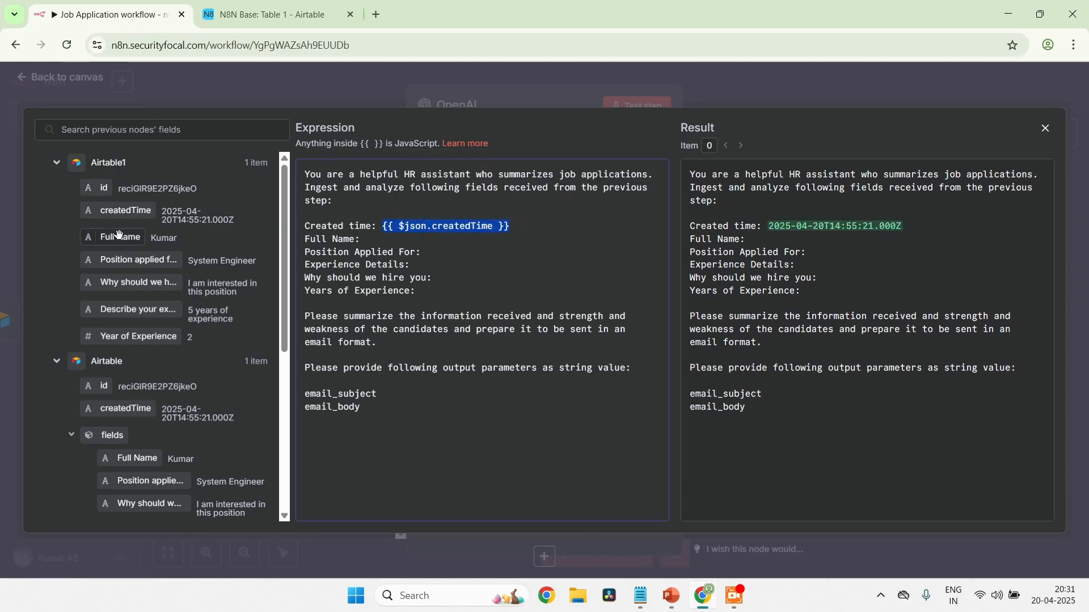
Insert the matching Airtable1 fields after the Full Name, Position Applied For, Experience Details, Why should we hire you and Years of Experience labels
left_click_drag(118, 237, 363, 239)
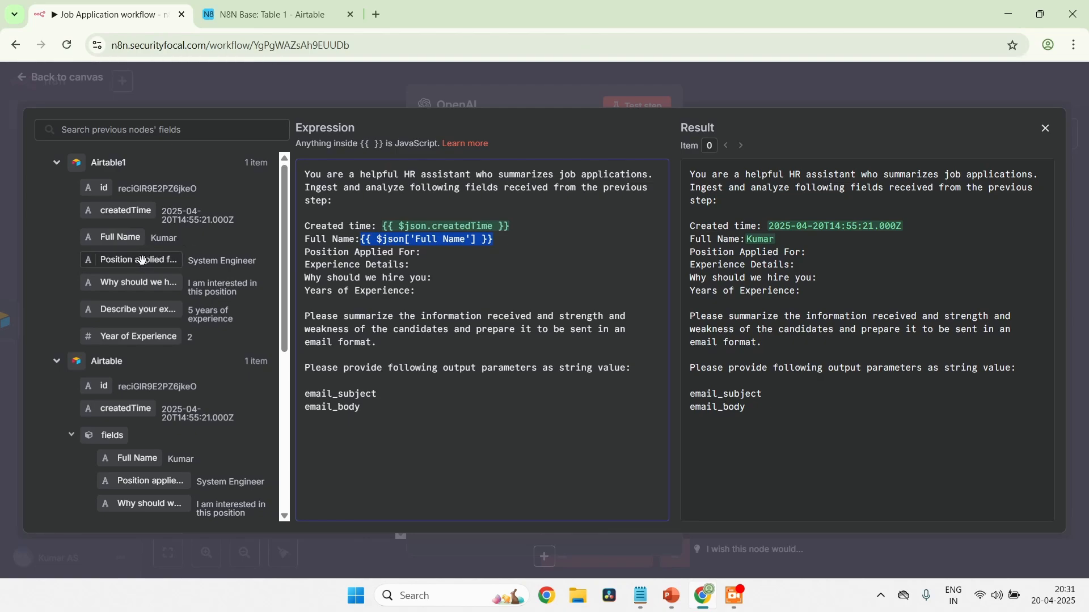
left_click_drag(142, 259, 442, 252)
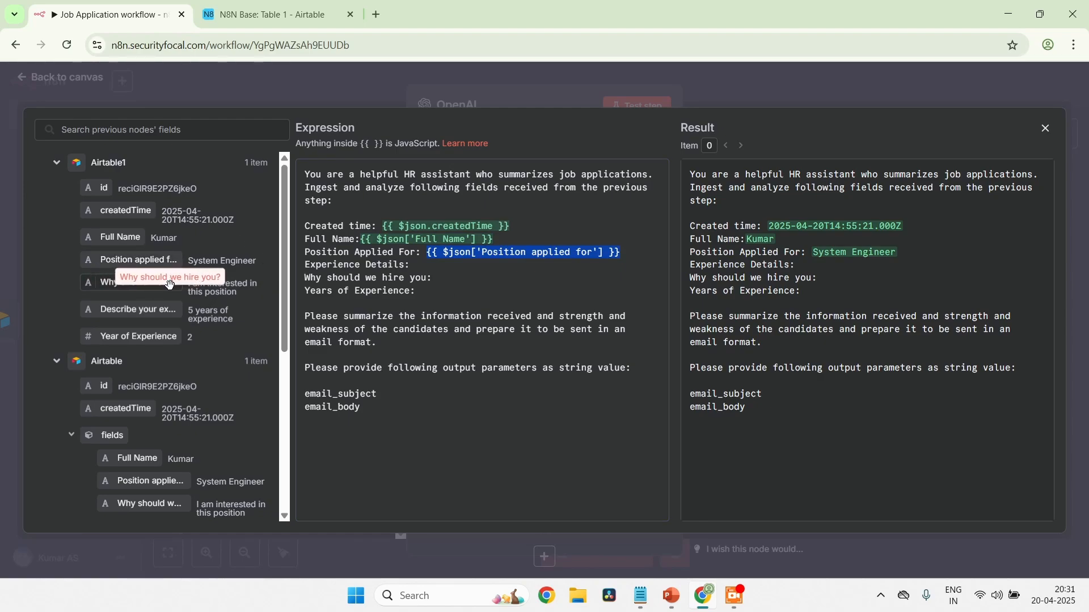
left_click_drag(169, 285, 501, 278)
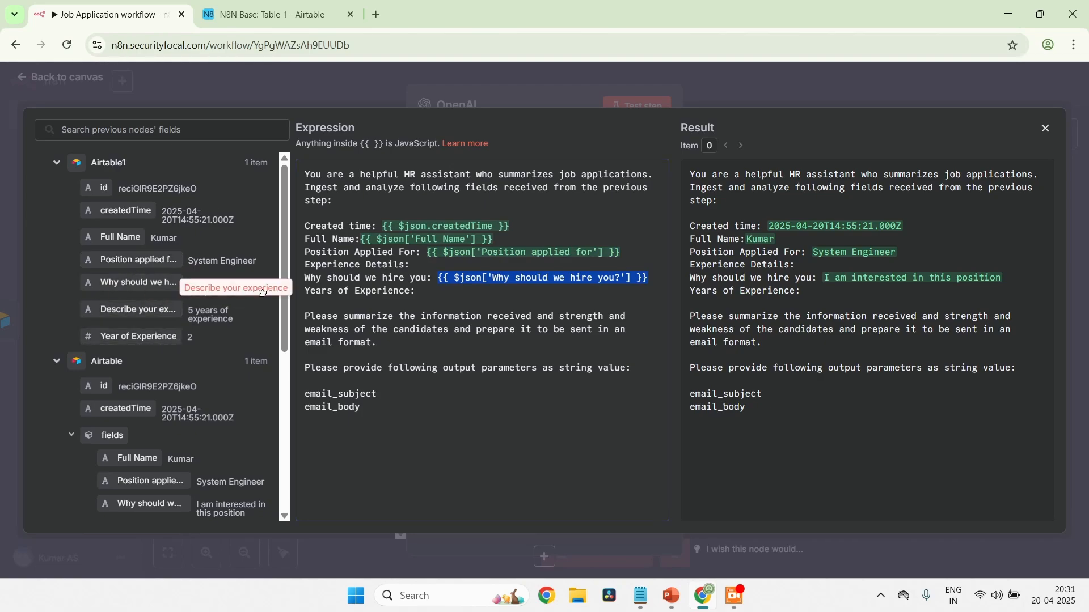
left_click_drag(262, 293, 426, 264)
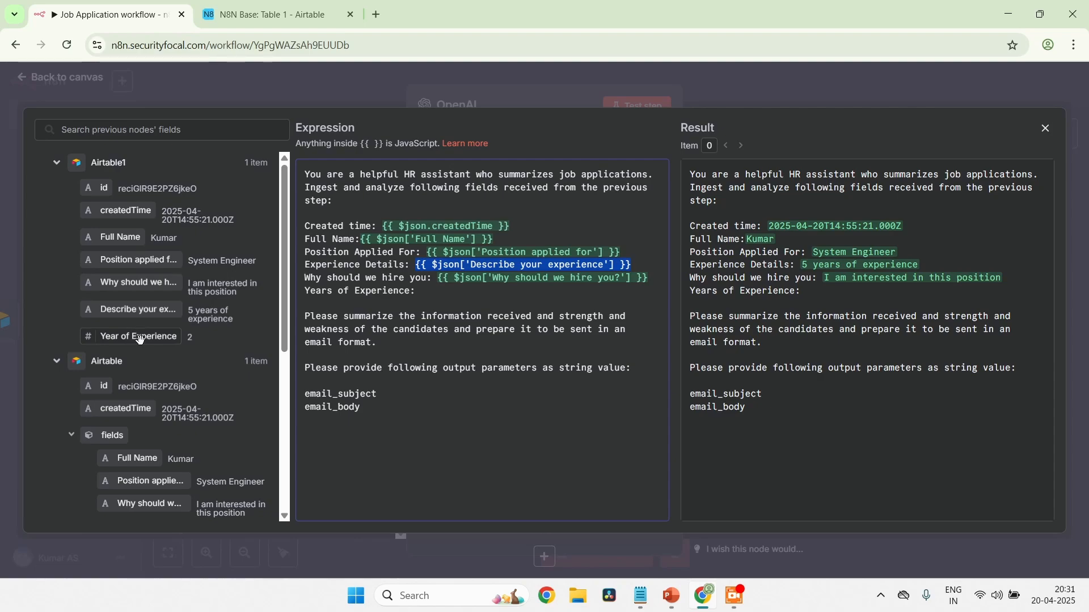
left_click_drag(140, 339, 445, 291)
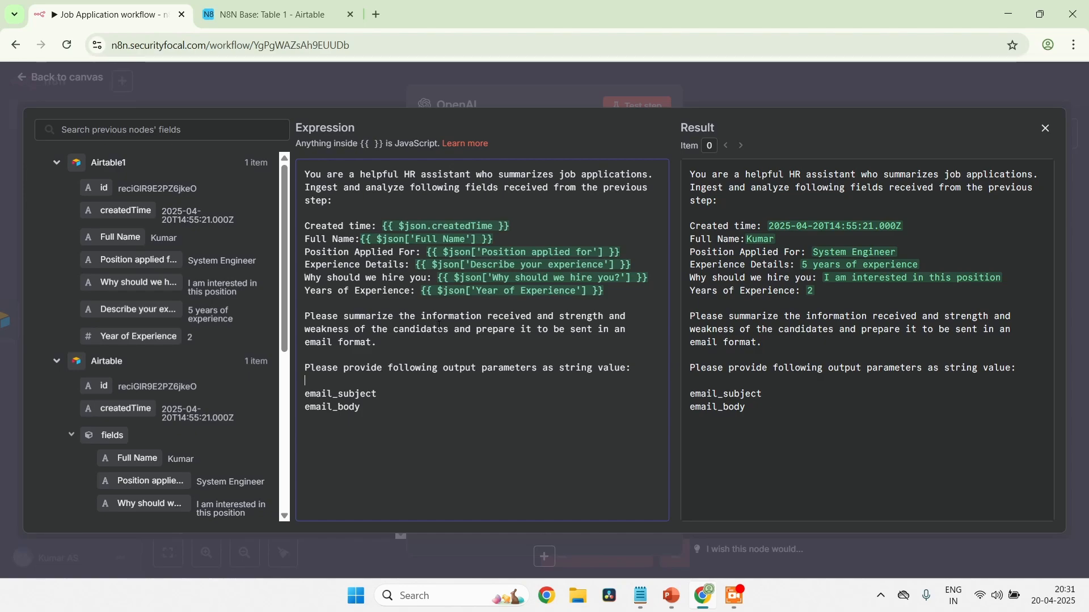
Close the expression editor, check the remaining OpenAI node settings, and run the node as a test step
left_click(387, 400)
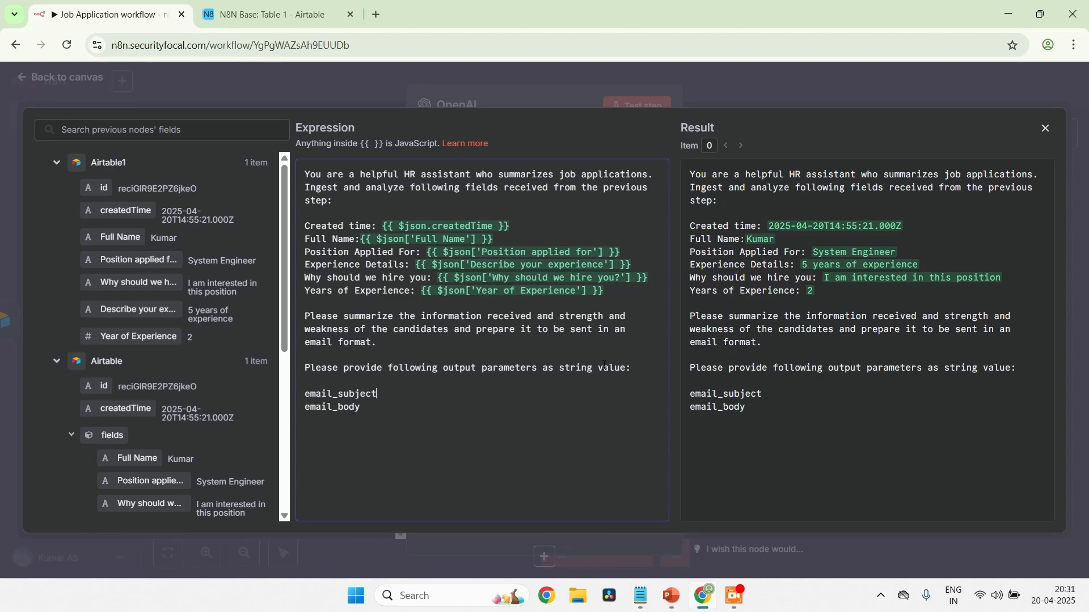
left_click_drag(559, 370, 626, 372)
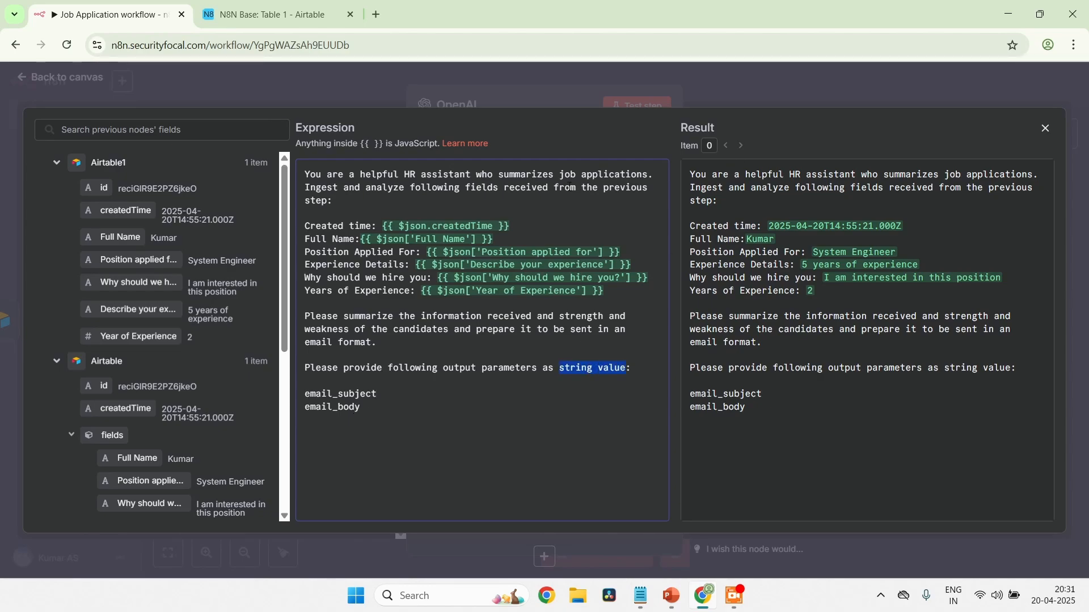
left_click(1046, 131)
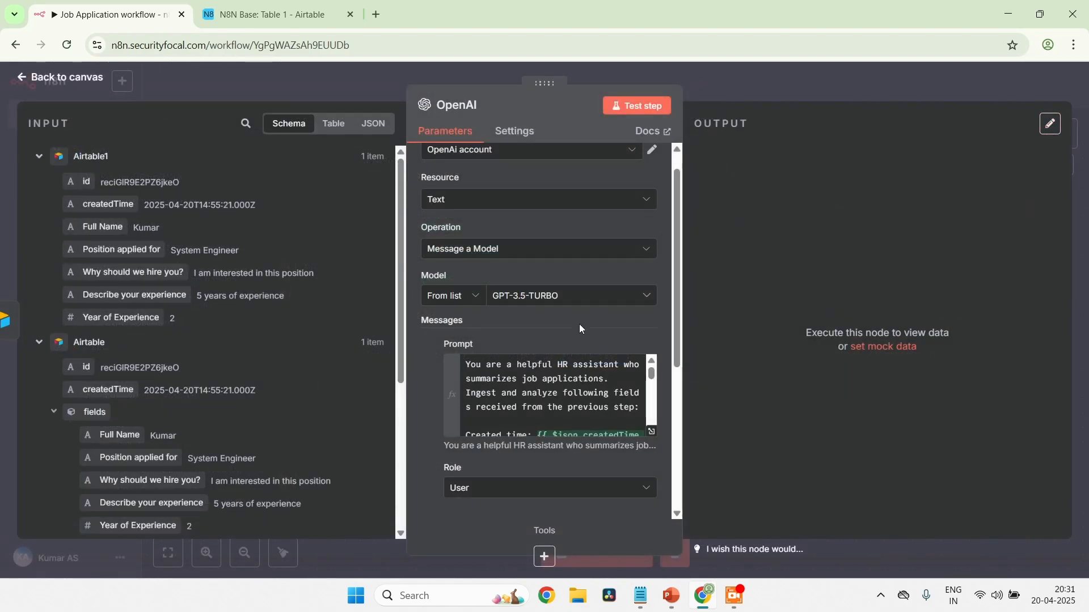
scroll(553, 361, "down", 10)
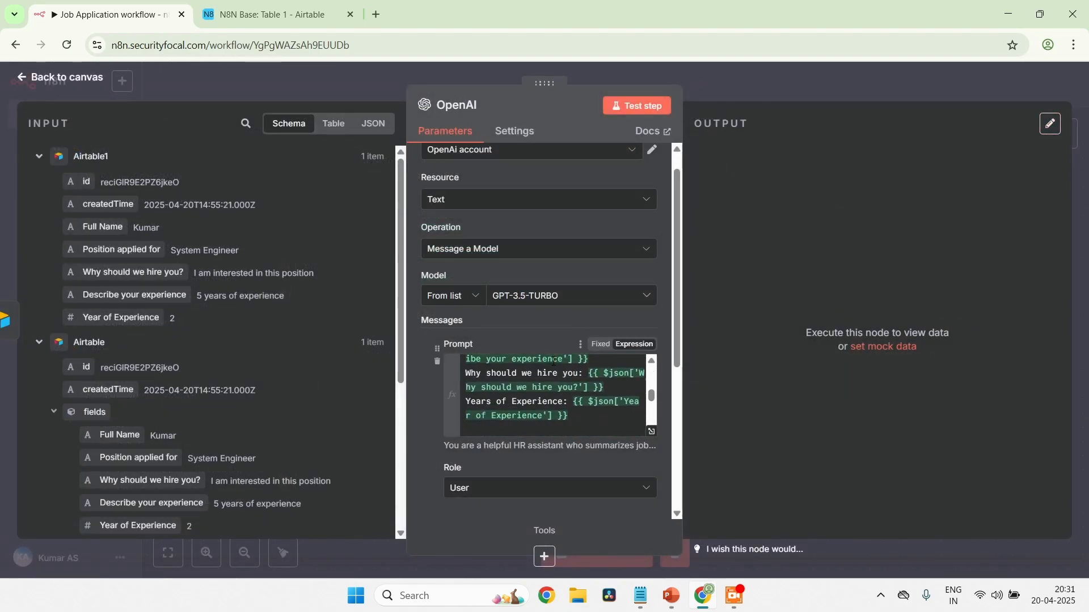
scroll(432, 387, "down", 4)
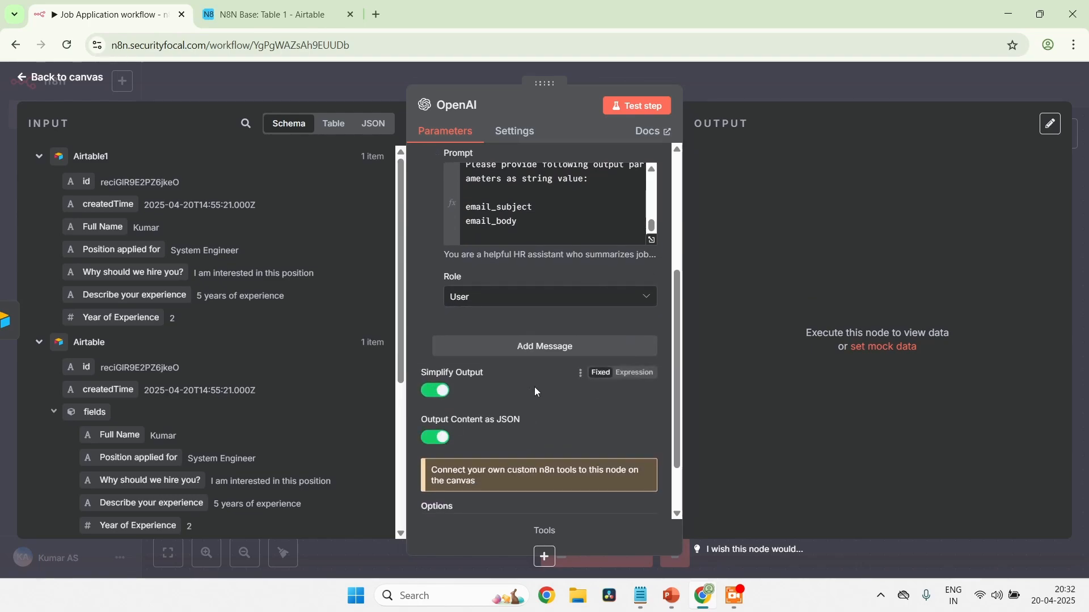
scroll(511, 386, "down", 1)
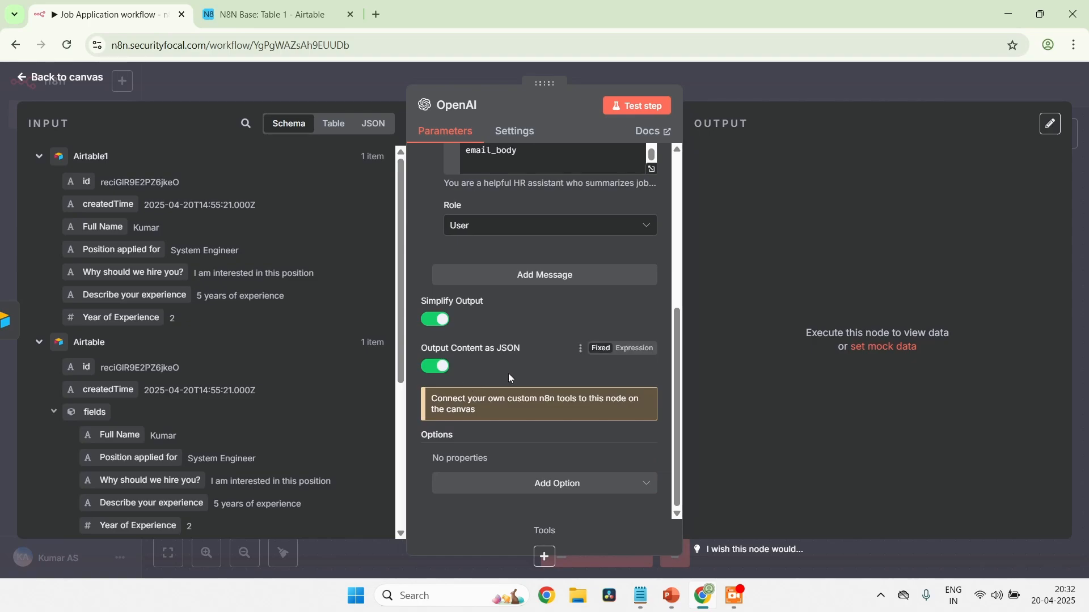
scroll(509, 373, "up", 4)
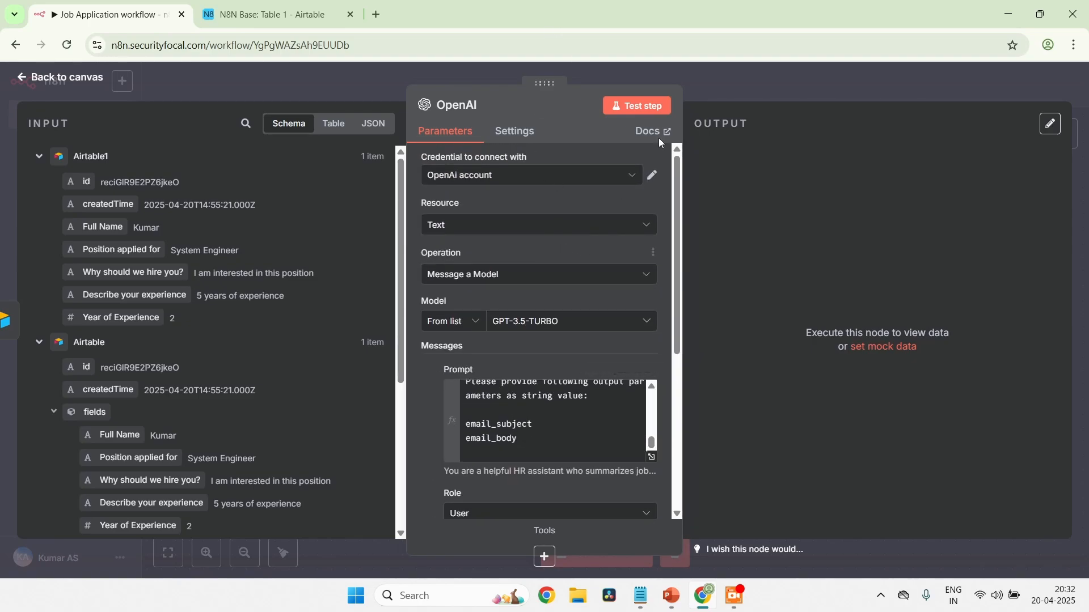
left_click(652, 110)
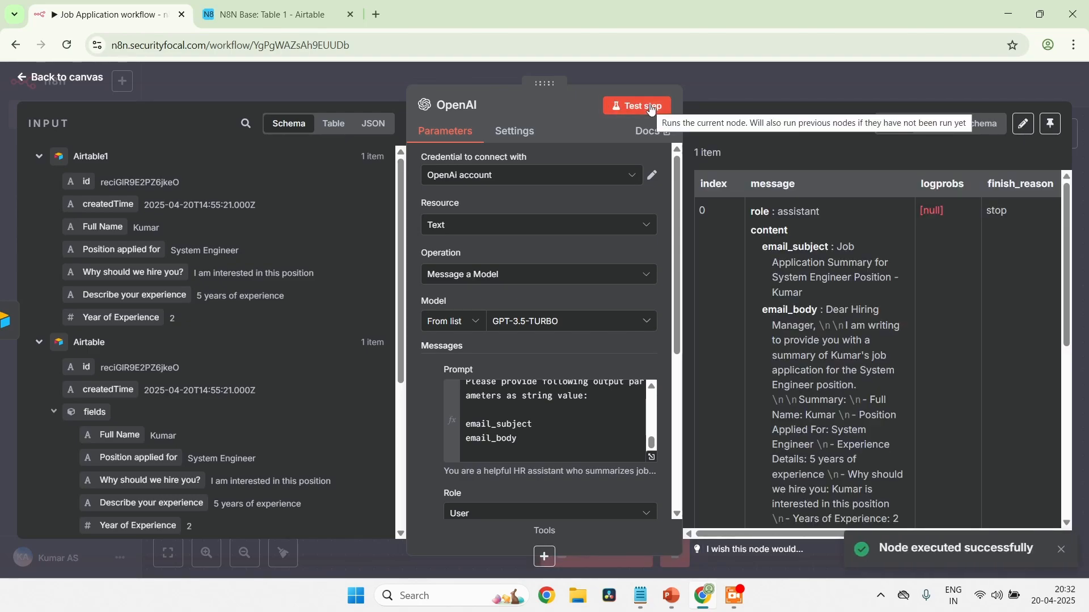
Review the generated email_subject and email_body in the output, then return to the canvas and save the workflow
scroll(849, 329, "down", 10)
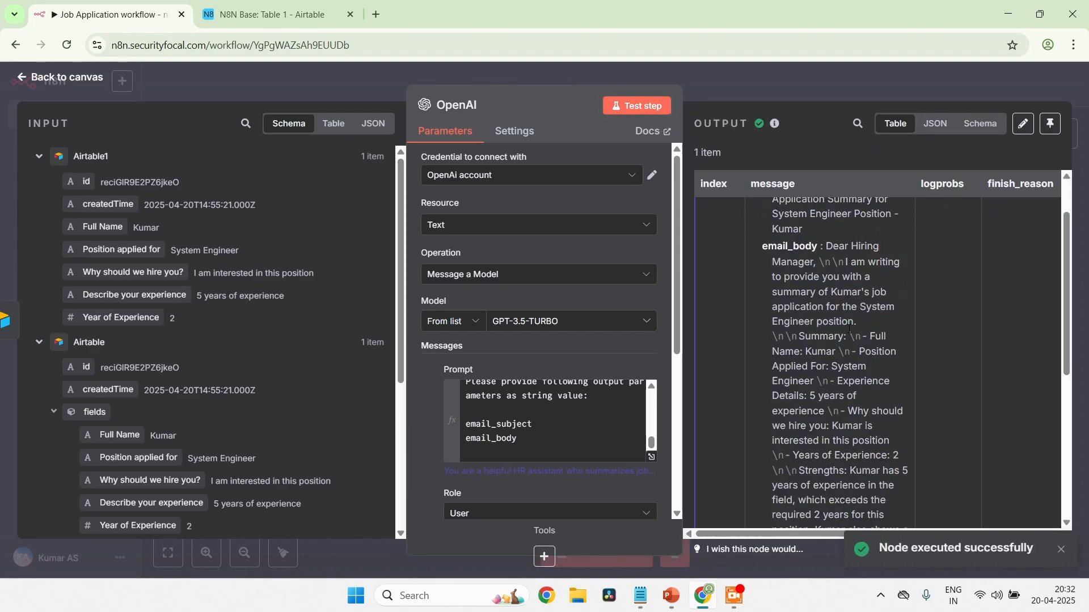
scroll(849, 329, "up", 10)
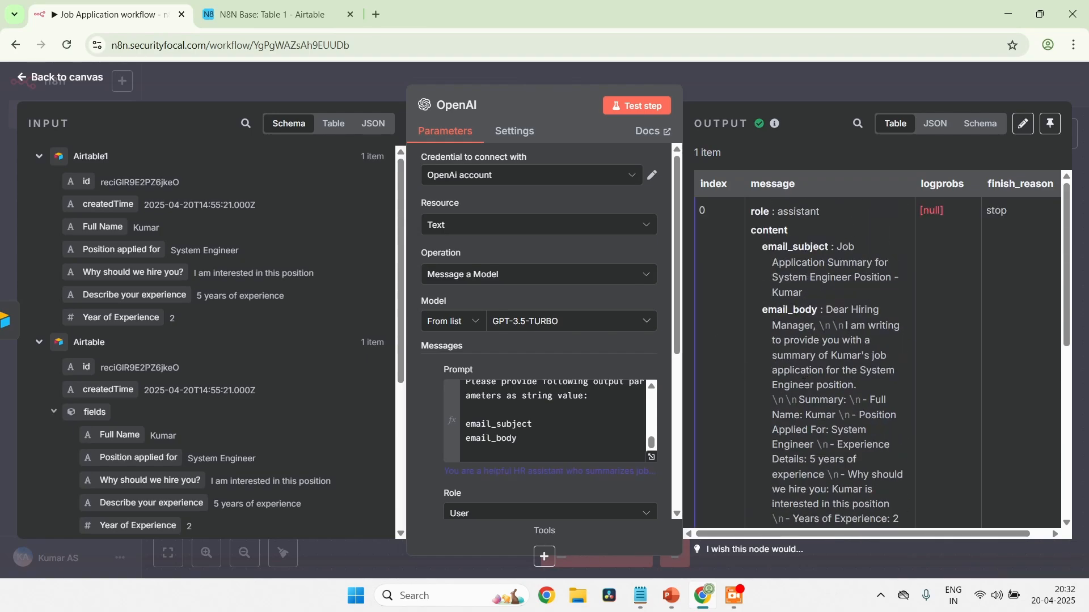
scroll(804, 384, "down", 10)
scroll(804, 383, "up", 5)
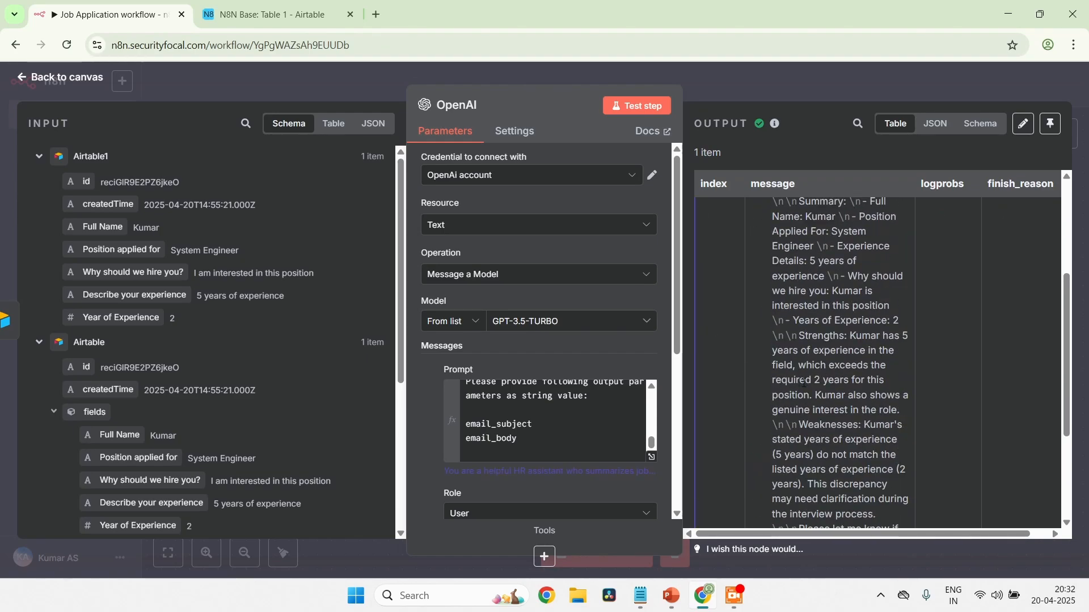
scroll(804, 383, "up", 5)
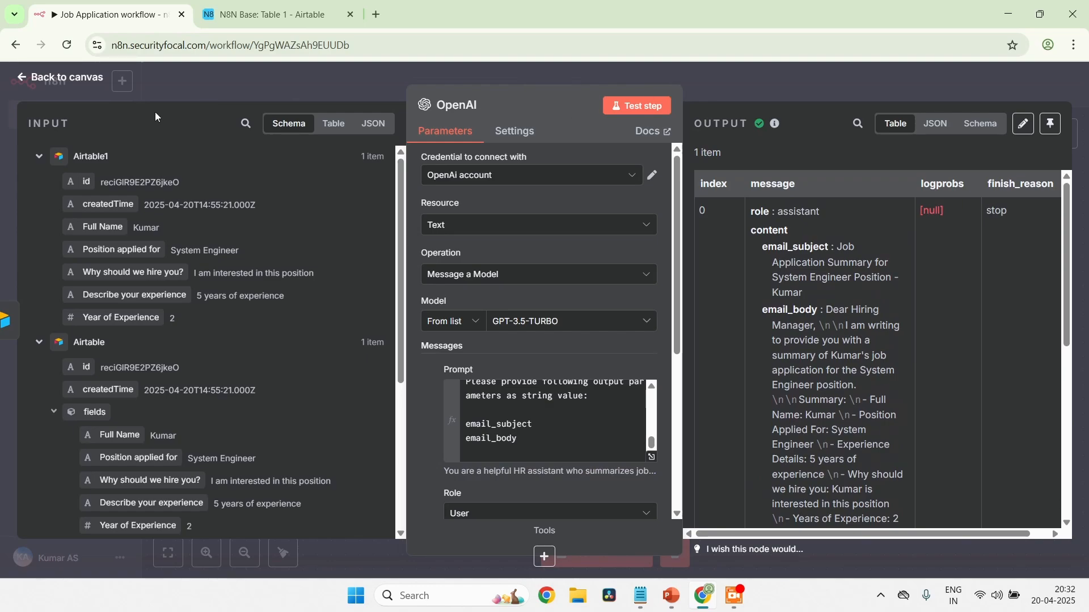
left_click(23, 79)
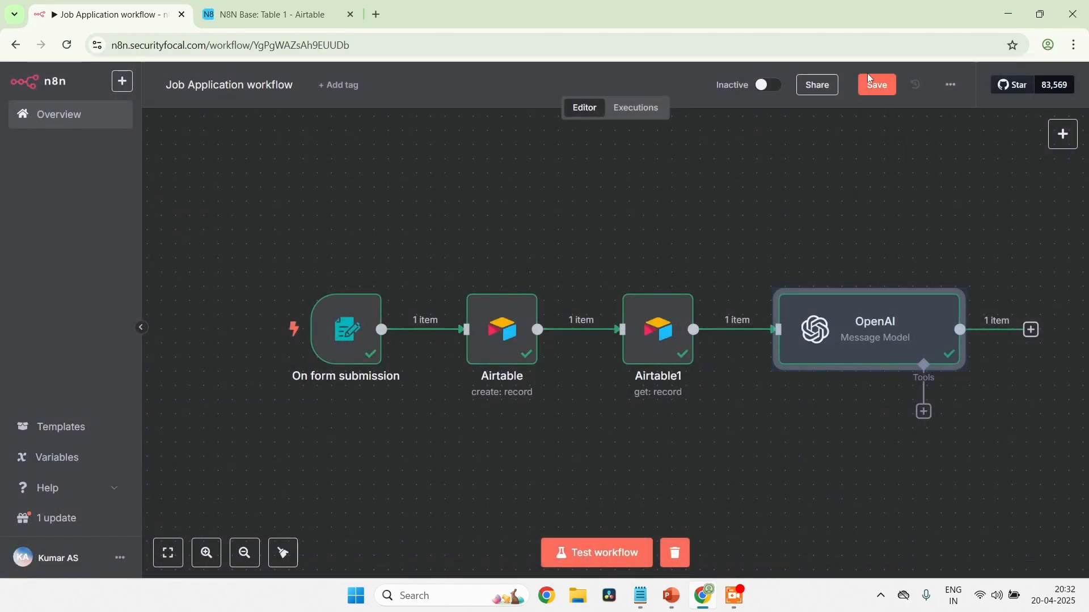
left_click(878, 86)
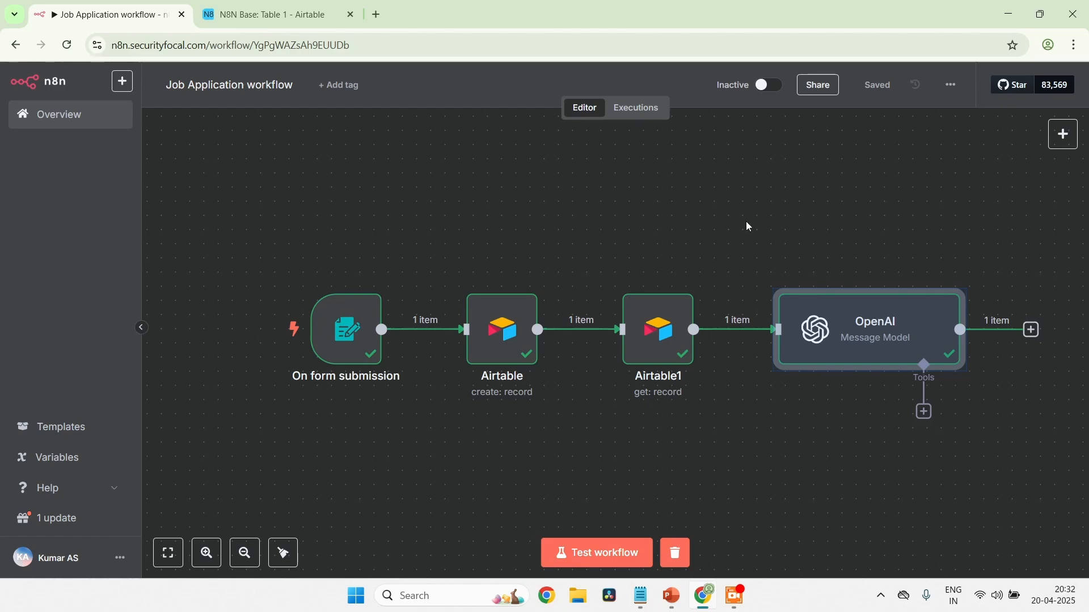
Select all four workflow nodes and move them left together to free canvas space after the OpenAI node
left_click_drag(211, 258, 1088, 368)
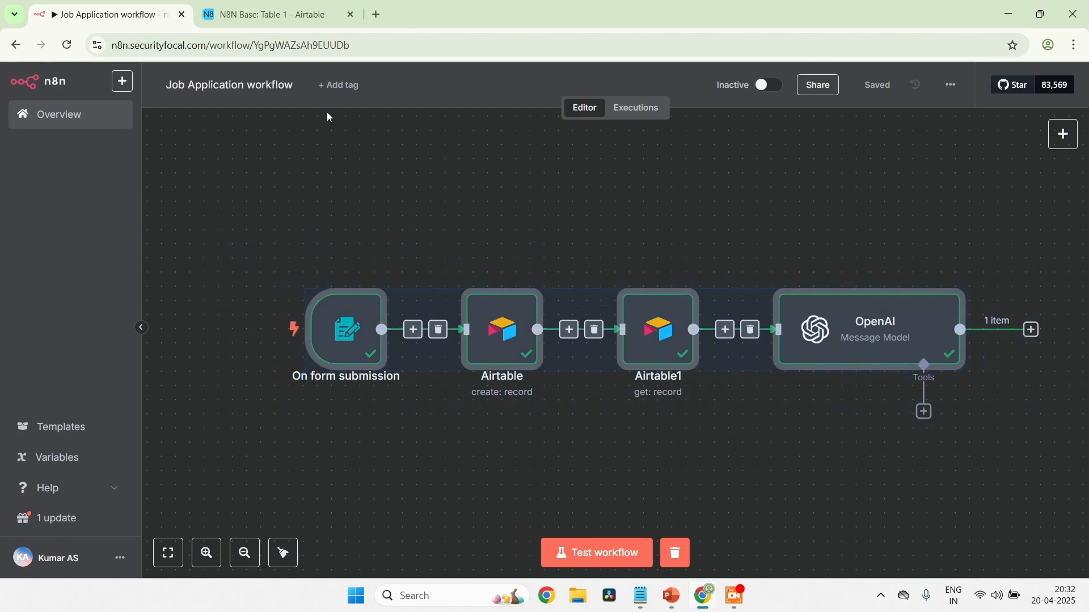
left_click_drag(417, 303, 285, 301)
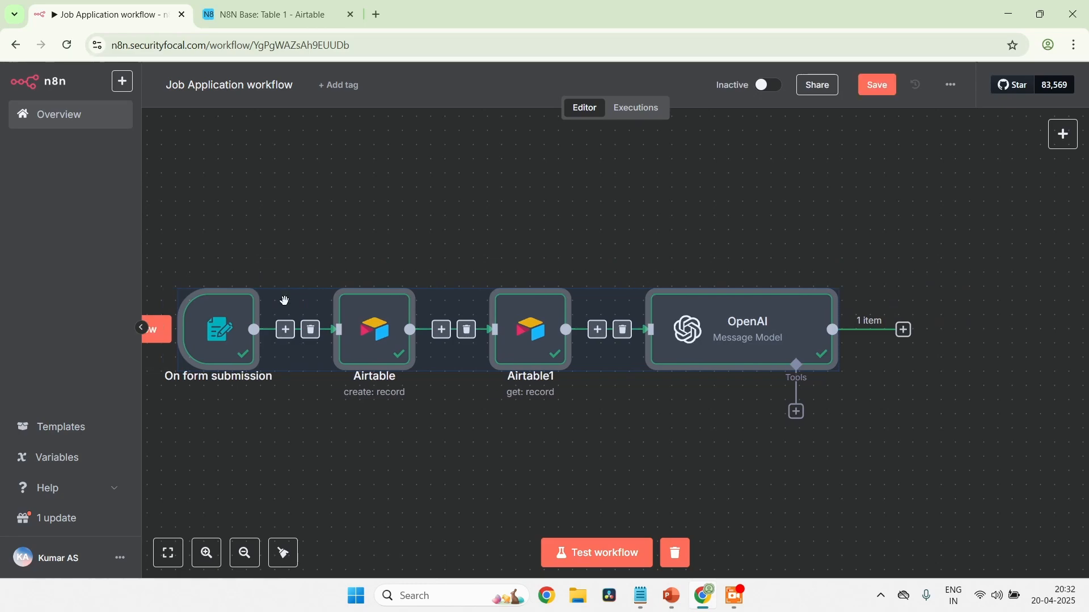
left_click(243, 559)
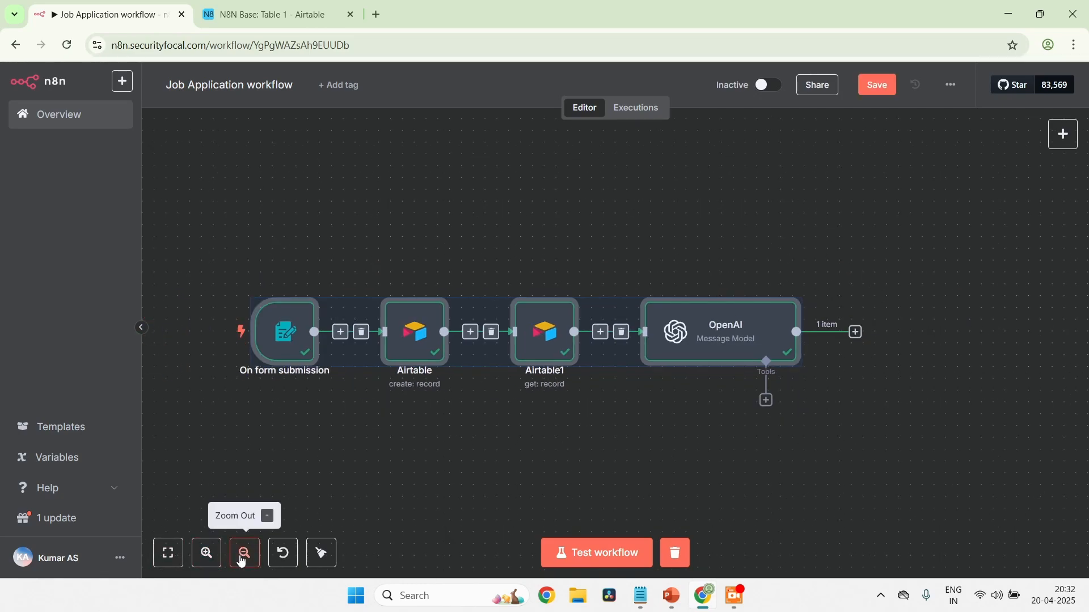
left_click_drag(357, 311, 292, 314)
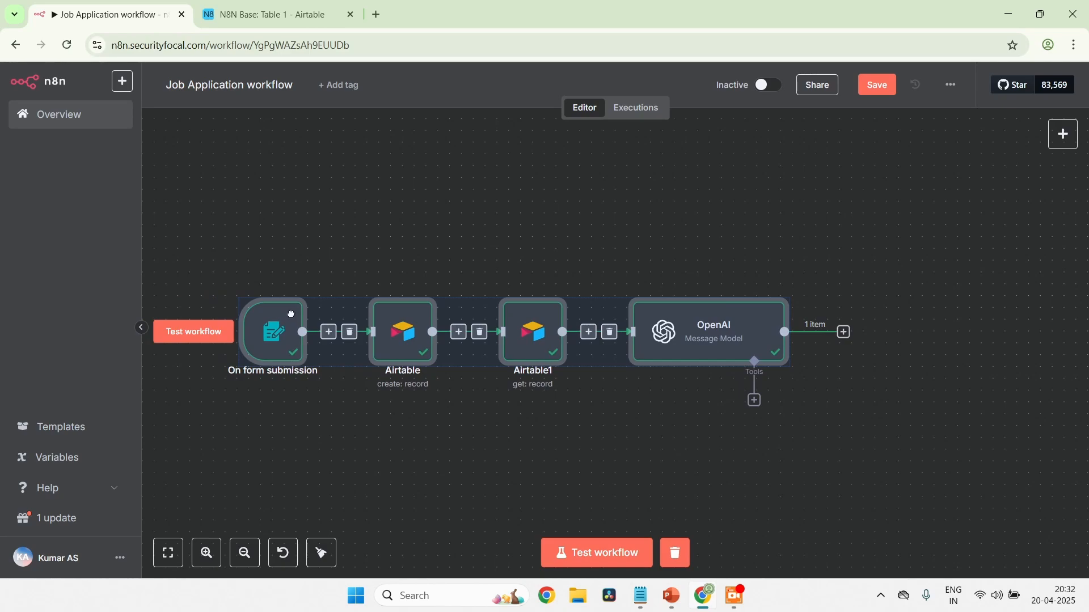
left_click(917, 288)
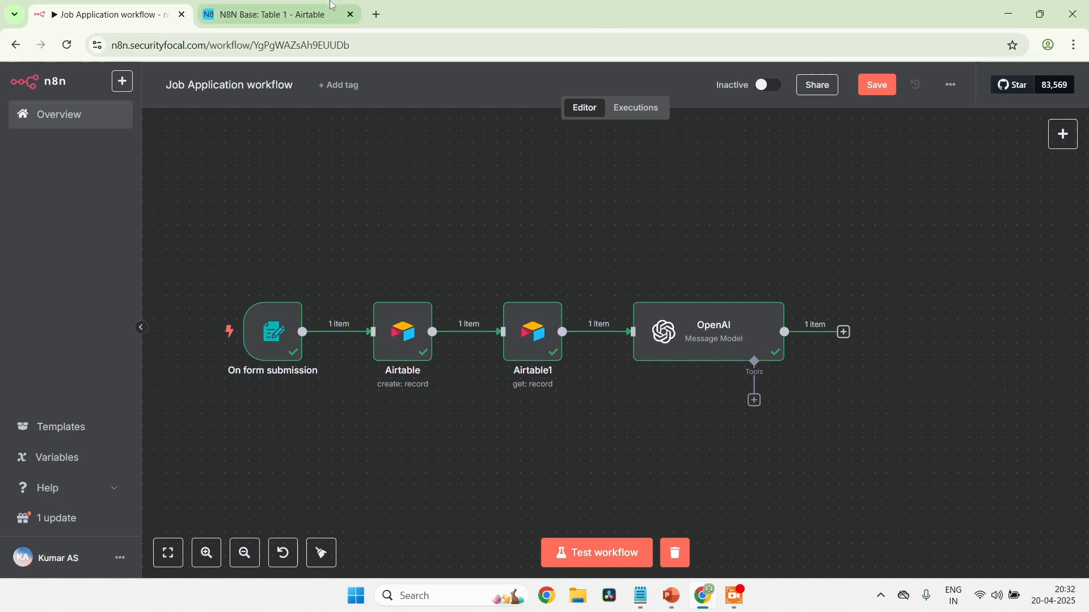
Open cloud.google.com in a new browser tab and go to its sign-in page
left_click(374, 20)
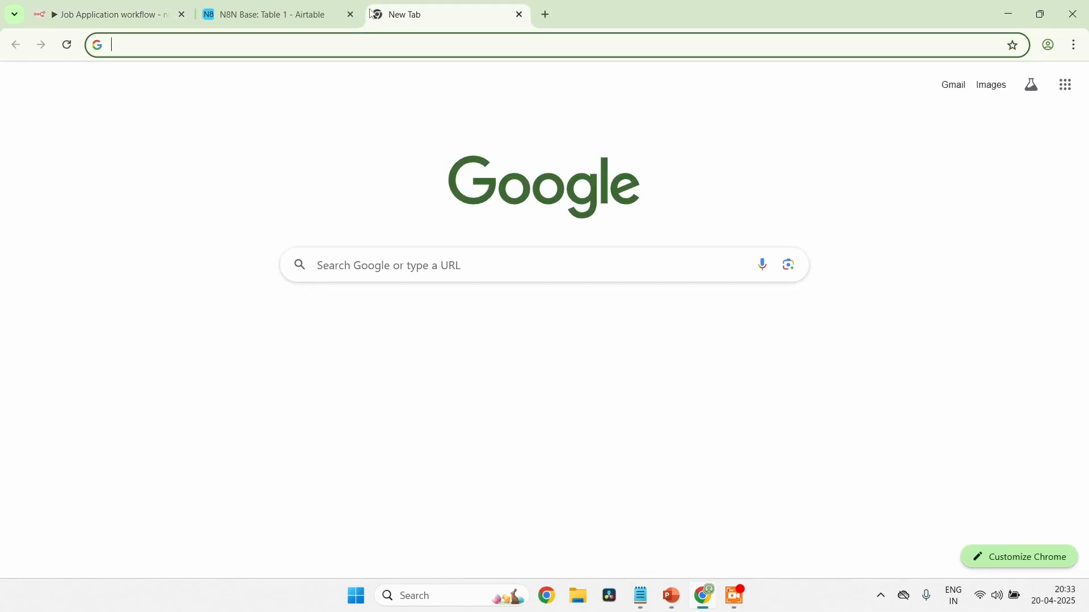
type("cloud.google.com")
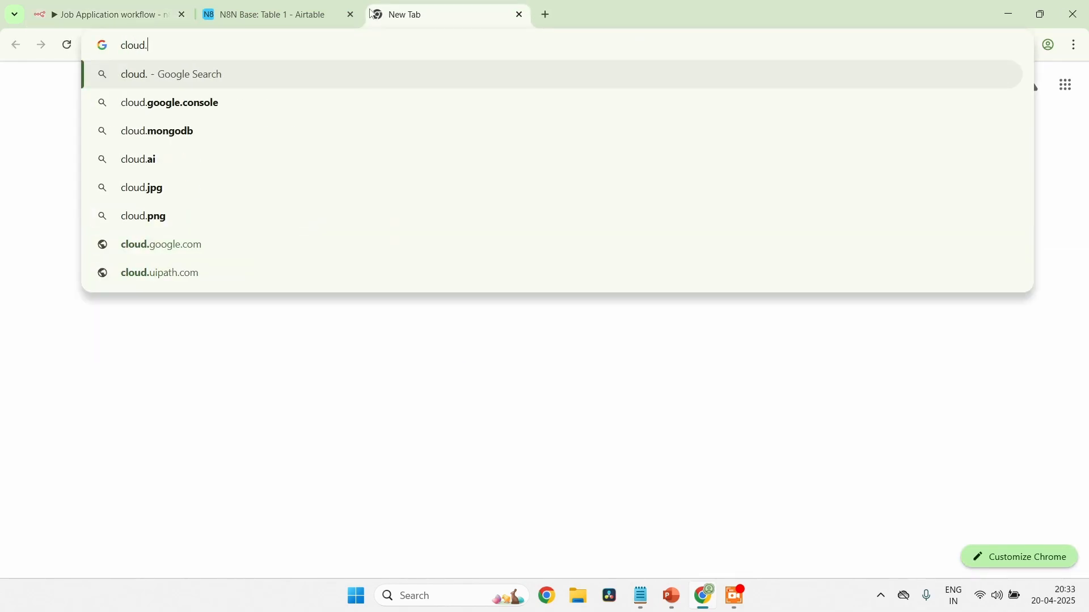
key("Return")
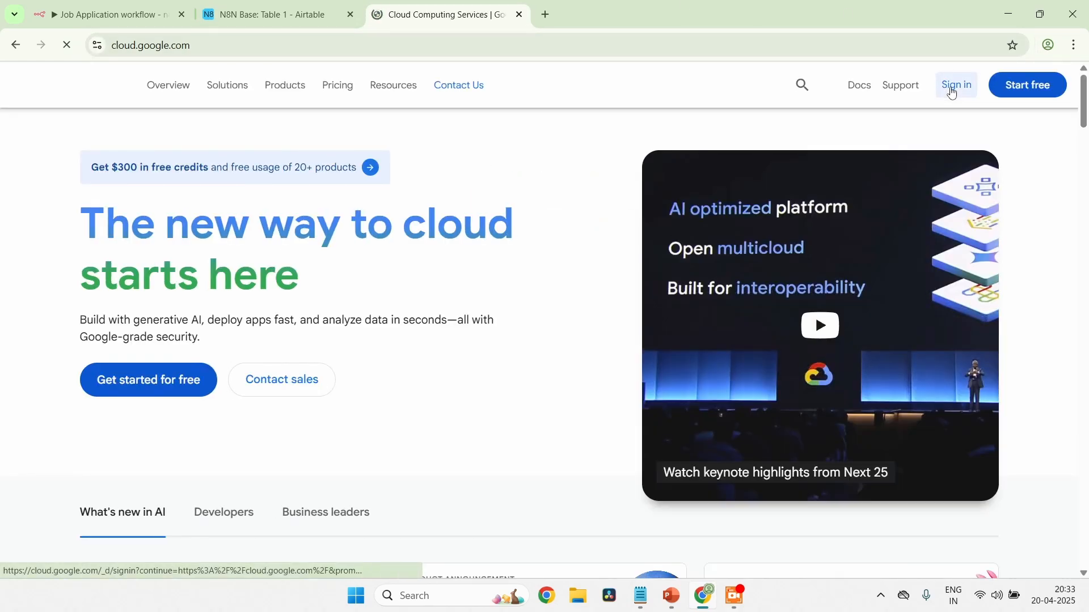
left_click(952, 88)
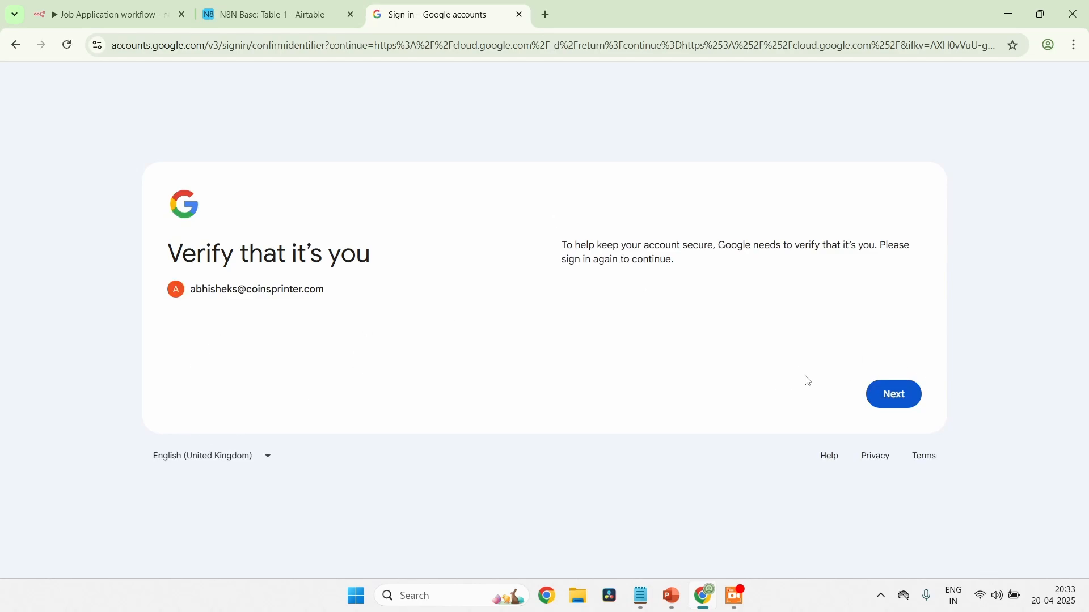
Switch the Google sign-in to a different account and submit that account's e-mail address
left_click(901, 401)
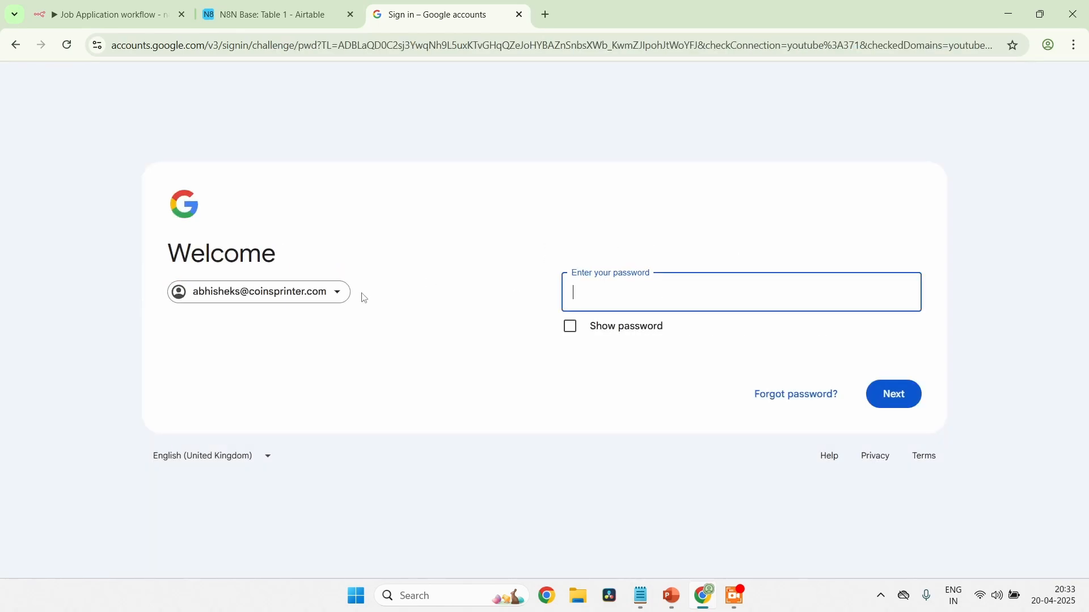
left_click(338, 292)
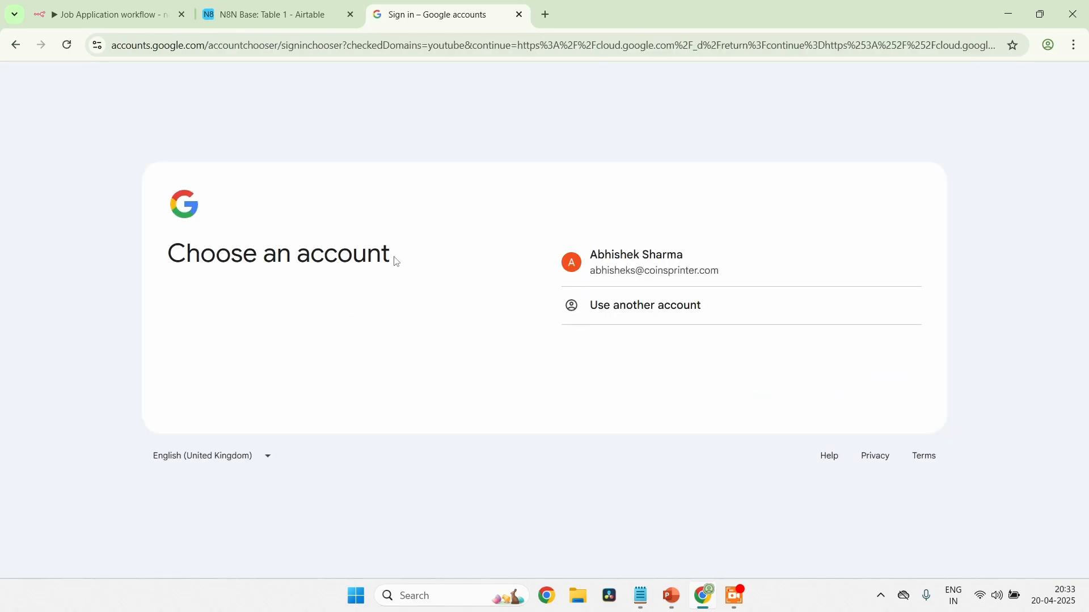
left_click(624, 308)
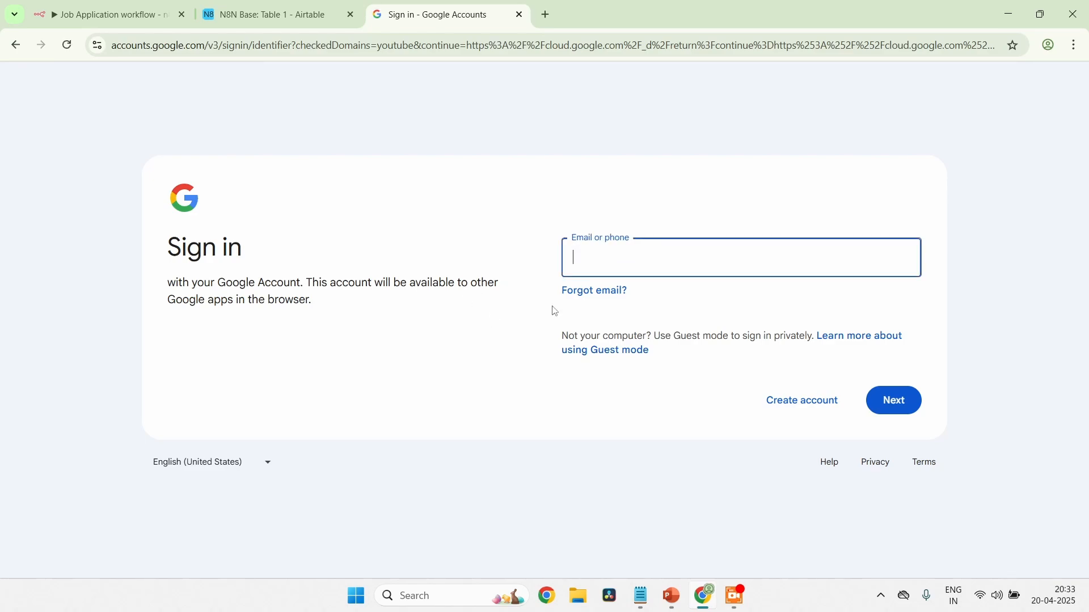
left_click(601, 260)
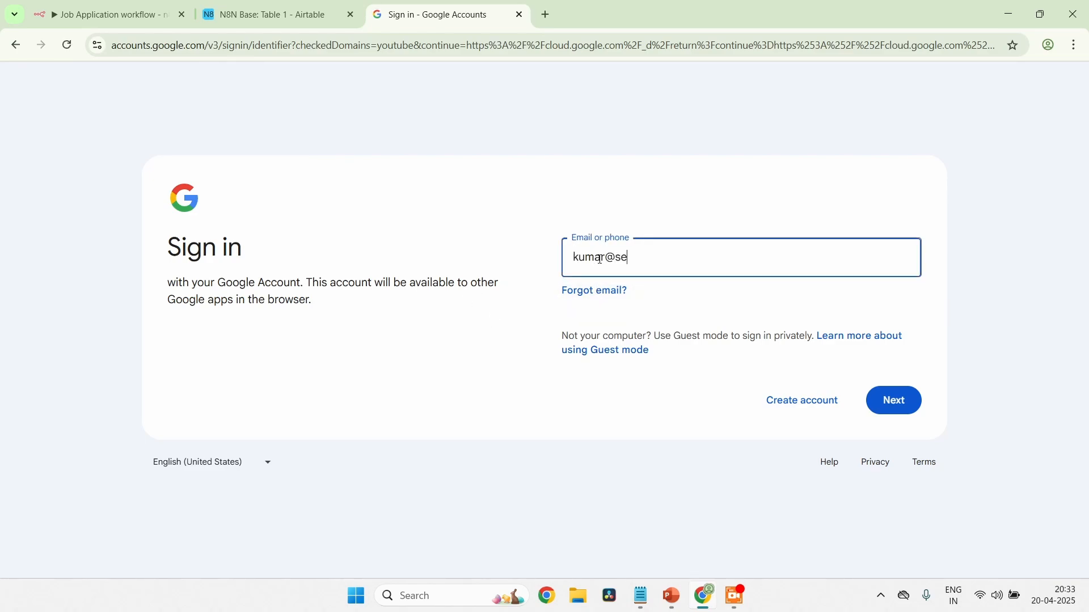
left_click(907, 401)
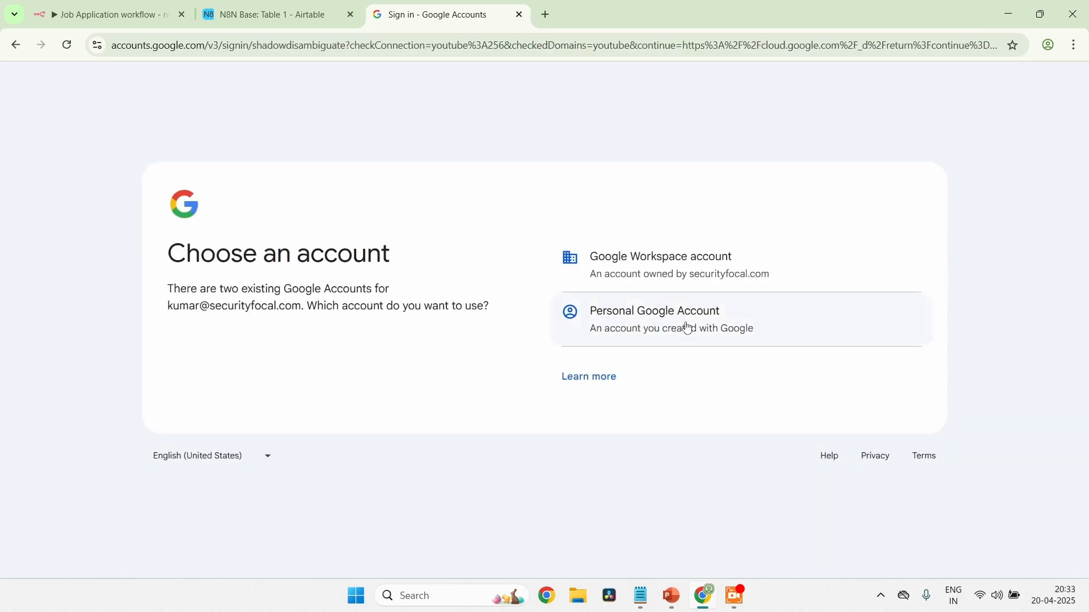
Choose the Google Workspace account, submit the account password, and decline the managed browser profile
left_click(679, 271)
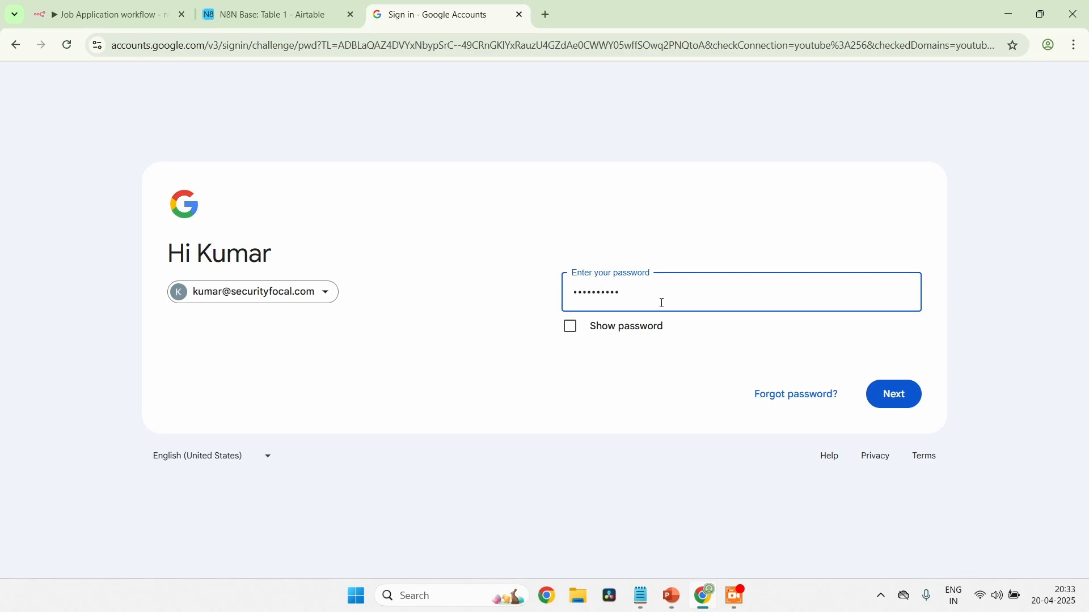
left_click(896, 397)
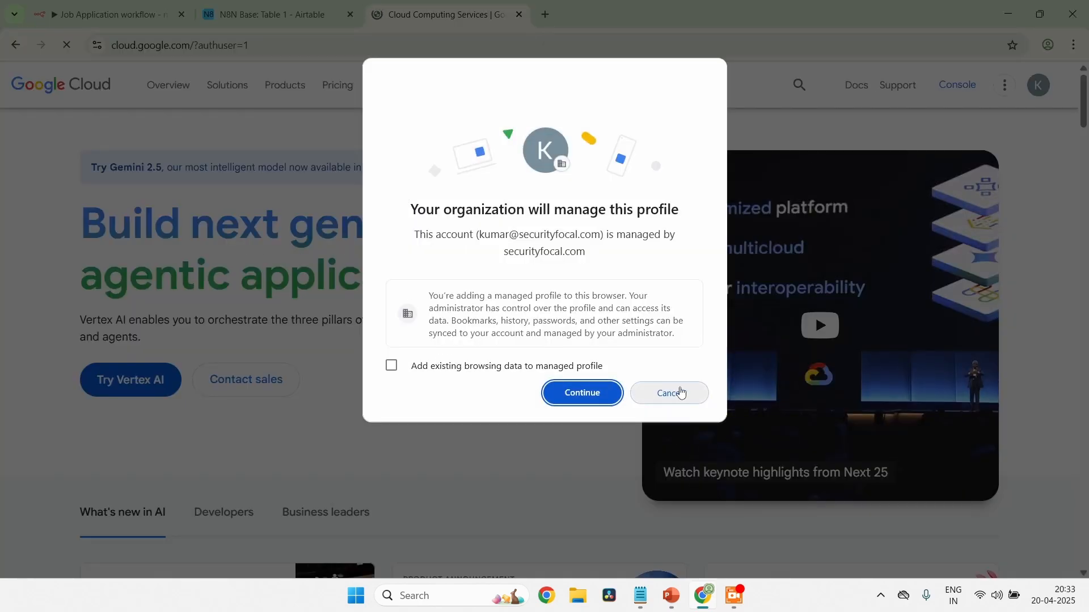
left_click(677, 393)
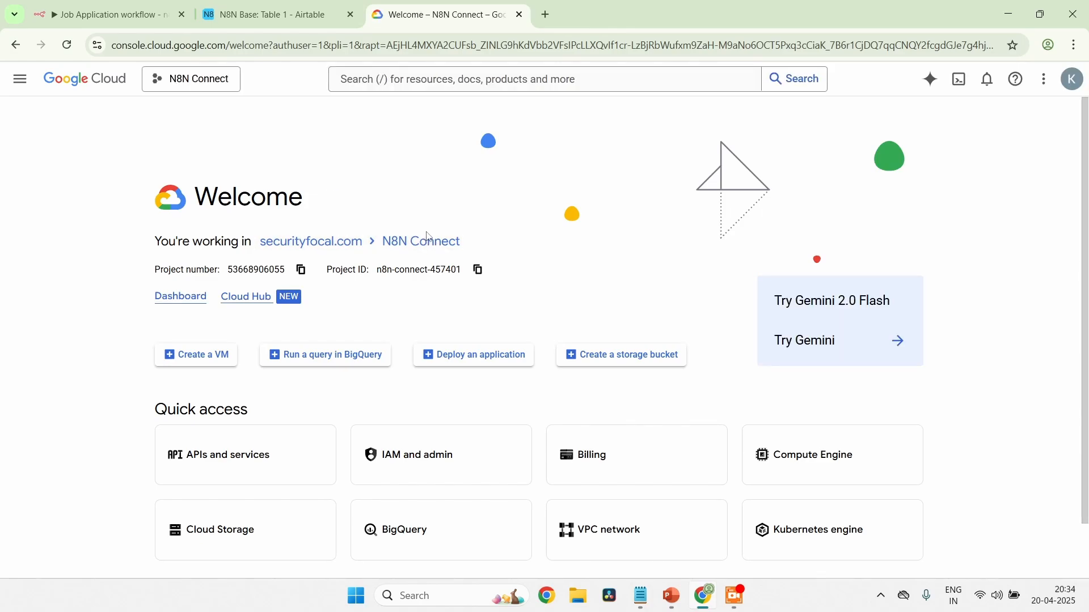
Look over the Google Cloud console's product navigation, then open the project picker and check the available organisations
left_click(25, 83)
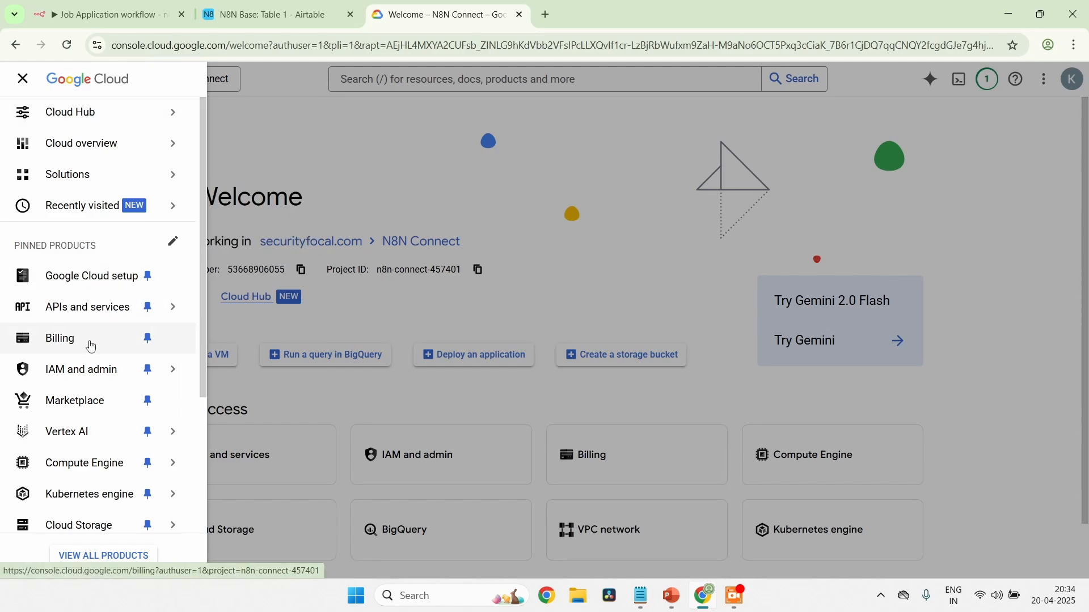
left_click(342, 143)
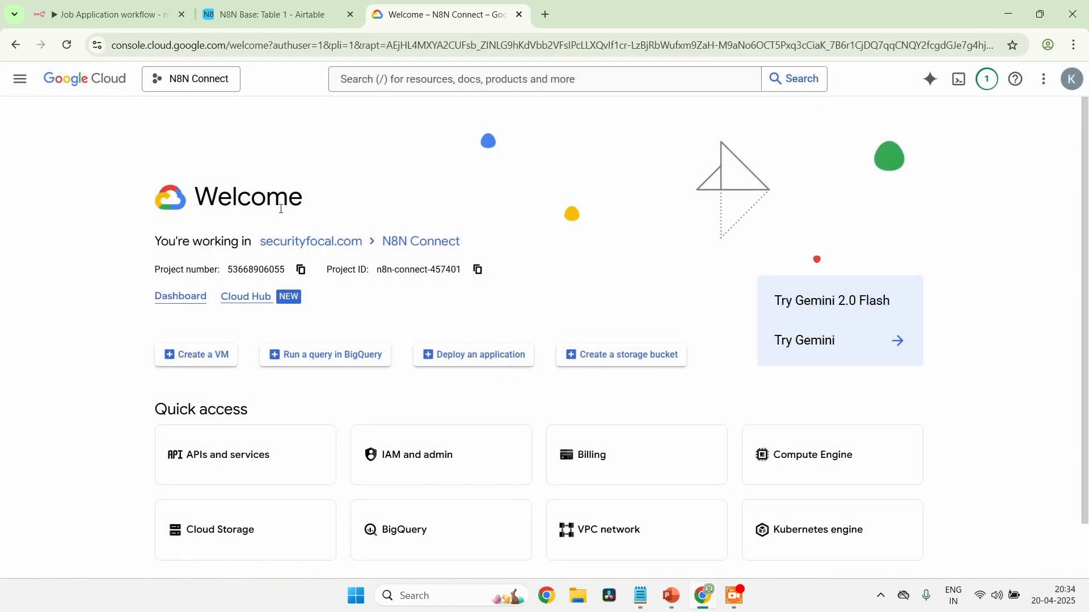
left_click(295, 246)
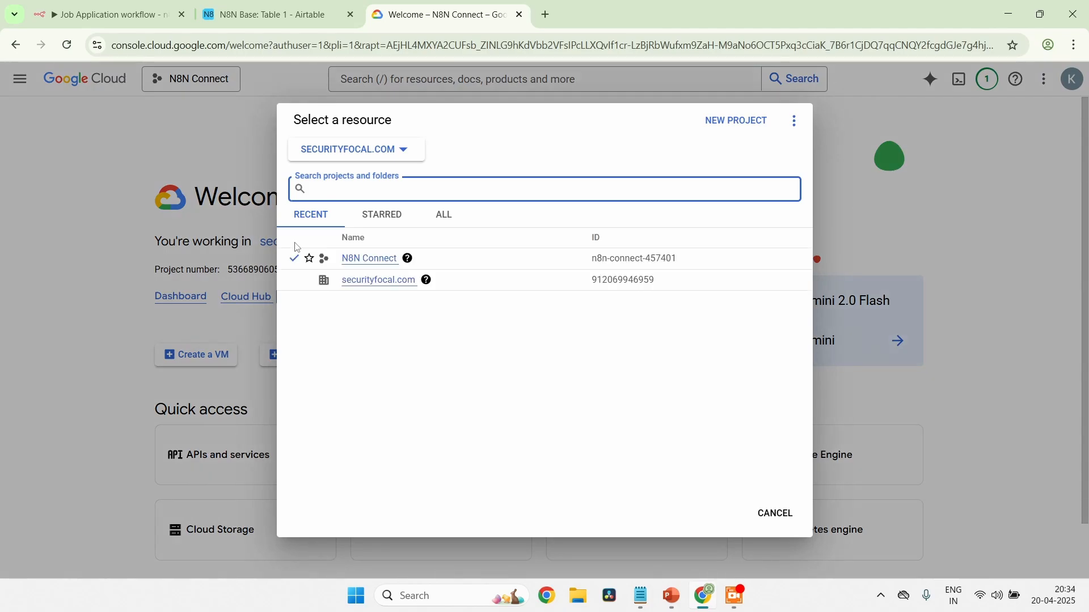
left_click(391, 147)
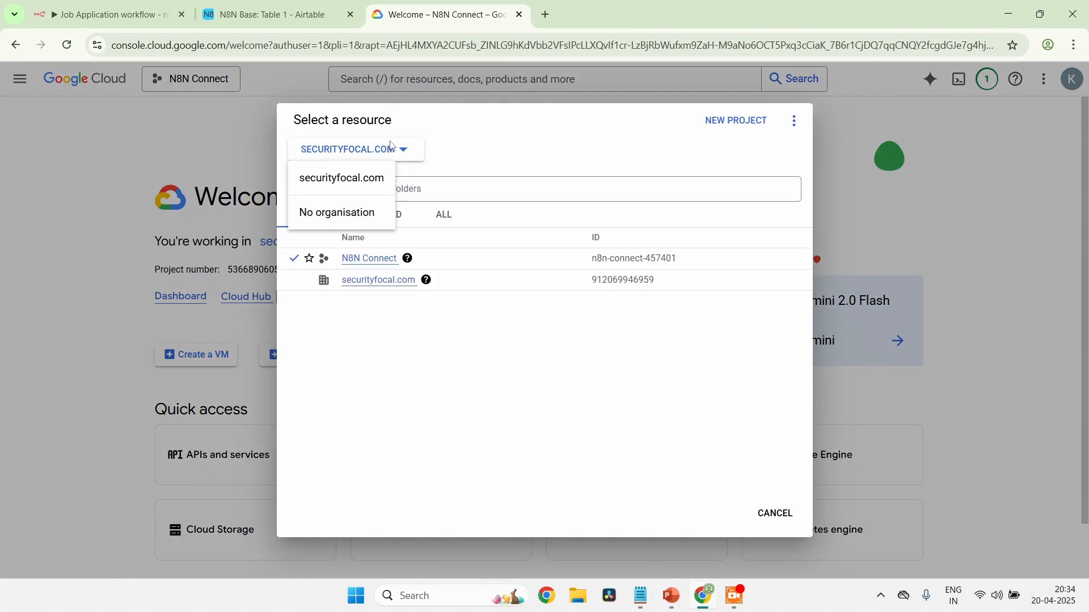
left_click(468, 142)
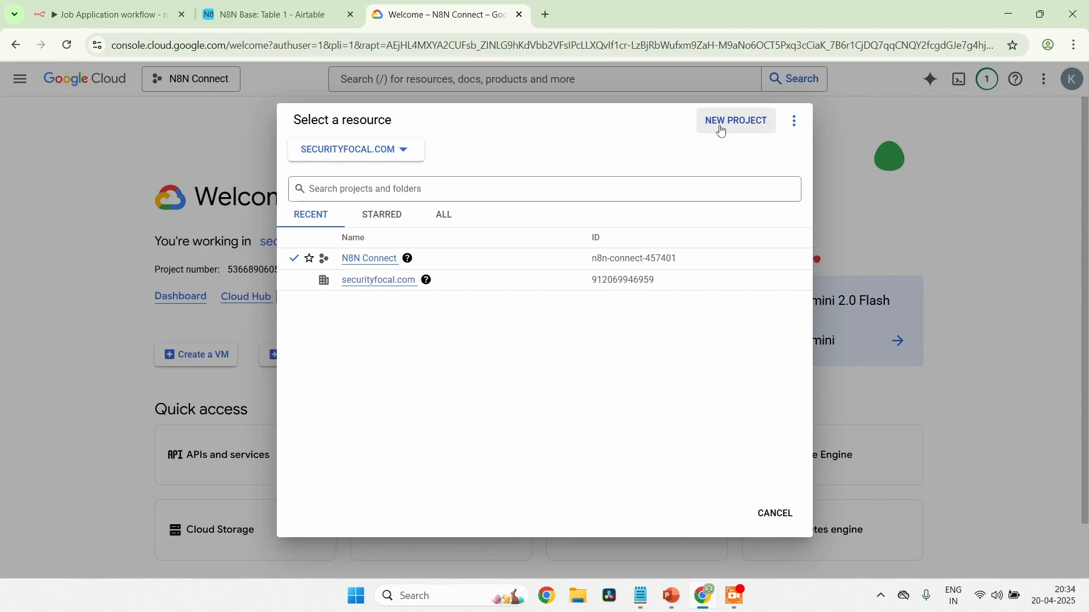
Return to the n8n workflow, add a Gmail node with the Send a message action, and start a new credential for it
left_click(104, 12)
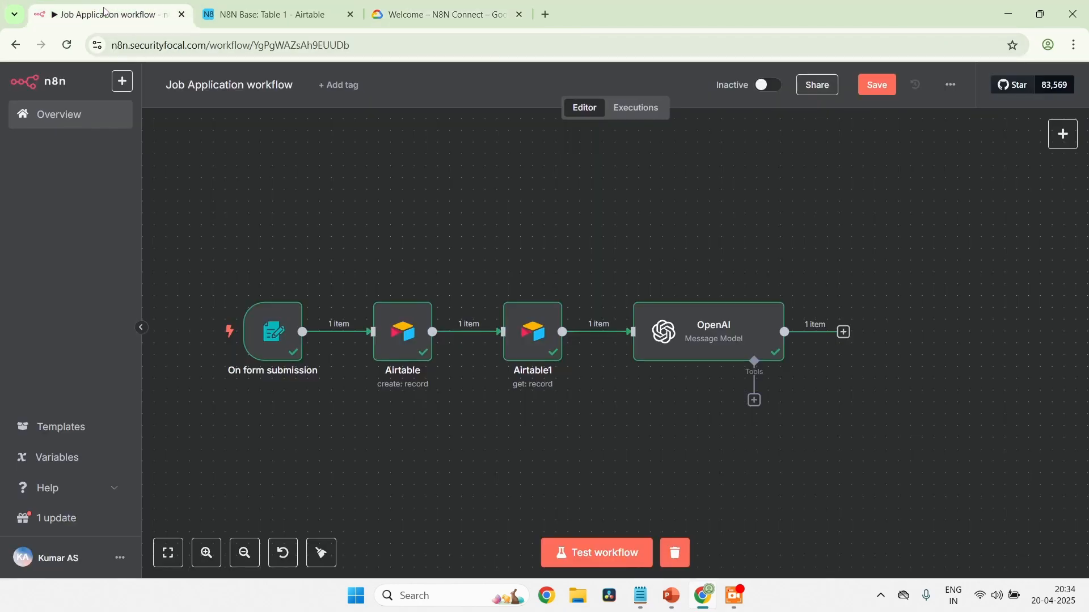
left_click(1073, 140)
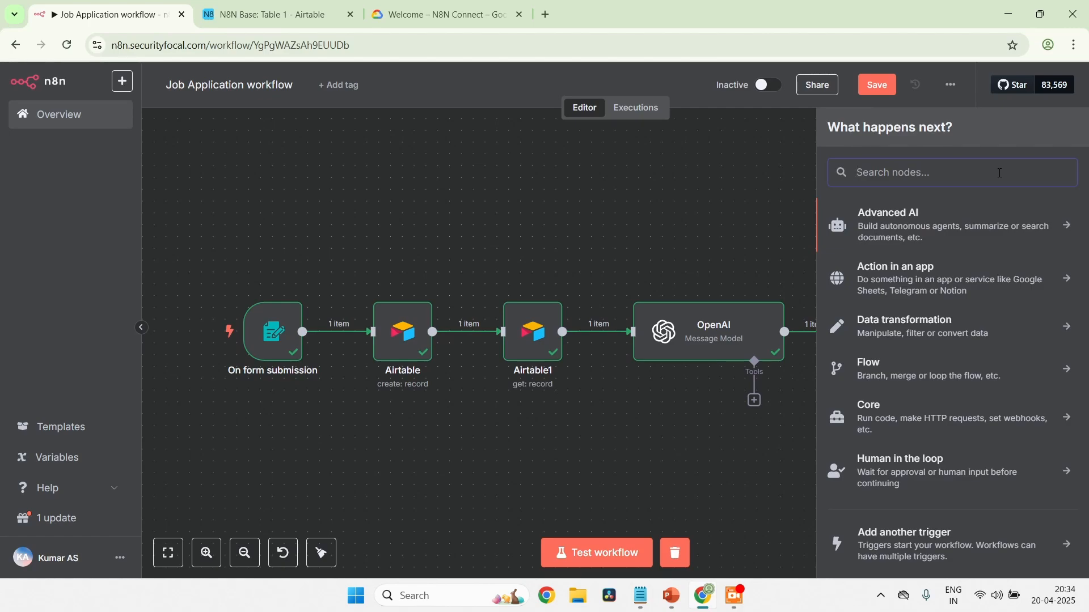
type("gmail")
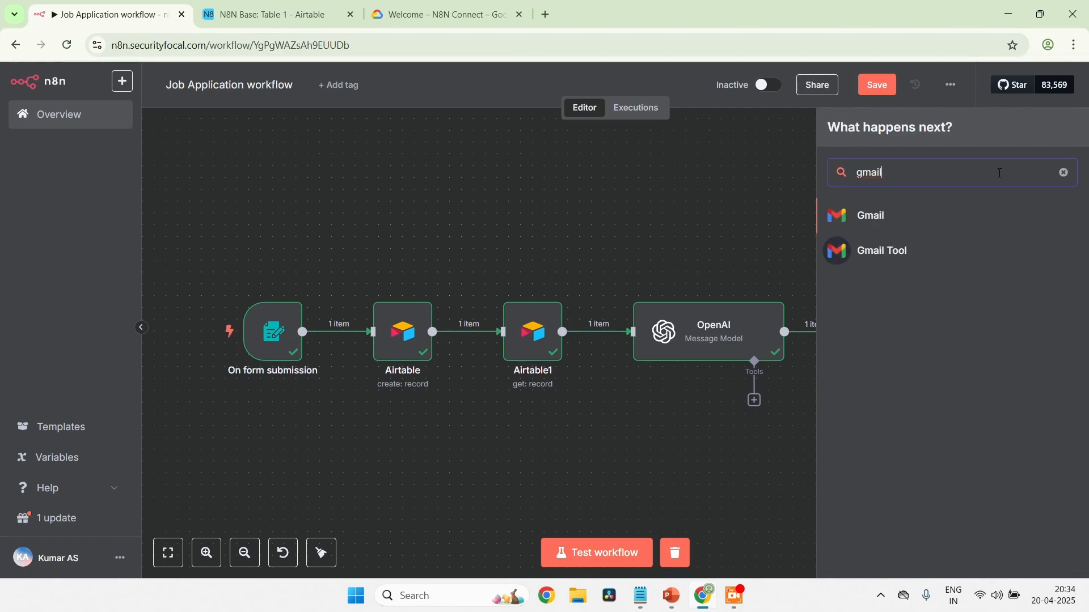
left_click(964, 216)
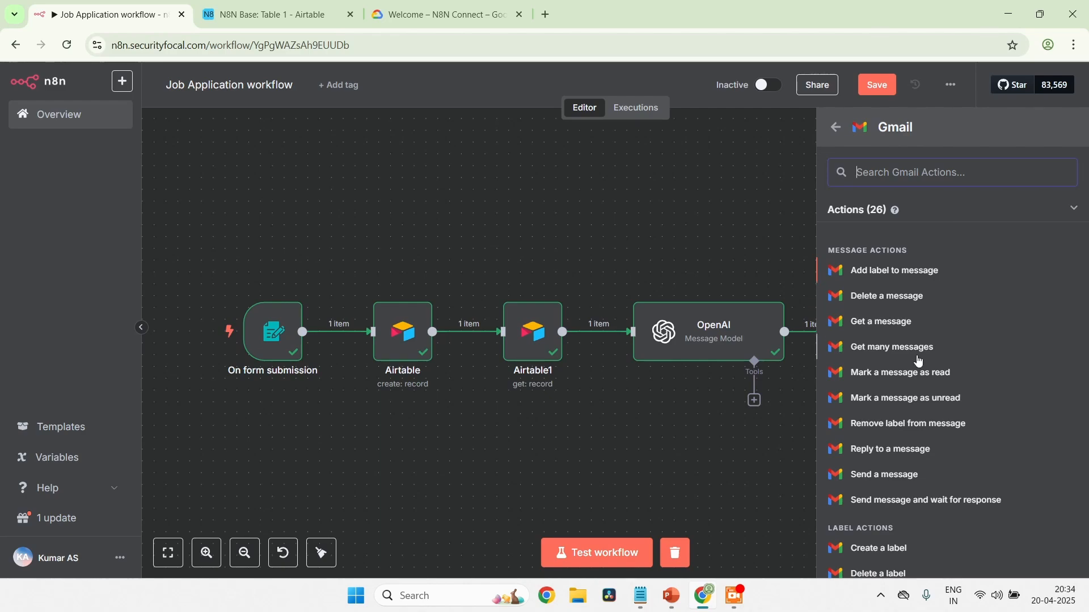
left_click(871, 482)
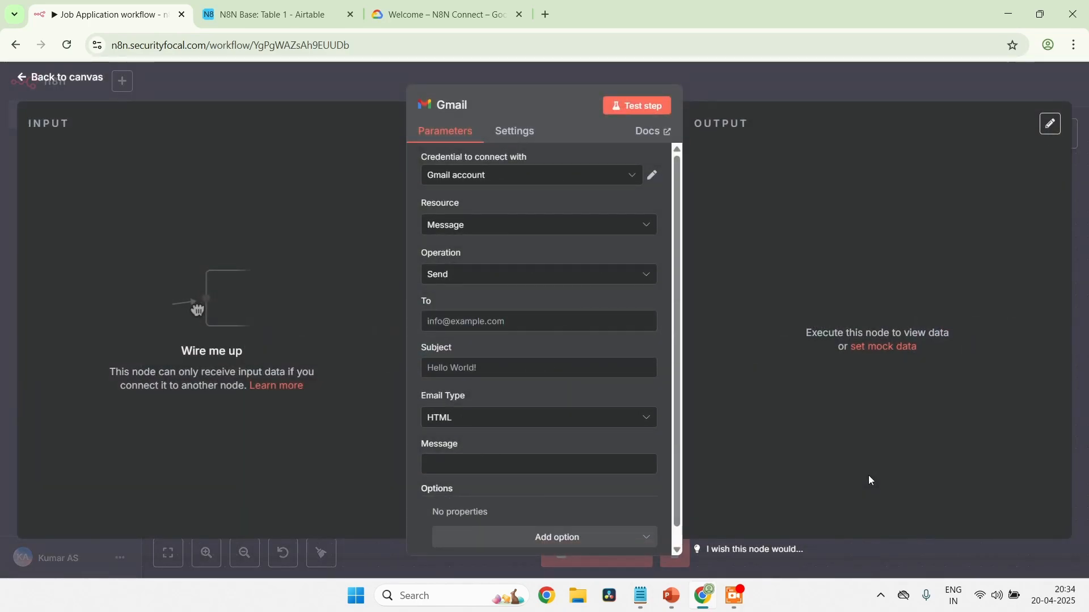
left_click(632, 177)
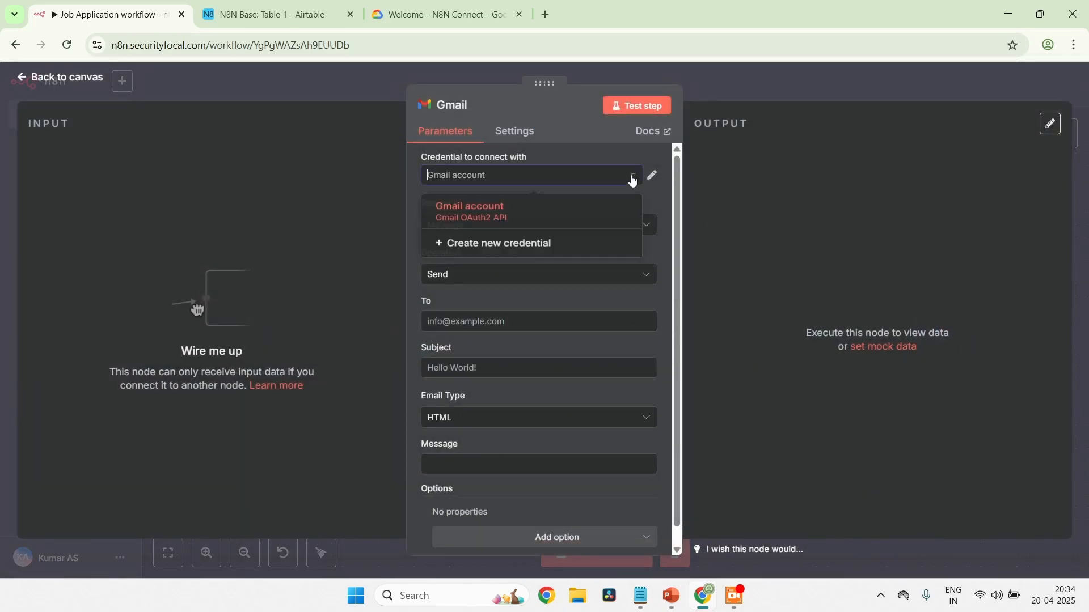
left_click(510, 248)
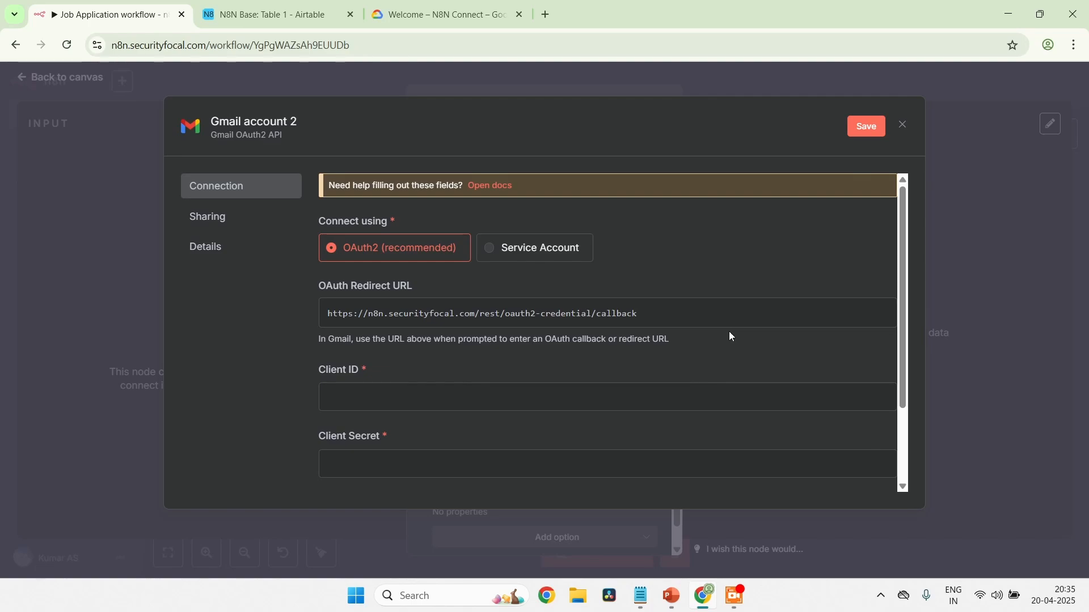
Switch back to Google Cloud and create a new project named N8N Job Application Agent API under securityfocal.com
left_click(454, 9)
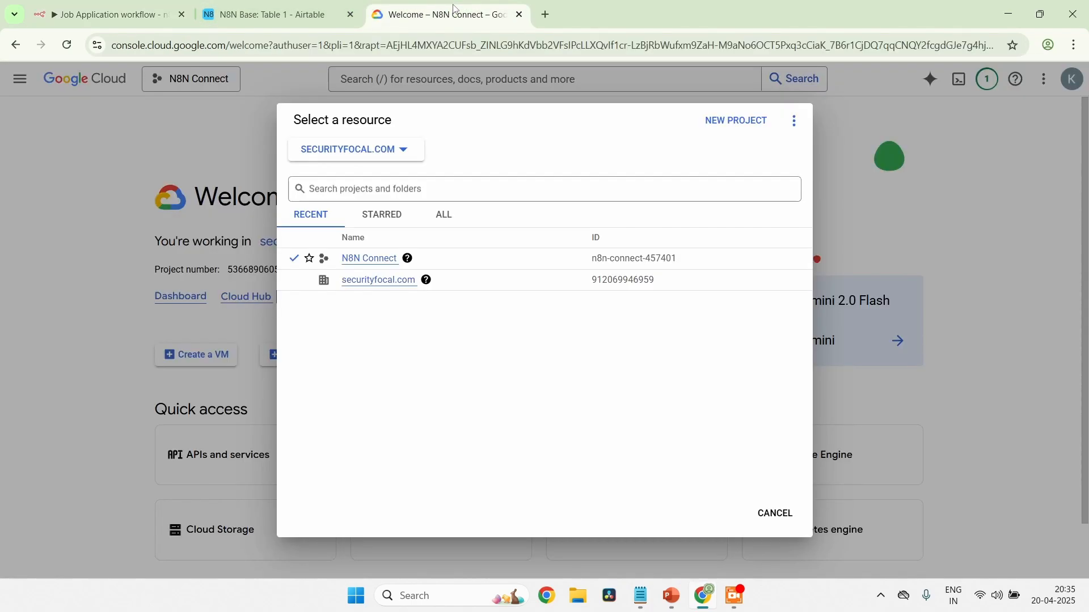
left_click(725, 130)
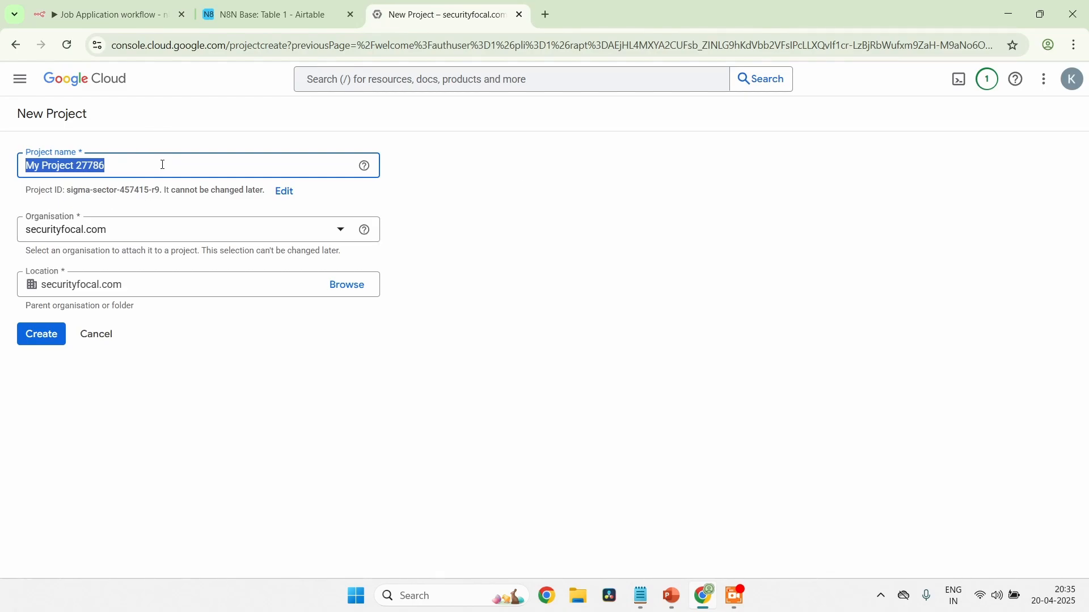
type("N8N ")
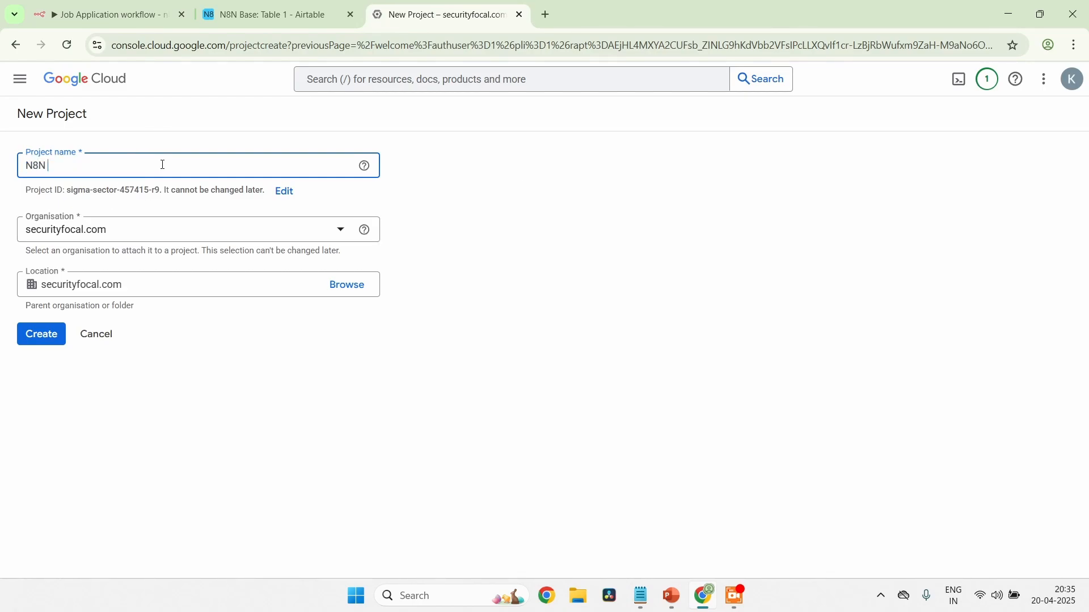
type("A")
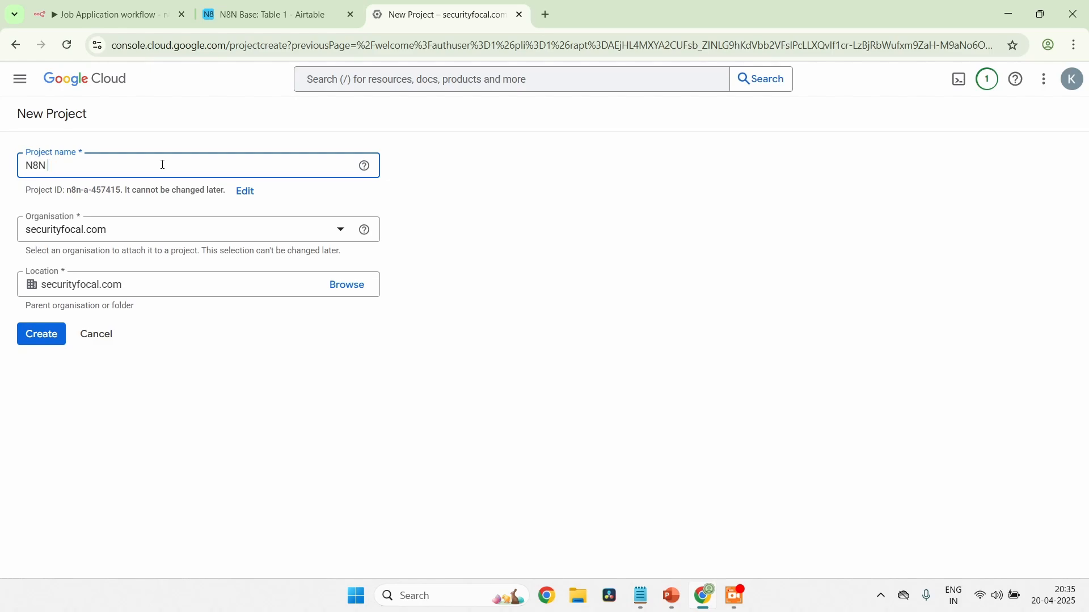
type("Job Application Agent")
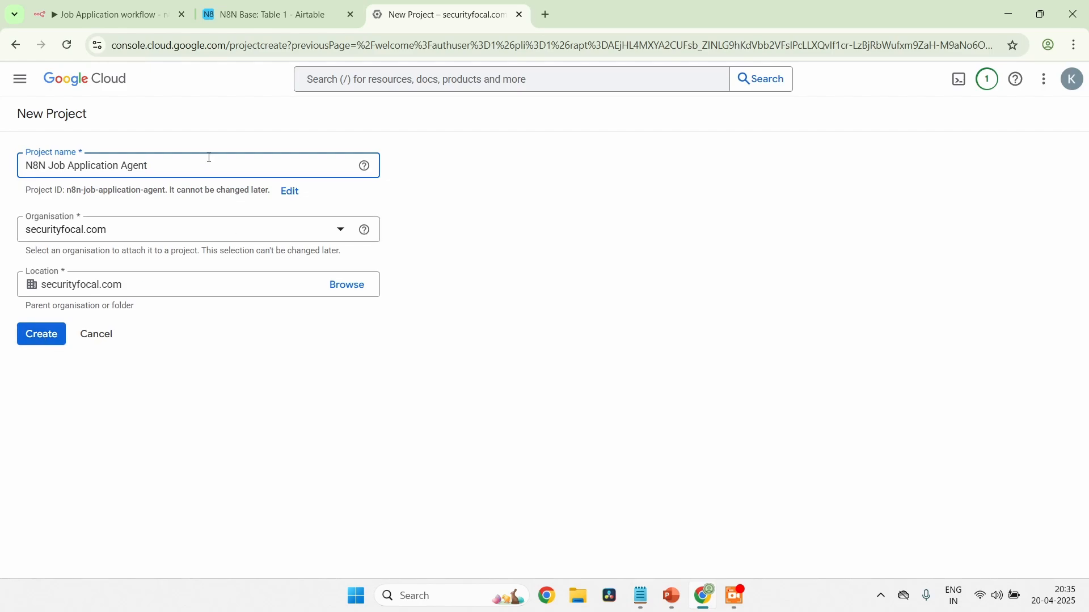
type("I")
left_click(47, 344)
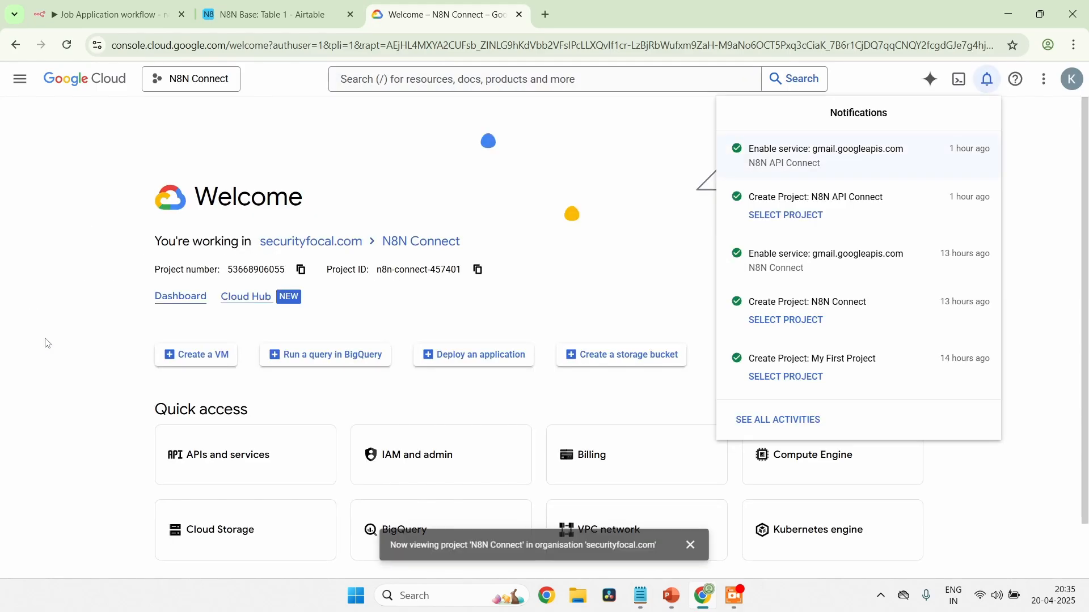
Dismiss the notifications and make N8N Job Application Agent API the active project
left_click(391, 129)
left_click(165, 83)
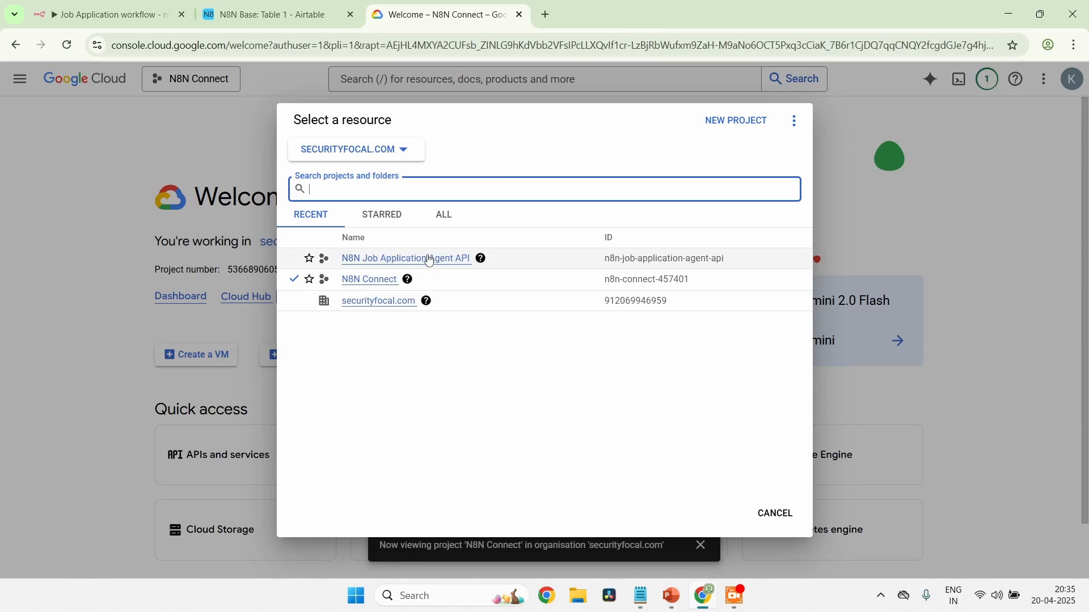
left_click(385, 260)
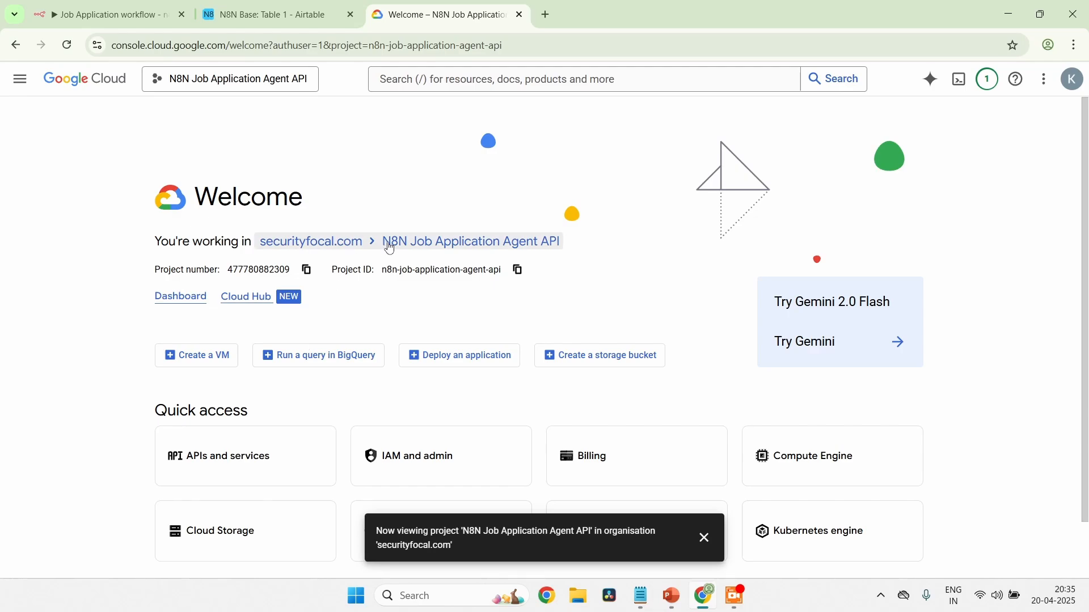
Go to the project's API Library, search for Gmail, and open the Gmail API product details
scroll(179, 404, "down", 1)
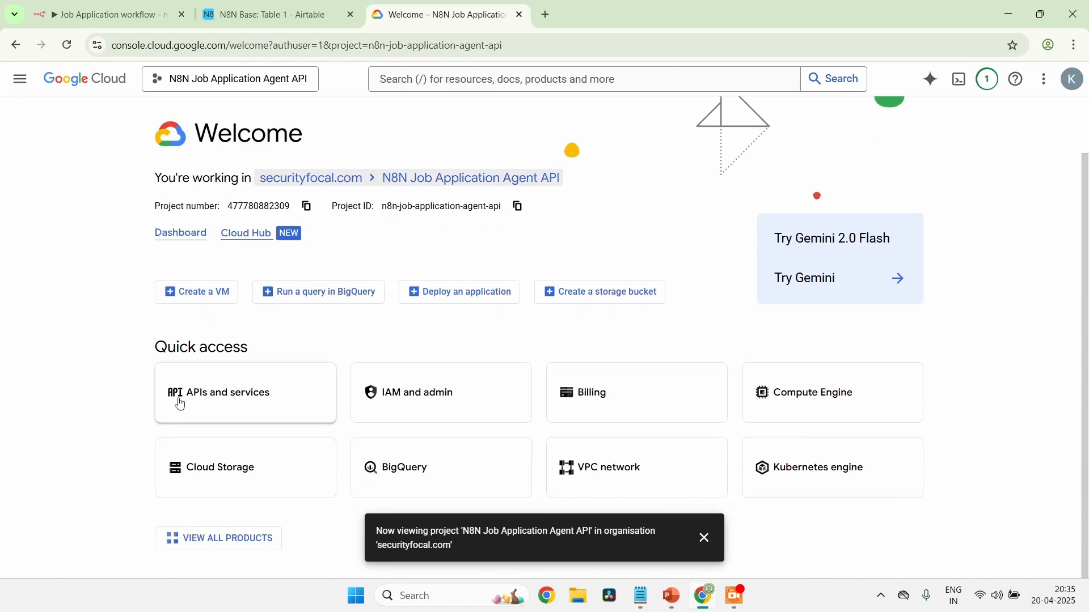
left_click(232, 391)
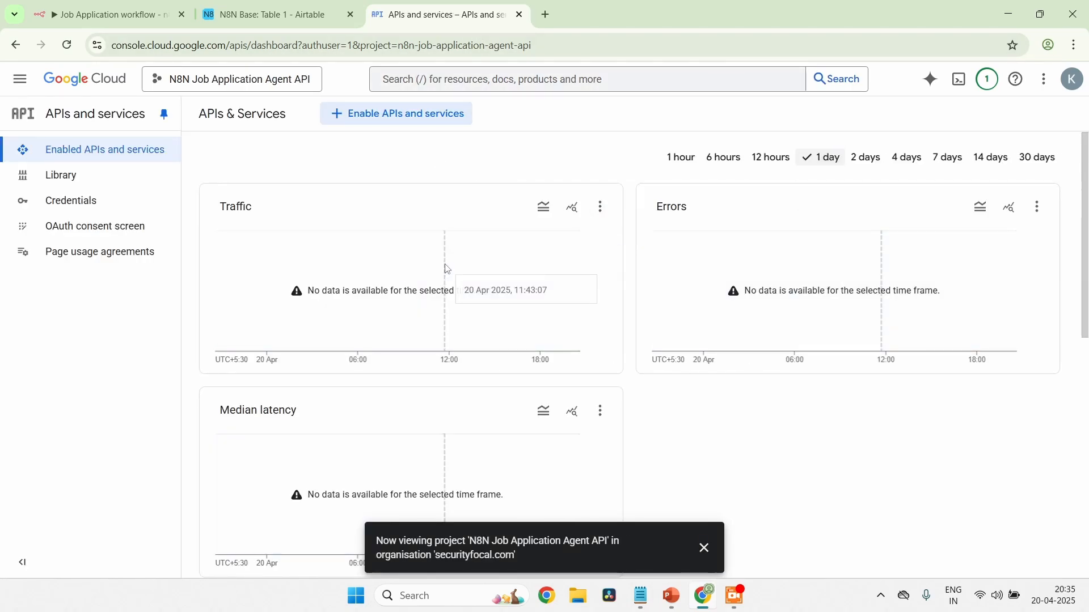
left_click(382, 115)
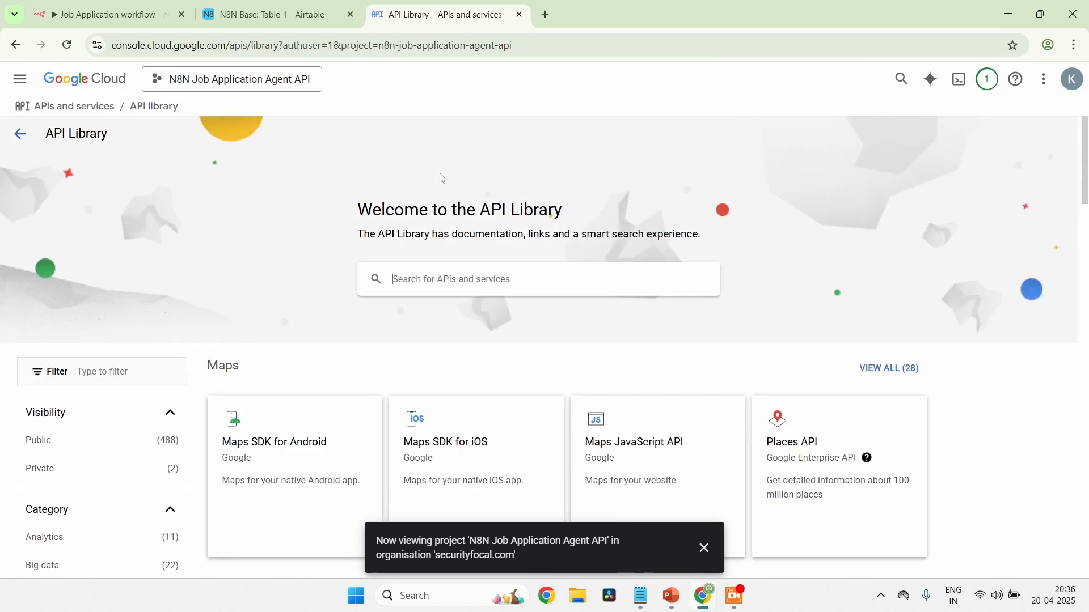
left_click(483, 285)
type("Gmail")
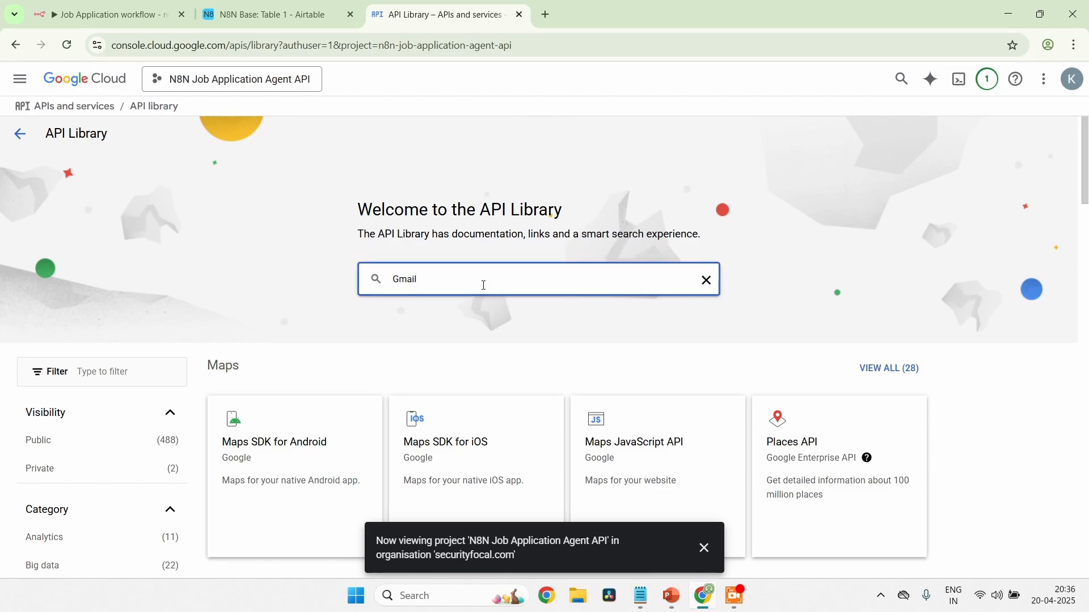
key("Return")
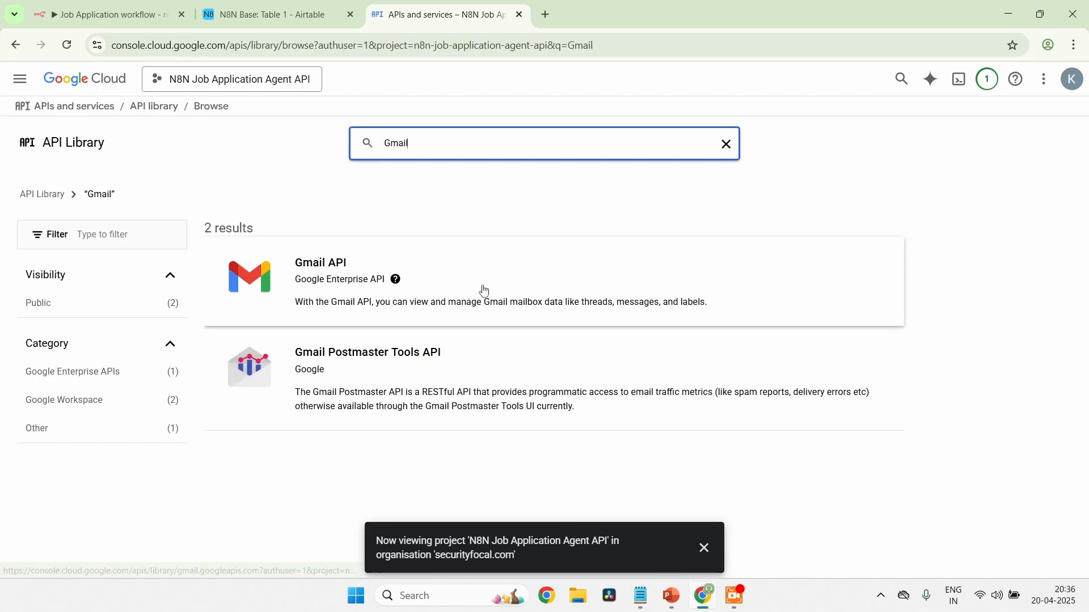
left_click(319, 279)
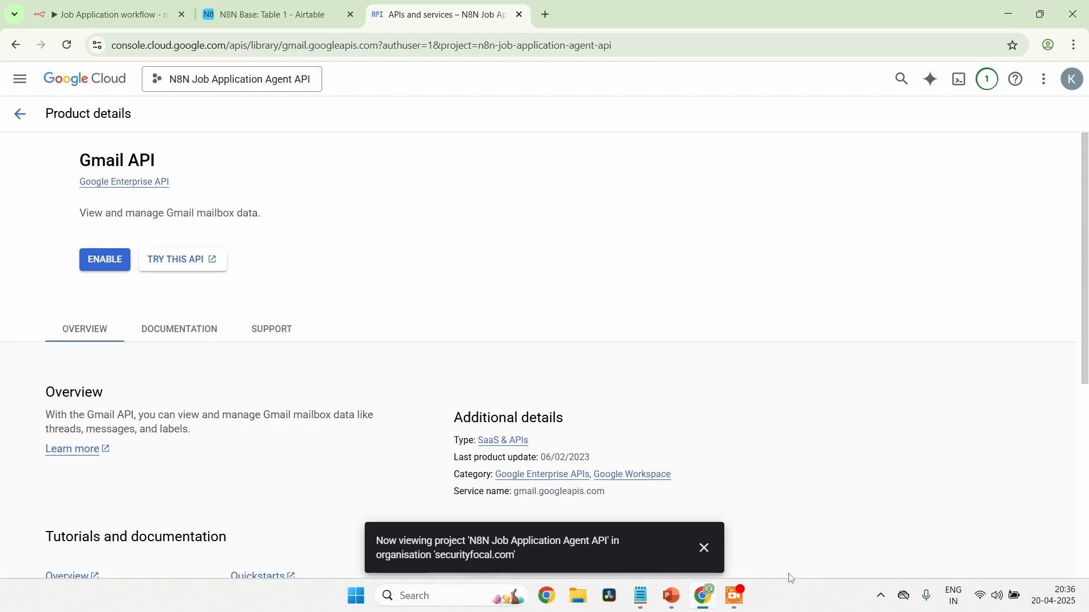
Enable the Gmail API for the project and start configuring its OAuth consent screen
left_click(705, 549)
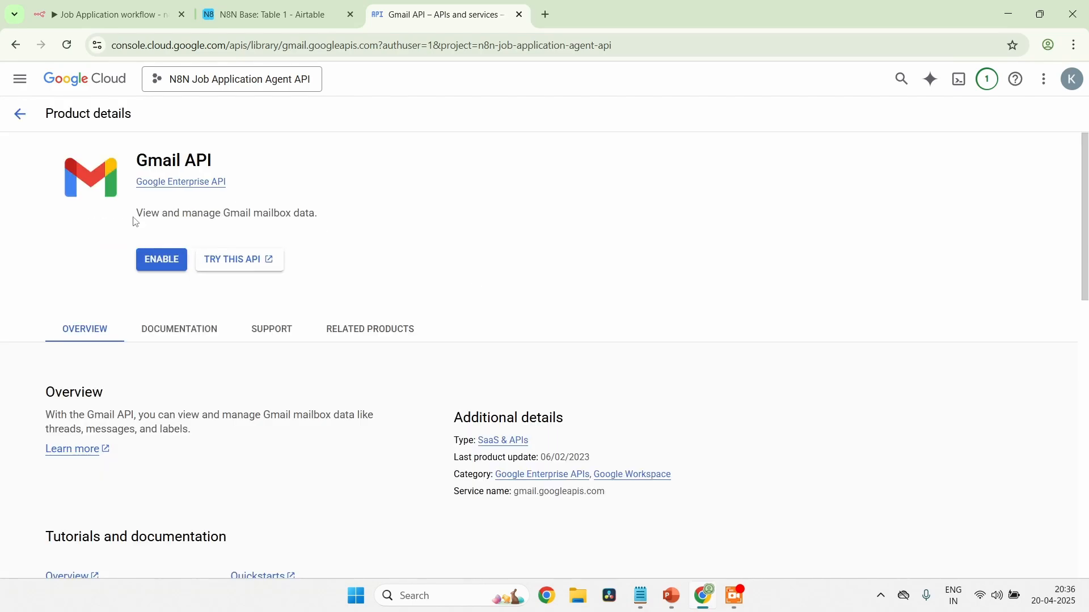
left_click(174, 270)
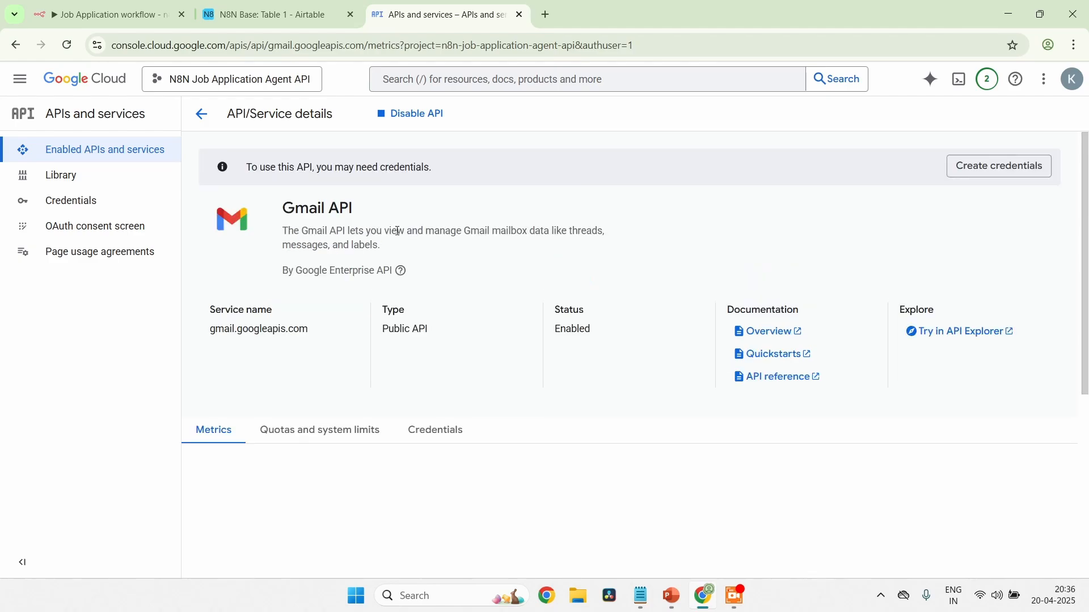
left_click(100, 226)
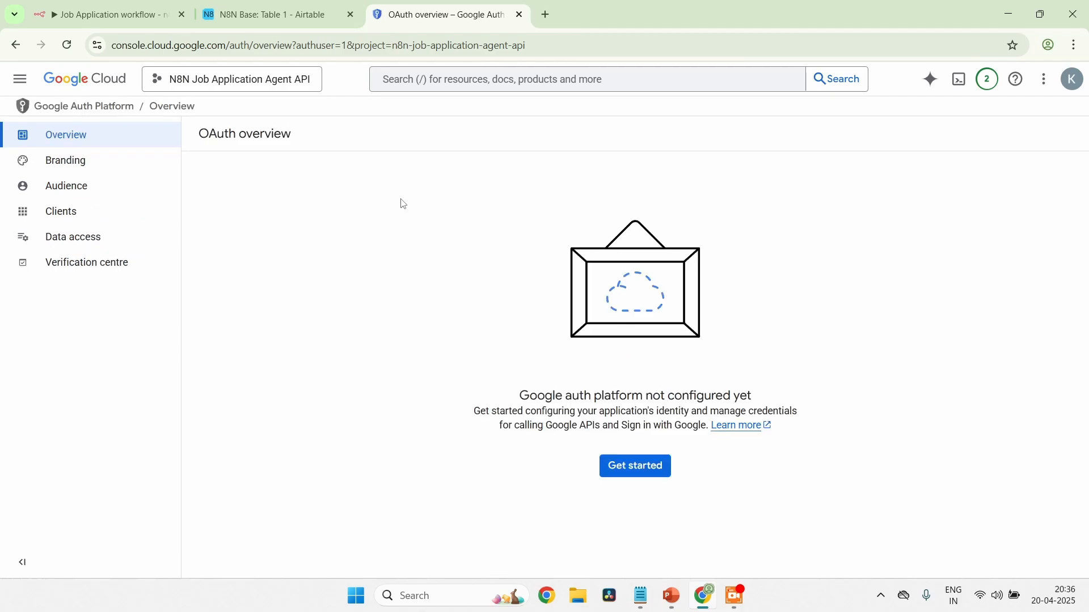
left_click(618, 468)
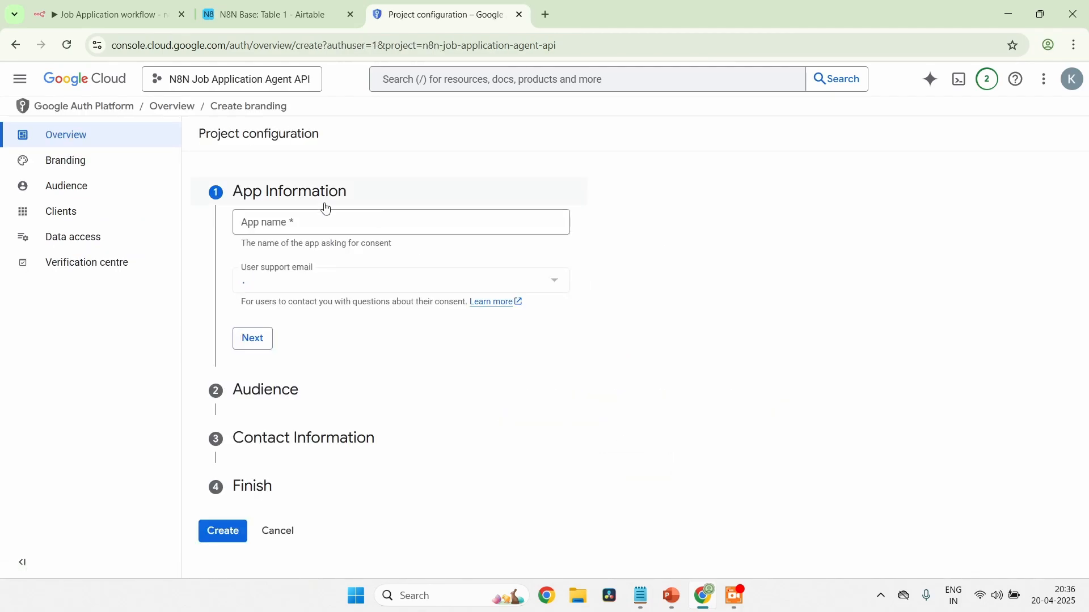
Fill in the app information with the name N8N Job Application Summary Email and the account's own address as user support email
left_click(341, 229)
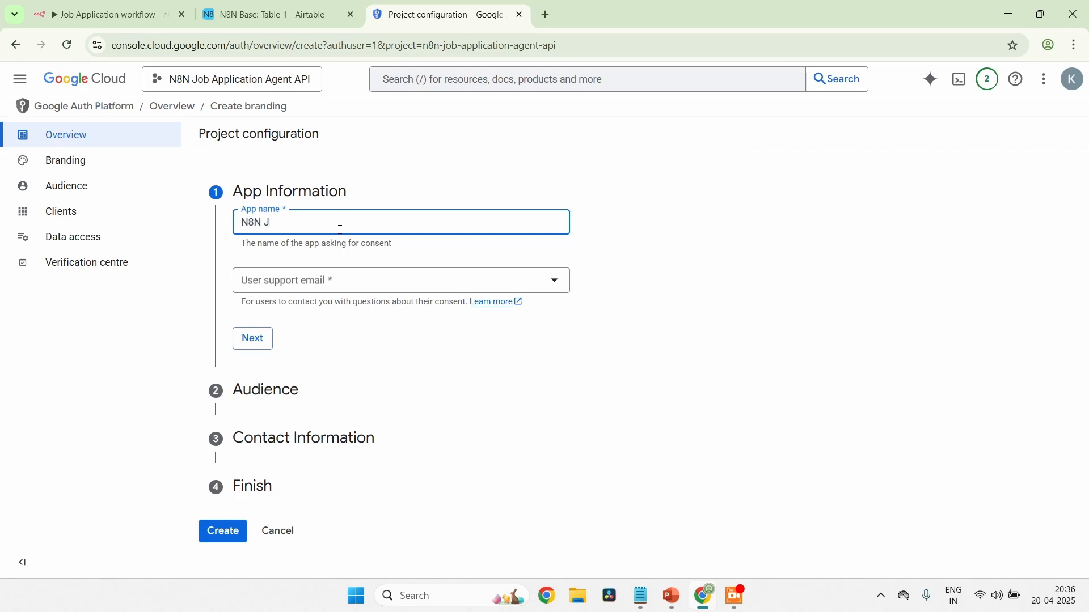
type("N8N Job Application Summa")
key("shift+Left")
key("shift+Left")
key("shift+Left")
type("Emn")
key("BackSpace")
key("BackSpace")
key("BackSpace")
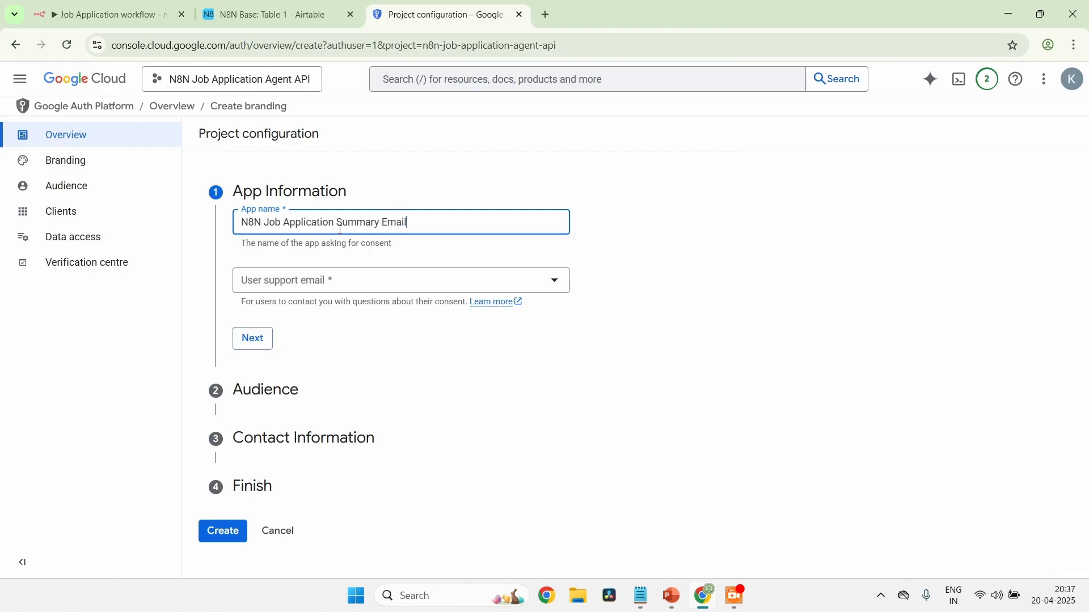
left_click(309, 292)
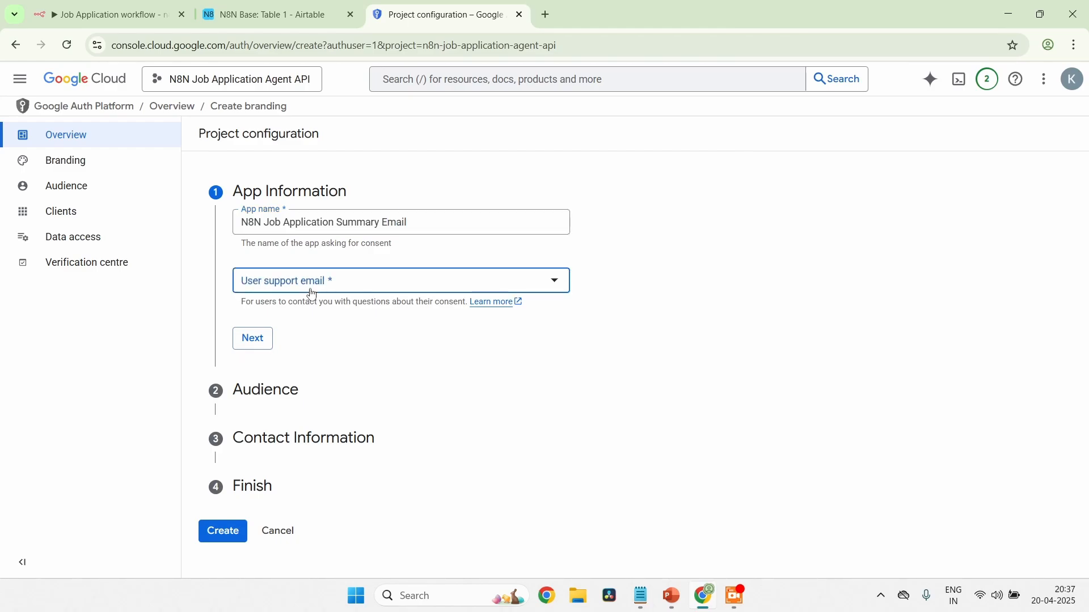
left_click(322, 292)
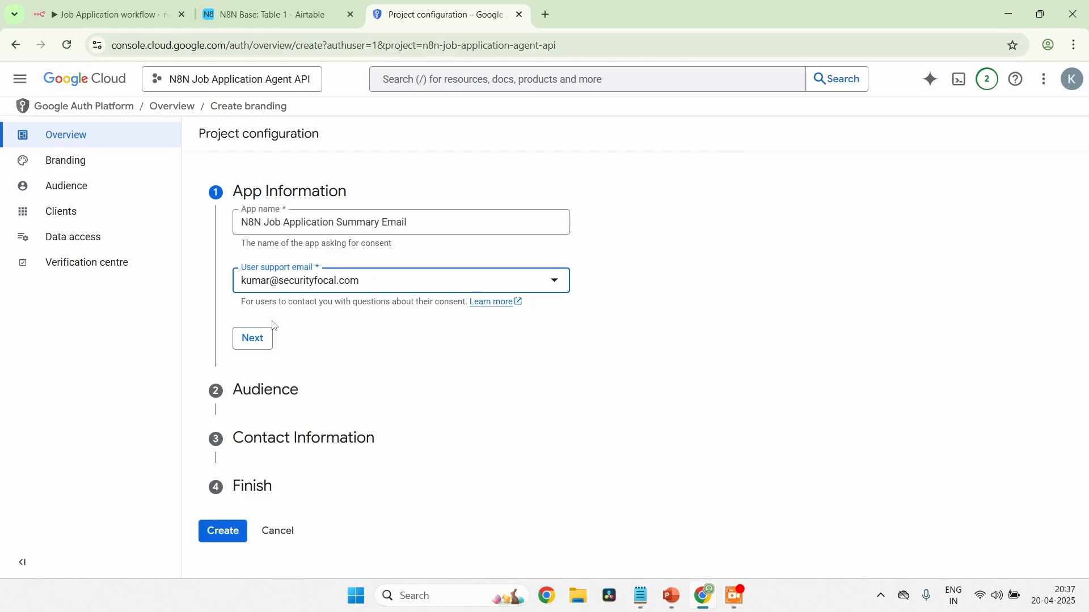
left_click(258, 345)
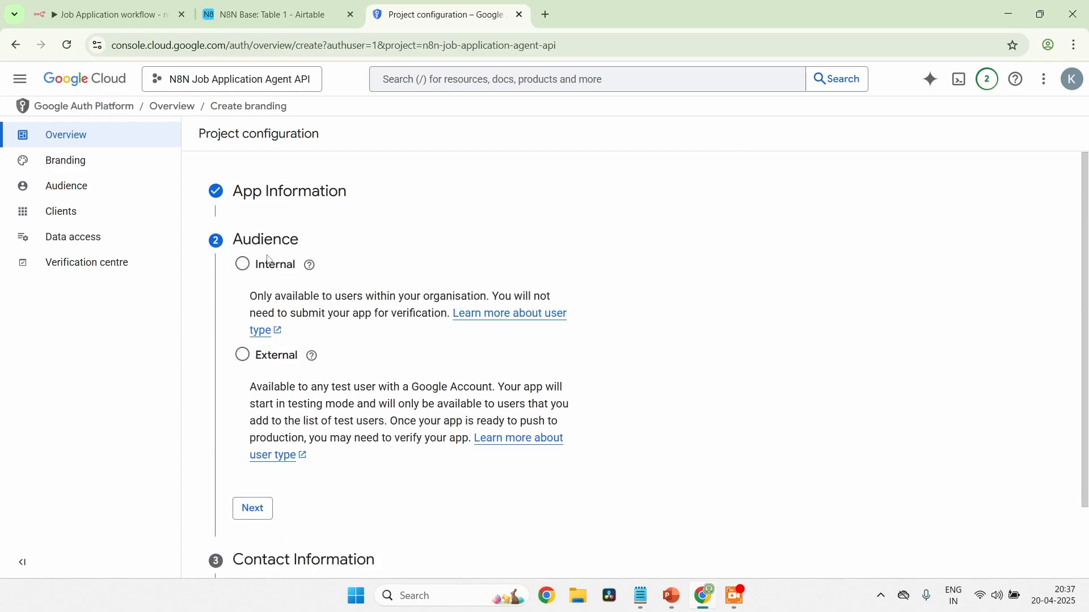
Set the app's audience to External and continue to the contact information
scroll(291, 396, "down", 1)
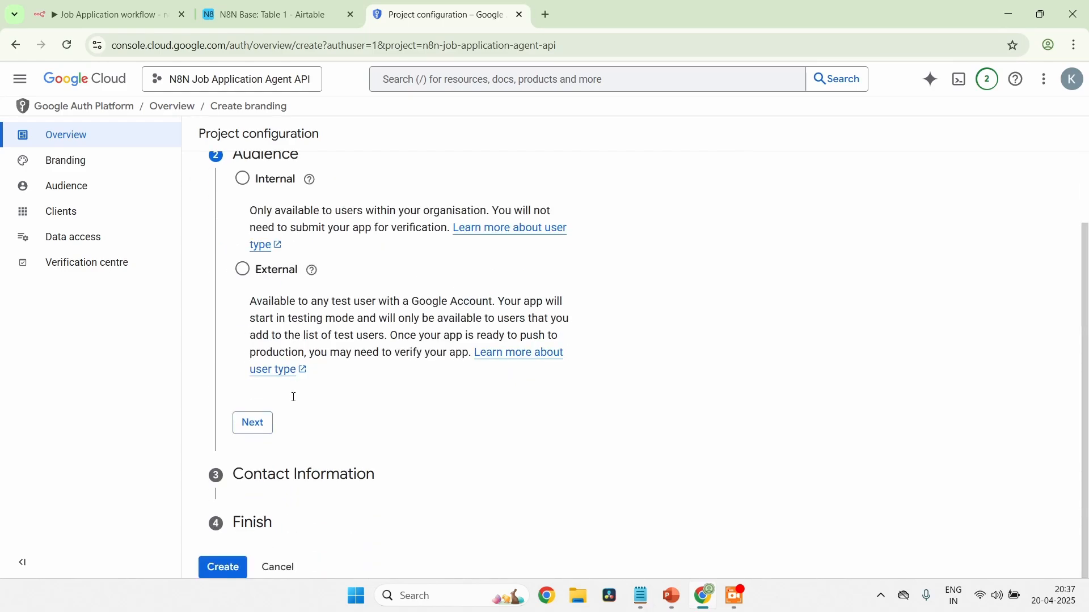
left_click(244, 273)
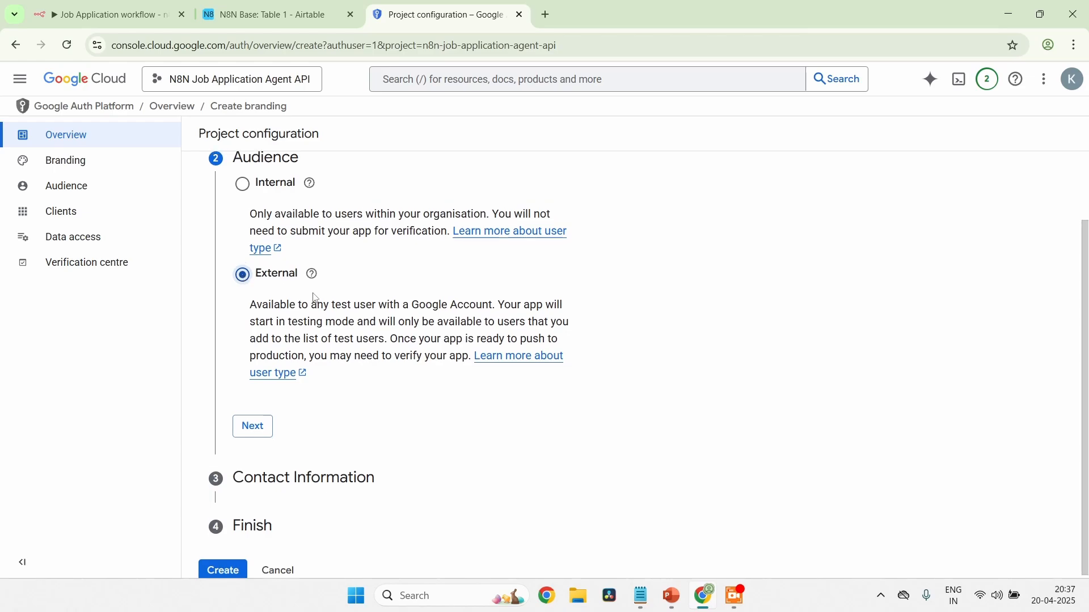
scroll(430, 268, "down", 1)
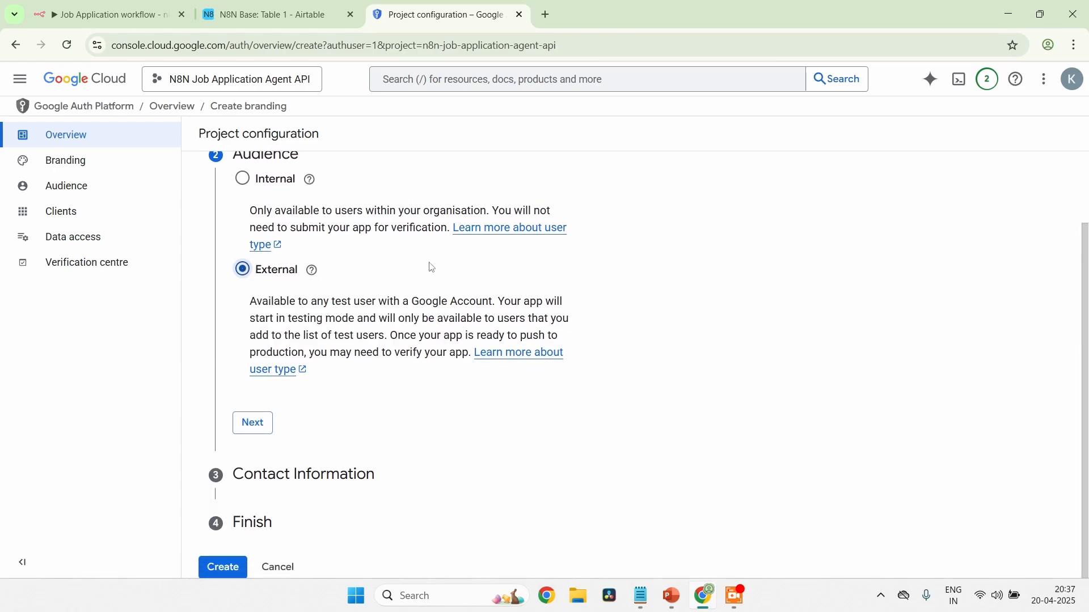
left_click(263, 423)
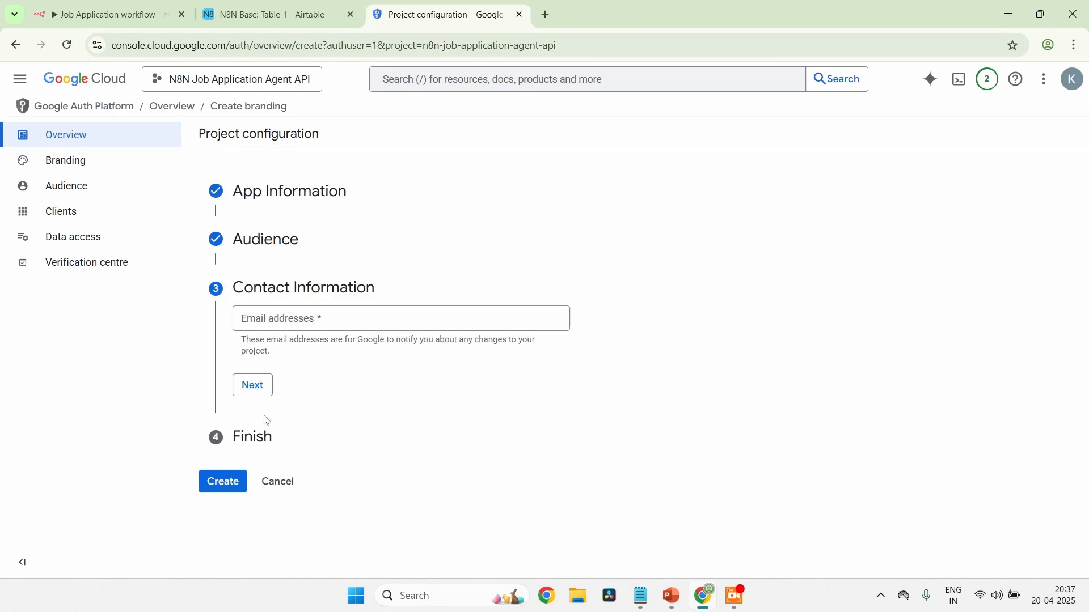
Enter the contact email address, agree to the Google API services user data policy, and create the OAuth configuration
left_click(321, 328)
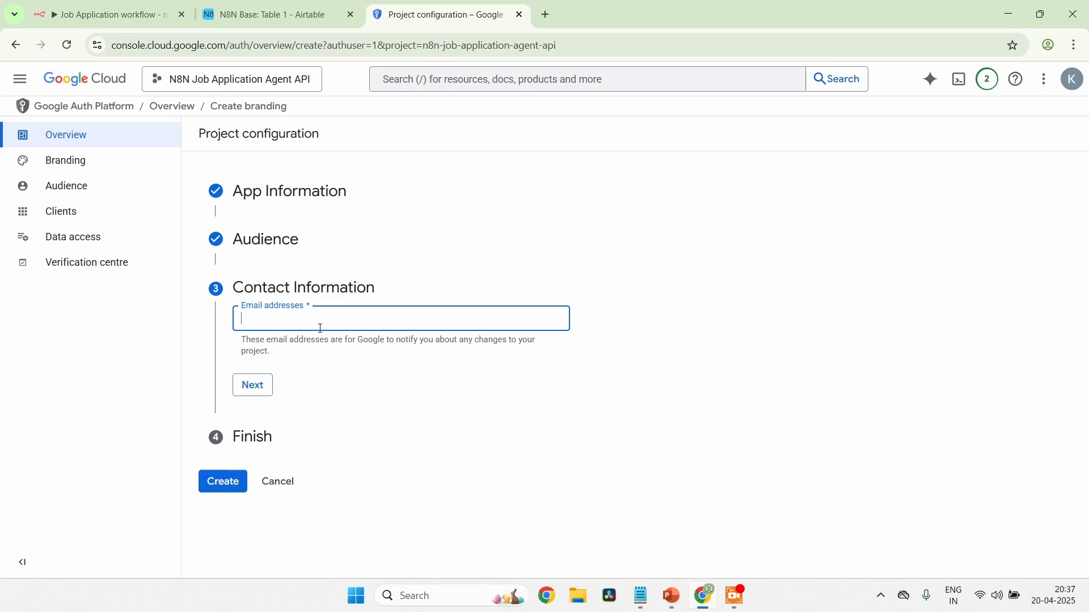
left_click(243, 385)
left_click(243, 361)
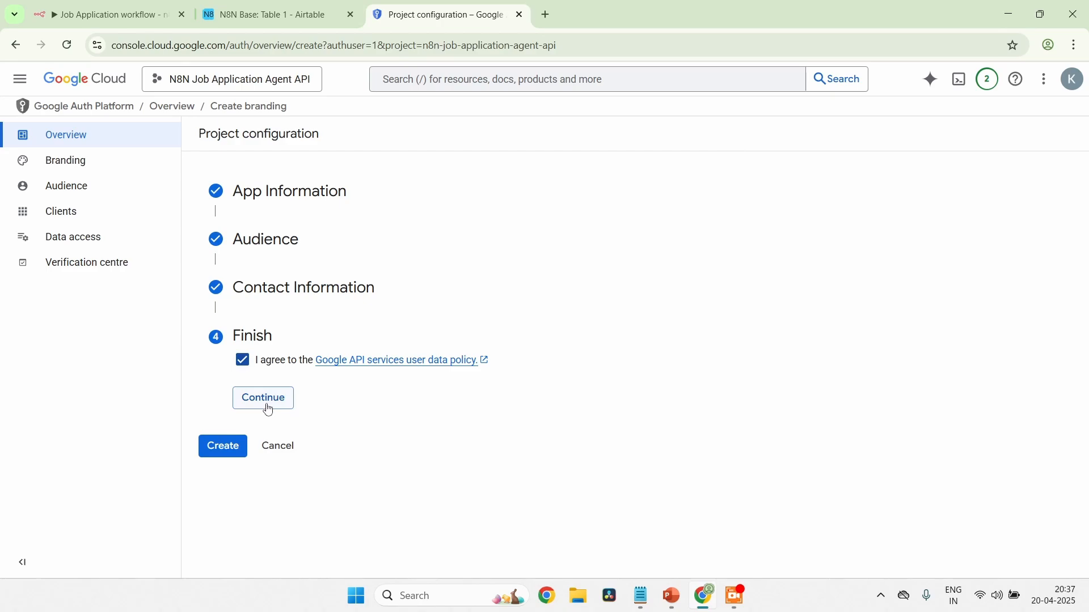
left_click(263, 397)
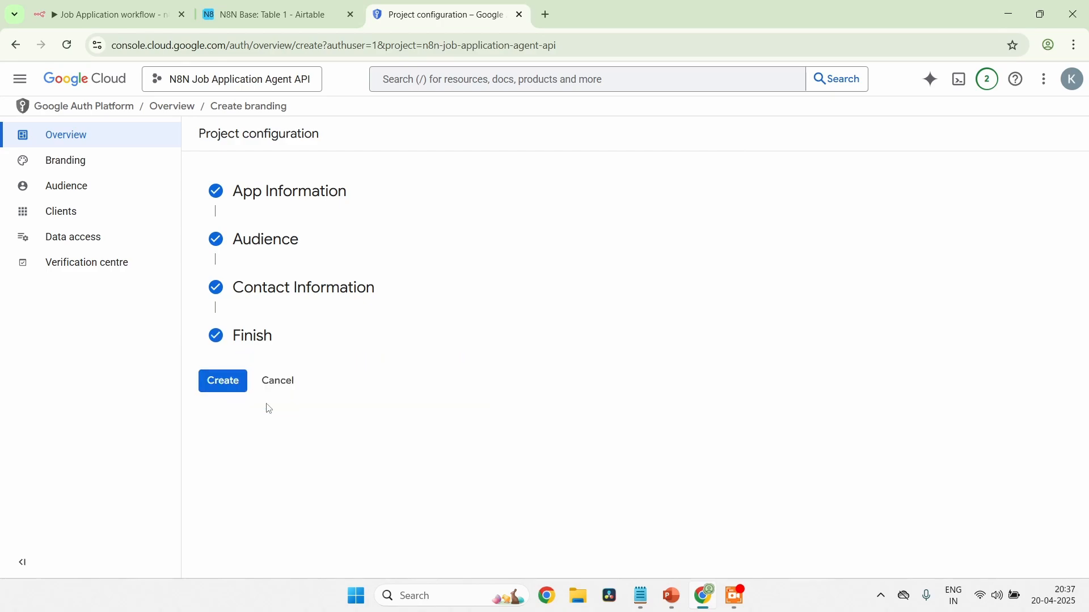
left_click(226, 395)
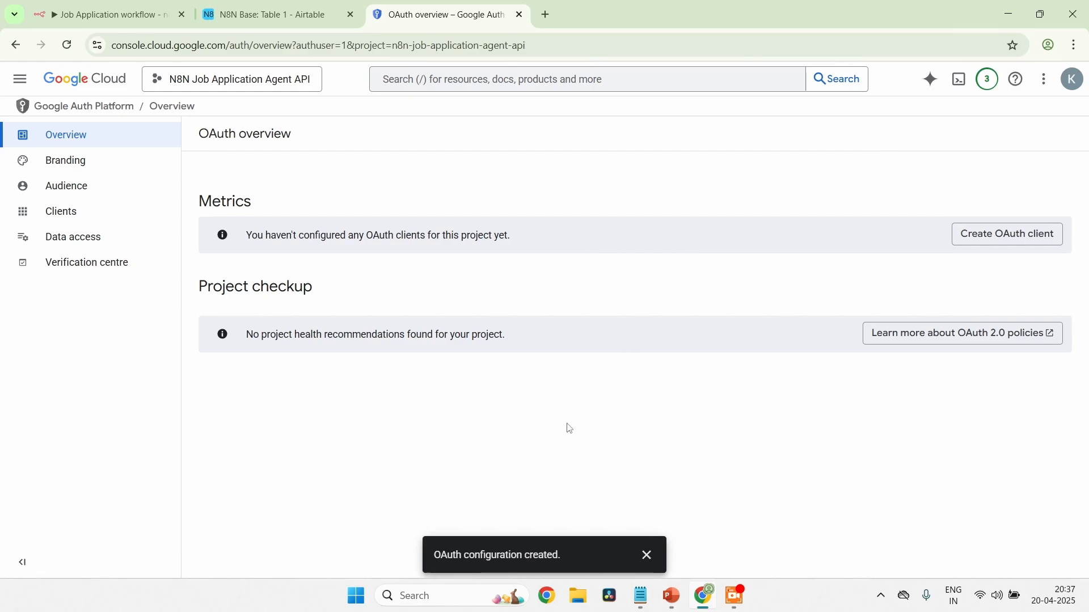
Start a new OAuth client of type Web application and name it N8N Test Application
left_click(1022, 241)
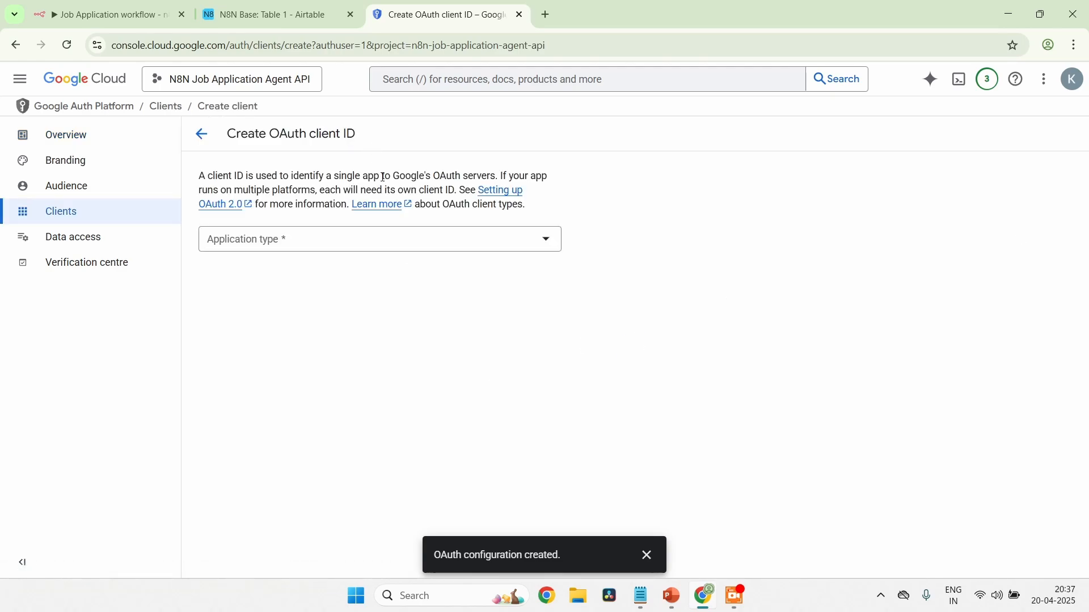
left_click(375, 246)
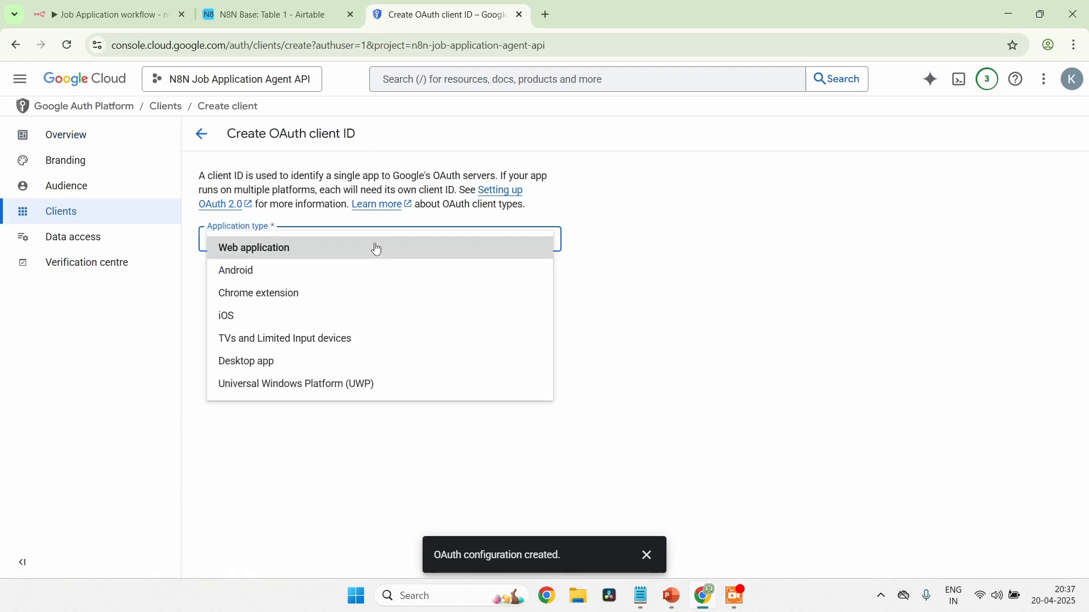
left_click(376, 249)
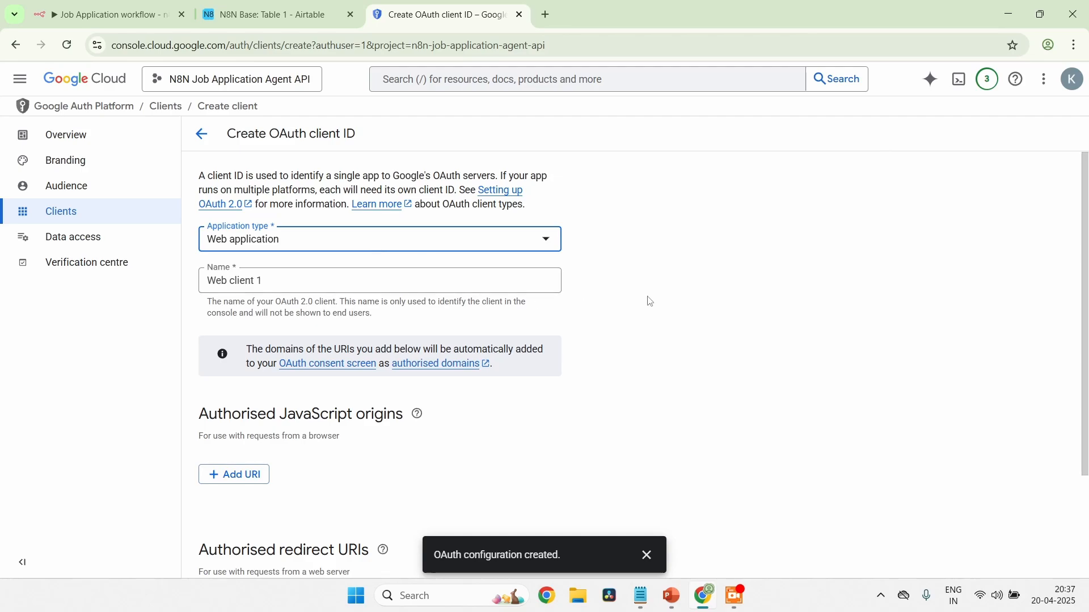
left_click(409, 286)
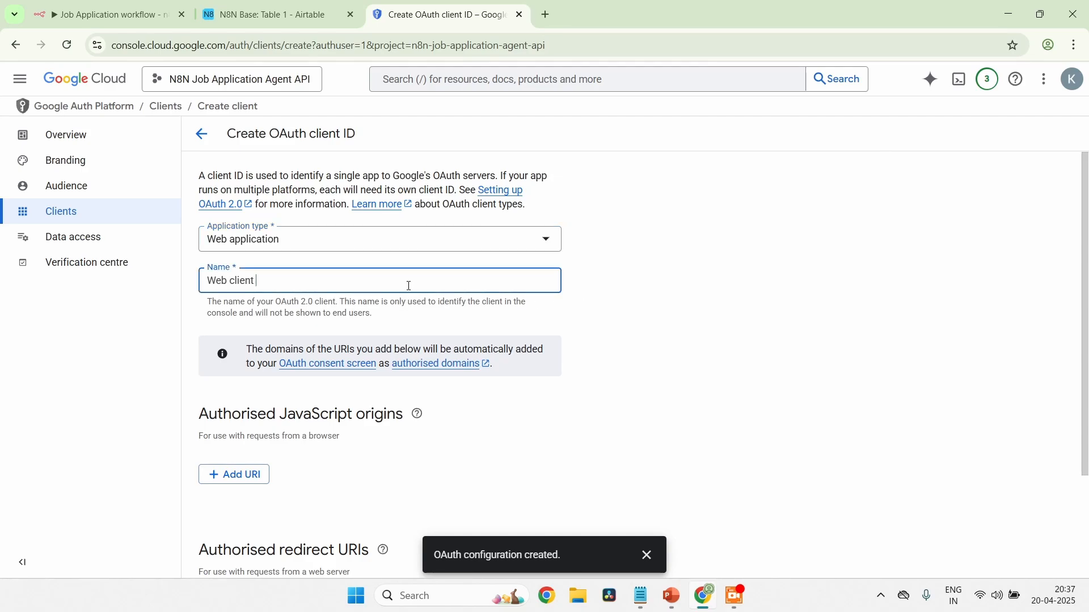
key("BackSpace")
key("BackSpace")
key("BackSpace")
key("BackSpace")
key("BackSpace")
key("BackSpace")
key("BackSpace")
key("BackSpace")
key("BackSpace")
key("BackSpace")
key("BackSpace")
type("N8N Test Applicatio")
scroll(578, 411, "down", 3)
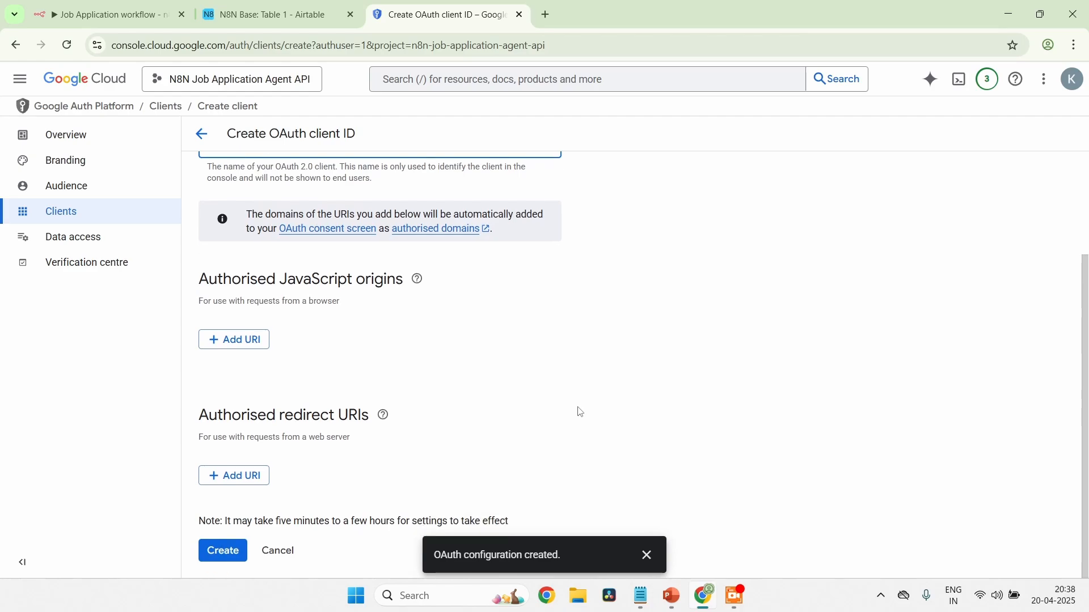
left_click(237, 475)
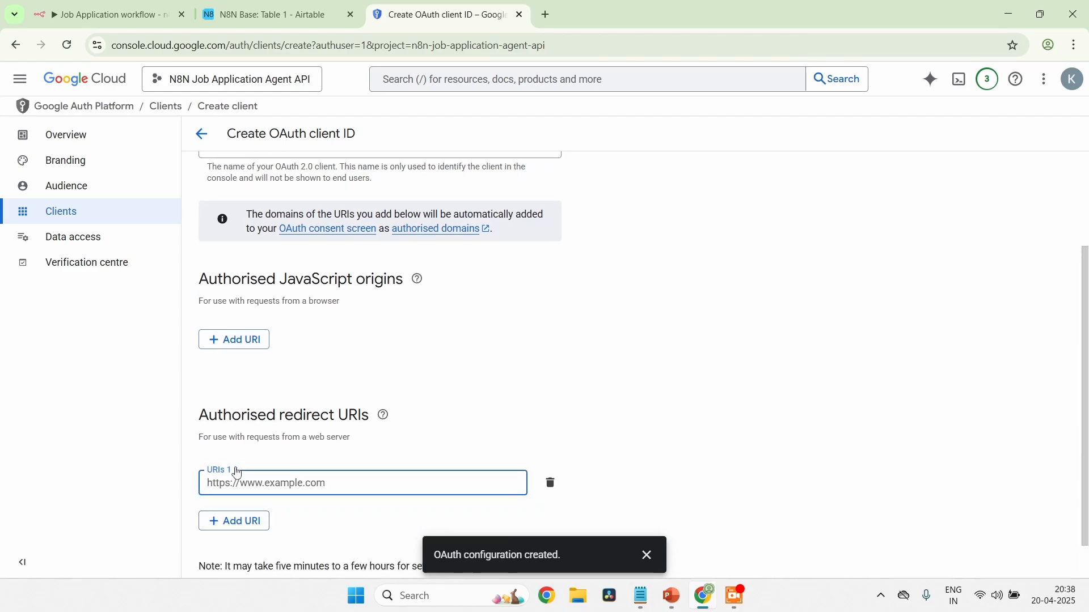
scroll(443, 406, "down", 1)
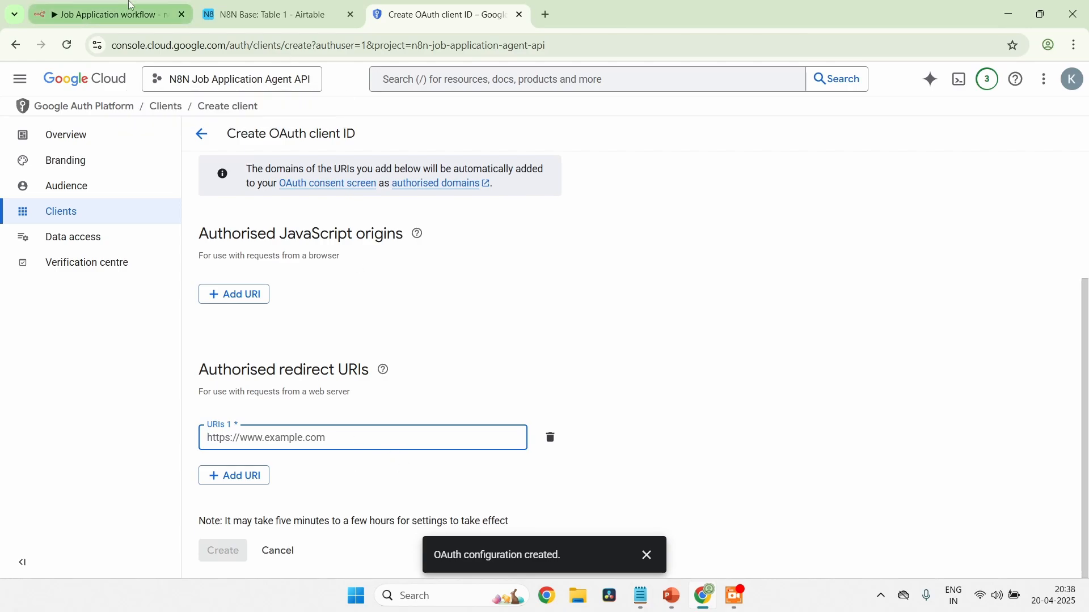
left_click(111, 14)
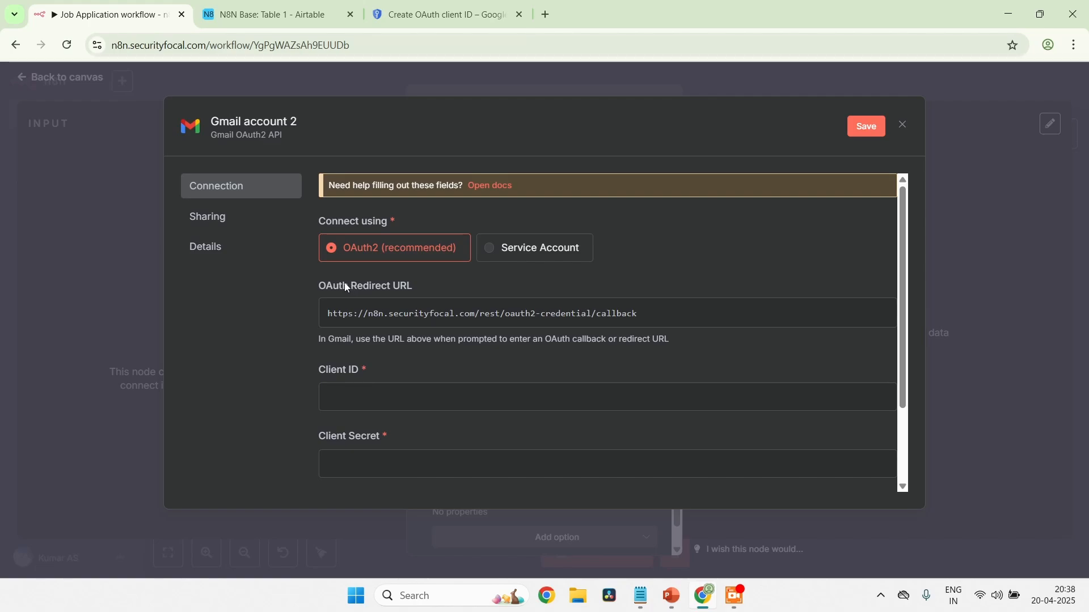
left_click(844, 315)
left_click(448, 23)
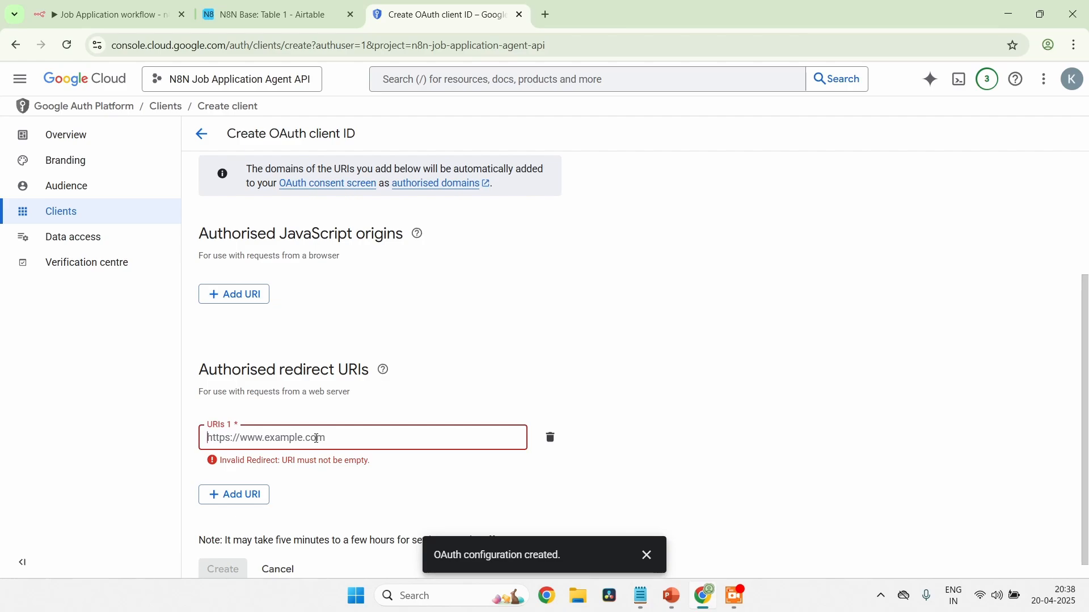
key("ctrl+v")
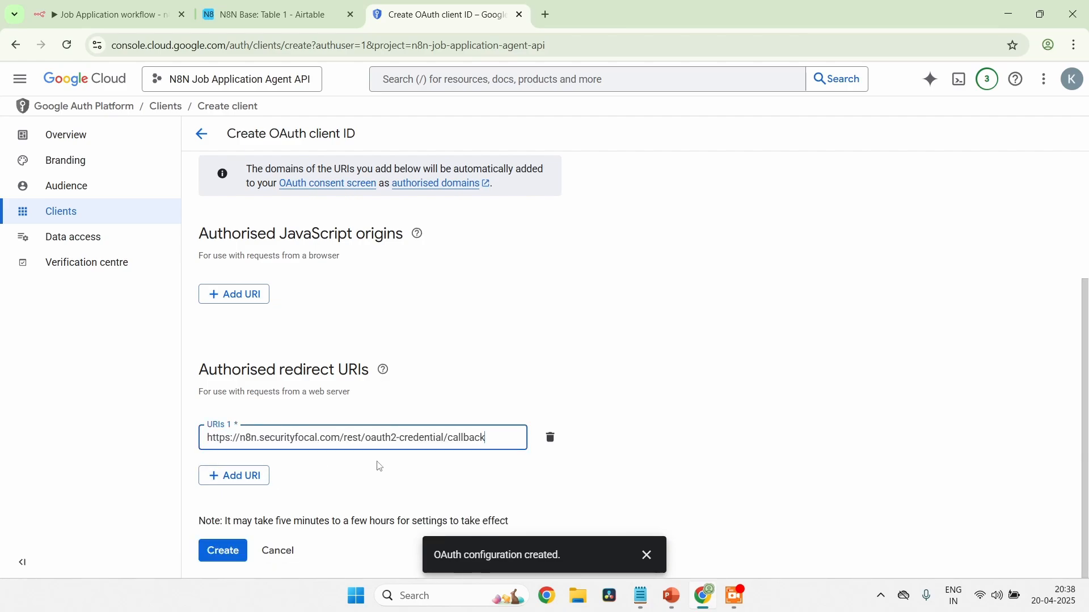
Review the client settings, create the OAuth client, and close its confirmation dialog
scroll(379, 466, "up", 1)
scroll(377, 468, "down", 1)
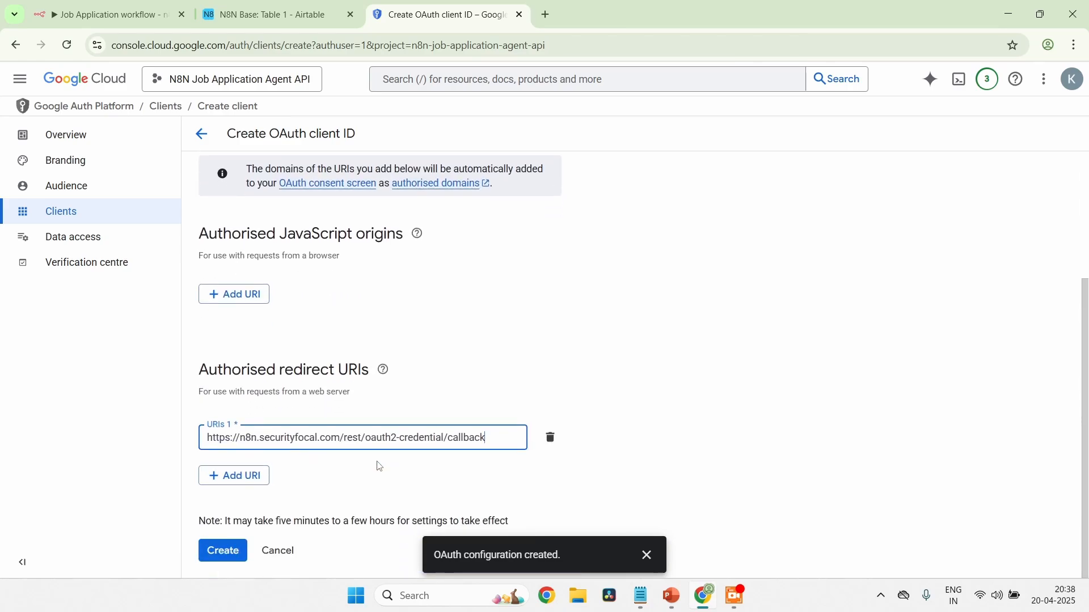
left_click(215, 559)
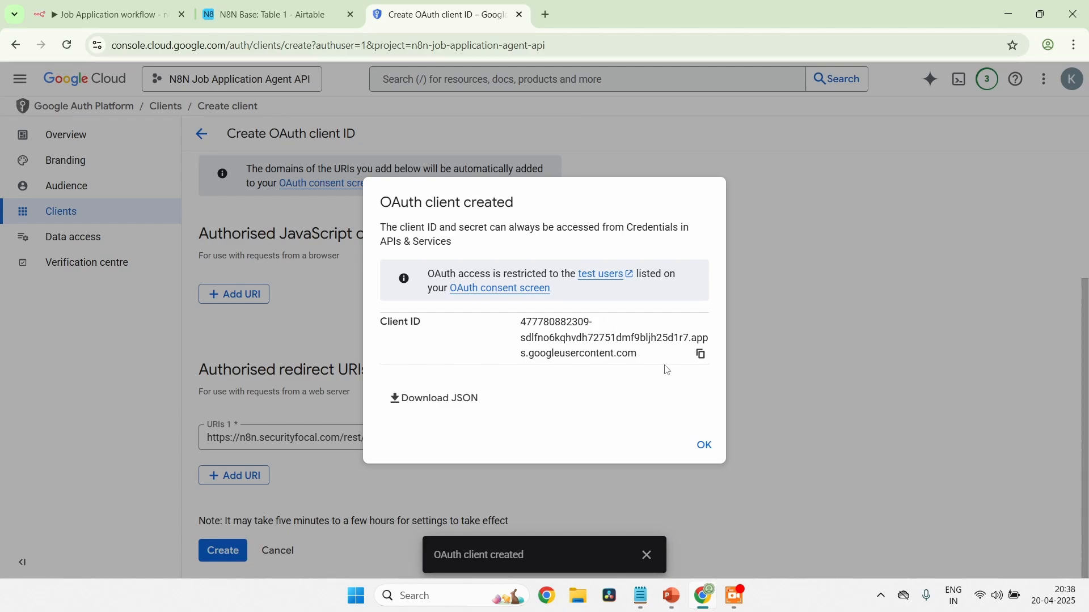
left_click(704, 447)
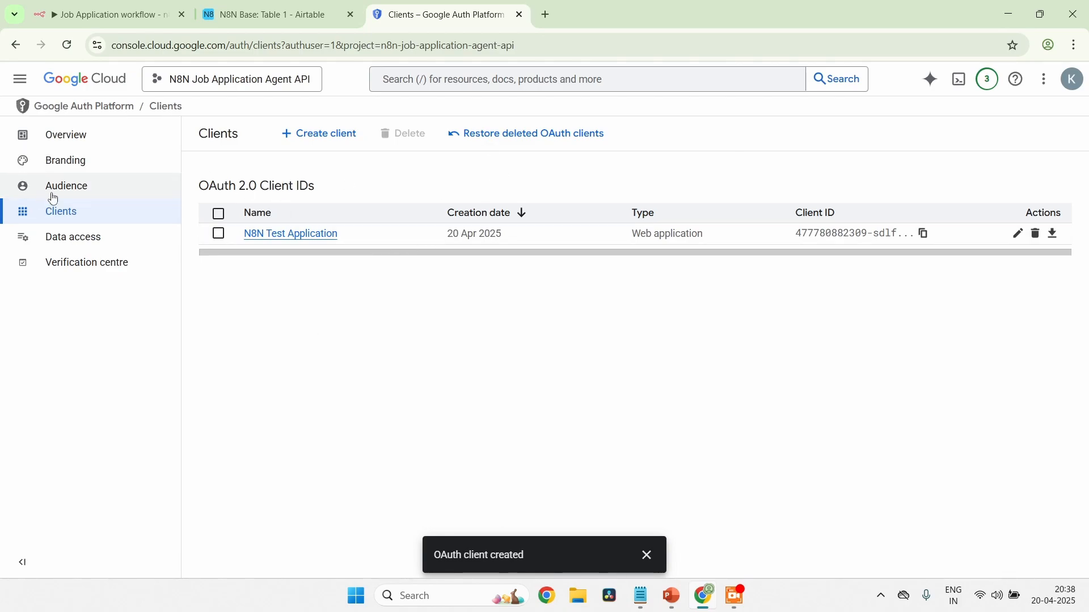
Add the account's email address as a test user in the Audience settings and save it
left_click(79, 200)
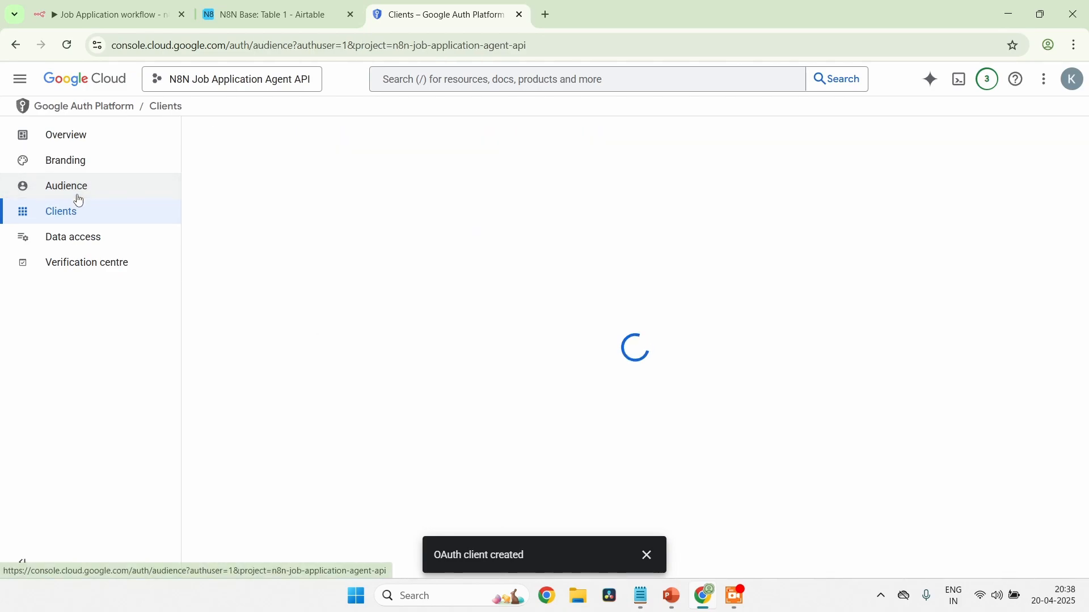
scroll(447, 307, "down", 3)
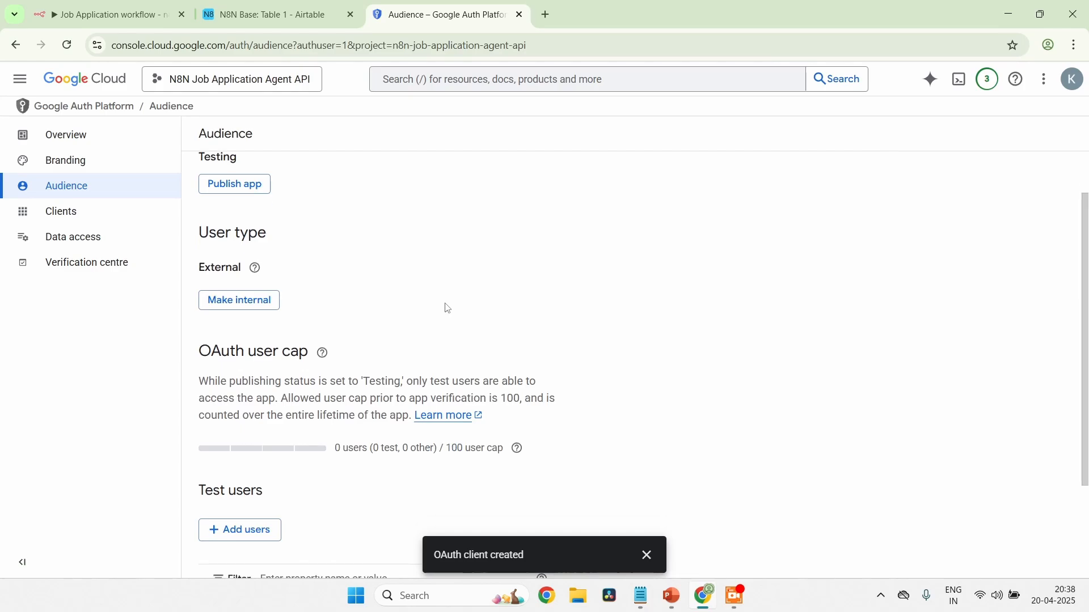
left_click(265, 403)
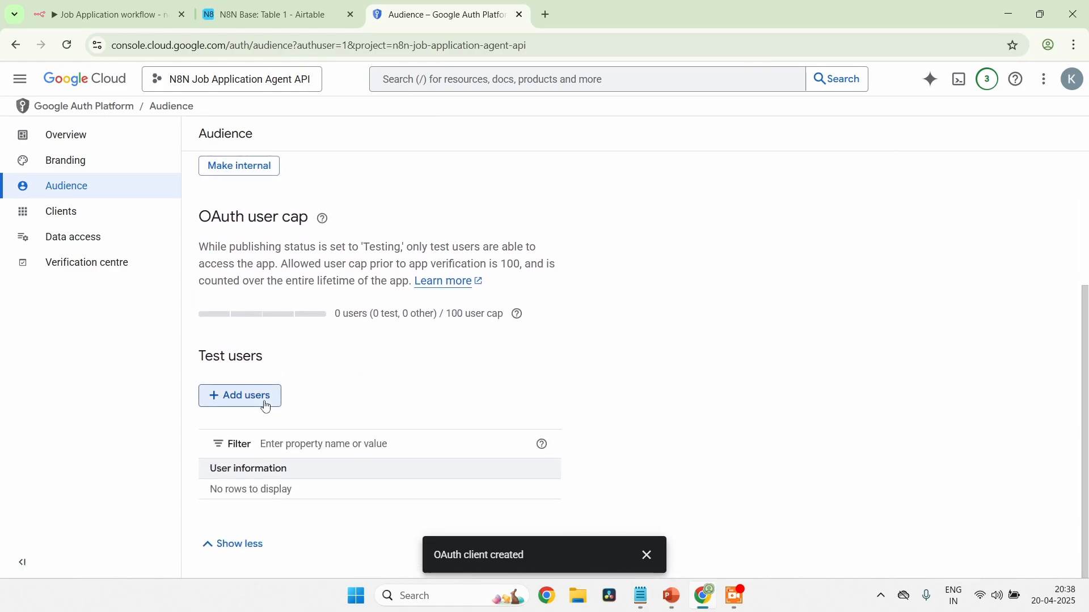
left_click(686, 213)
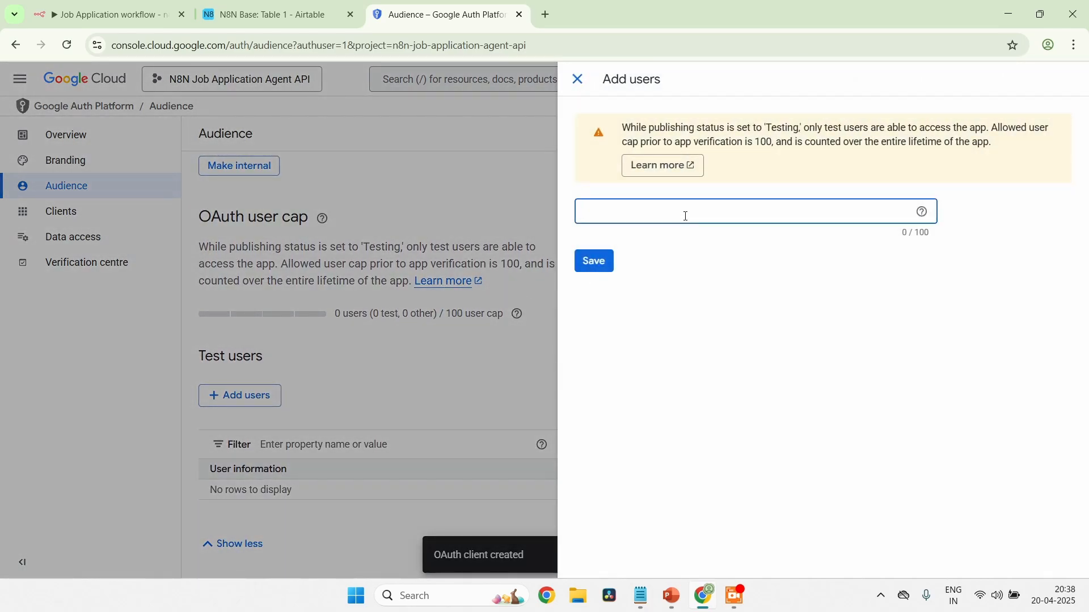
left_click(592, 262)
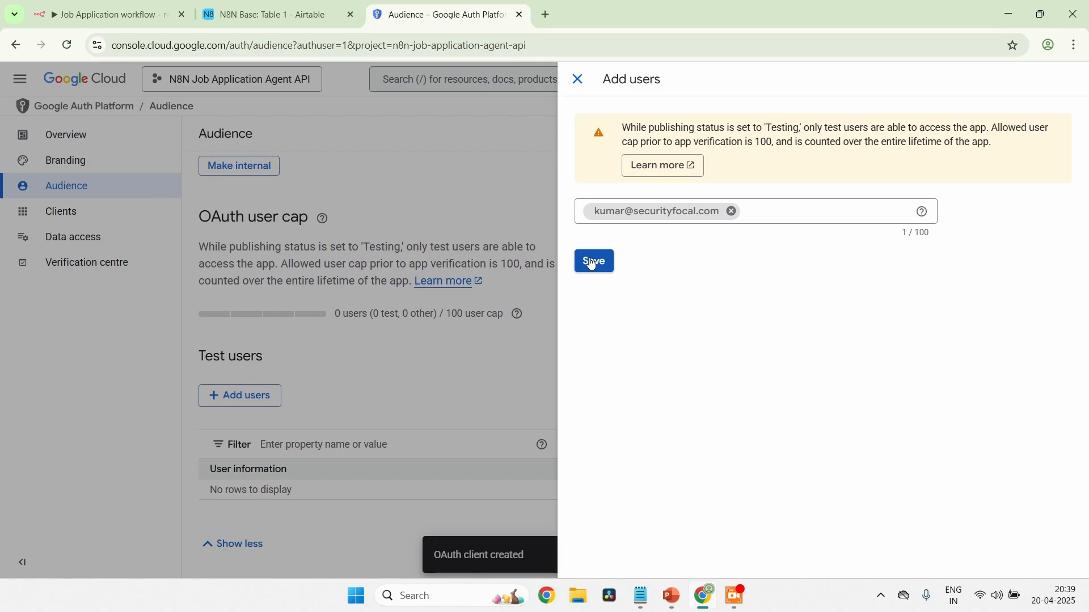
left_click(592, 263)
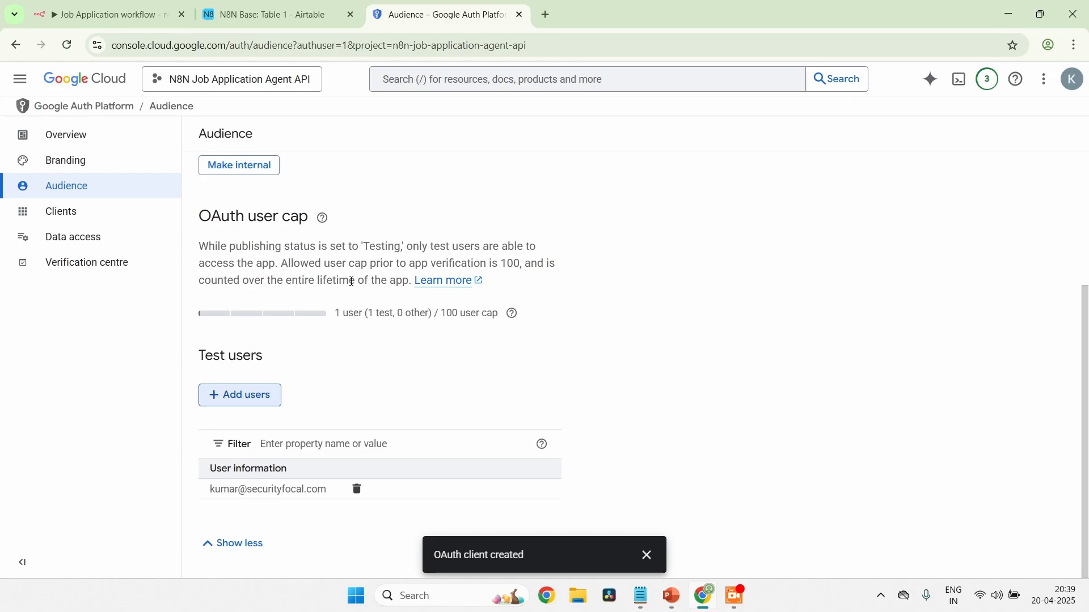
Copy the Client ID of the N8N Test Application OAuth client into the Client ID field of the n8n Gmail credential
left_click(94, 222)
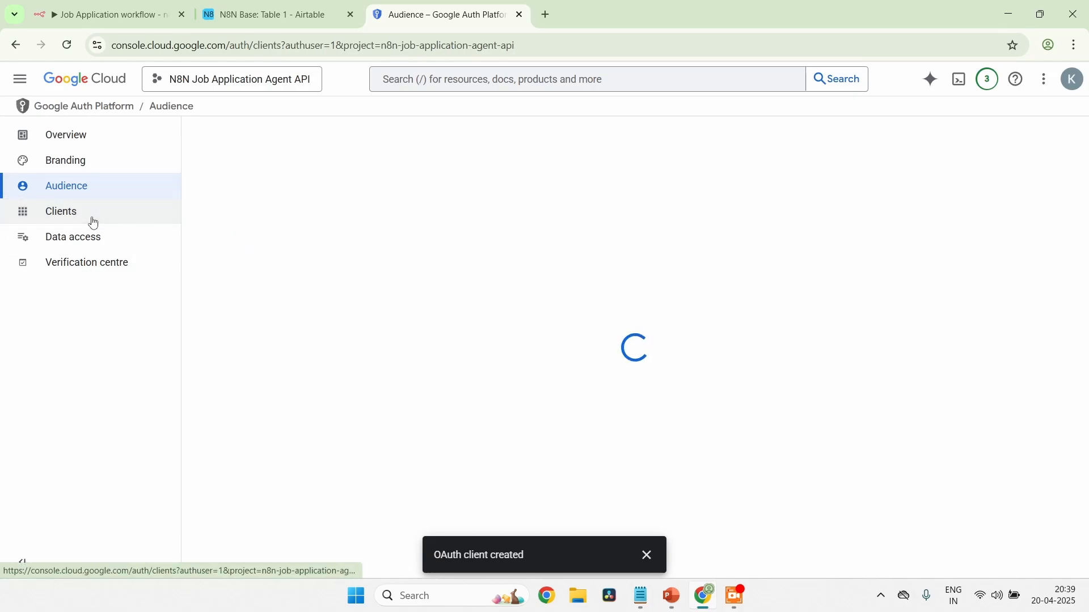
left_click(298, 245)
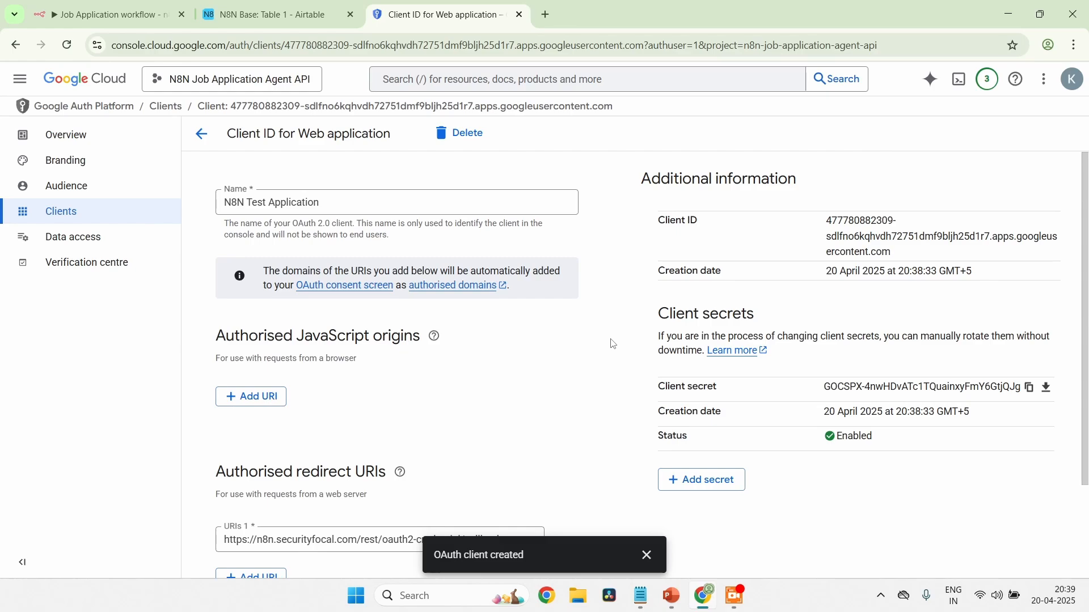
scroll(907, 479, "down", 3)
scroll(909, 481, "up", 3)
left_click_drag(828, 220, 899, 255)
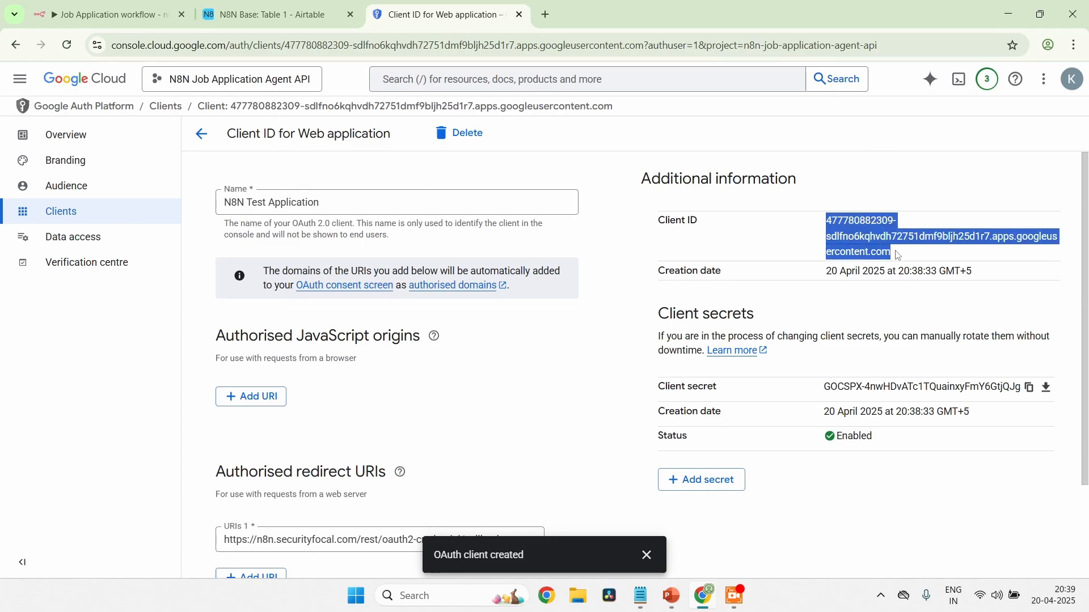
left_click(104, 10)
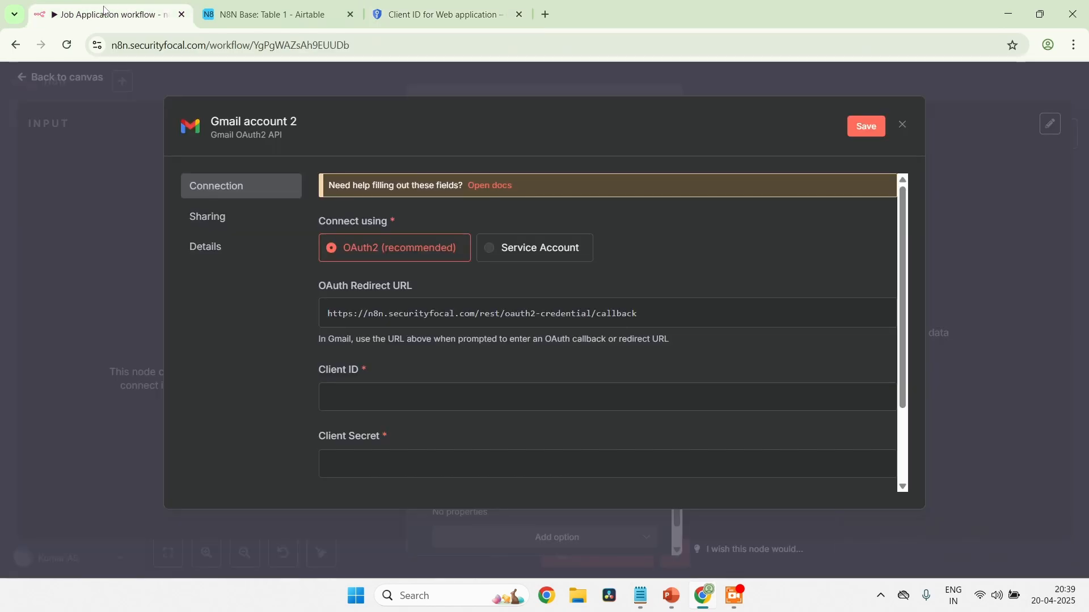
left_click(403, 397)
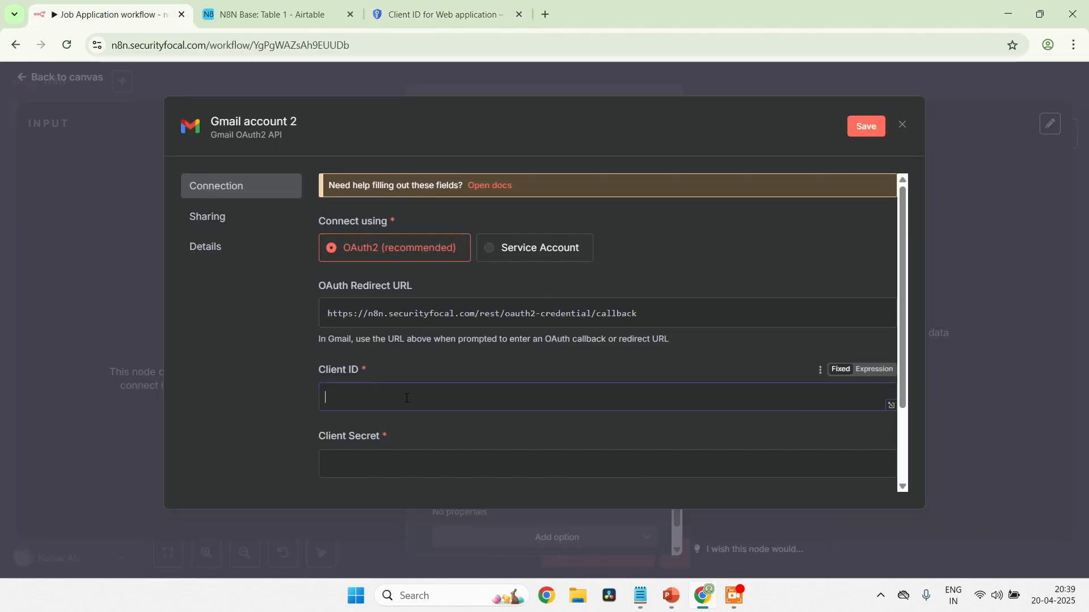
key("ctrl+v")
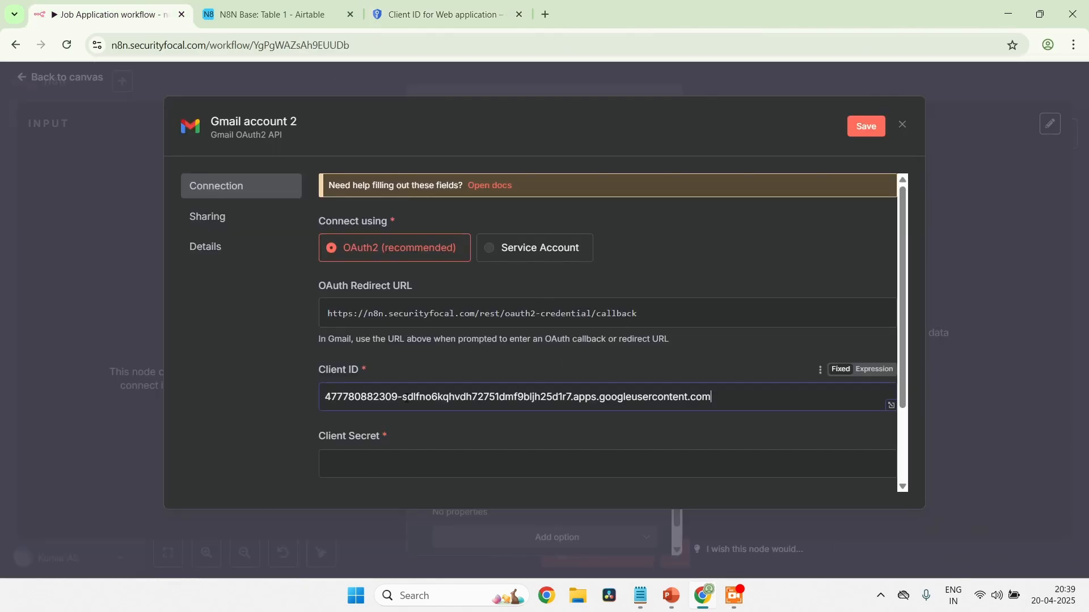
Copy the OAuth client's secret from Google Cloud into the Client Secret field of the n8n Gmail credential
left_click(423, 11)
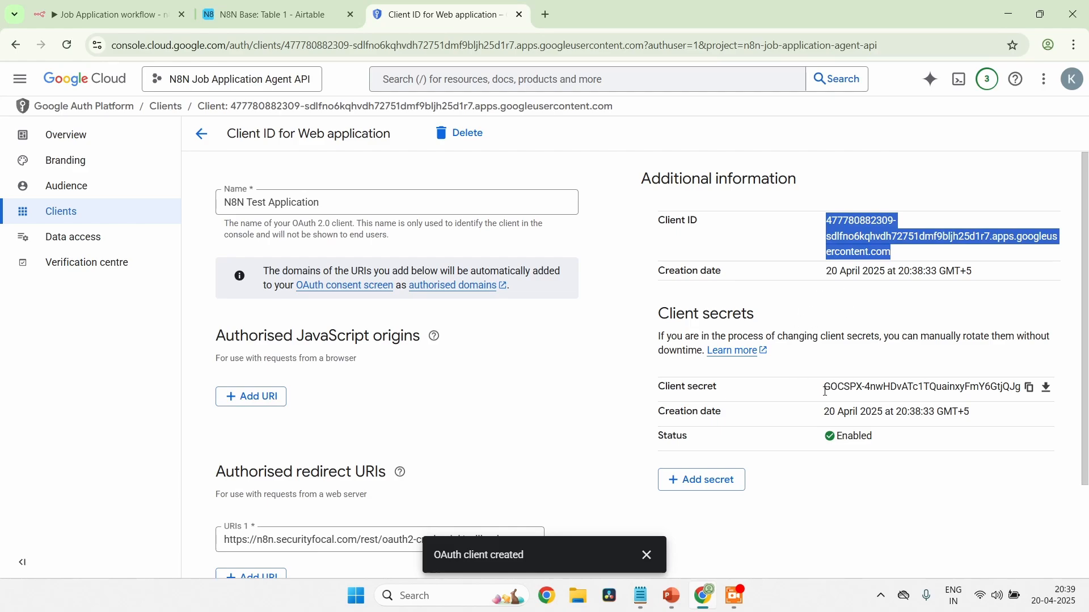
left_click(1029, 388)
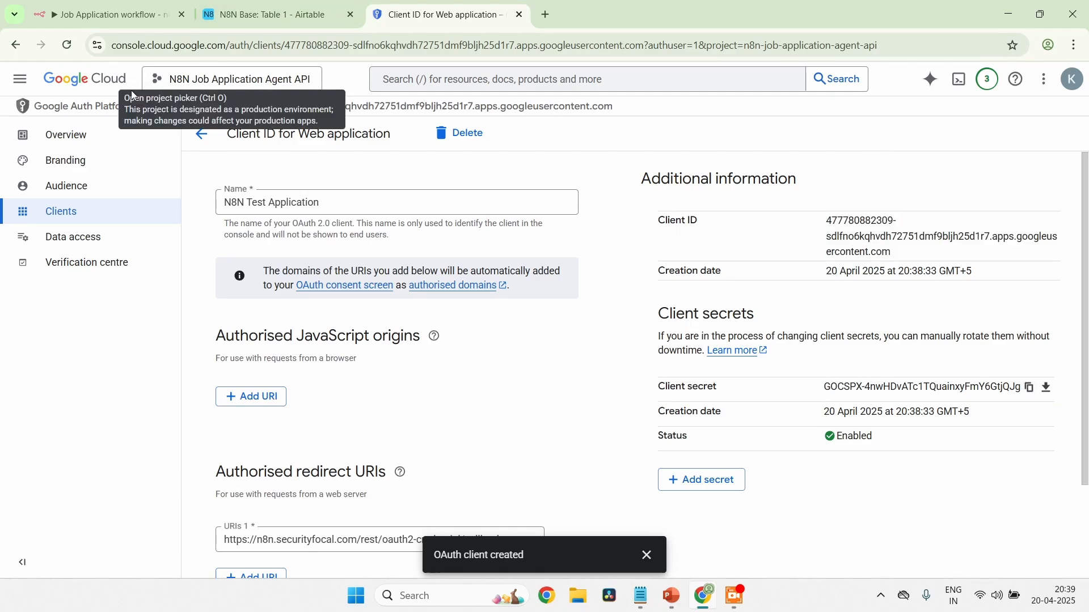
left_click(88, 21)
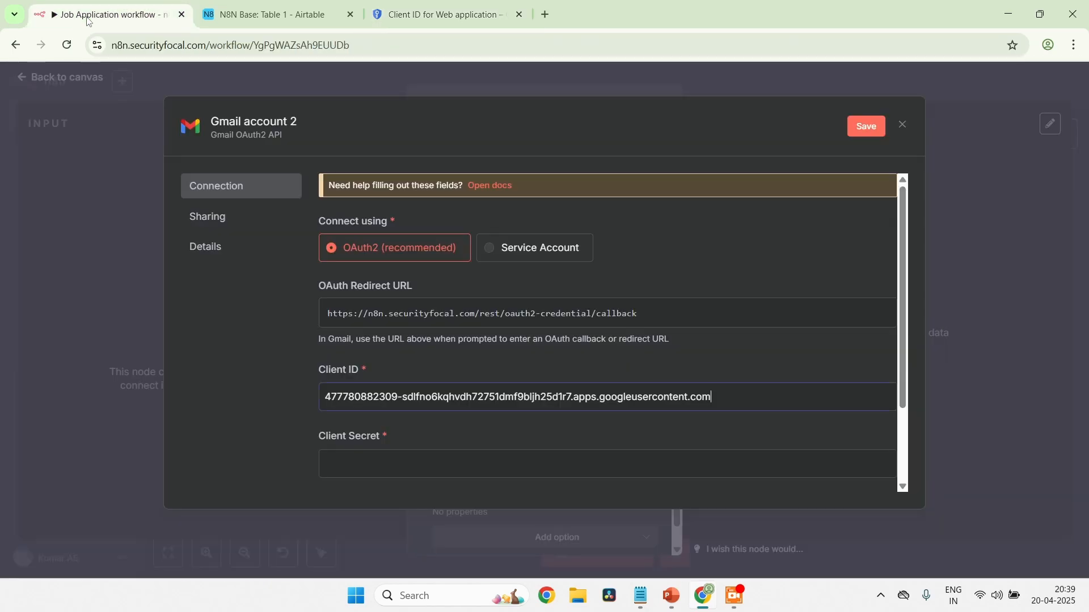
left_click(383, 464)
key("ctrl+v")
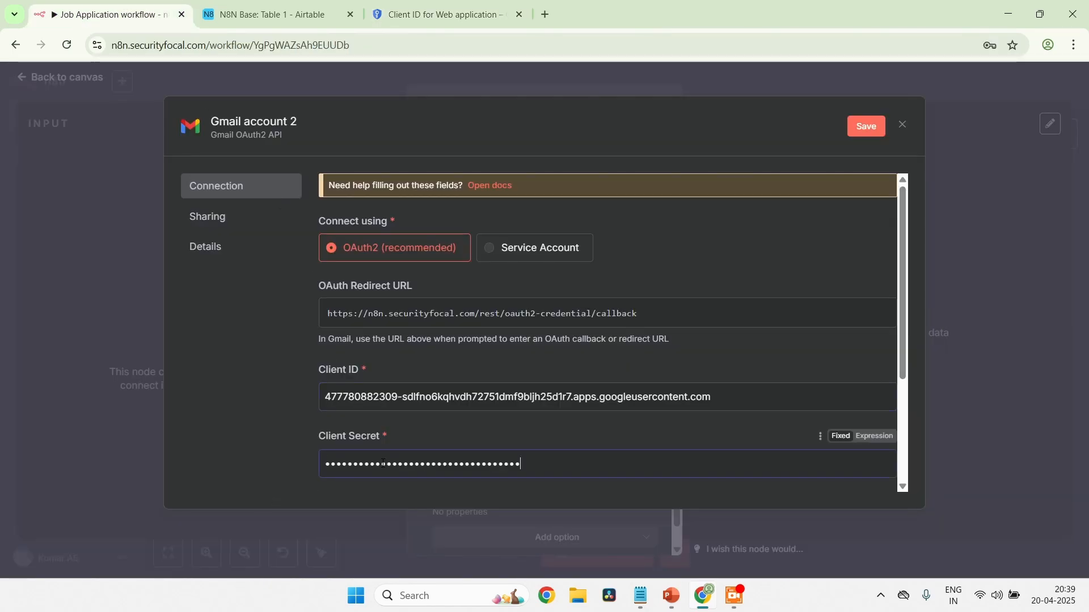
Sign in with Google using the test user's account, allow the requested Gmail access, and close the credential dialog
scroll(533, 456, "down", 3)
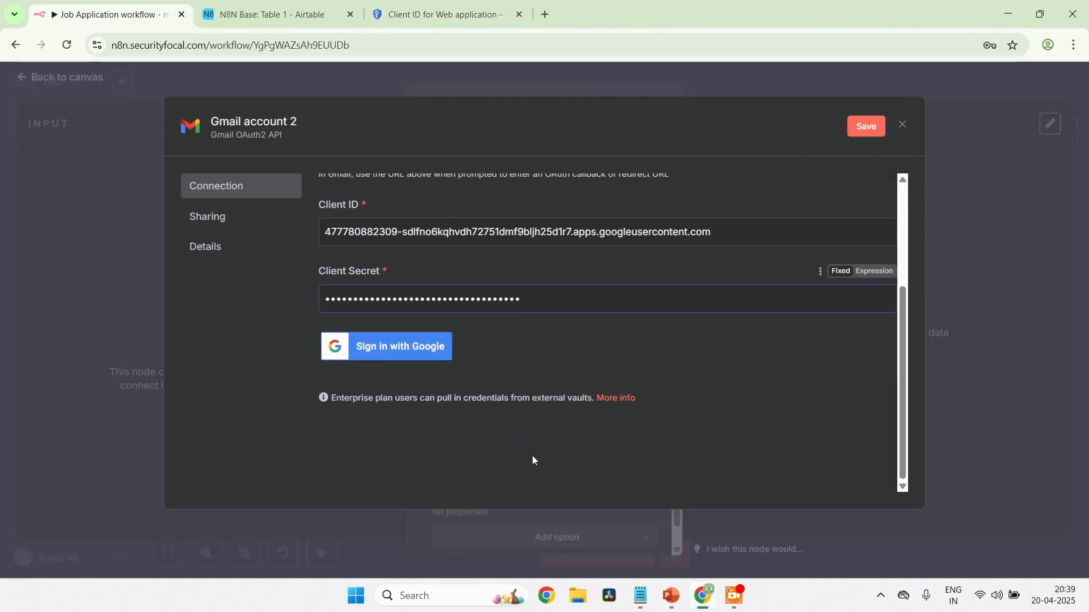
left_click(419, 346)
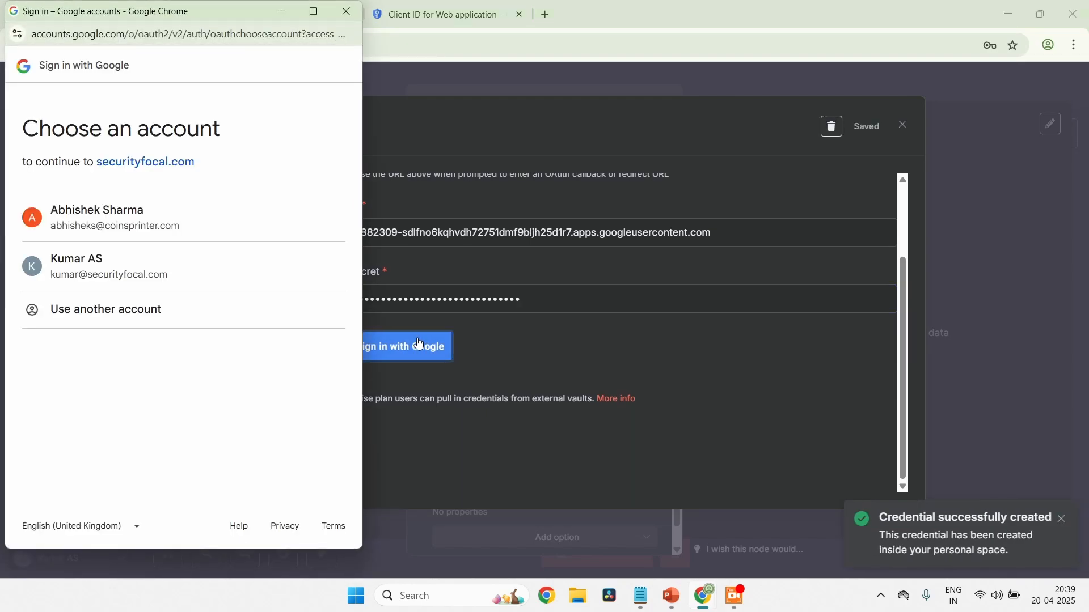
left_click(107, 276)
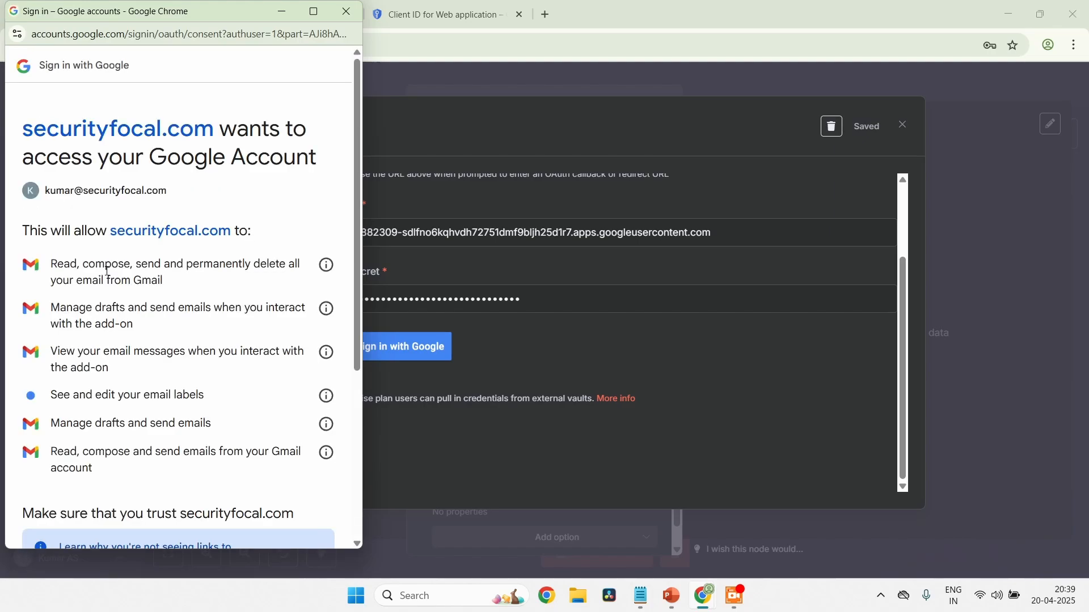
scroll(108, 273, "down", 5)
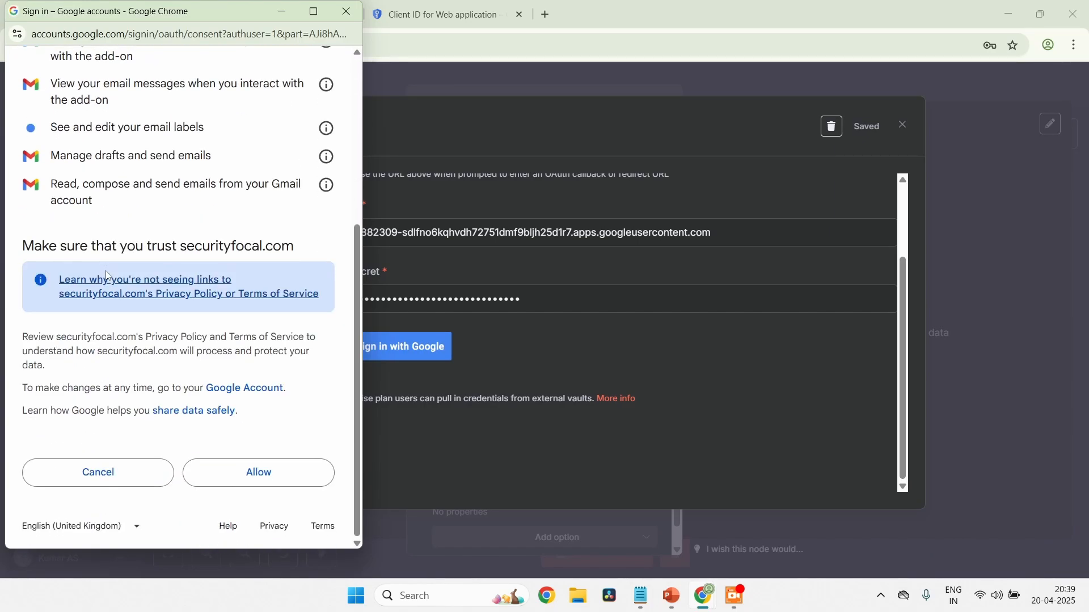
left_click(286, 486)
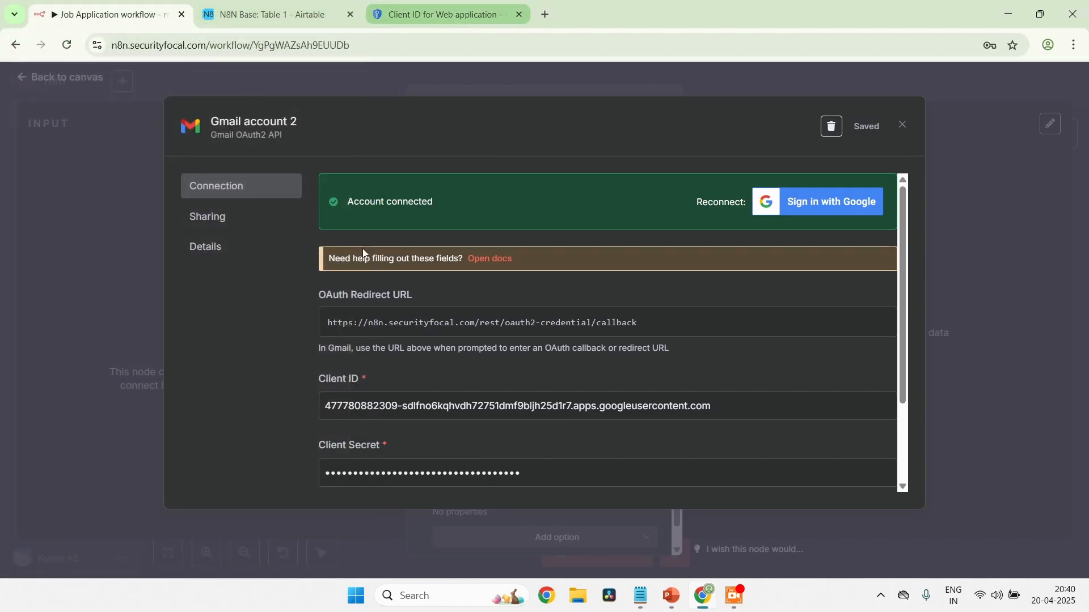
scroll(601, 422, "down", 2)
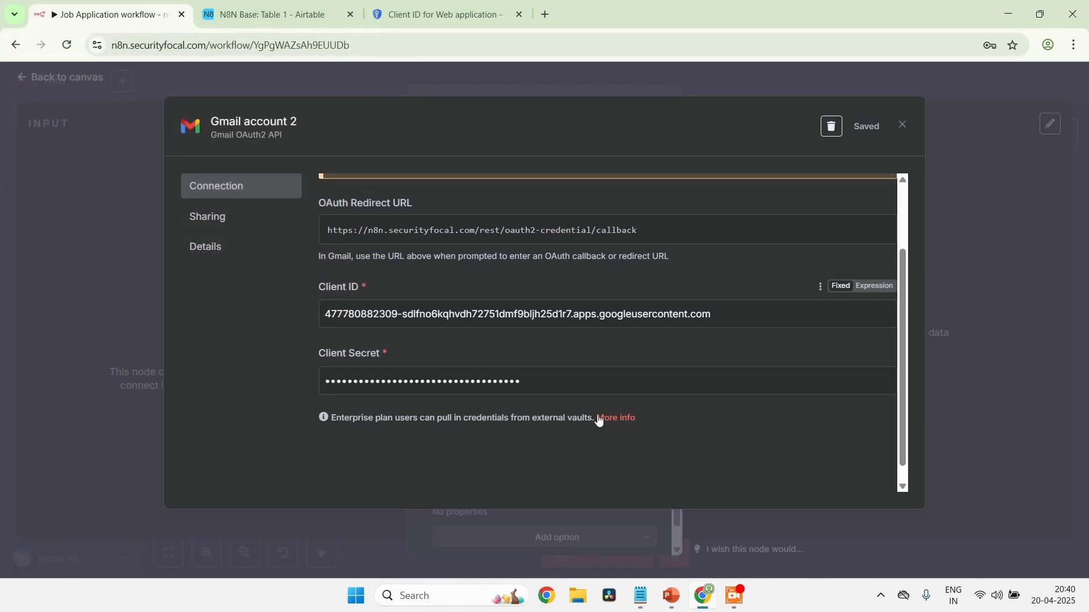
scroll(598, 420, "up", 2)
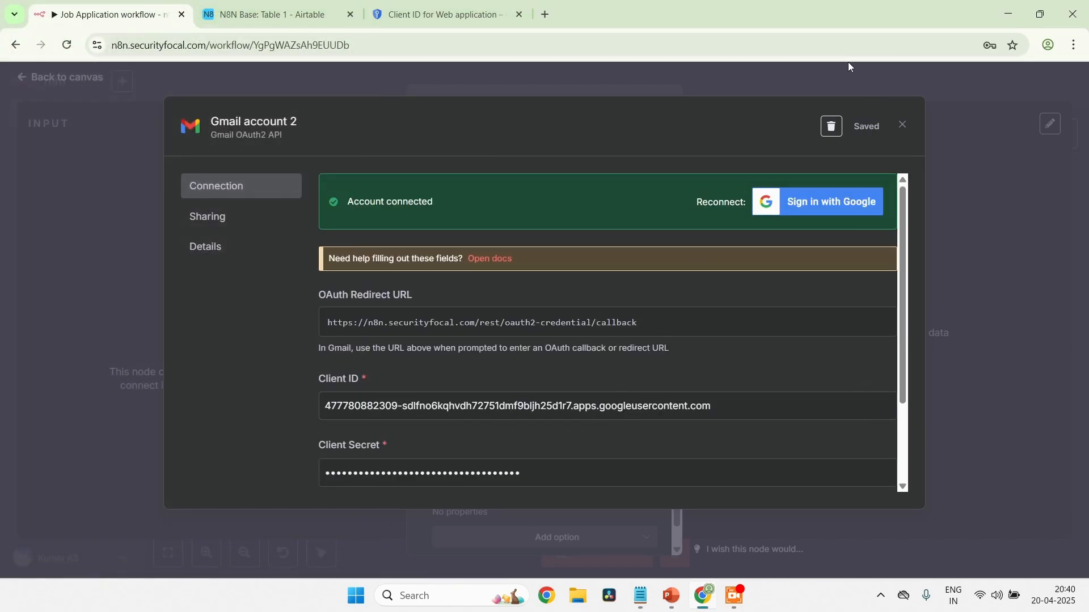
left_click(905, 125)
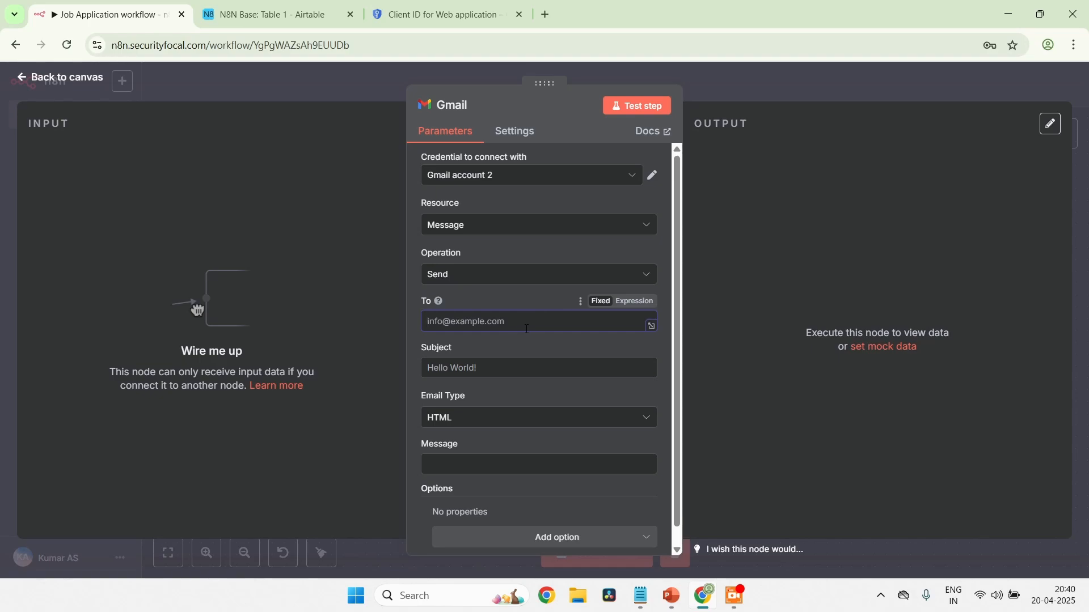
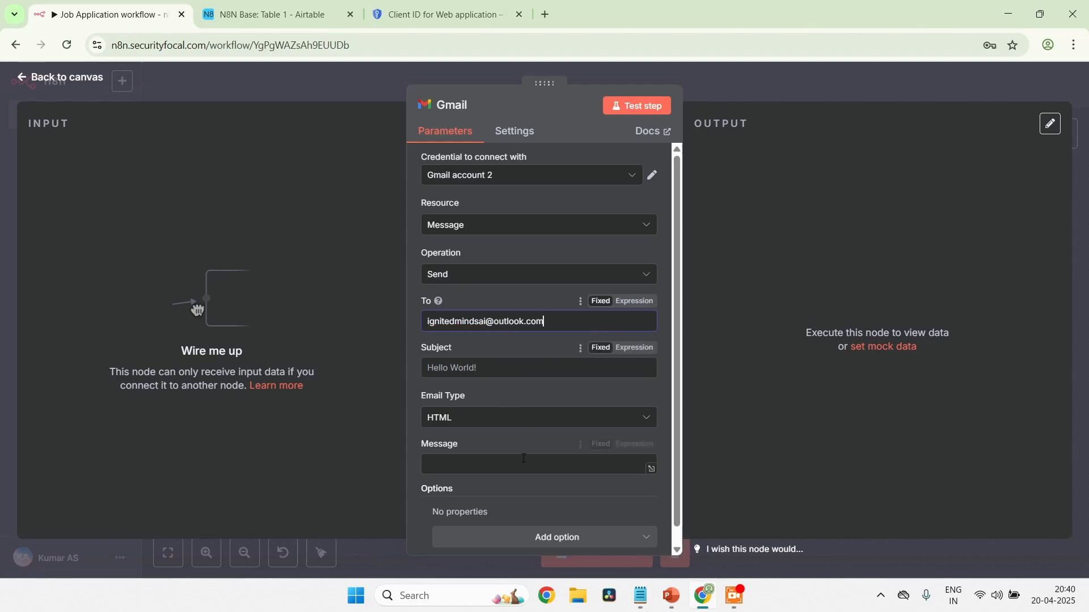
Enter the recipient's email address in the Gmail node's To field and try to test the step
scroll(524, 459, "down", 1)
scroll(567, 272, "up", 1)
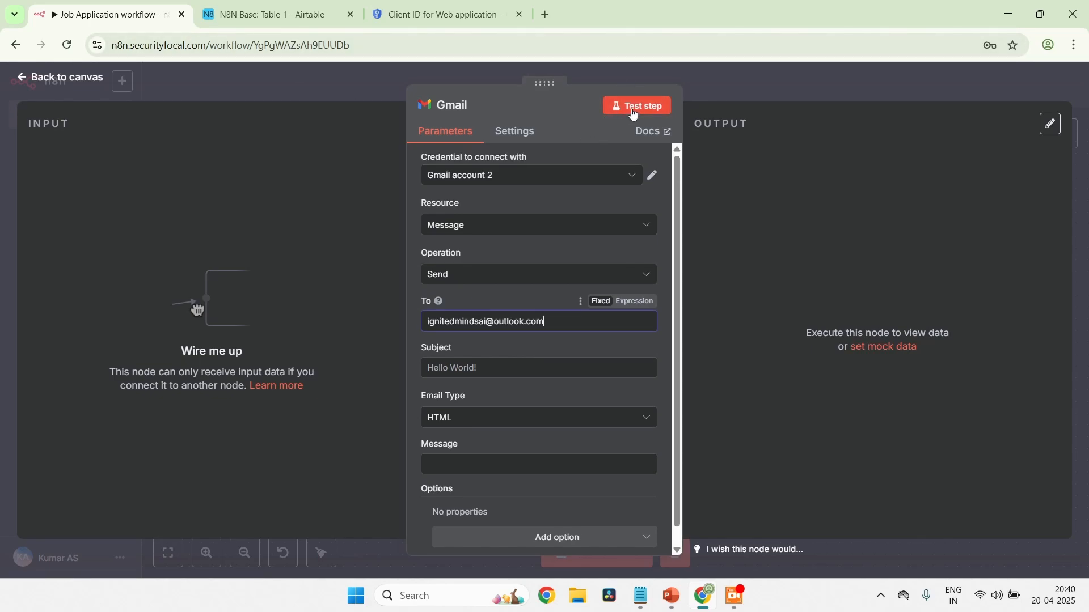
left_click(634, 115)
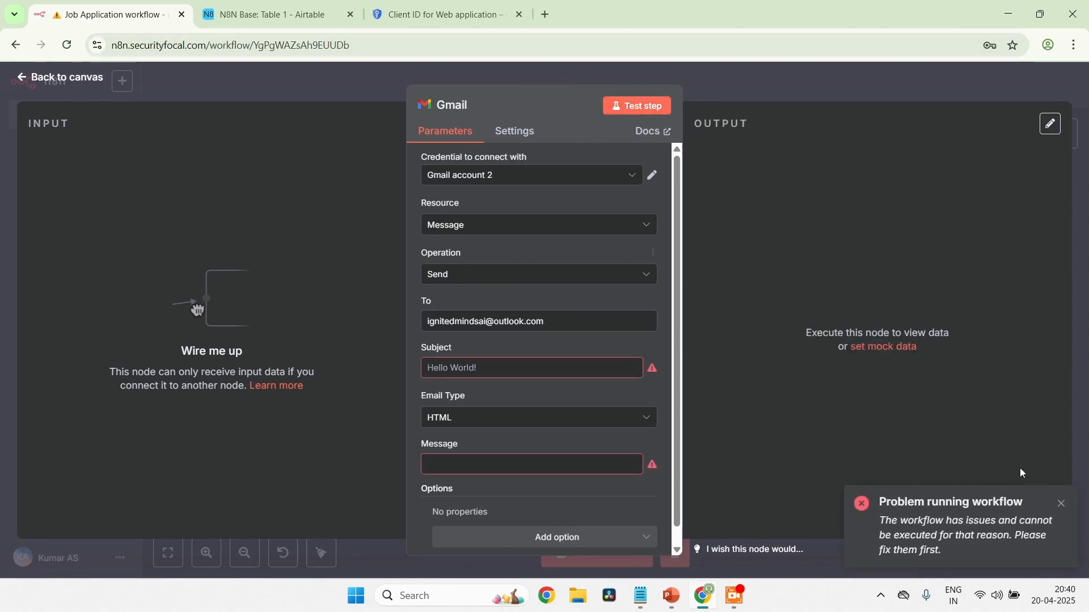
left_click(1062, 504)
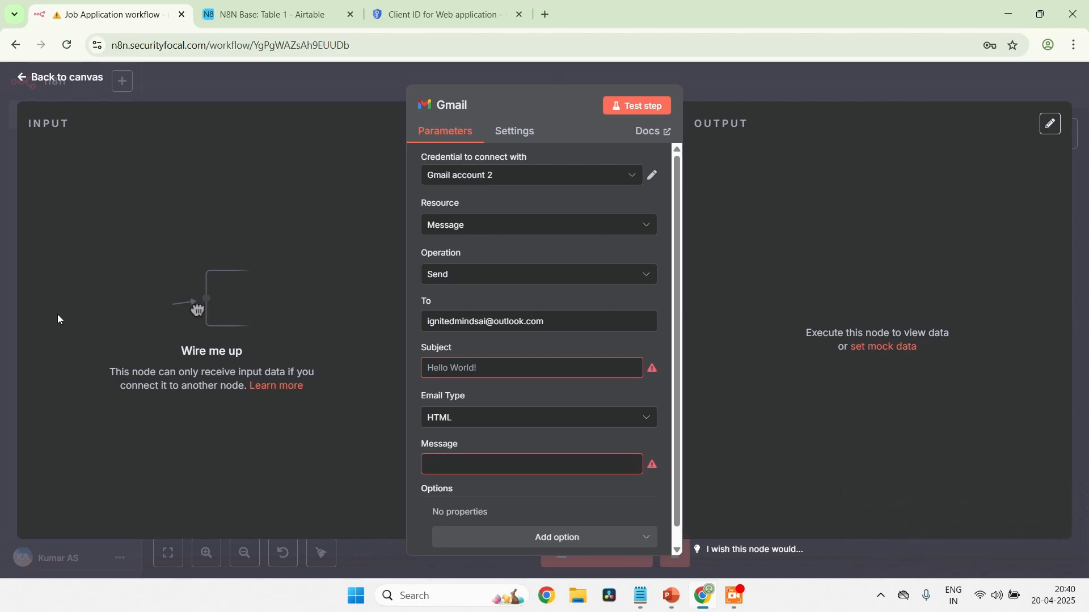
Return to the canvas and connect the OpenAI node's output to the Gmail node's input
left_click(26, 84)
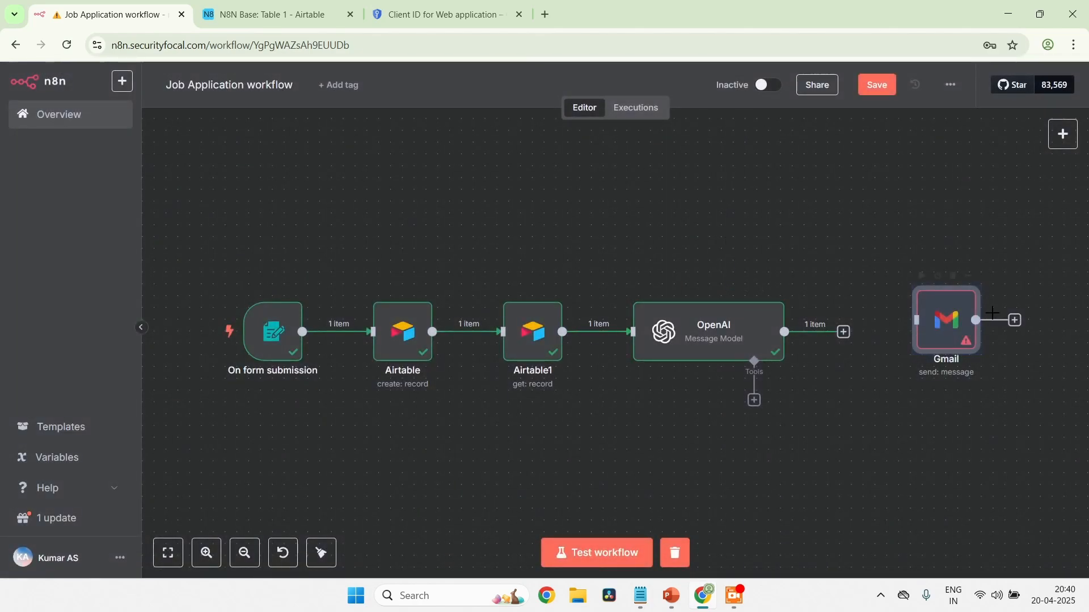
left_click_drag(919, 321, 858, 332)
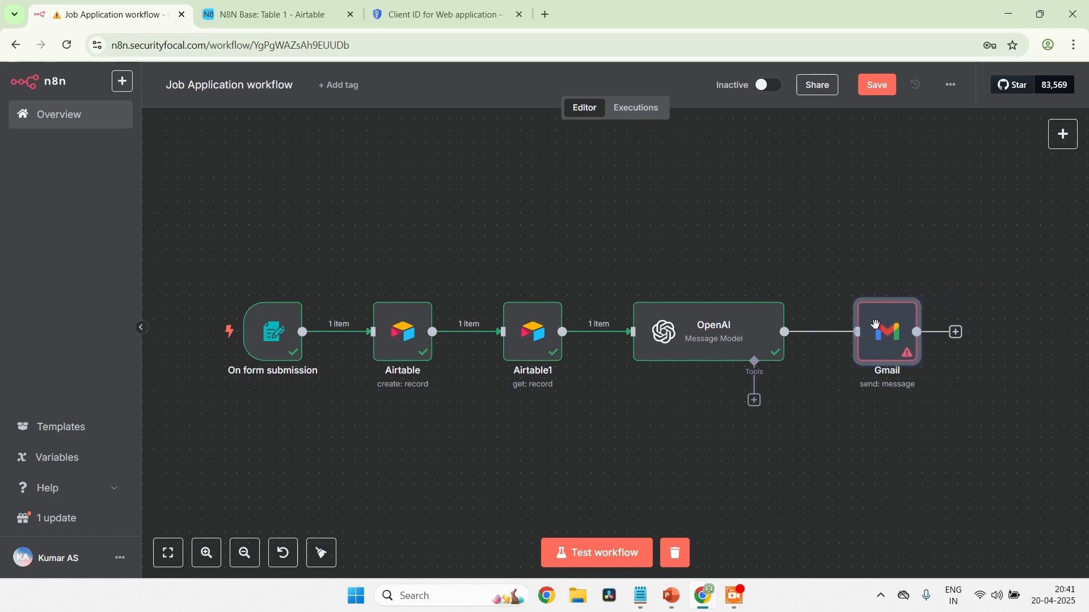
left_click(798, 452)
Map OpenAI's email_subject to the Gmail node's Subject and email_body to its Message
double_click(894, 343)
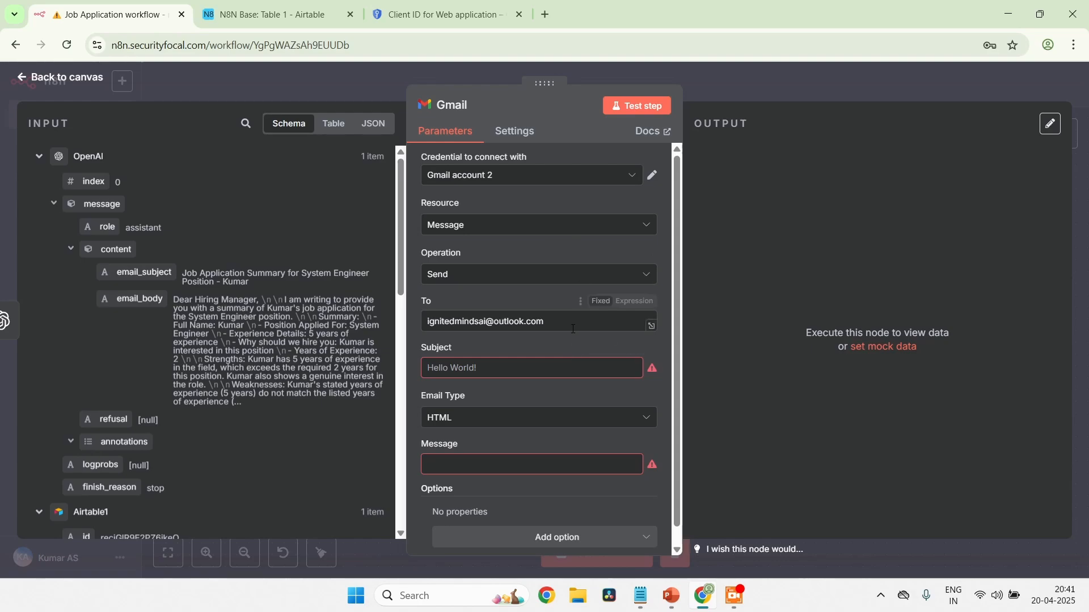
scroll(573, 329, "down", 1)
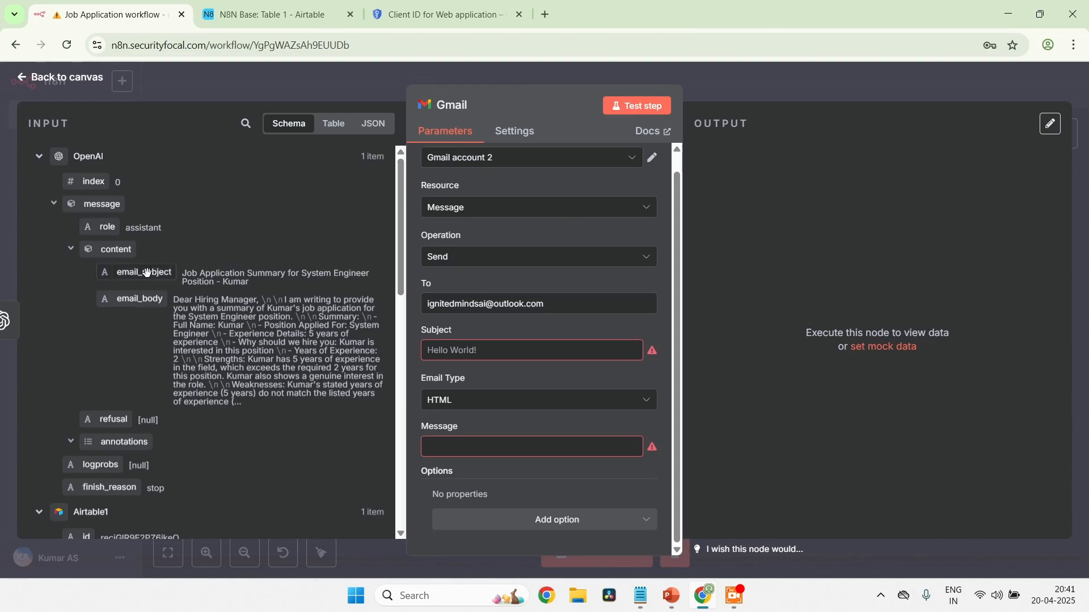
left_click_drag(147, 273, 497, 346)
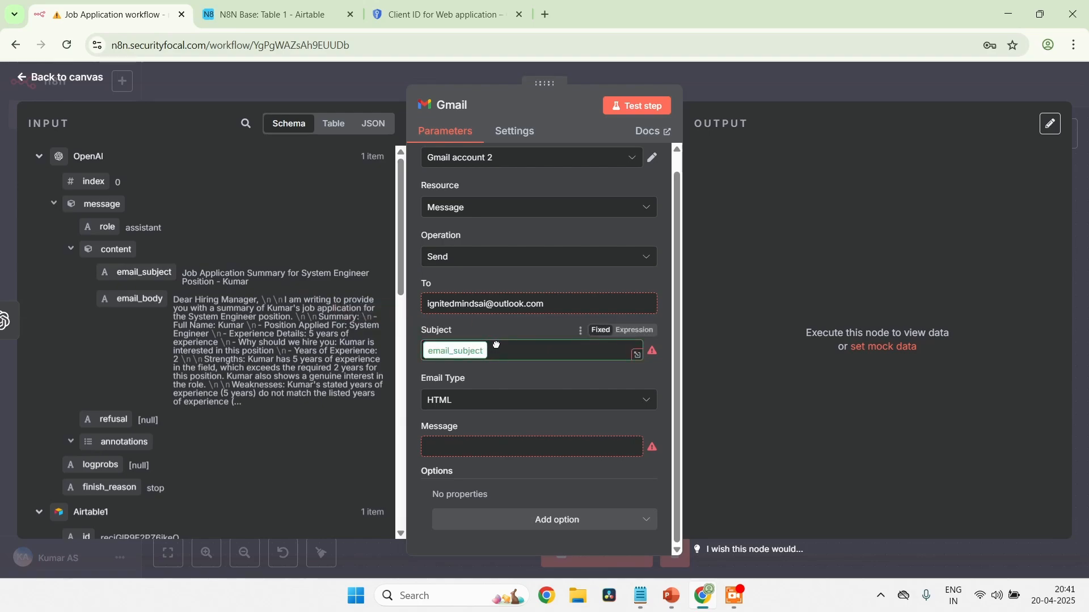
left_click(496, 345)
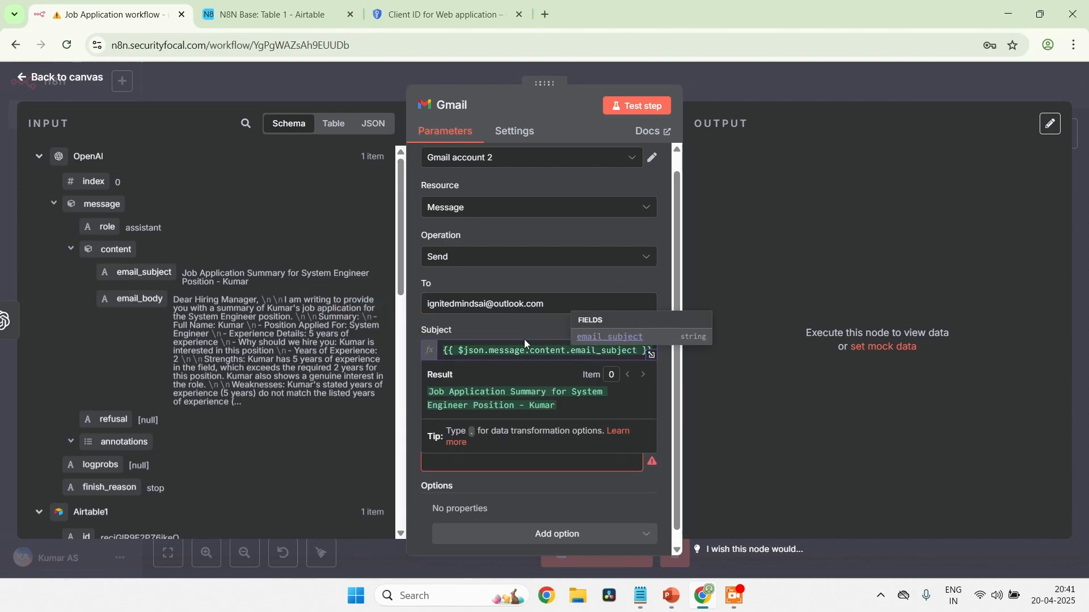
left_click(495, 332)
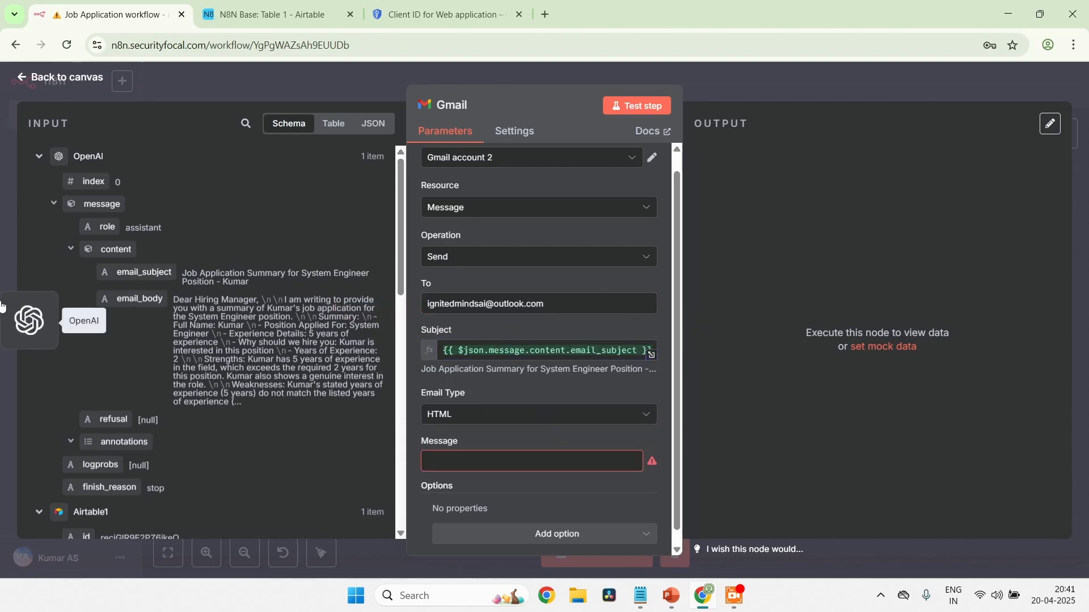
left_click_drag(121, 300, 504, 458)
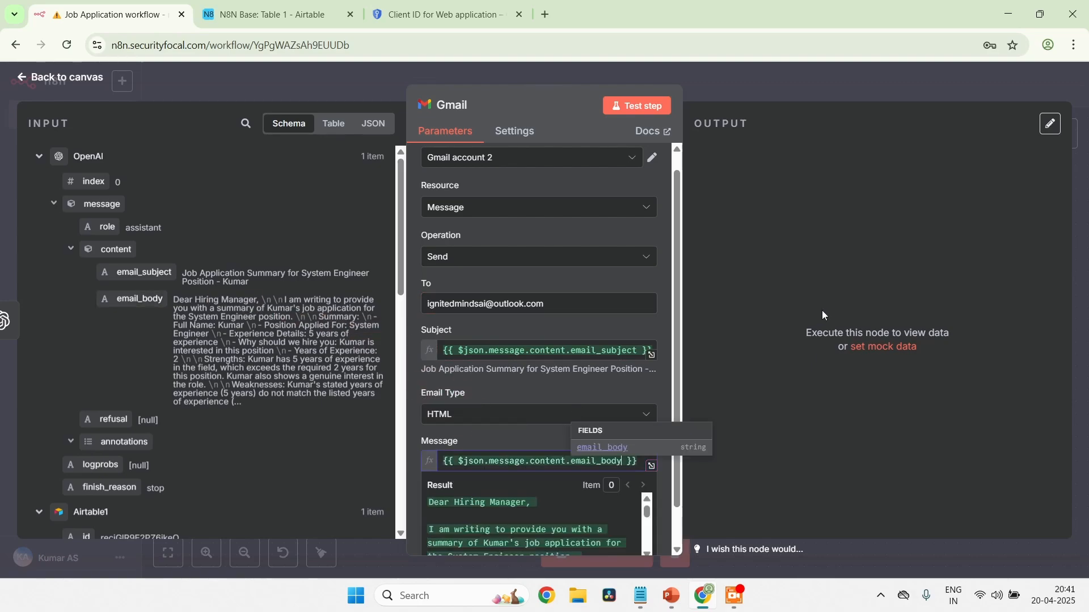
left_click(664, 395)
scroll(589, 503, "down", 1)
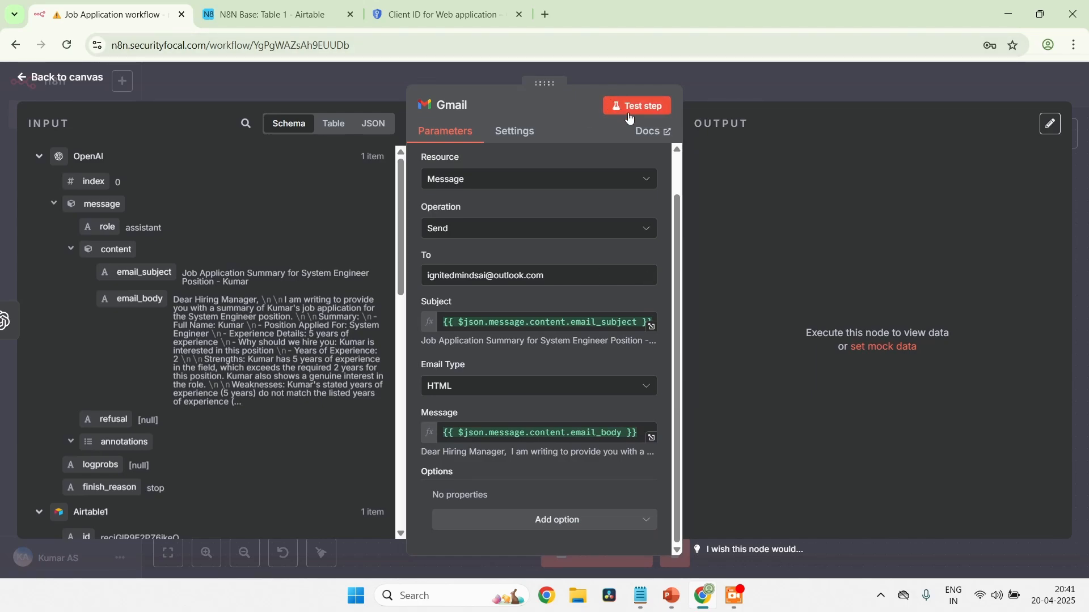
Open outlook.com in a new tab to check the recipient's inbox, and return to the n8n Gmail node
left_click(544, 21)
type("ouy")
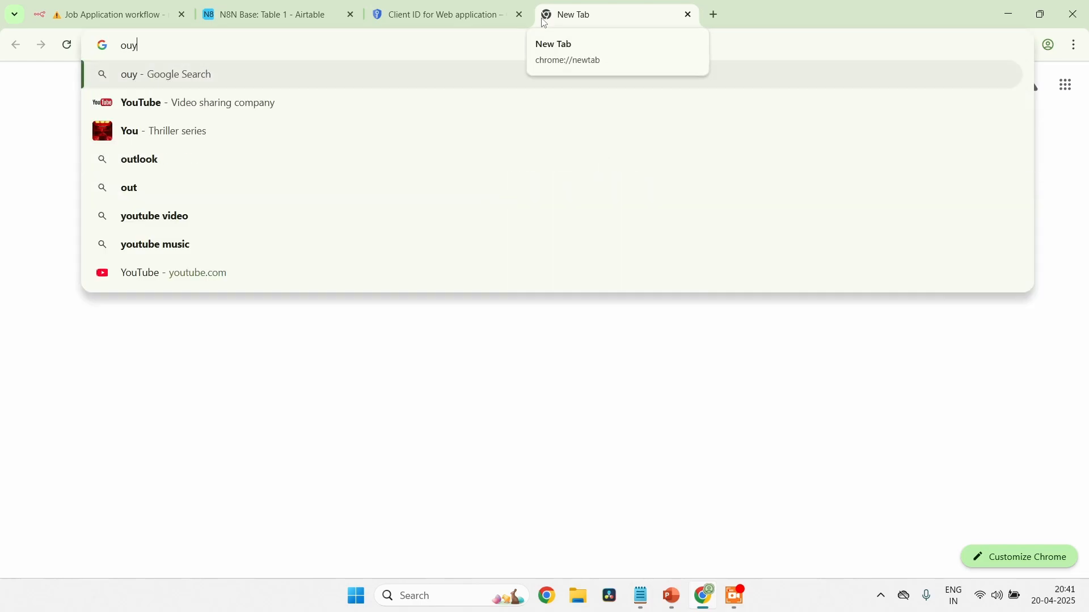
key("BackSpace")
type("tlook.co")
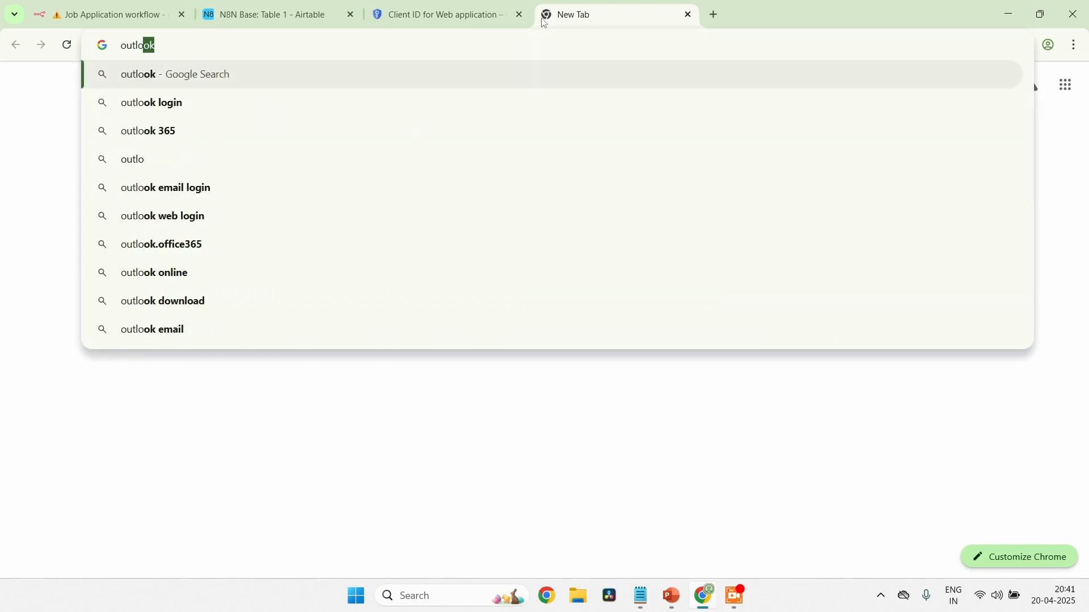
type("m")
key("Return")
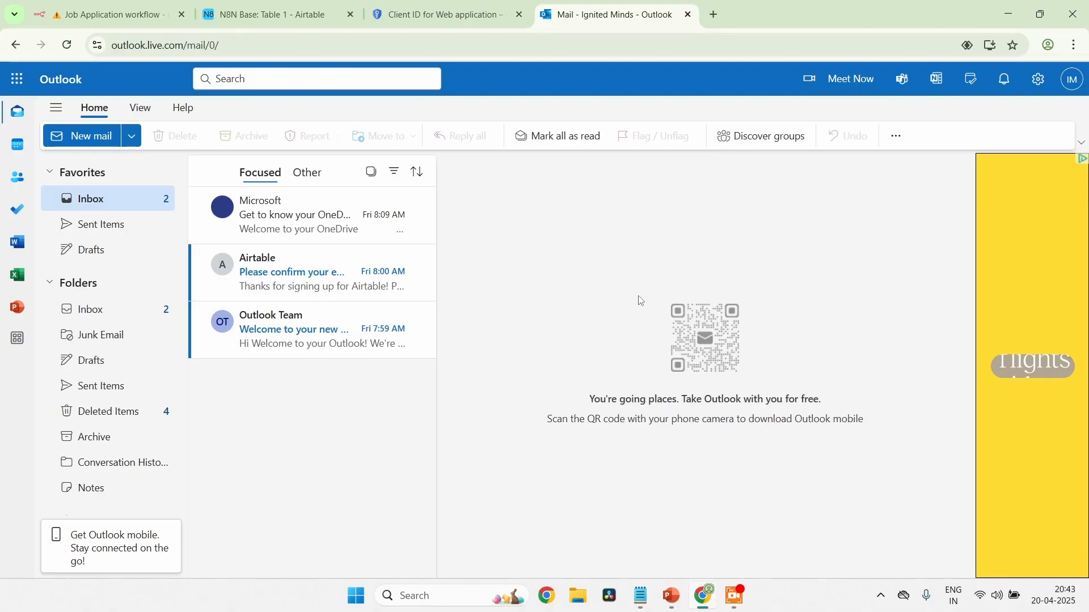
left_click(124, 25)
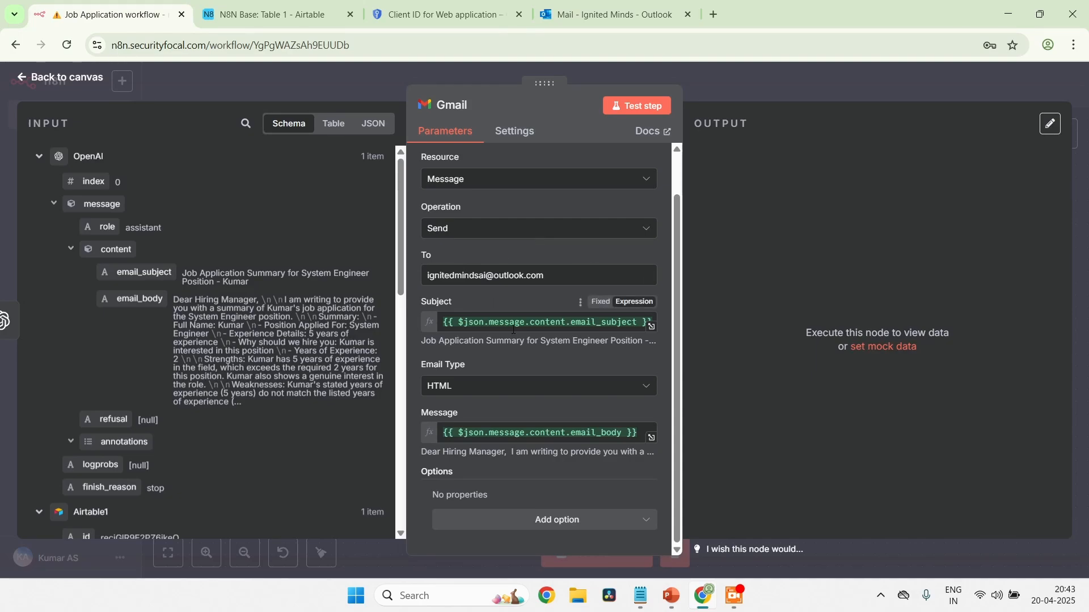
Test the Gmail node with the Email Type left at HTML to send the applicant summary
left_click(556, 395)
left_click(555, 395)
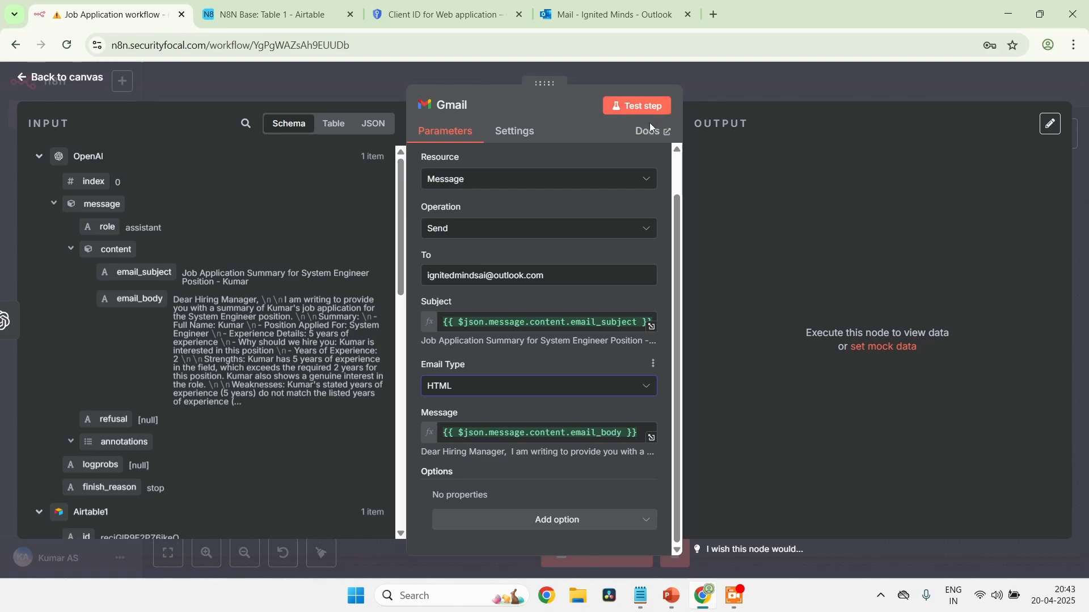
left_click(642, 106)
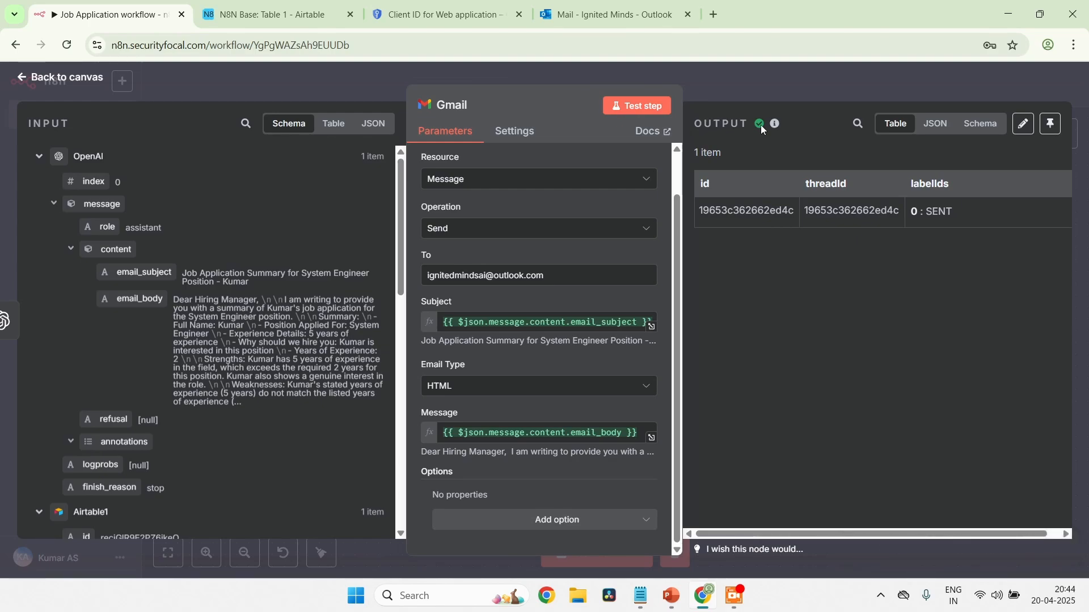
Switch to the Outlook inbox and examine the received job application summary email, including in its own window
left_click(629, 11)
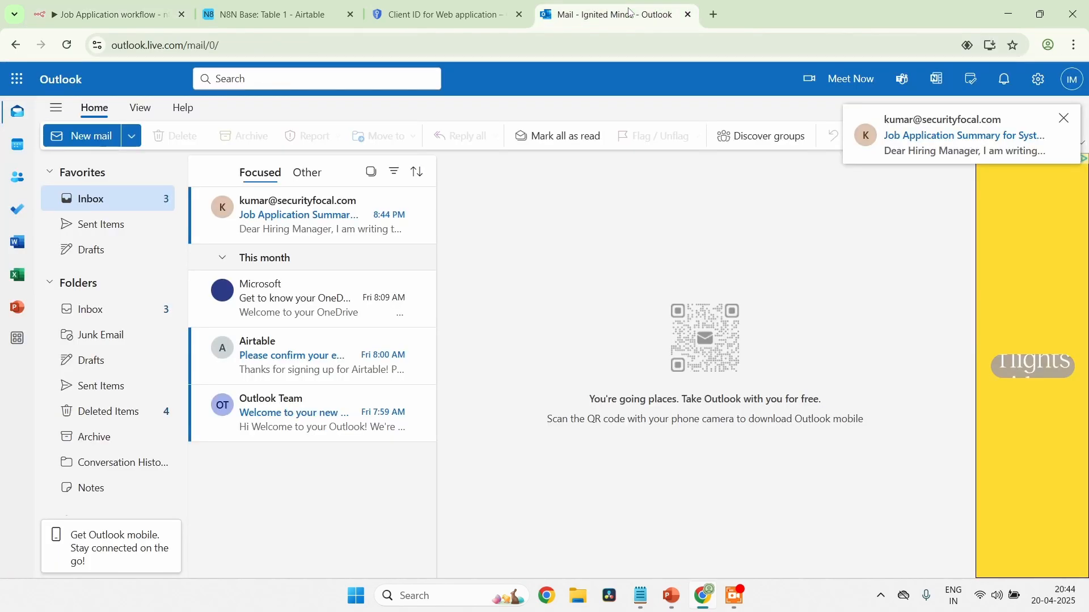
left_click(300, 224)
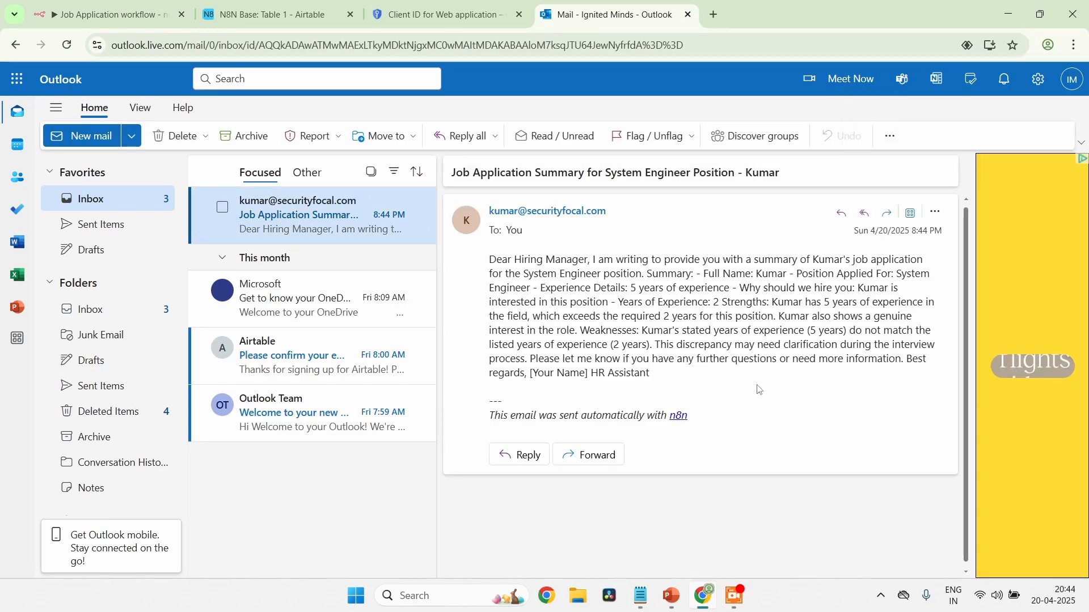
left_click_drag(723, 337, 757, 275)
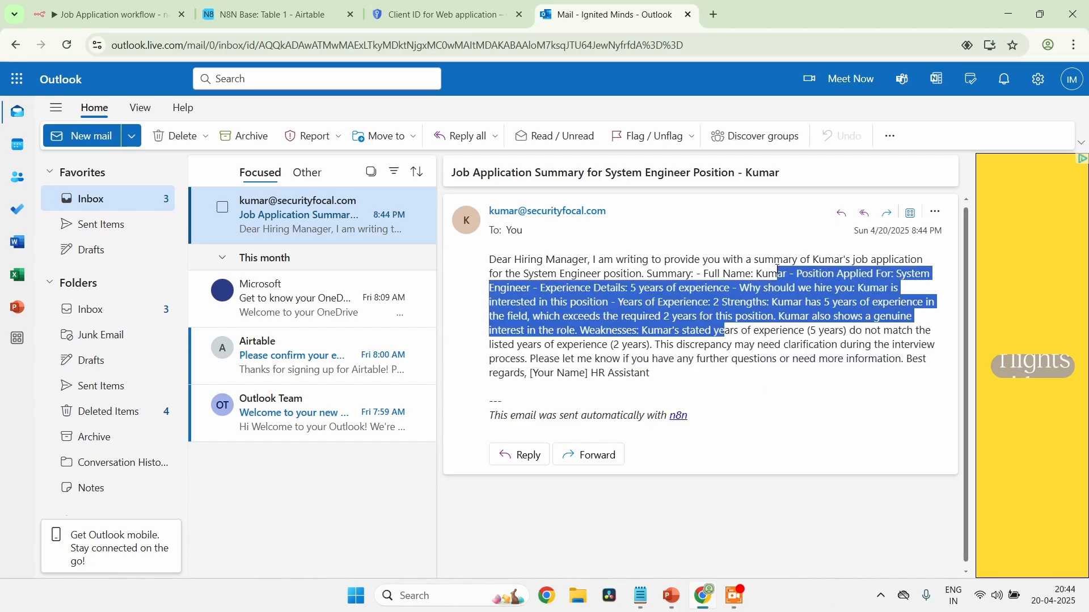
left_click(681, 346)
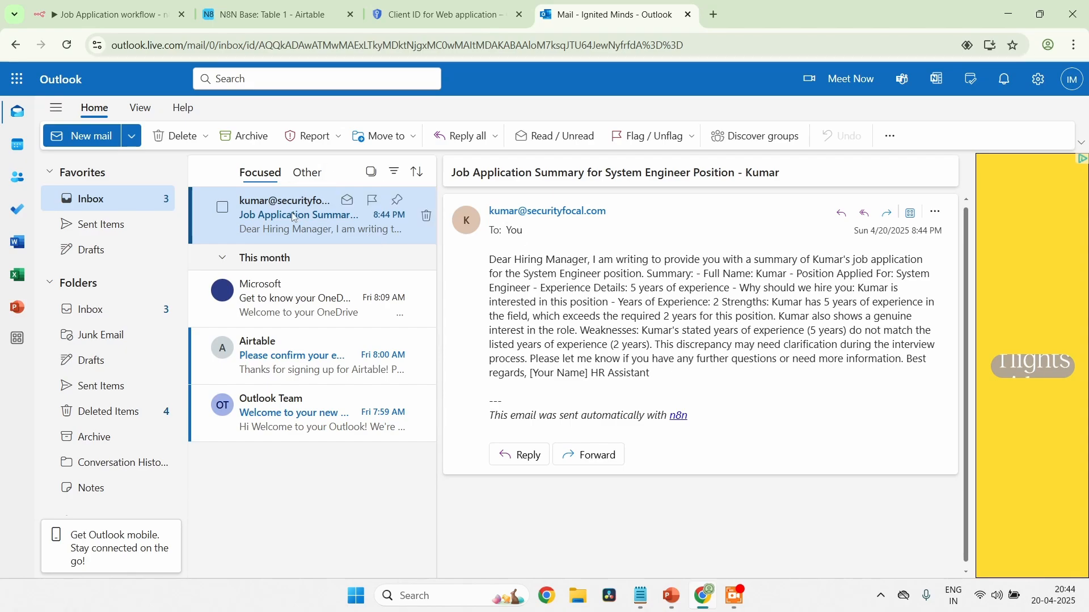
double_click(412, 222)
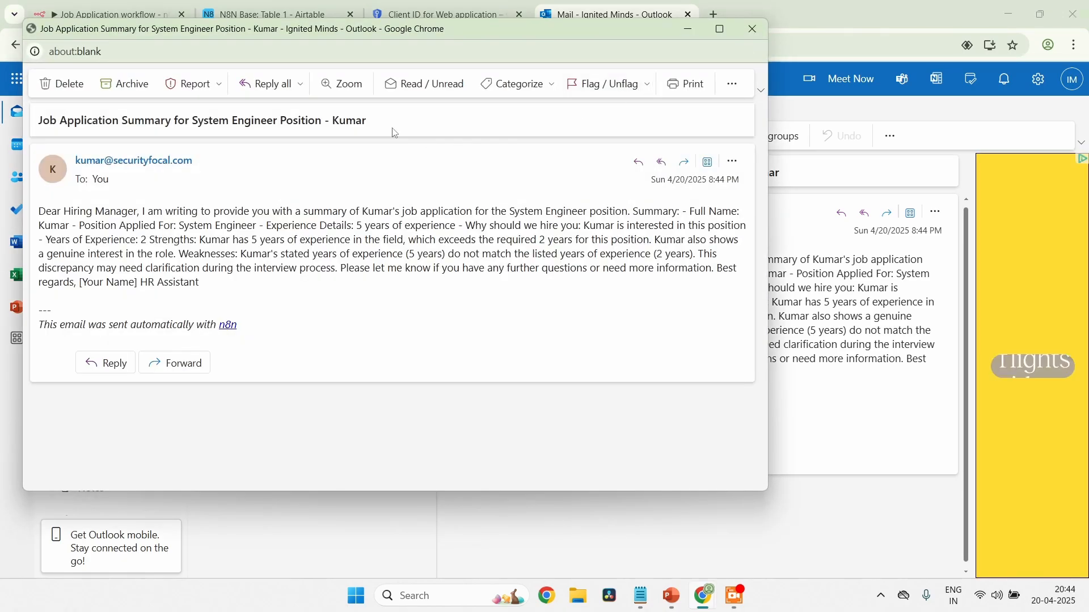
left_click(753, 29)
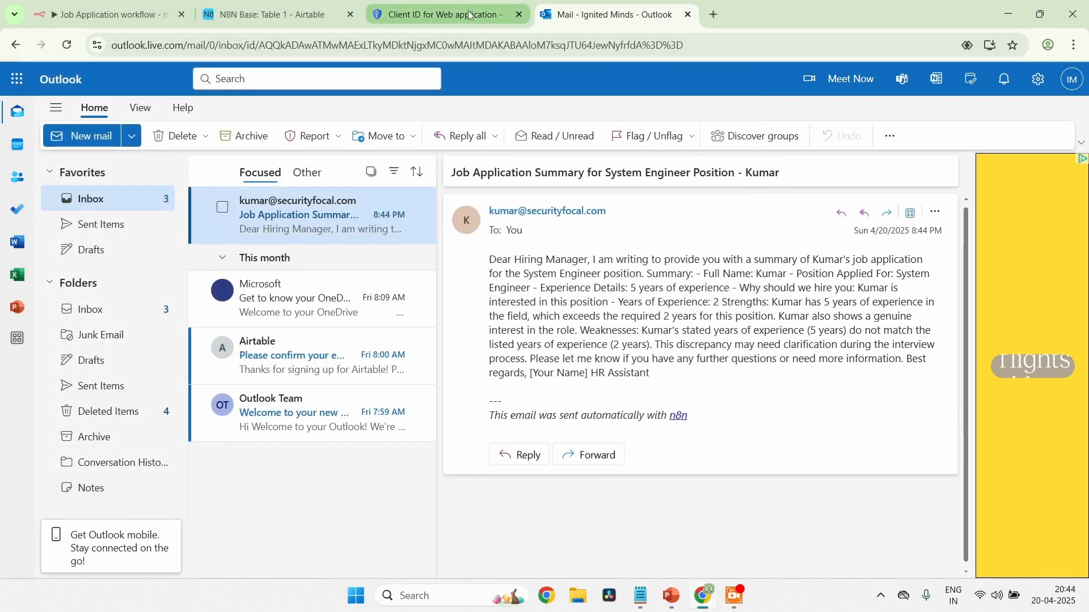
Return to the n8n Gmail node, set its Email Type to Text and test the step again
left_click(276, 17)
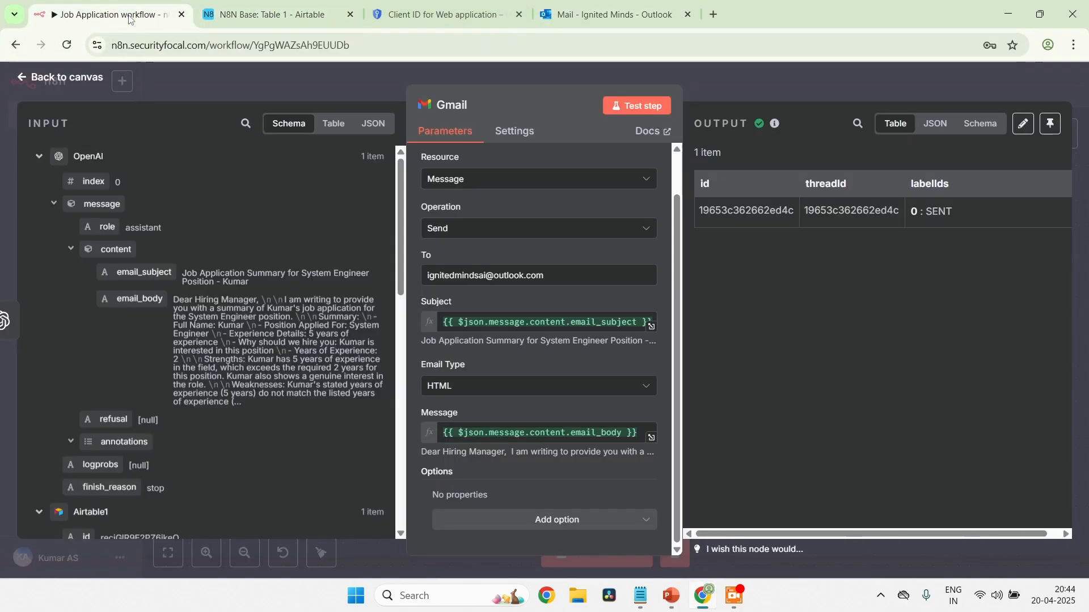
left_click(132, 17)
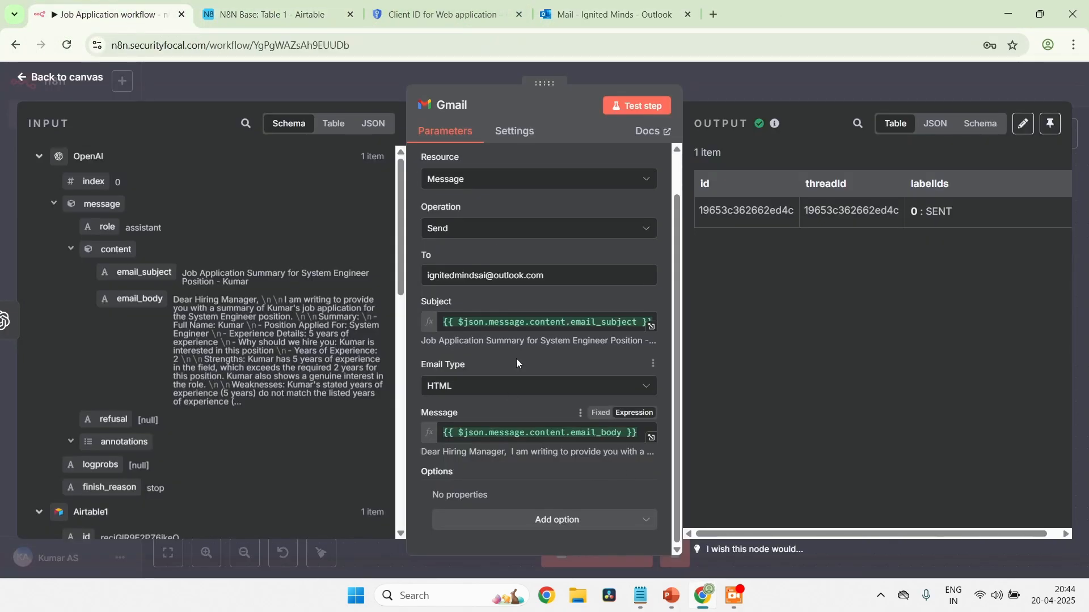
left_click(522, 388)
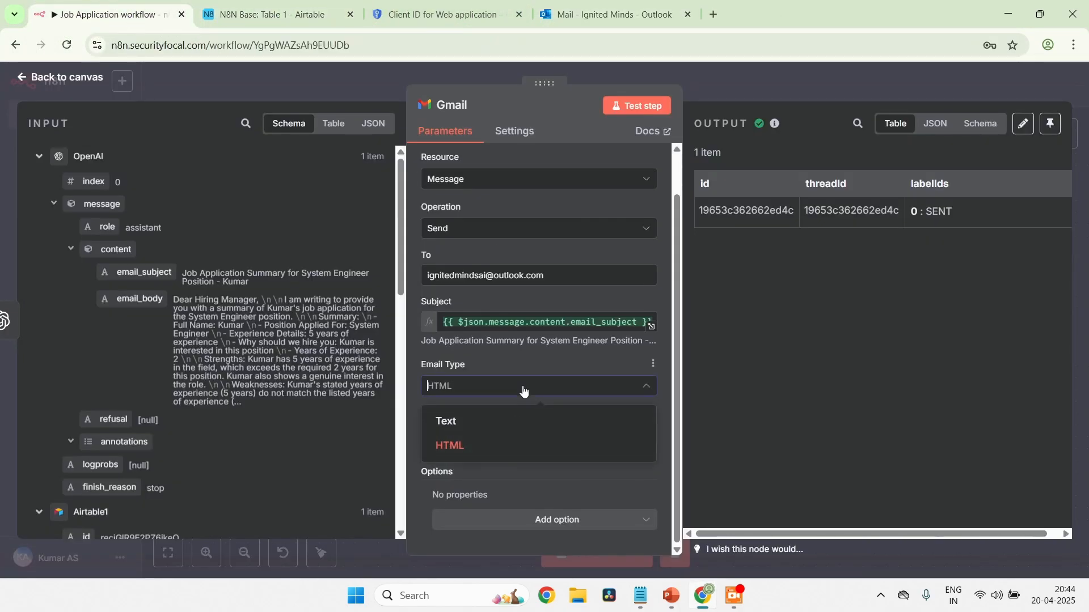
left_click(510, 423)
left_click(660, 113)
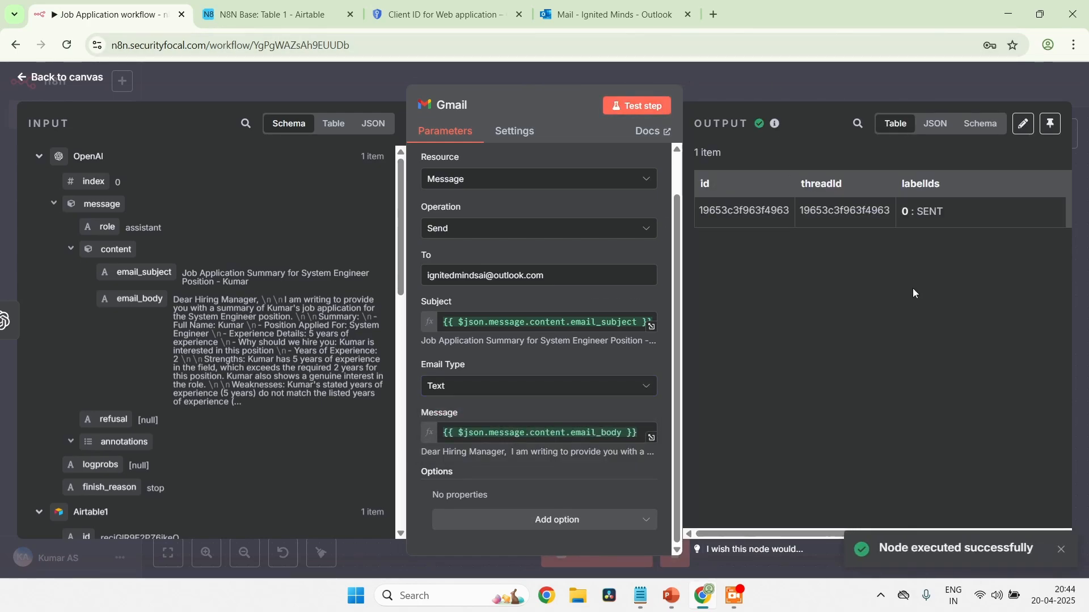
Open the newest job application summary email in the Outlook inbox and read its layout, strengths and weaknesses
left_click(551, 16)
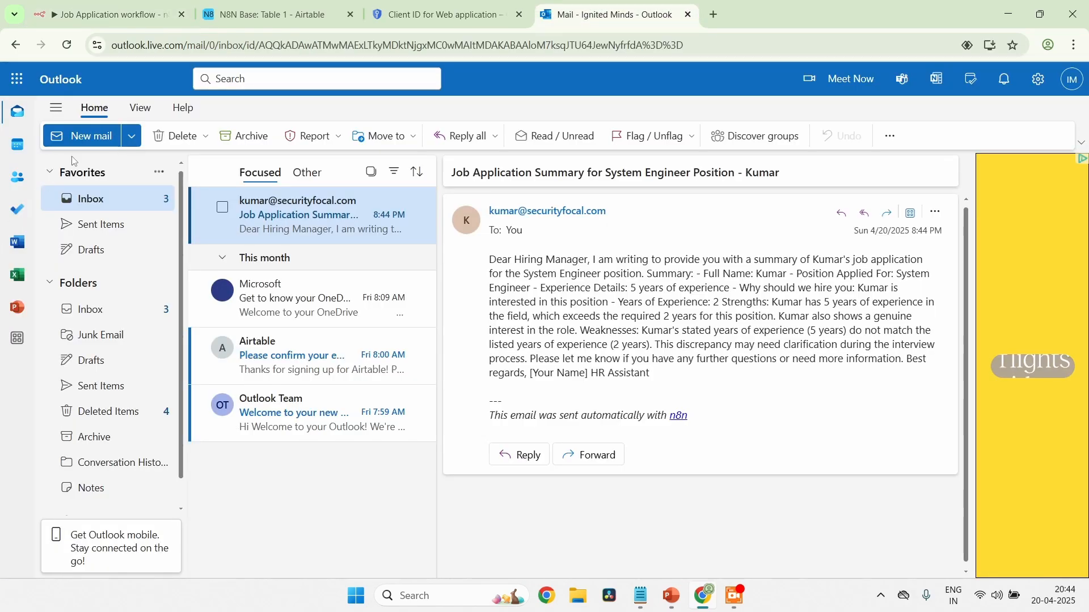
left_click(82, 195)
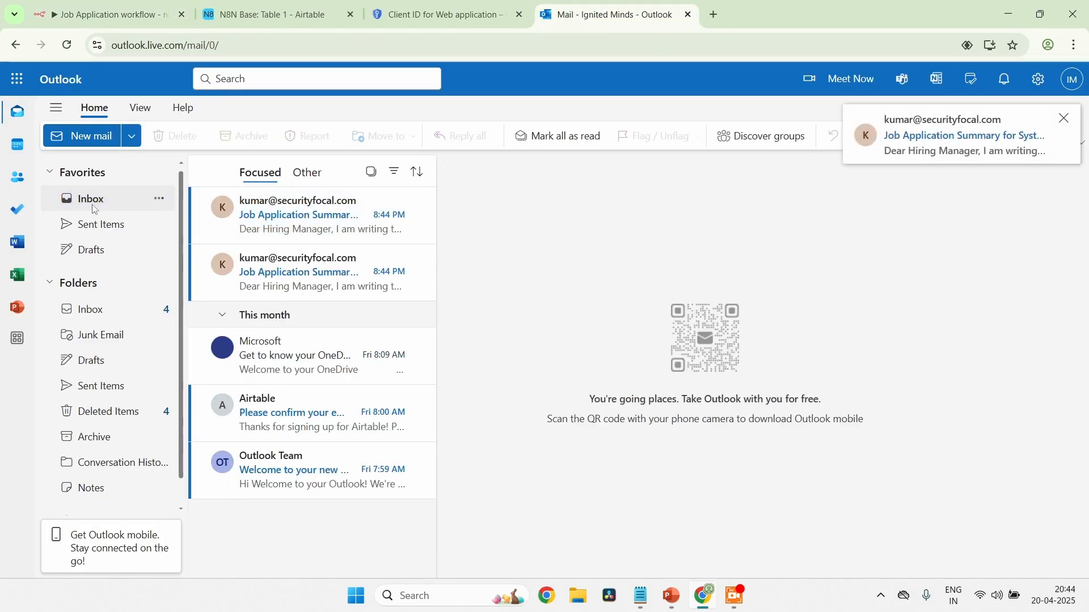
left_click(363, 214)
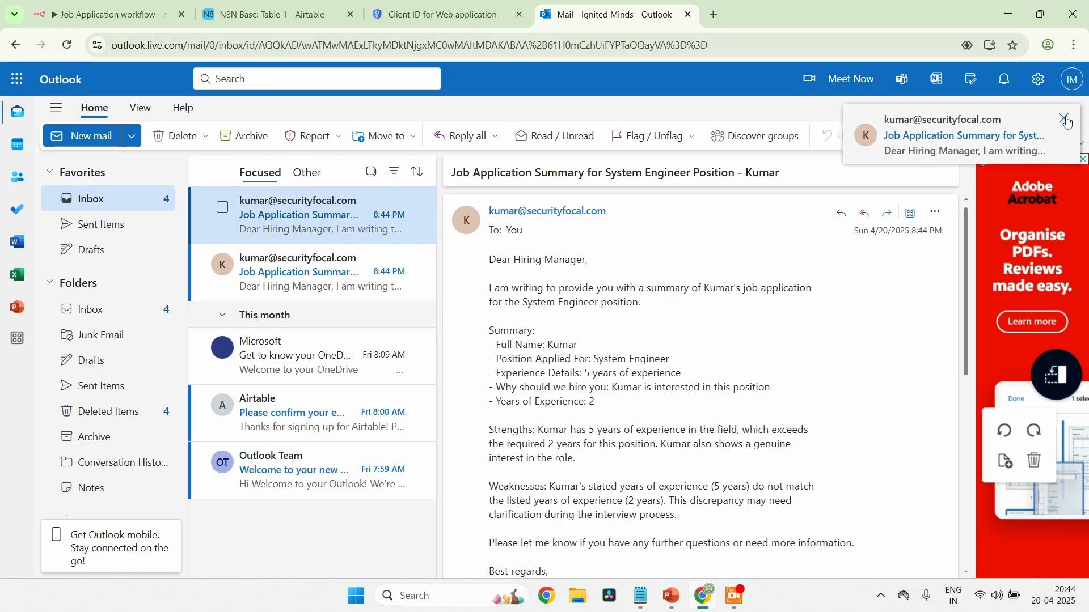
scroll(744, 358, "down", 1)
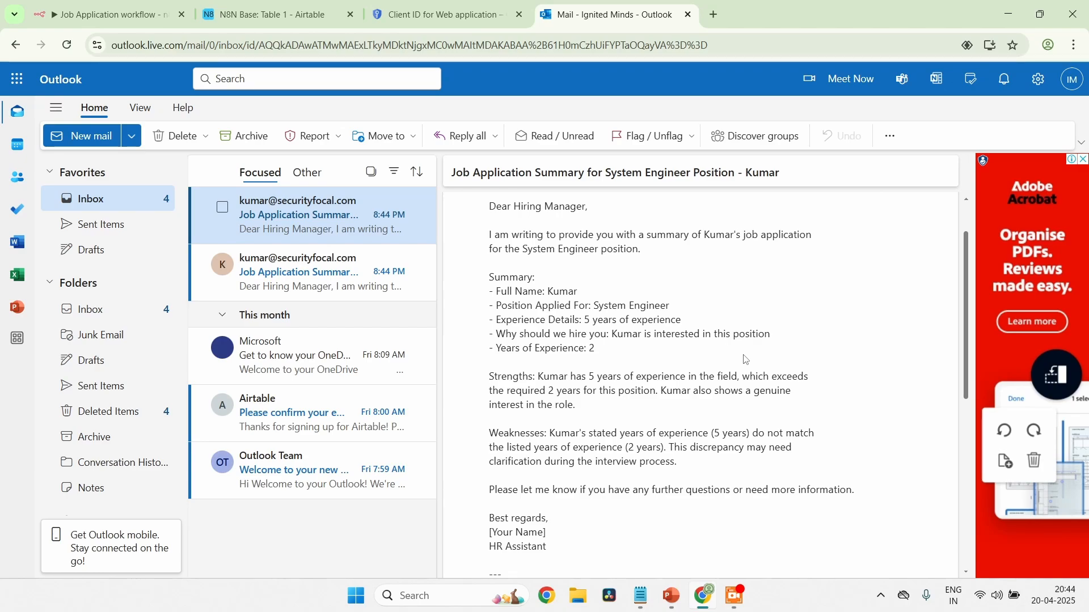
scroll(746, 360, "down", 3)
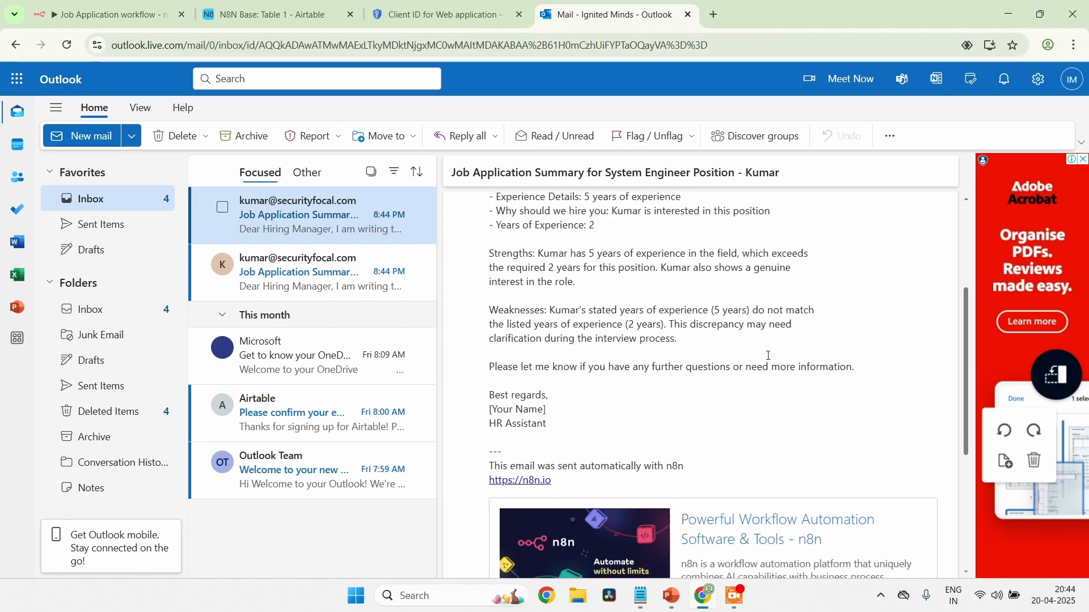
scroll(769, 357, "up", 1)
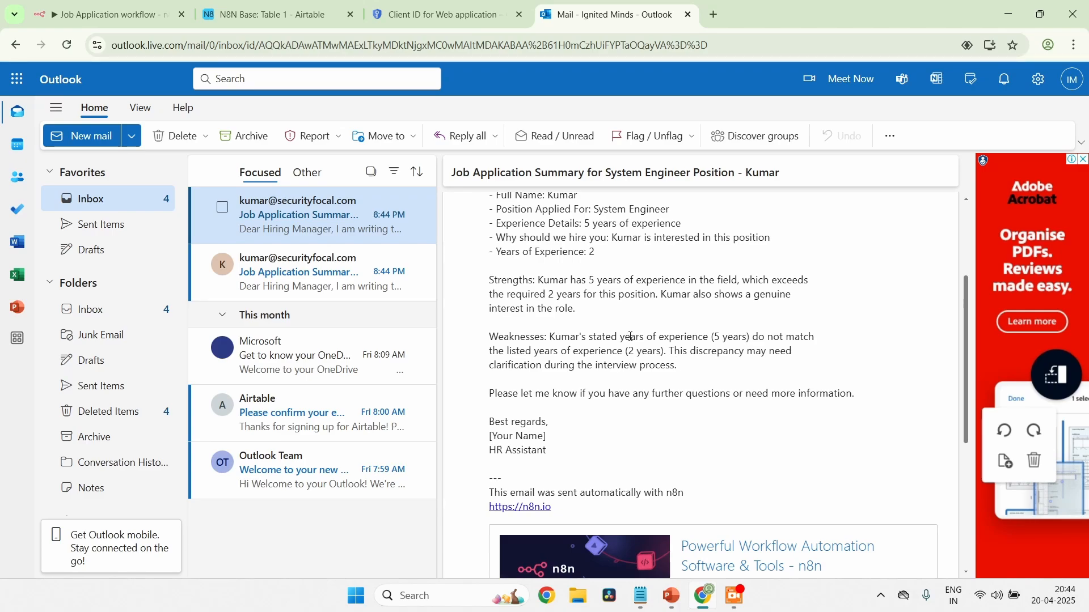
left_click_drag(632, 337, 696, 386)
left_click(695, 386)
left_click_drag(659, 297, 668, 328)
left_click(668, 328)
scroll(668, 328, "up", 3)
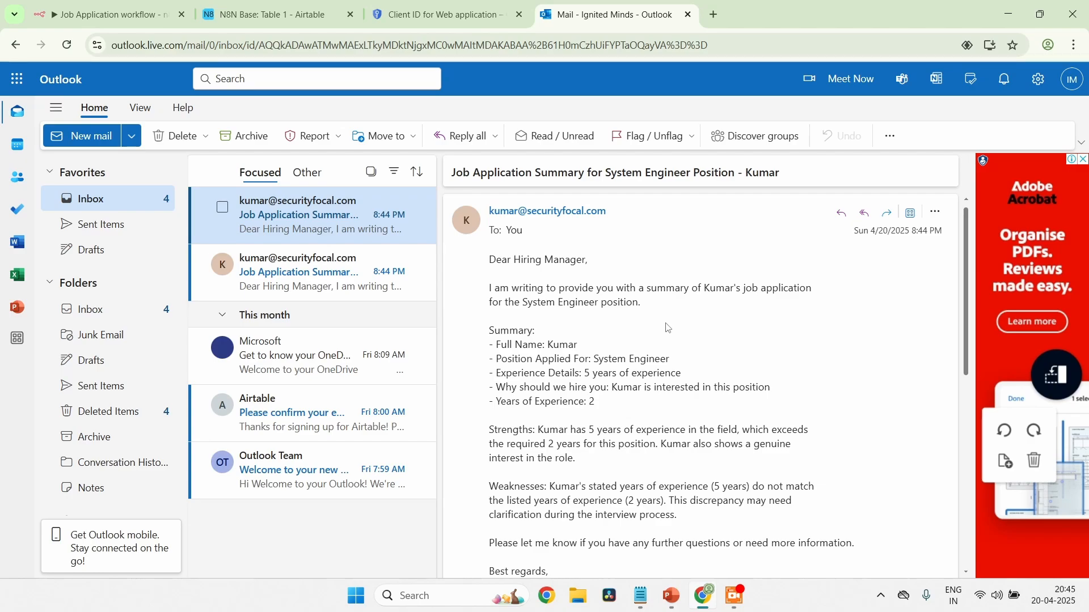
Return to the n8n workflow canvas, then save and activate the Job Application workflow
left_click(109, 13)
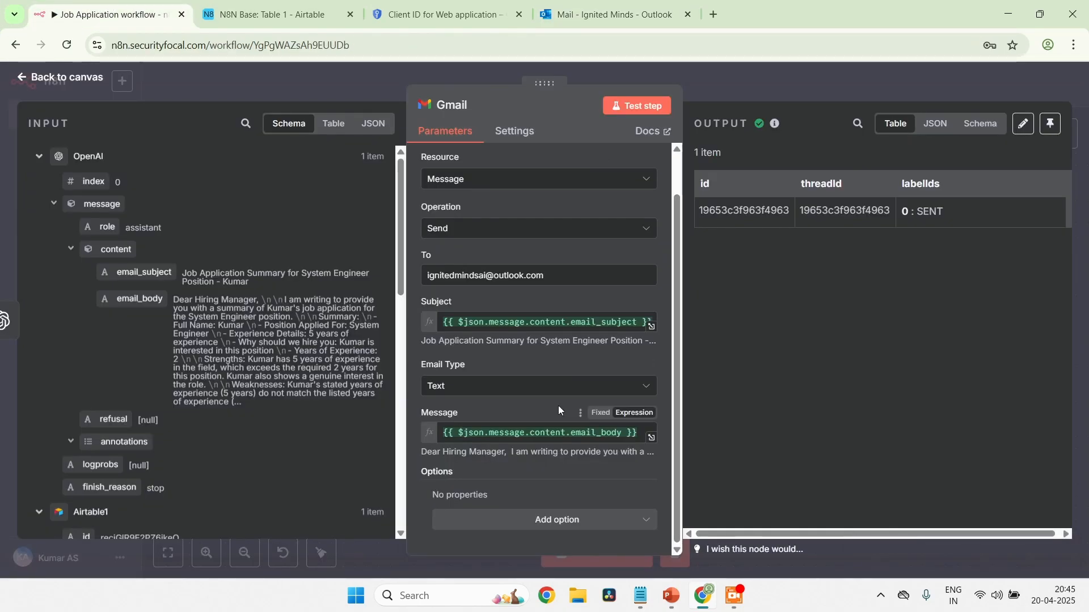
left_click(25, 80)
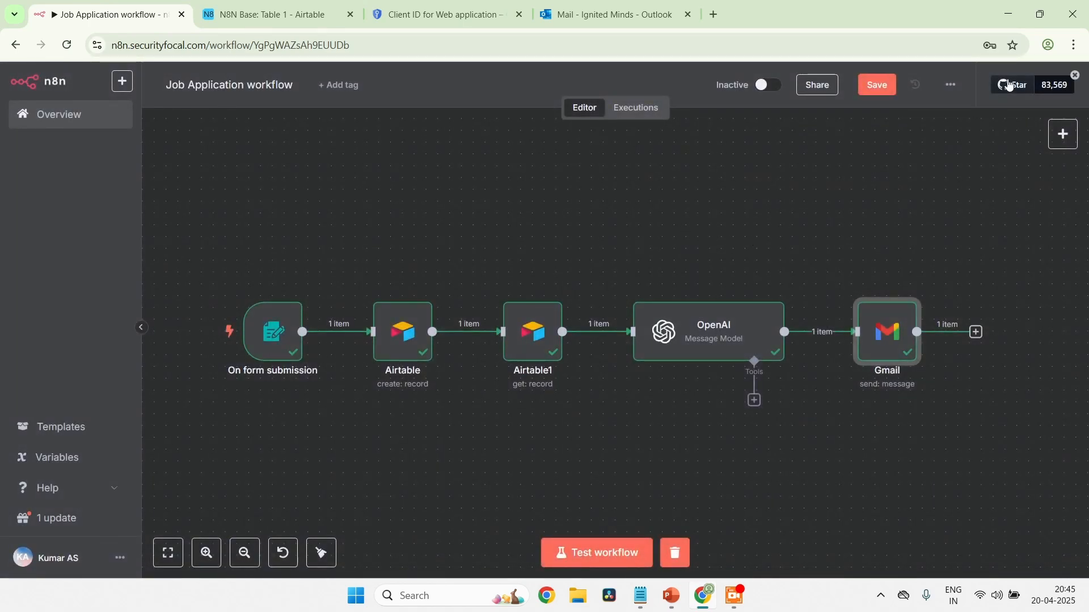
left_click(877, 85)
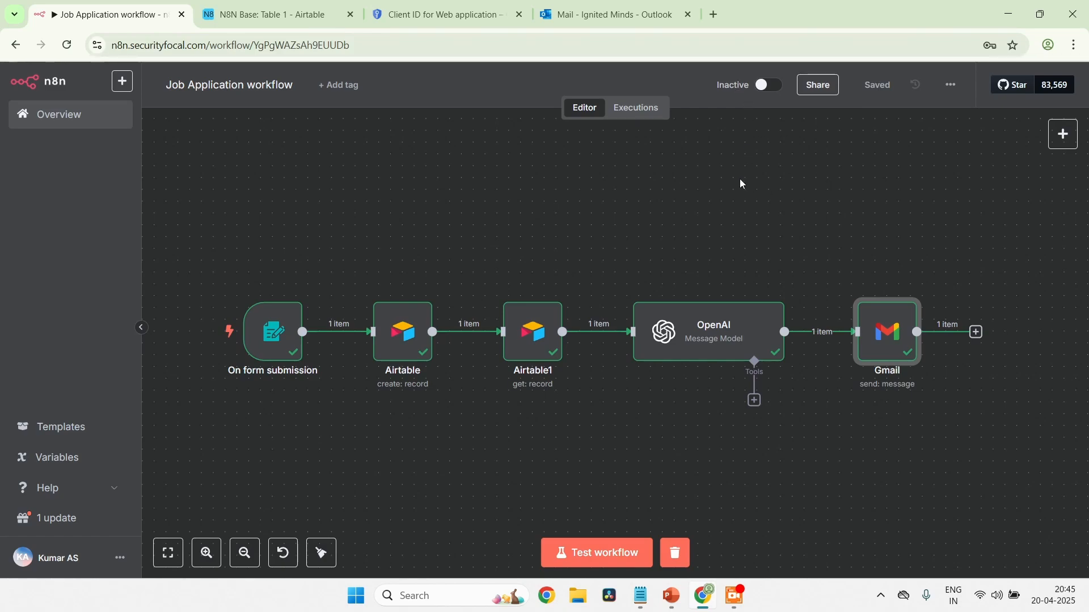
left_click(771, 87)
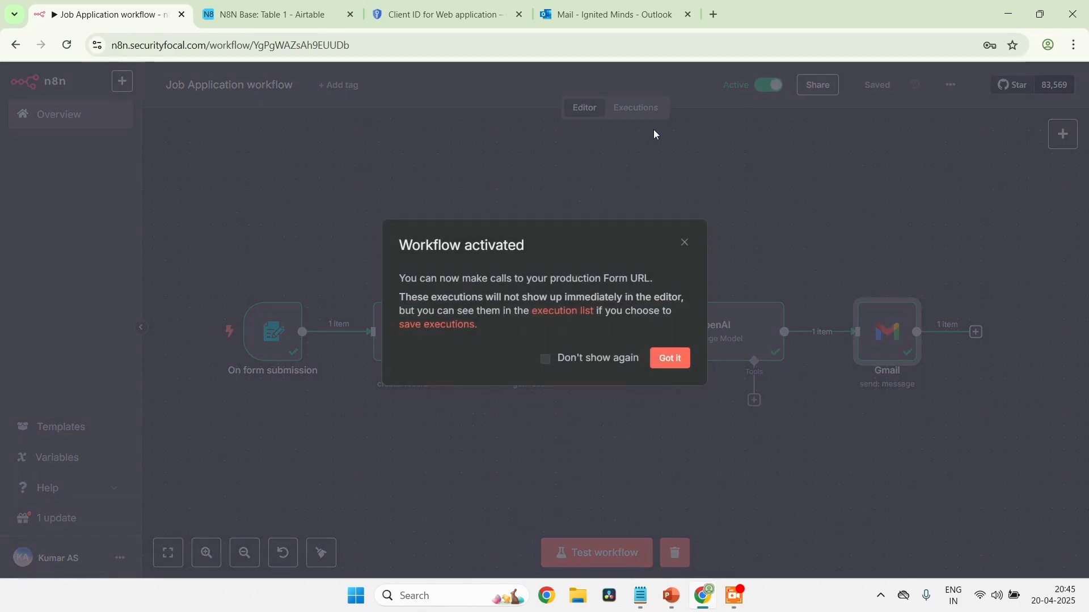
left_click(671, 359)
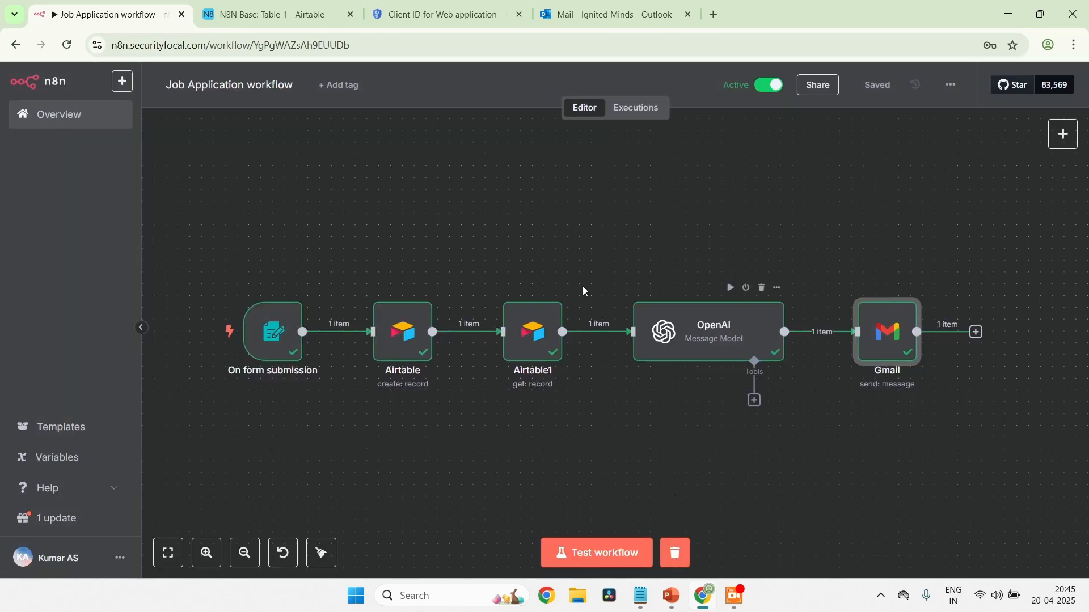
Copy the Production URL from the On form submission node and open it in a new browser tab
double_click(275, 334)
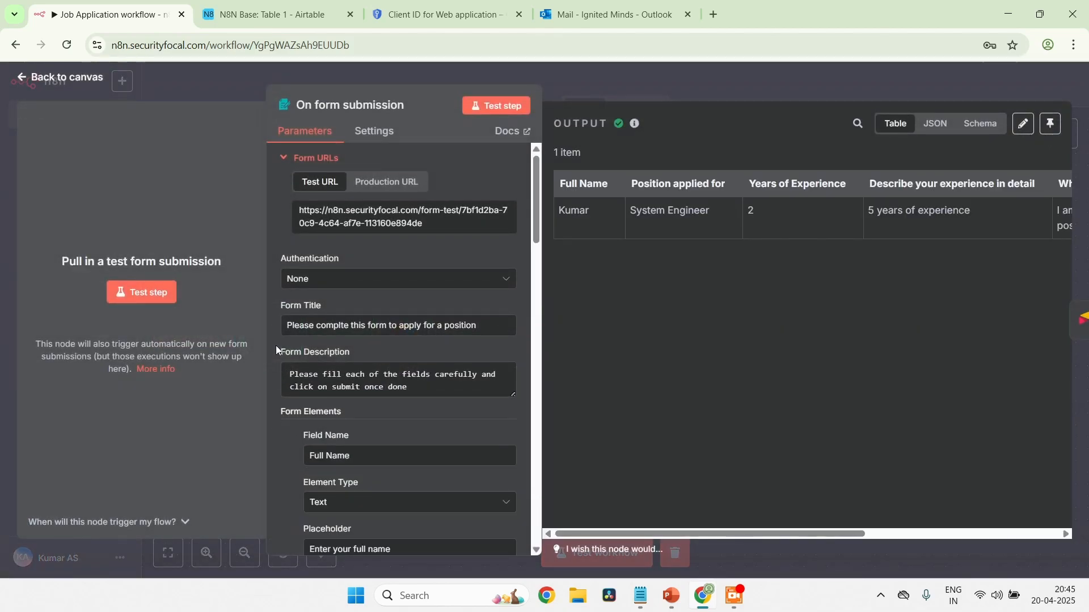
left_click(384, 180)
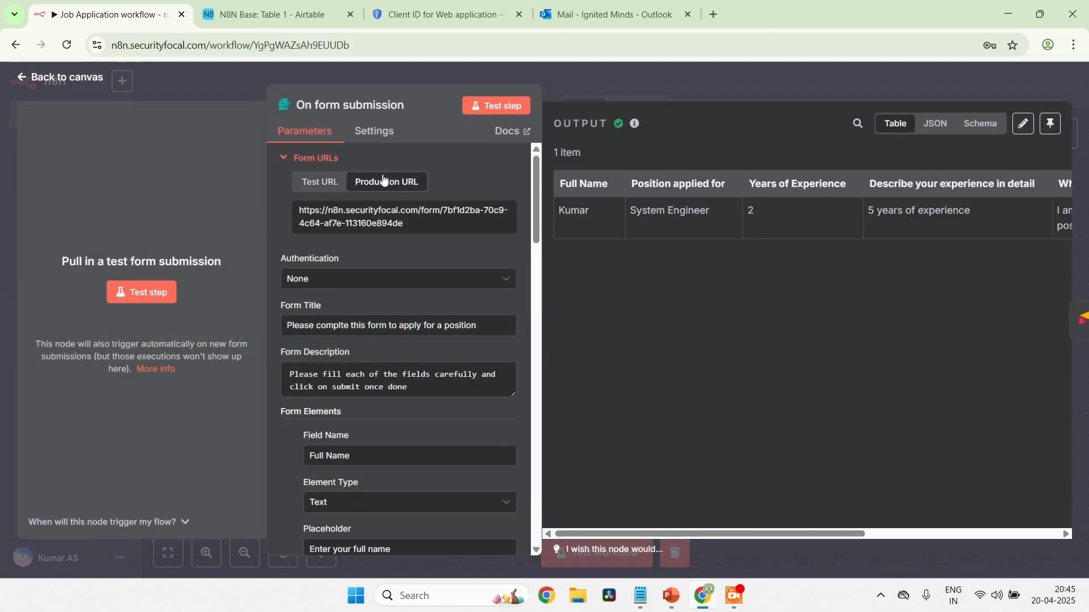
left_click(428, 227)
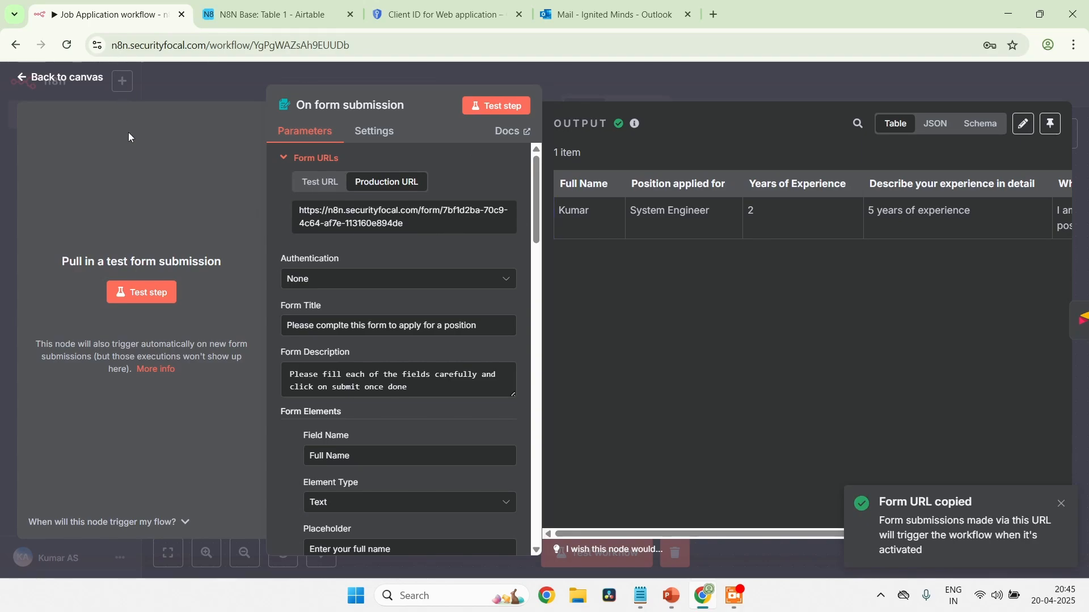
left_click(26, 79)
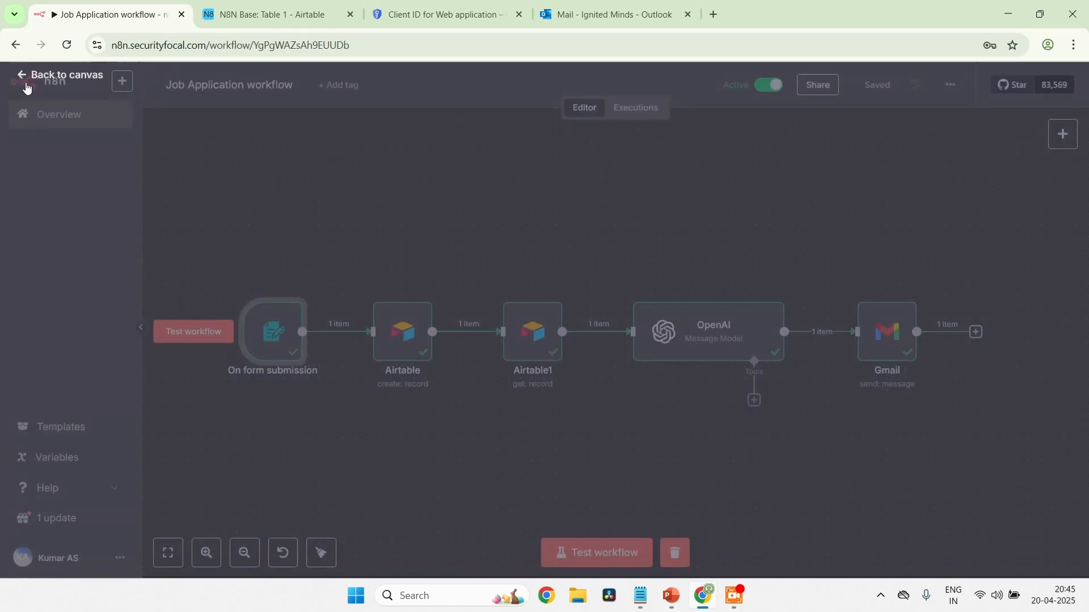
left_click(713, 14)
key("ctrl+v")
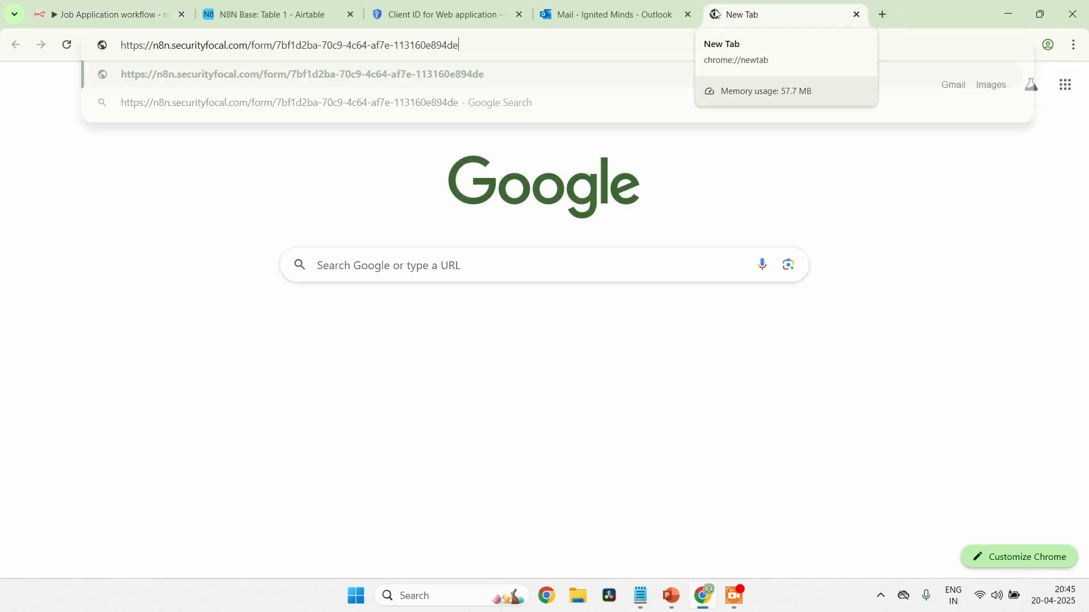
key("Return")
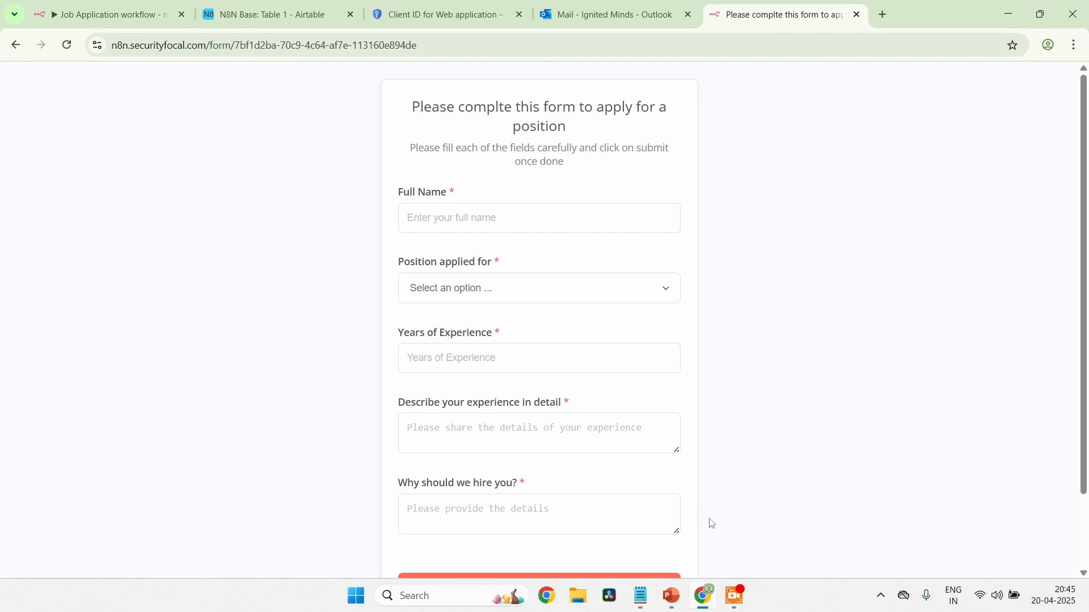
Copy the applicant's full name from test1.txt in Notepad into the form's Full Name field
left_click(642, 596)
scroll(483, 435, "down", 5)
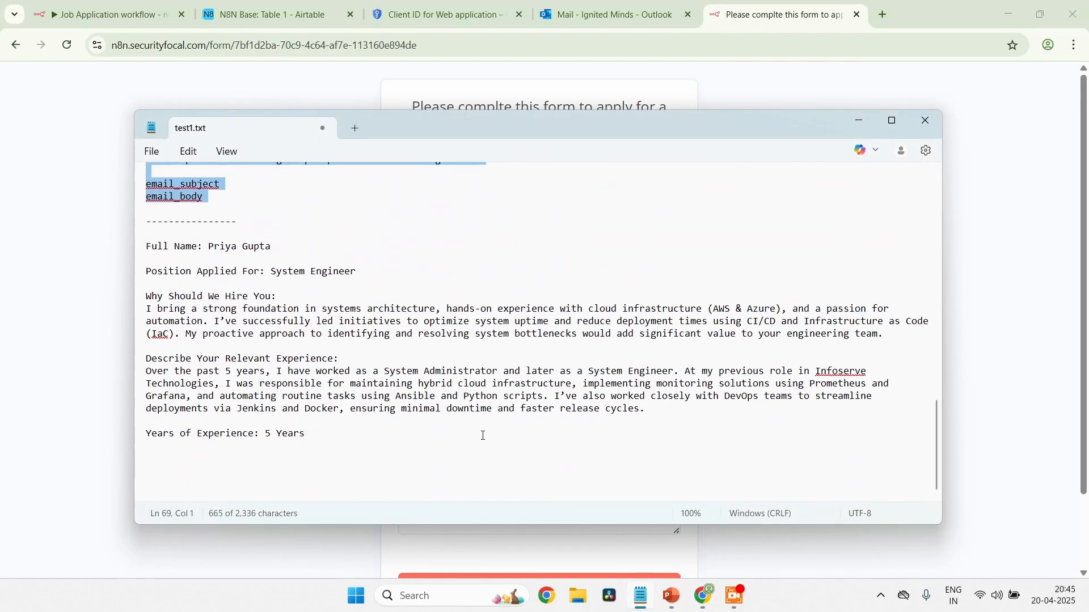
left_click(277, 254)
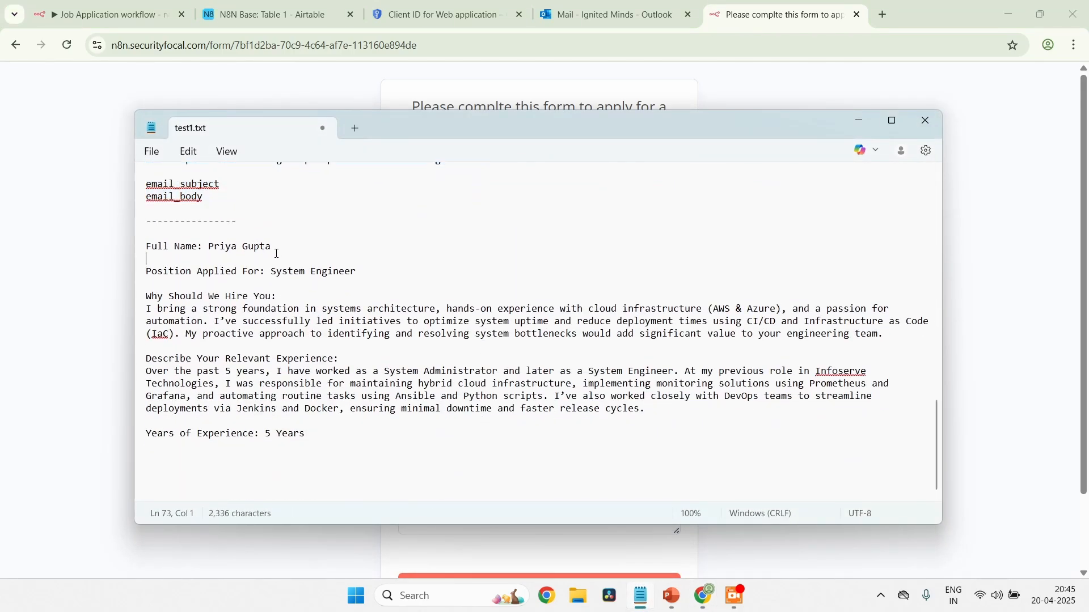
key("Left")
key("shift+Left")
key("shift+Left")
key("shift+Left")
key("shift+Left")
key("shift+Left")
key("shift+Left")
key("shift+Left")
key("shift+Left")
key("shift+Left")
key("shift+Left")
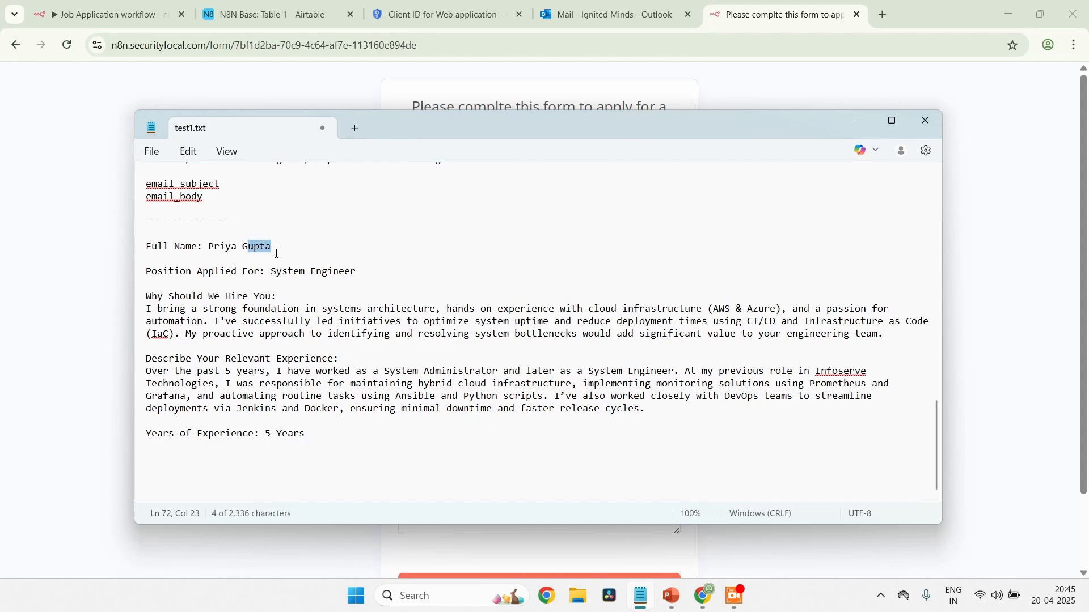
key("shift+Left")
key("alt+Tab")
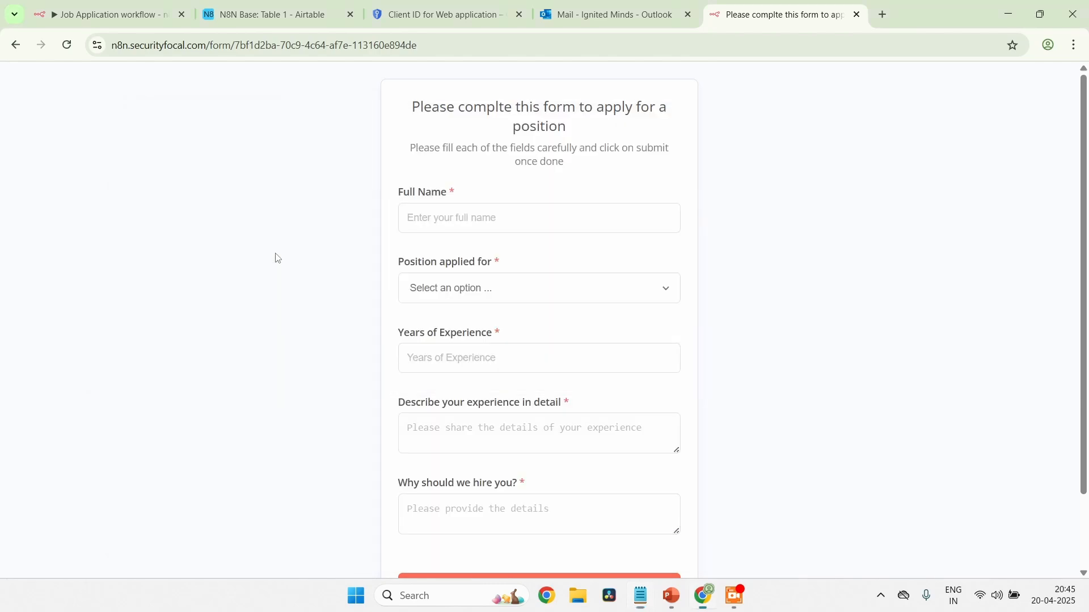
left_click(442, 222)
key("ctrl+v")
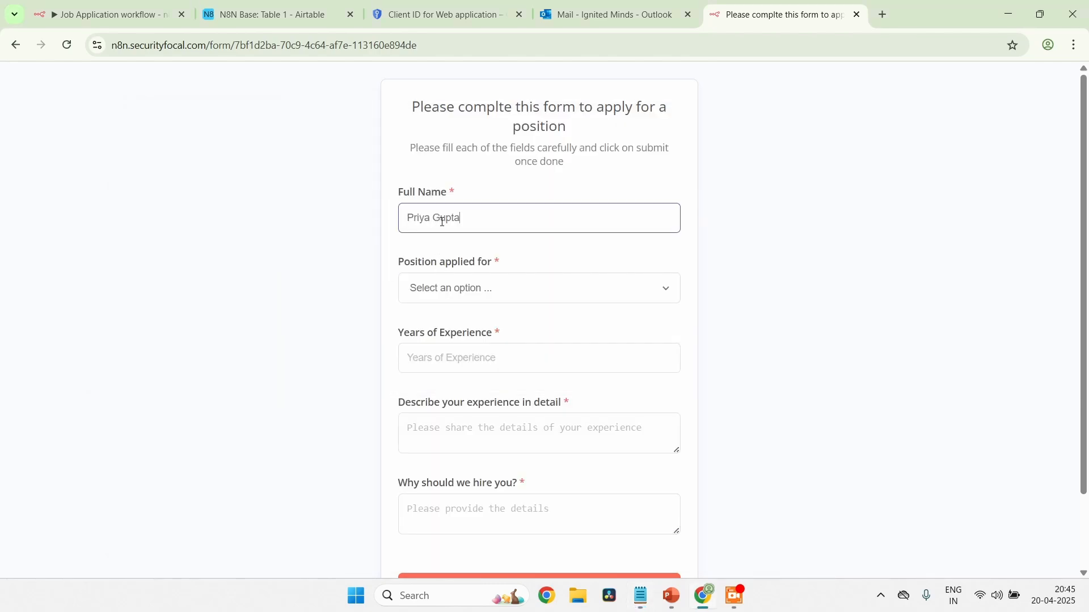
Check the position in test1.txt in Notepad, then select System Engineer for Position applied for in the form
key("alt+Tab")
left_click(368, 272)
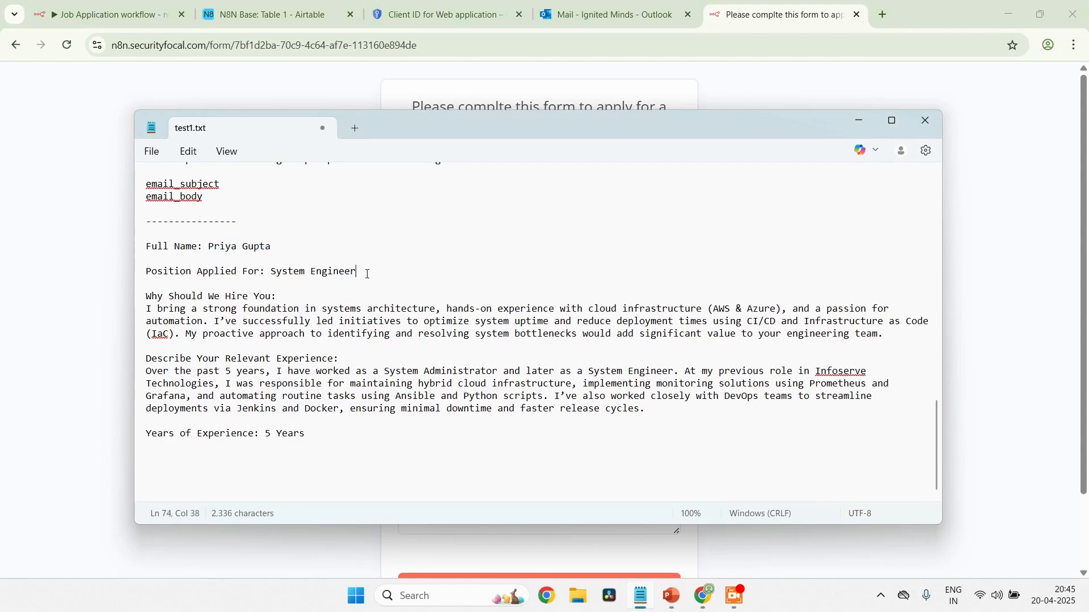
key("shift+Left")
key("shift+Left")
key("shift+Left")
key("shift+Left")
key("shift+Left")
key("shift+Left")
key("shift+Left")
key("shift+Left")
key("shift+Left")
key("shift+Left")
key("shift+Left")
key("shift+Left")
key("shift+Left")
key("shift+Left")
key("shift+Left")
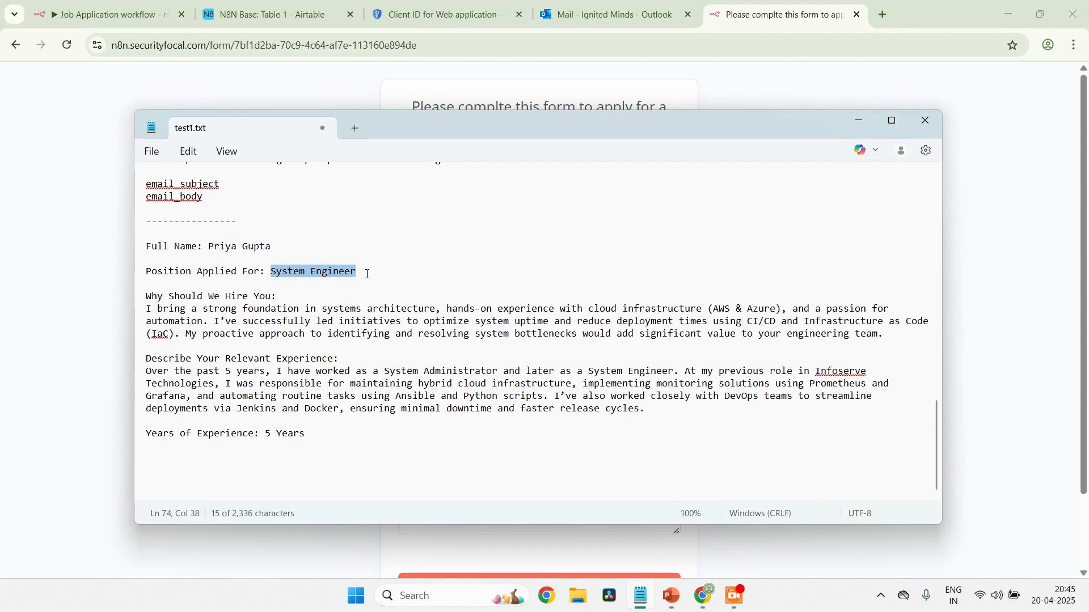
key("alt+Tab")
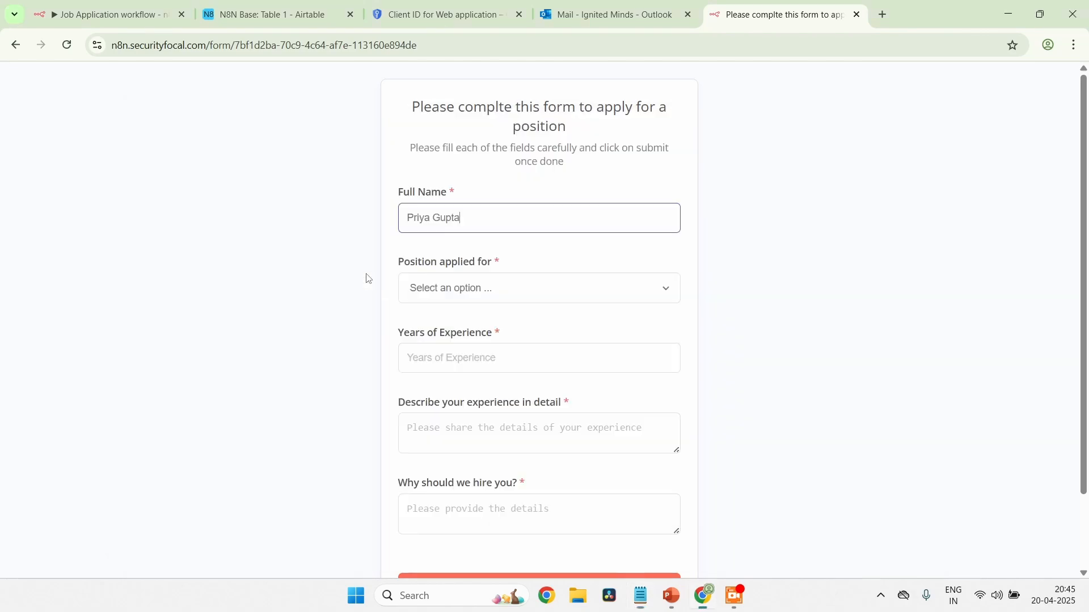
left_click(495, 293)
left_click(474, 322)
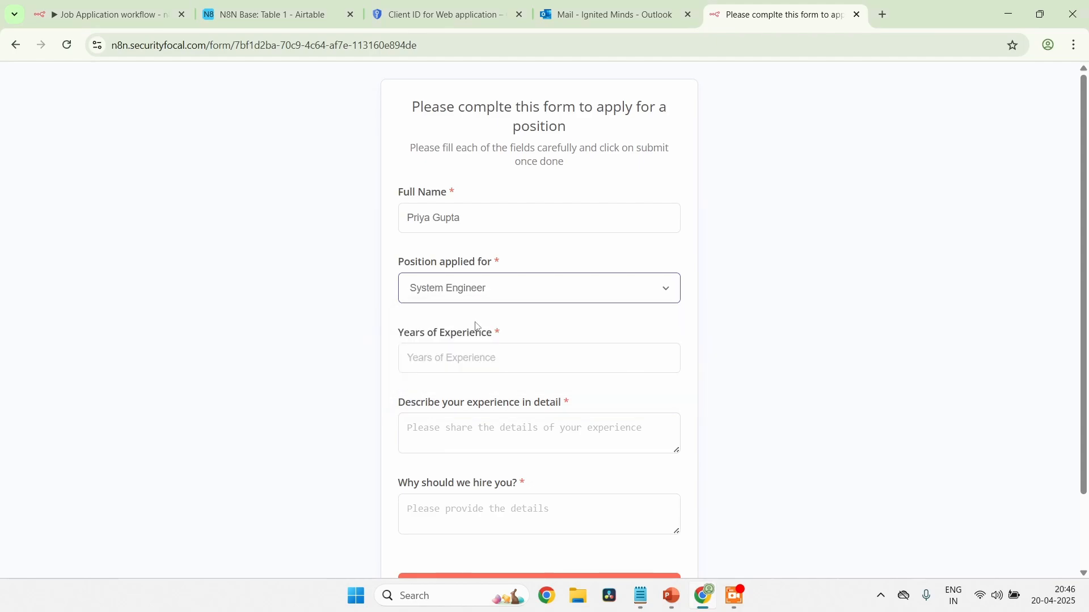
Check the applicant's experience in test1.txt and enter 5 as the Years of Experience in the form
left_click(471, 355)
key("alt+Tab")
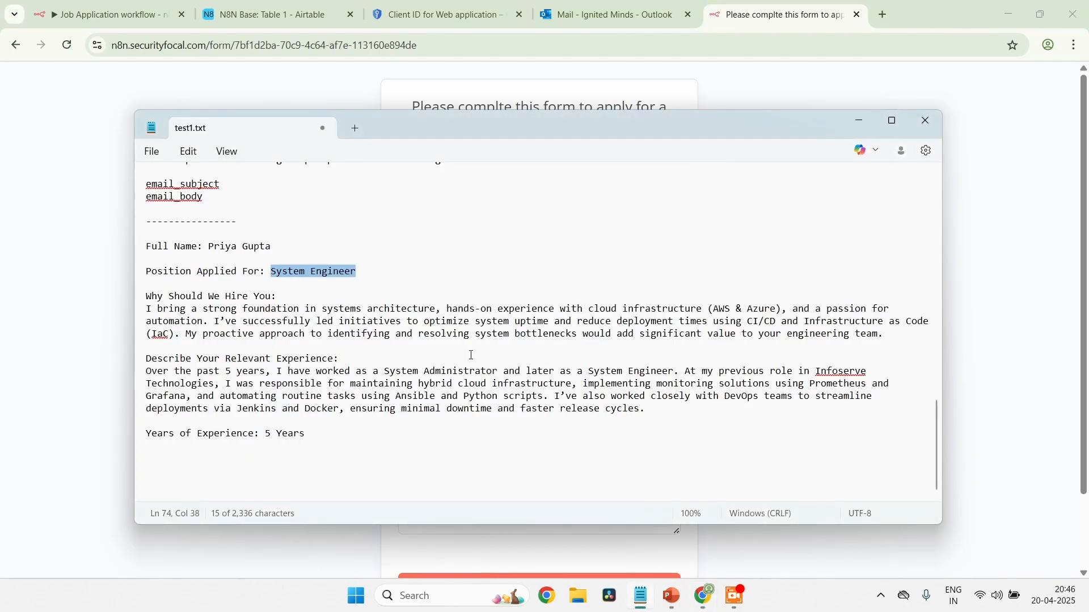
key("alt+Tab")
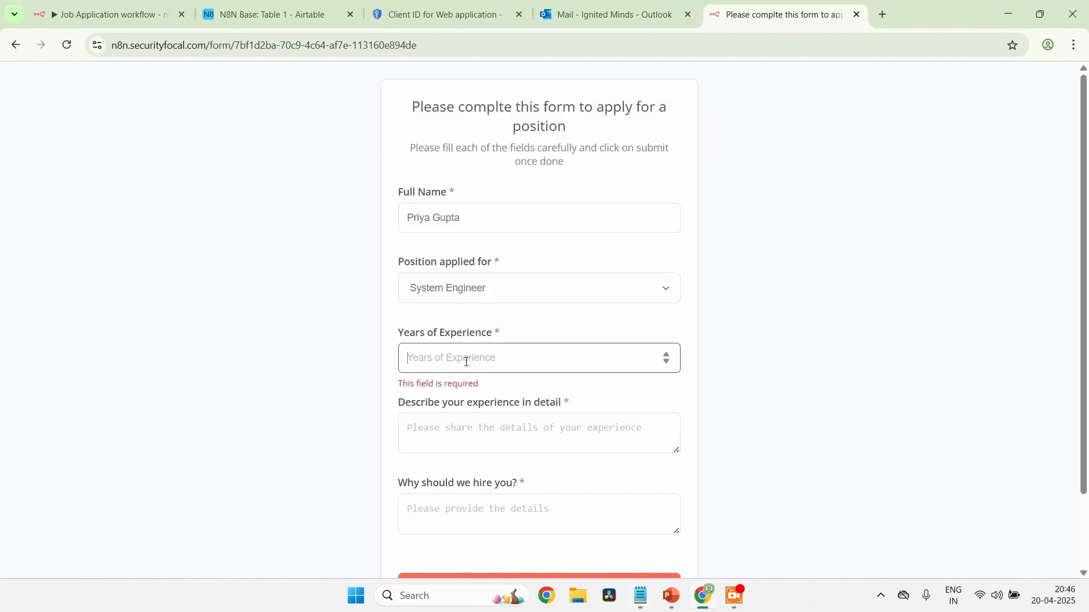
type("5")
Copy the relevant experience paragraph from test1.txt into the form's Describe your experience in detail field, without the trailing line break
left_click(548, 451)
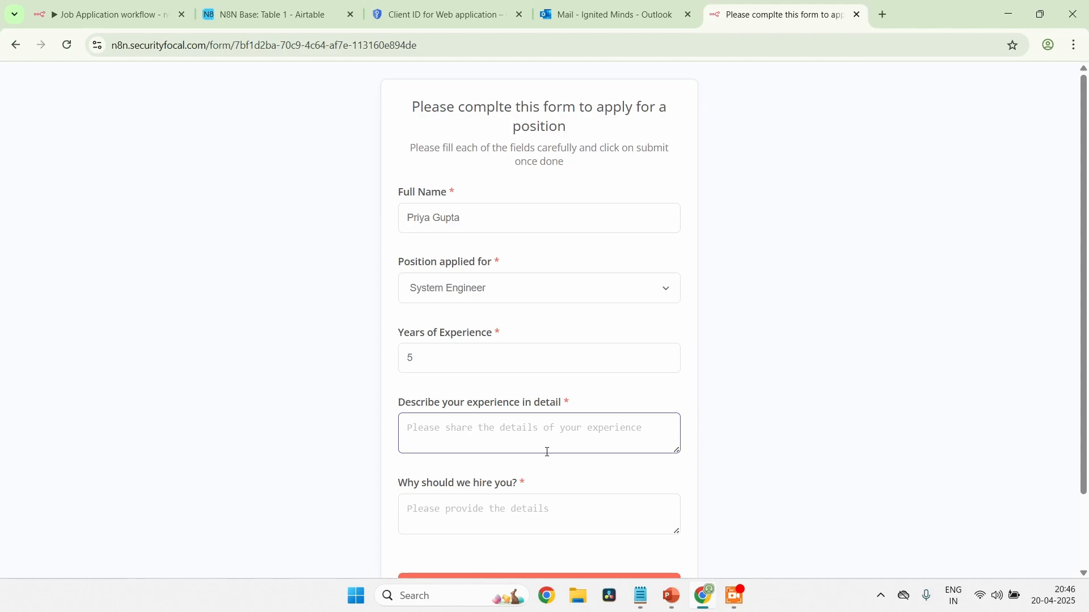
key("alt+Tab")
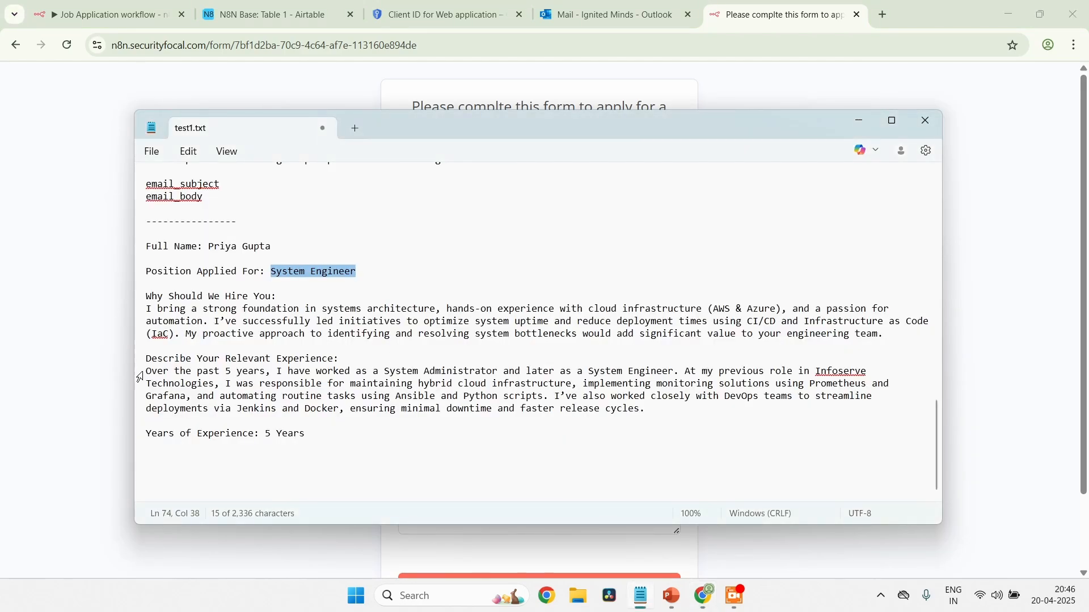
left_click_drag(148, 373, 669, 414)
key("ctrl+c")
key("alt+Tab")
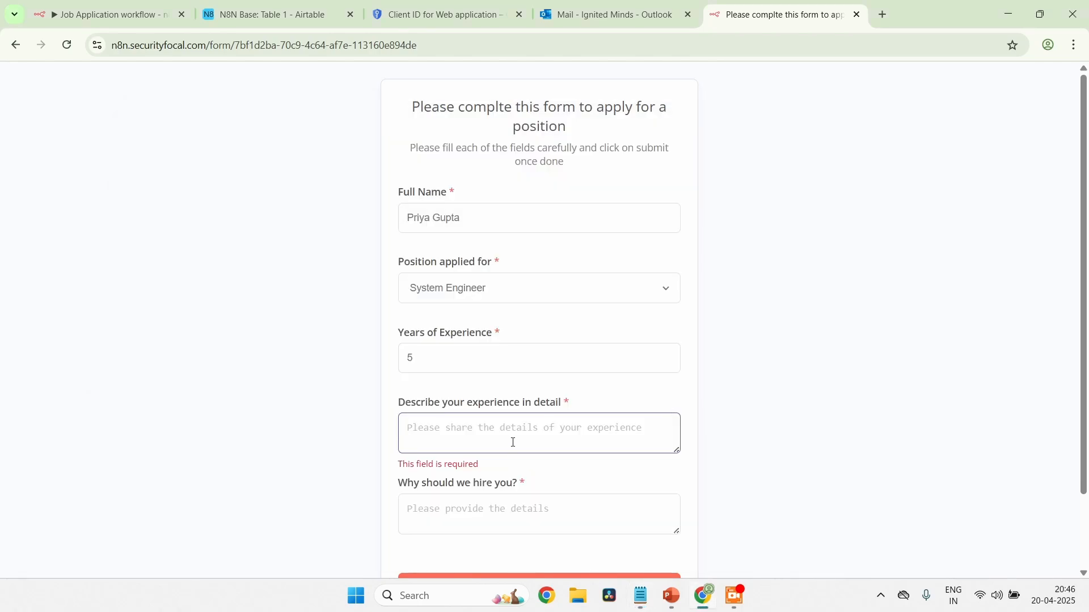
left_click(512, 441)
key("ctrl+v")
key("BackSpace")
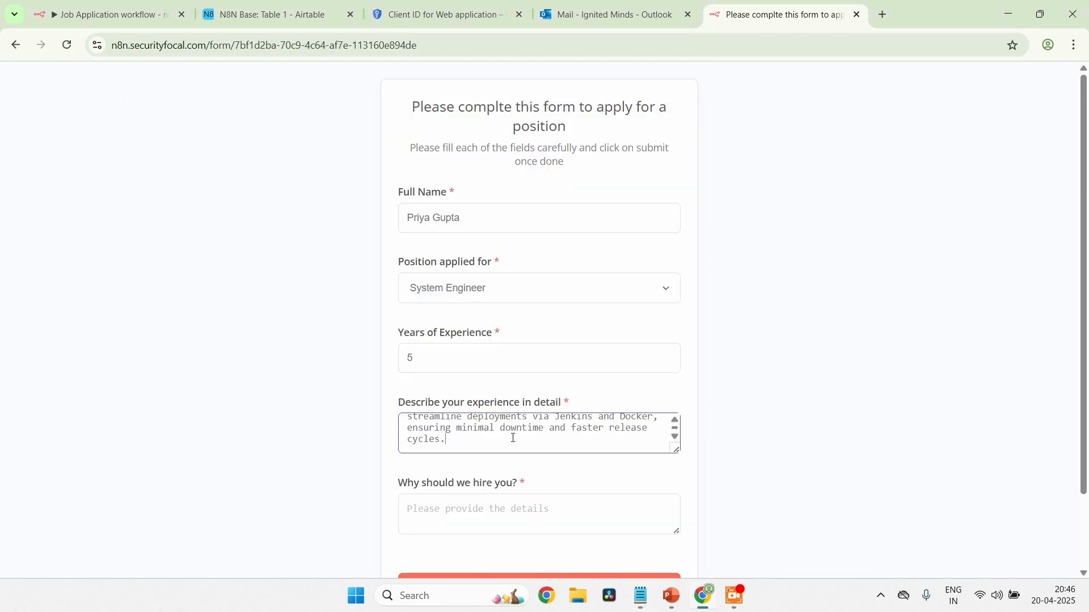
Copy the Why Should We Hire You paragraph from test1.txt into the form's Why should we hire you? field
key("alt+Tab")
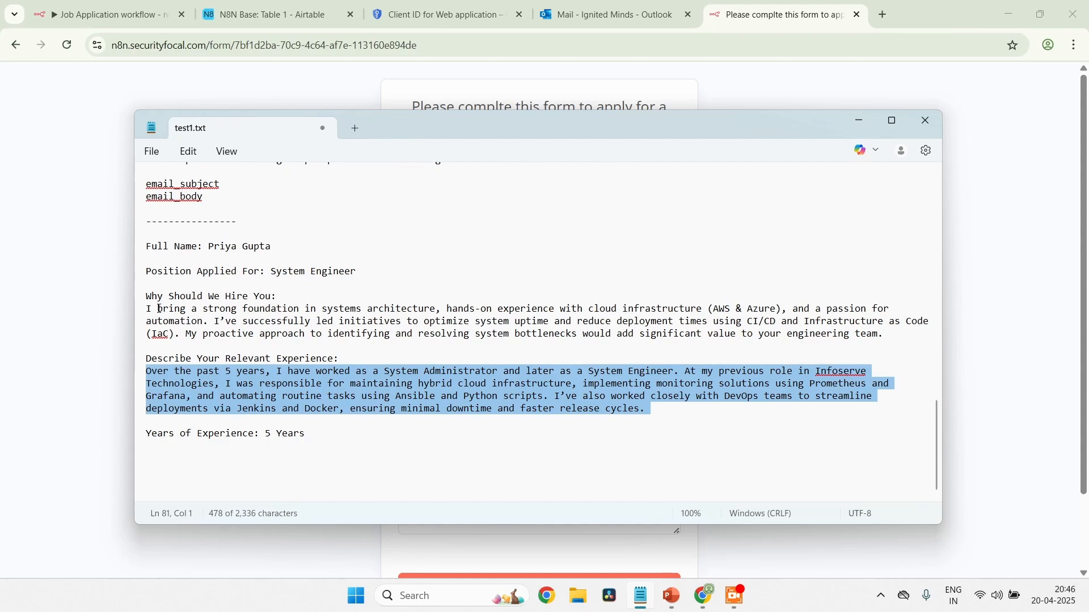
left_click_drag(148, 308, 895, 335)
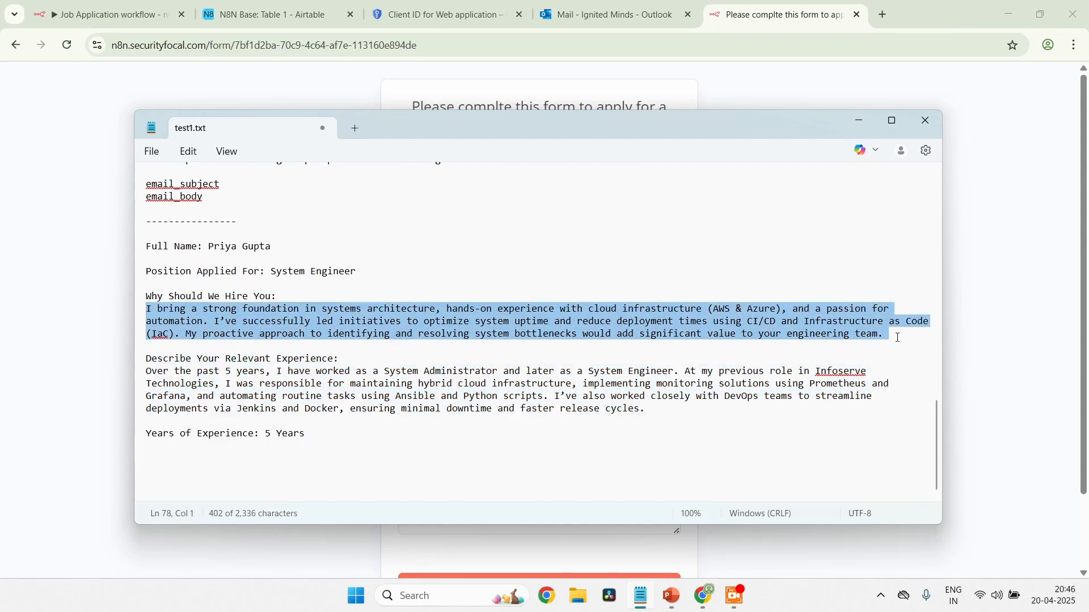
key("alt+Tab")
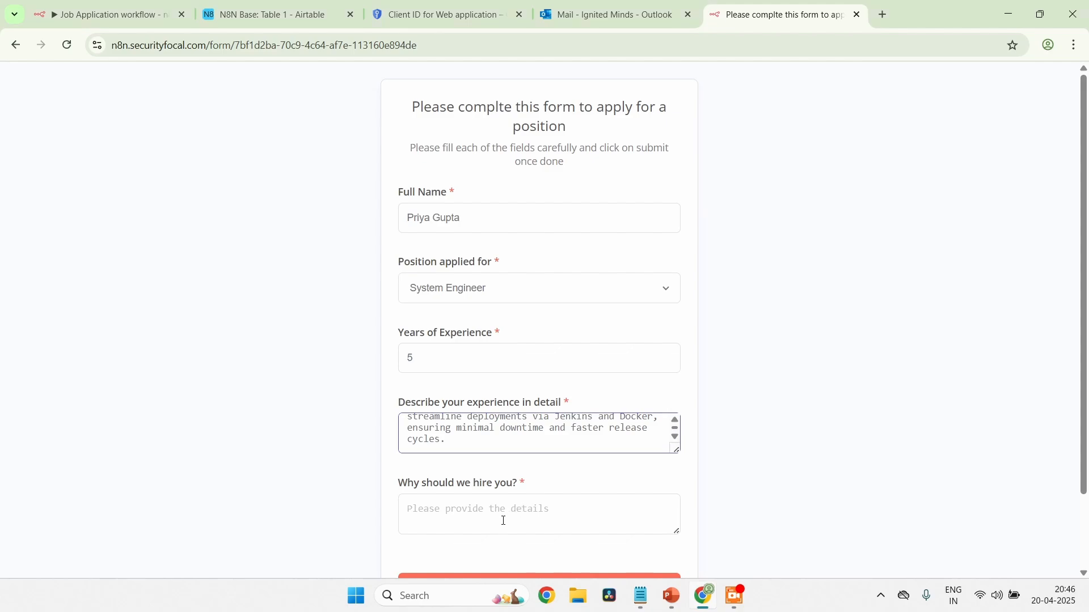
left_click(504, 521)
key("ctrl+v")
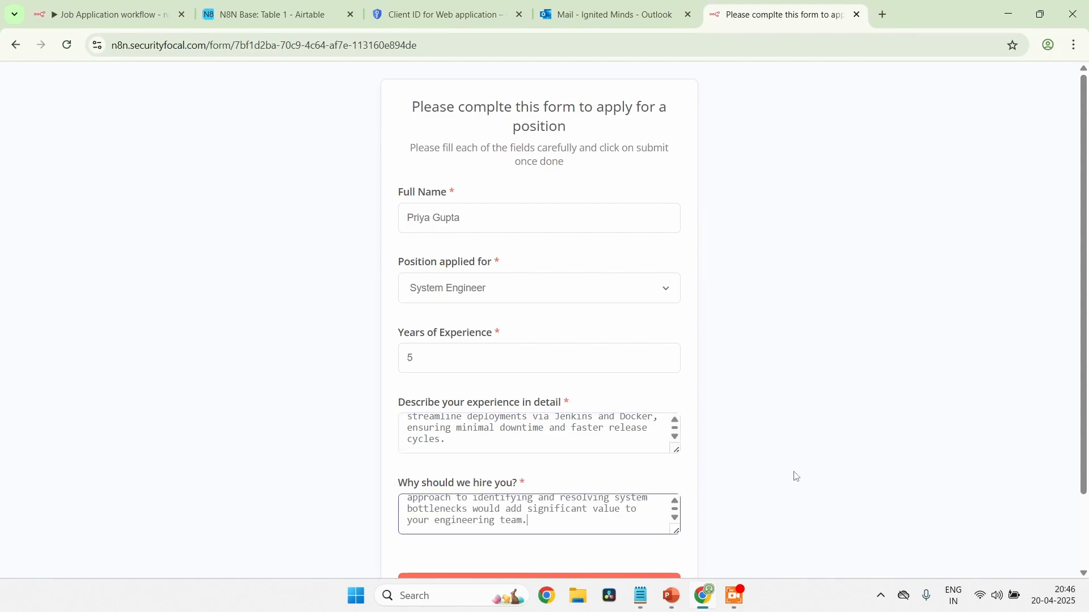
Submit the completed application form and view the Job Application workflow's executions in n8n
scroll(795, 477, "down", 2)
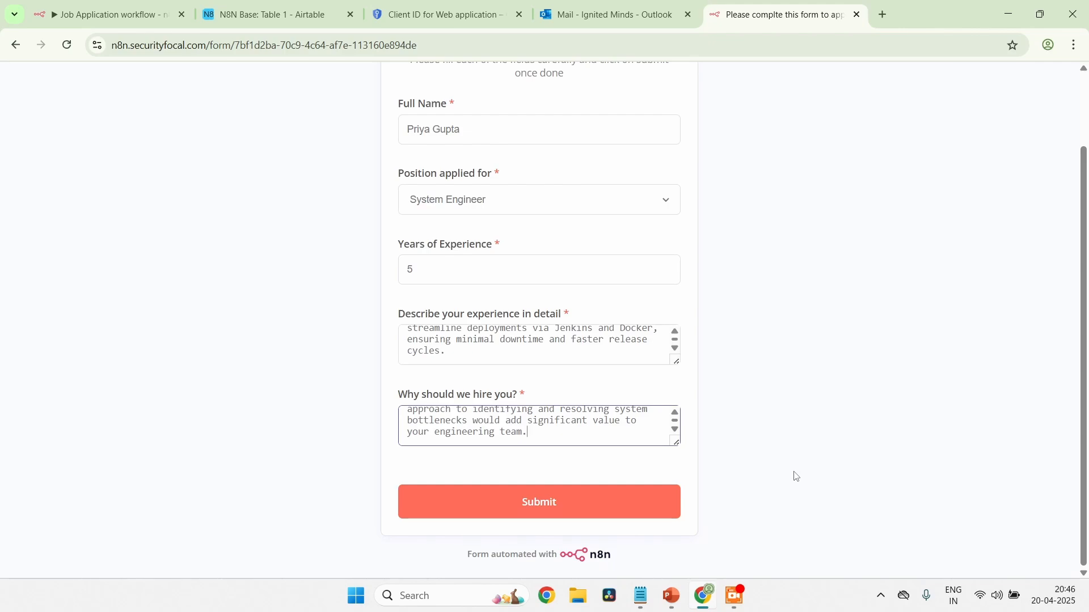
left_click(499, 502)
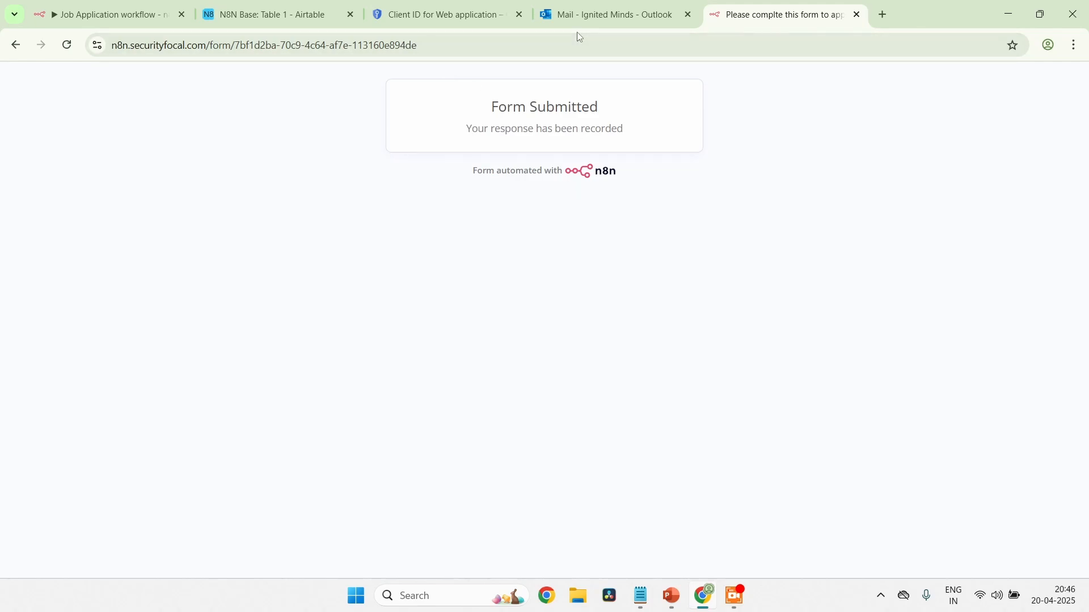
left_click(141, 25)
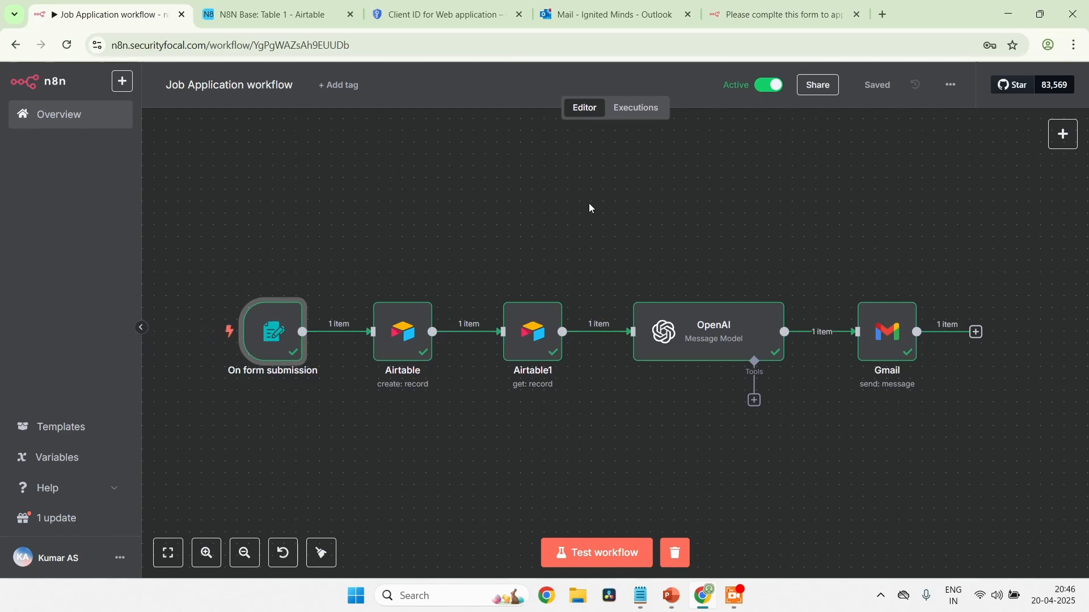
left_click(631, 113)
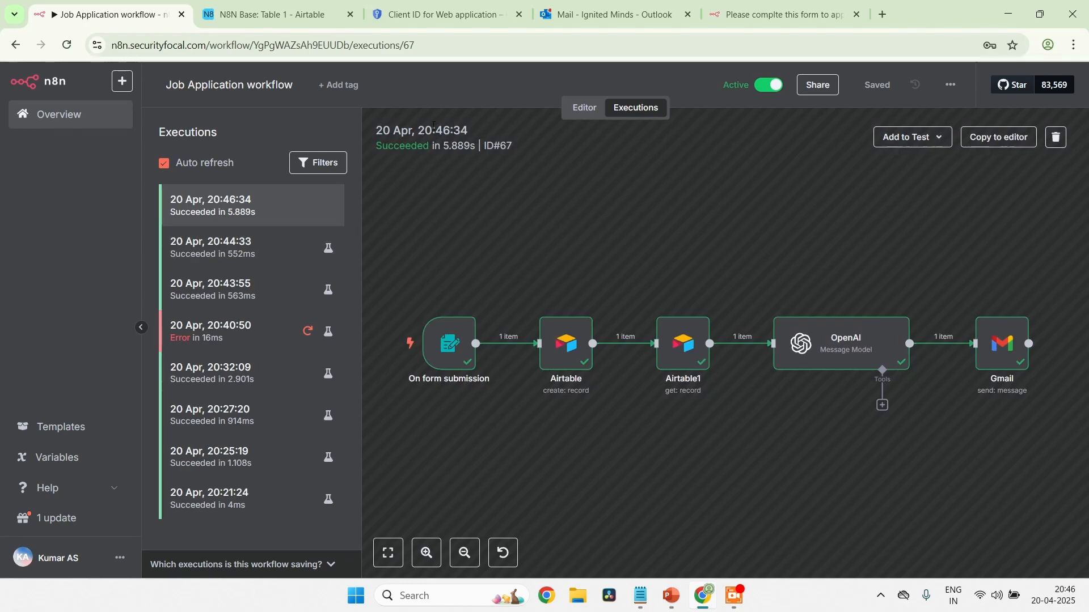
Open the newest job application summary email in Outlook in its own window and read the applicant's strengths and weaknesses
left_click(611, 16)
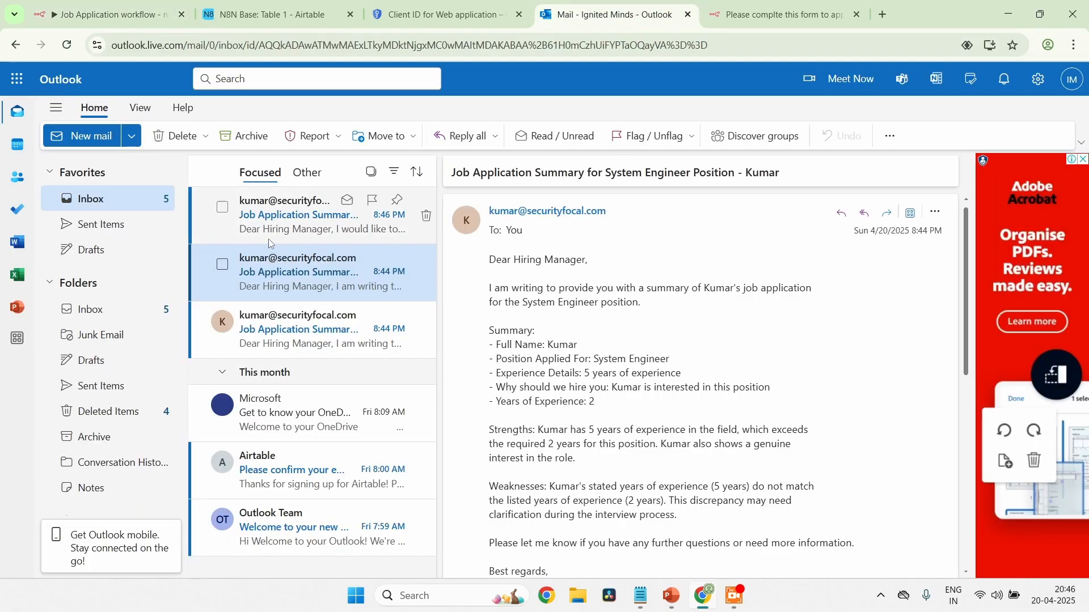
left_click(282, 226)
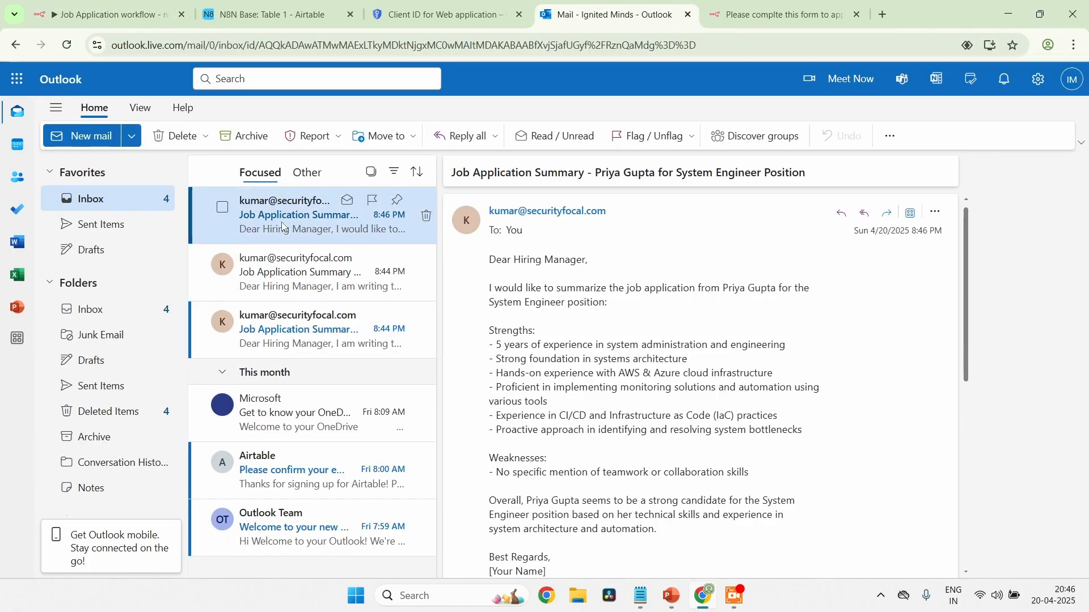
double_click(282, 227)
scroll(366, 418, "down", 2)
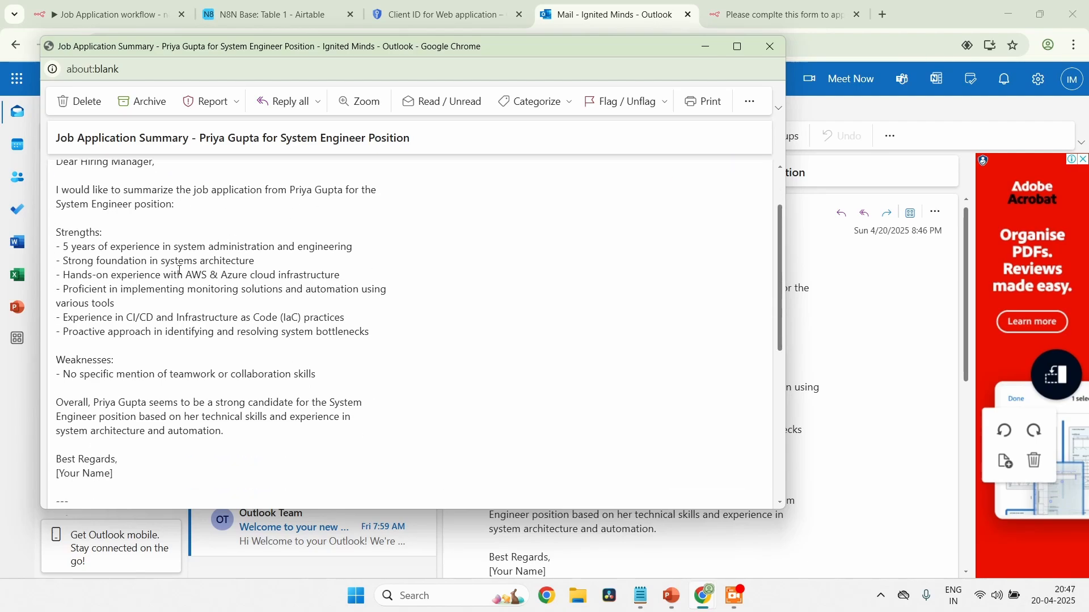
scroll(180, 270, "down", 1)
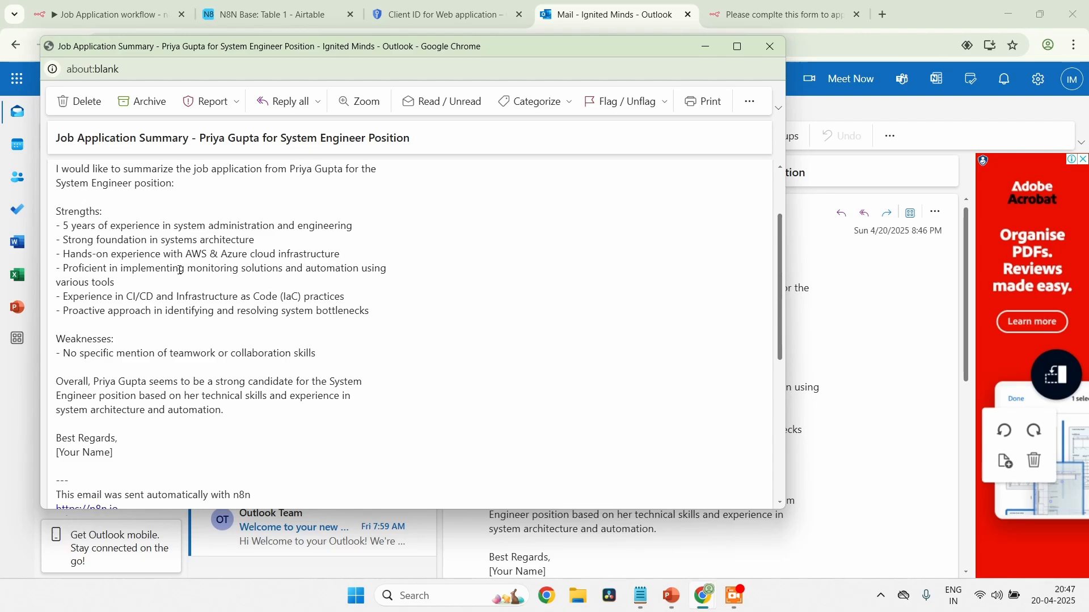
scroll(180, 271, "down", 2)
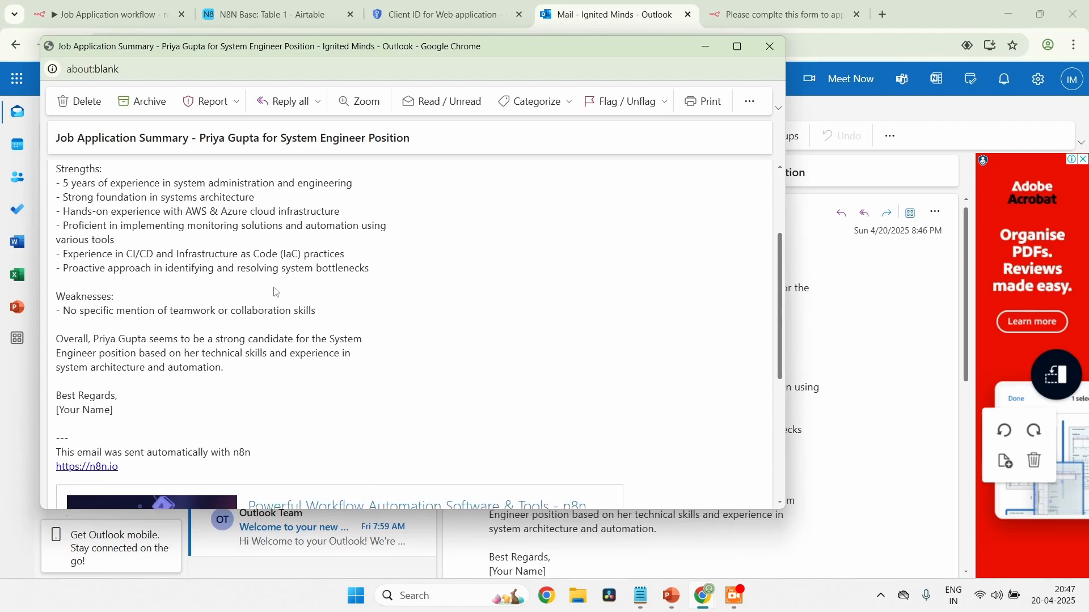
scroll(273, 293, "down", 2)
scroll(278, 293, "up", 2)
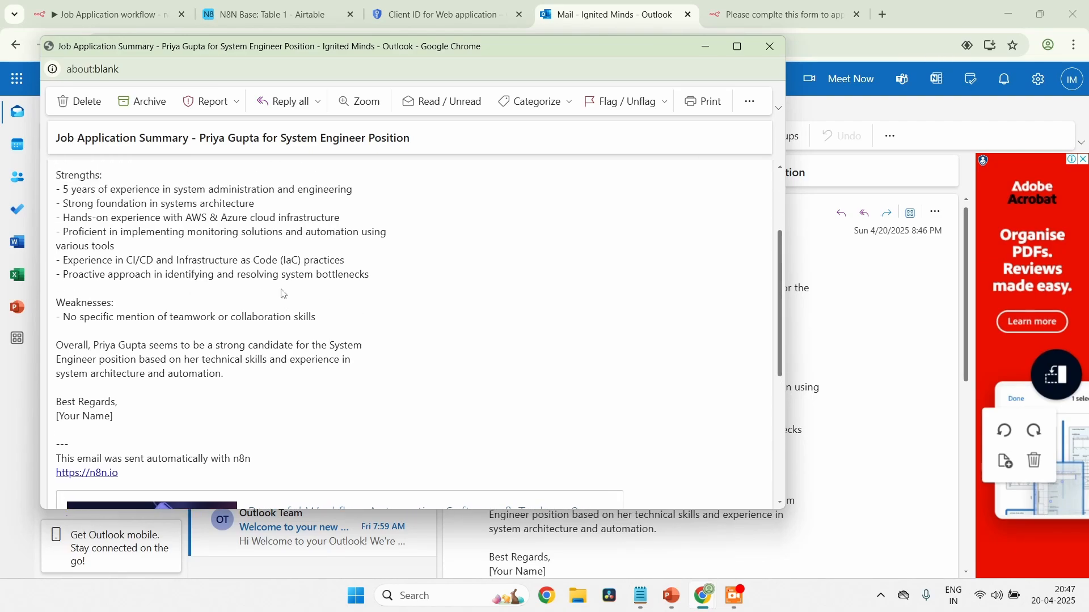
scroll(284, 293, "down", 2)
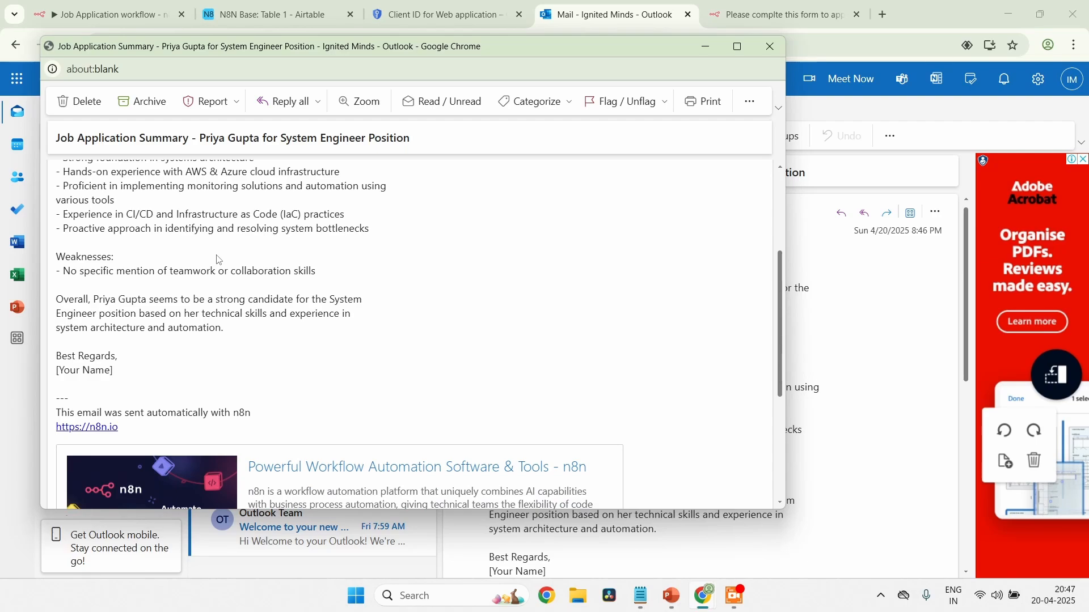
Examine the email's overall candidate assessment and the automatic n8n footer, then close the message window
left_click_drag(109, 301, 268, 333)
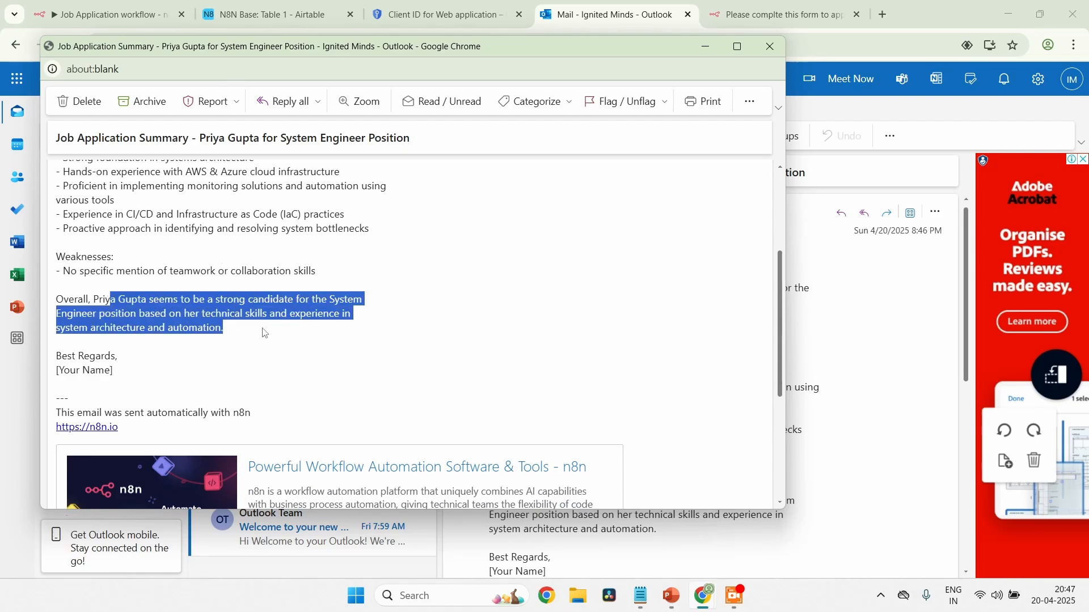
scroll(256, 304, "down", 3)
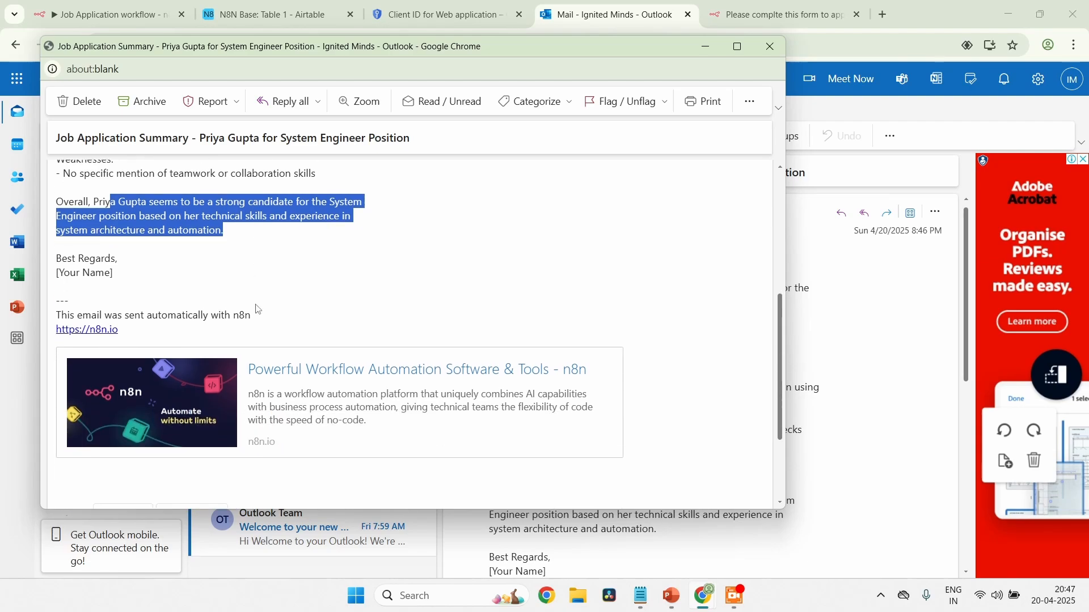
scroll(256, 304, "up", 1)
scroll(257, 305, "up", 3)
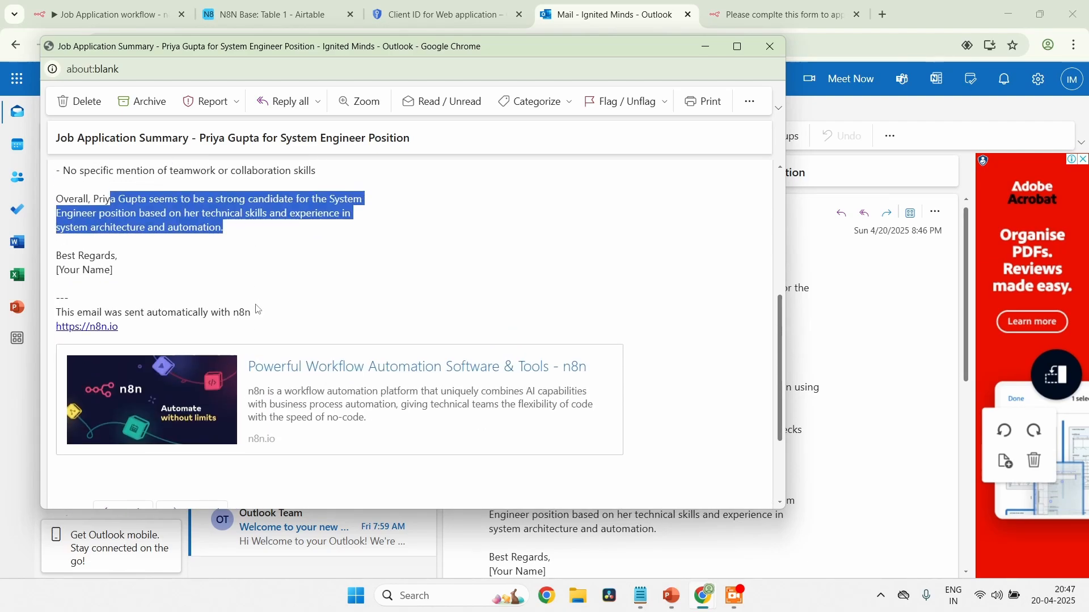
scroll(256, 305, "down", 1)
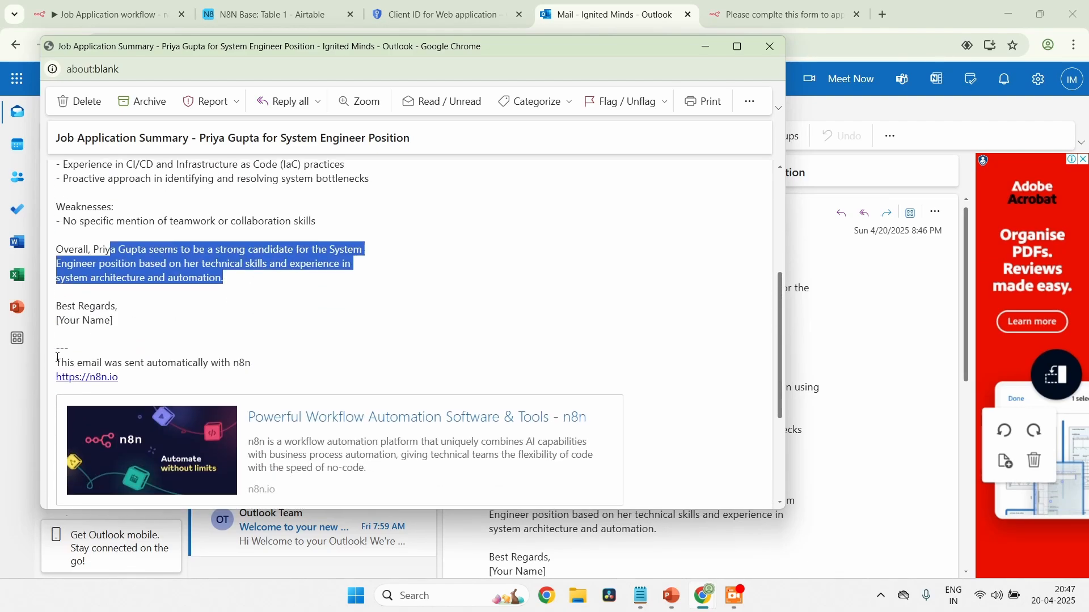
left_click_drag(64, 362, 233, 391)
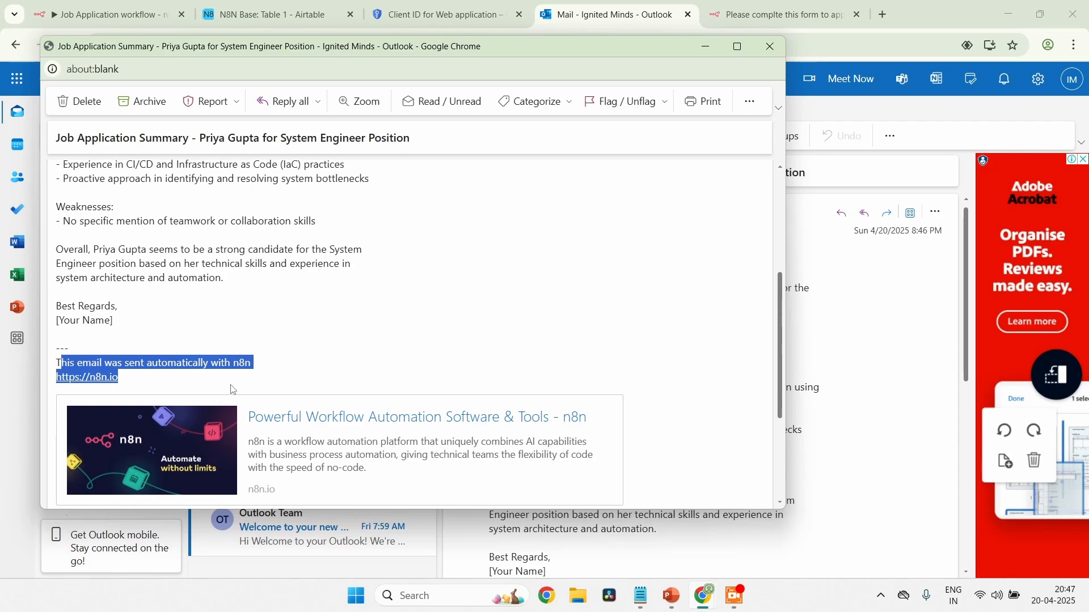
left_click(233, 390)
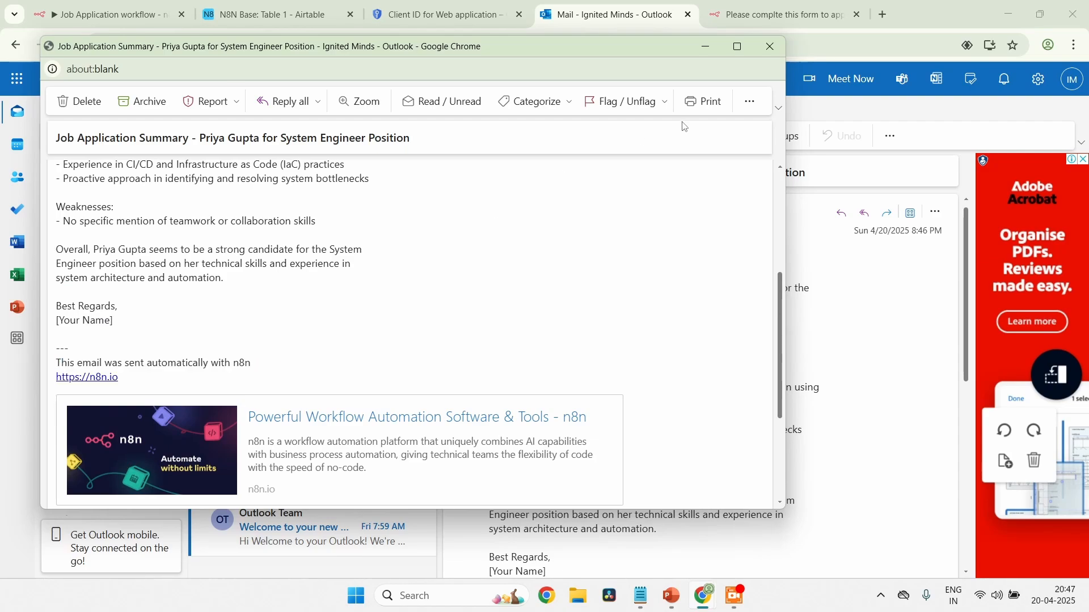
left_click(773, 47)
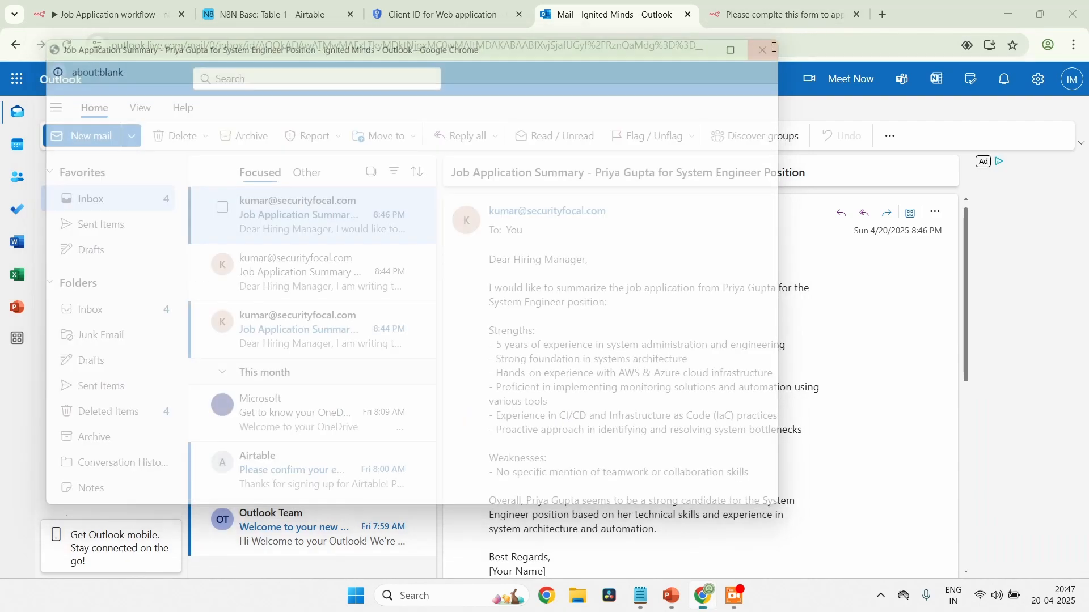
In the n8n workflow editor, add the Append n8n Attribution option to the Gmail node, switch it off and return to the canvas
left_click(144, 16)
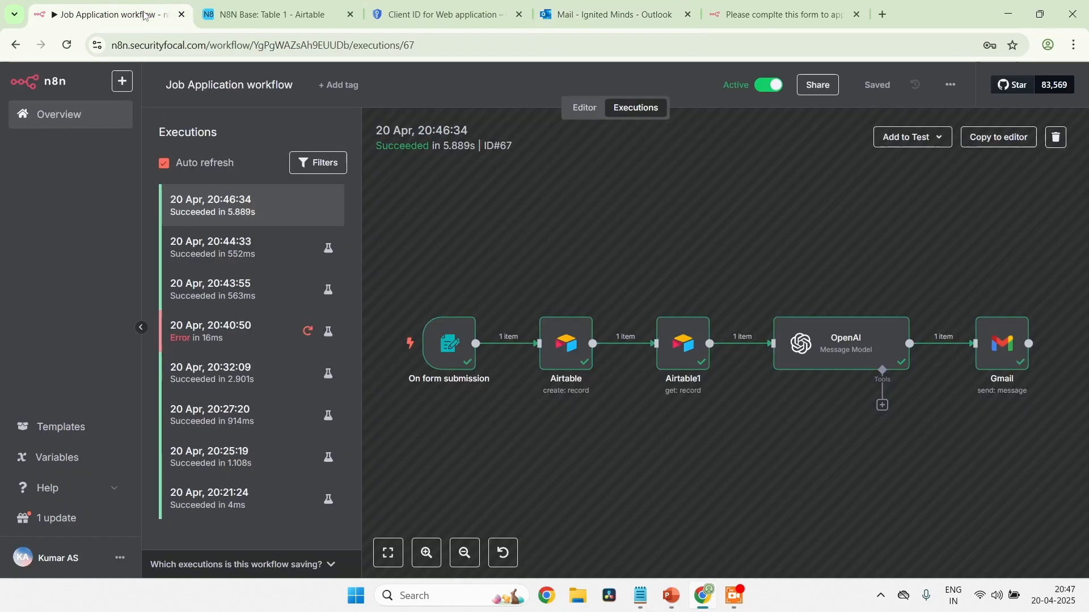
left_click(584, 110)
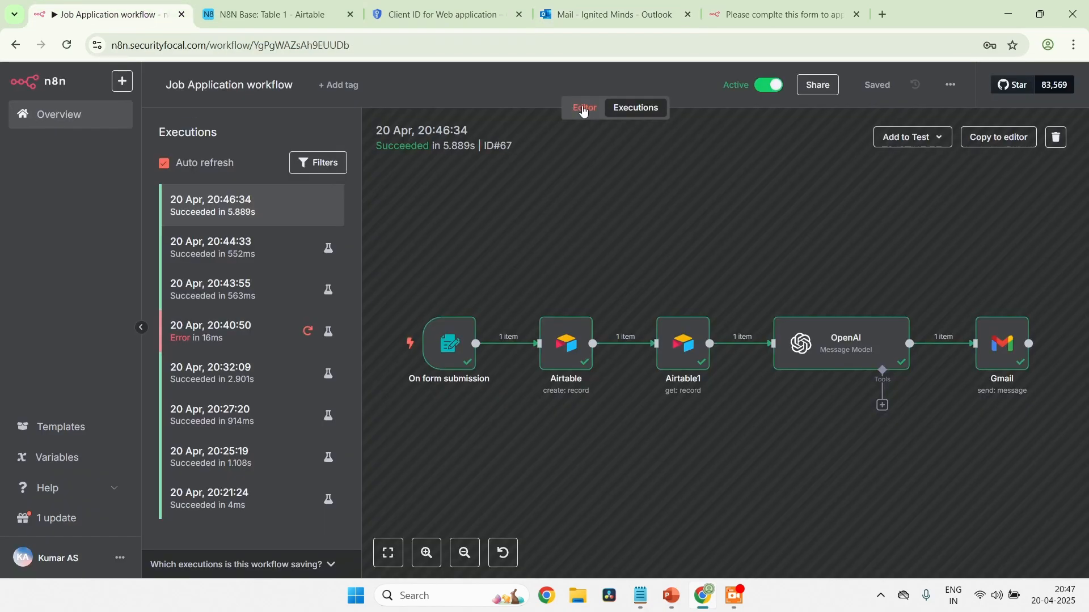
double_click(882, 333)
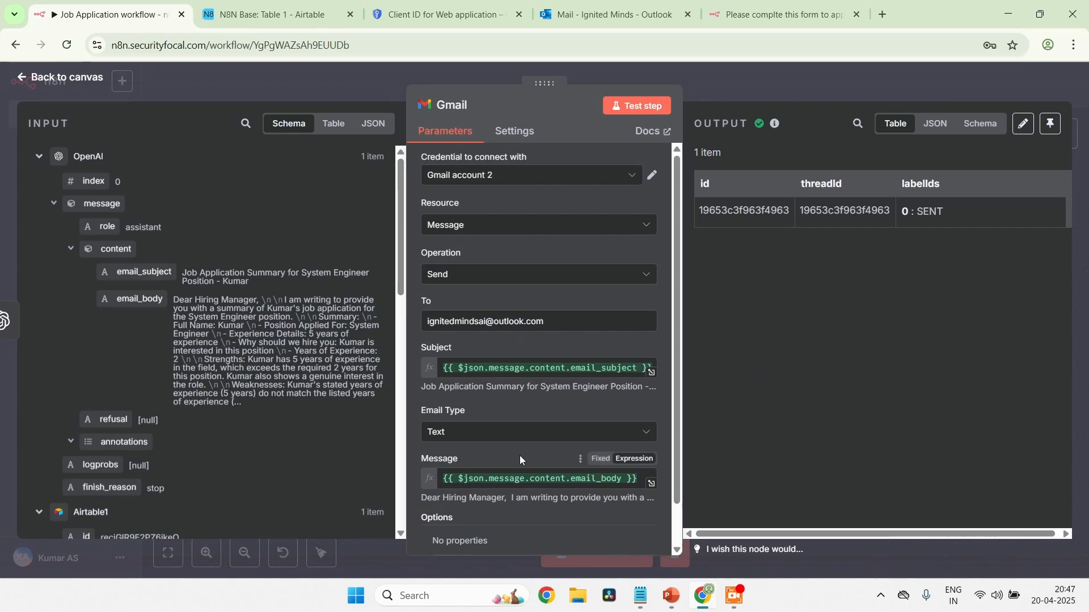
scroll(520, 456, "down", 1)
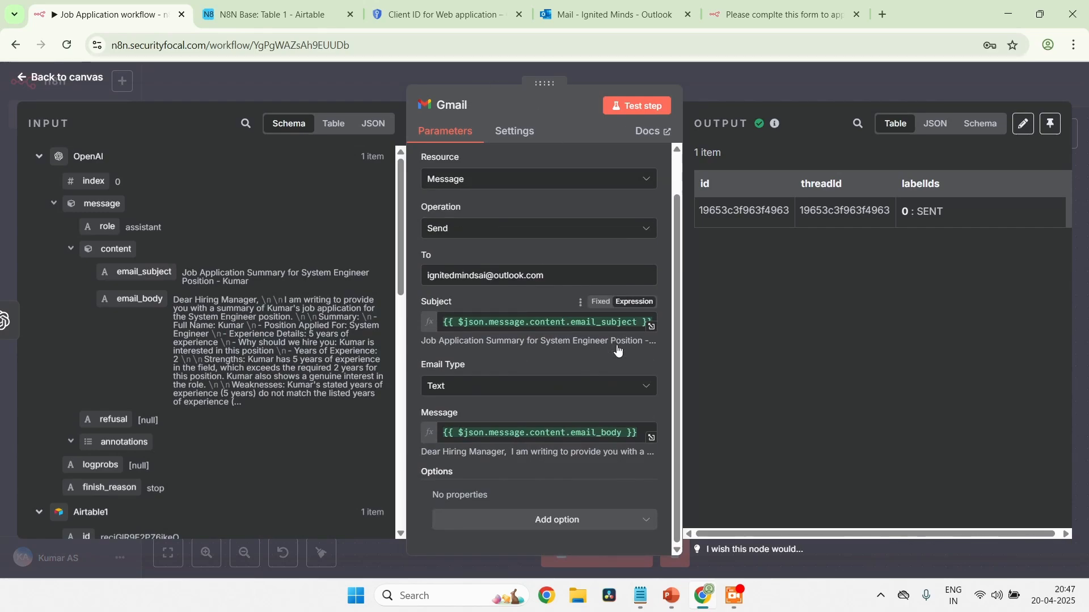
left_click(531, 522)
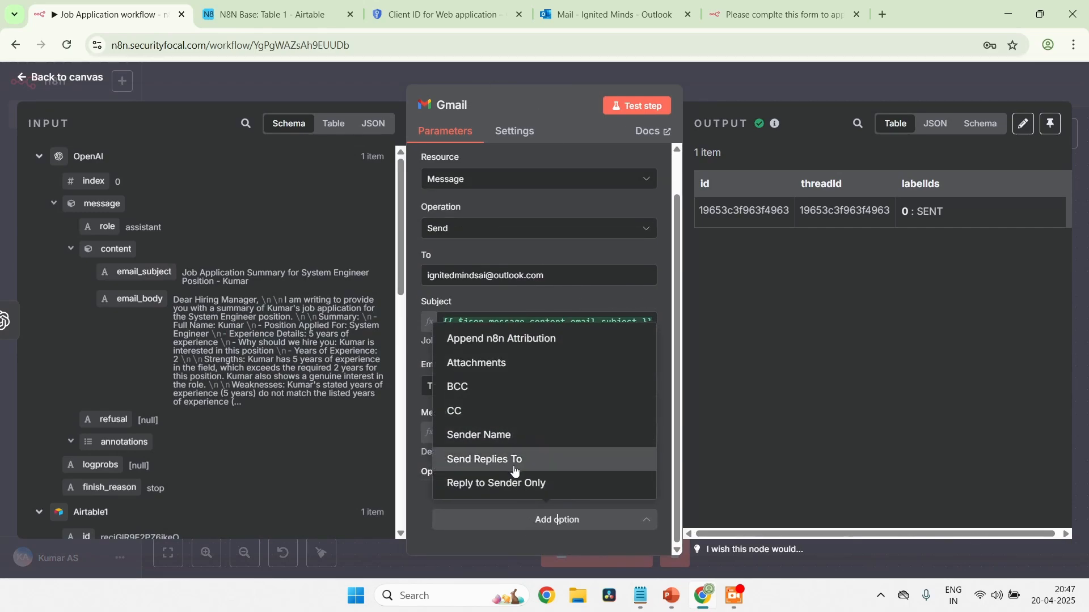
left_click(526, 339)
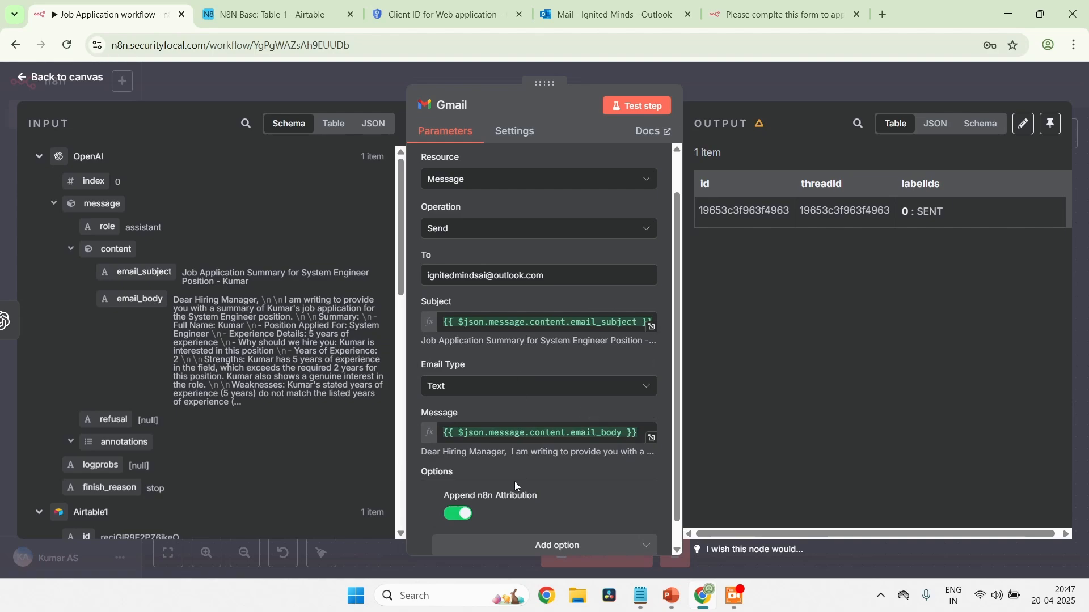
scroll(515, 482, "down", 1)
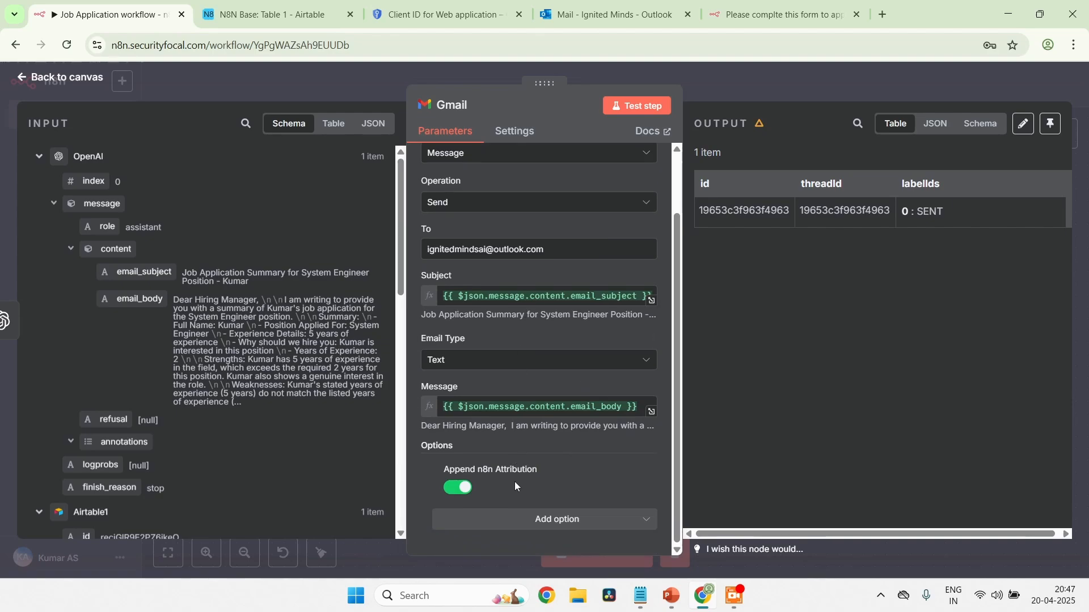
left_click(453, 487)
left_click(40, 83)
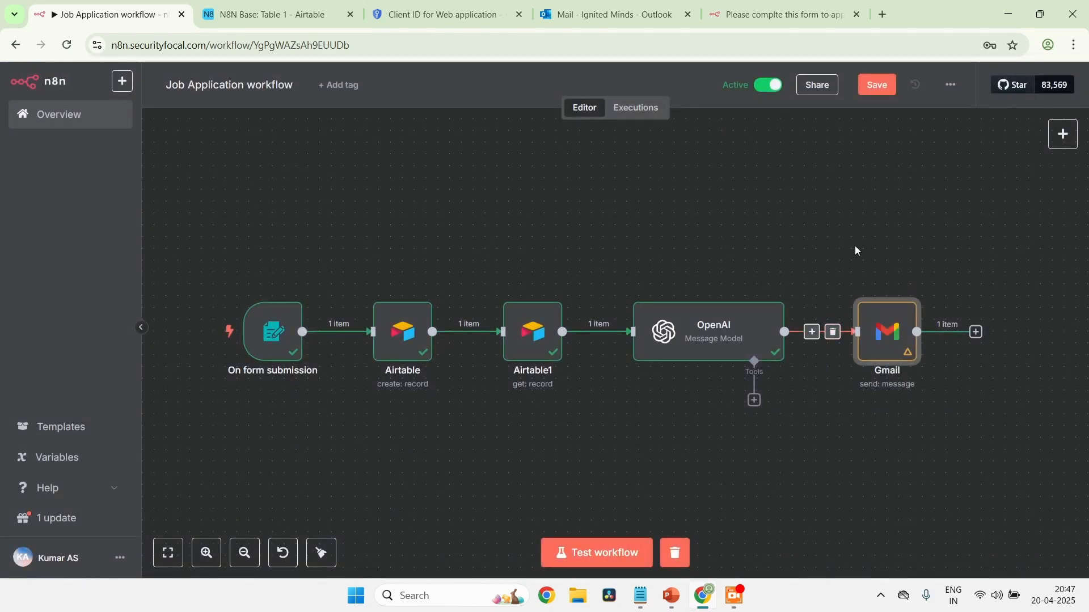
Test the Gmail node again and check the end of the newest application summary email in Outlook for the n8n footer
double_click(887, 333)
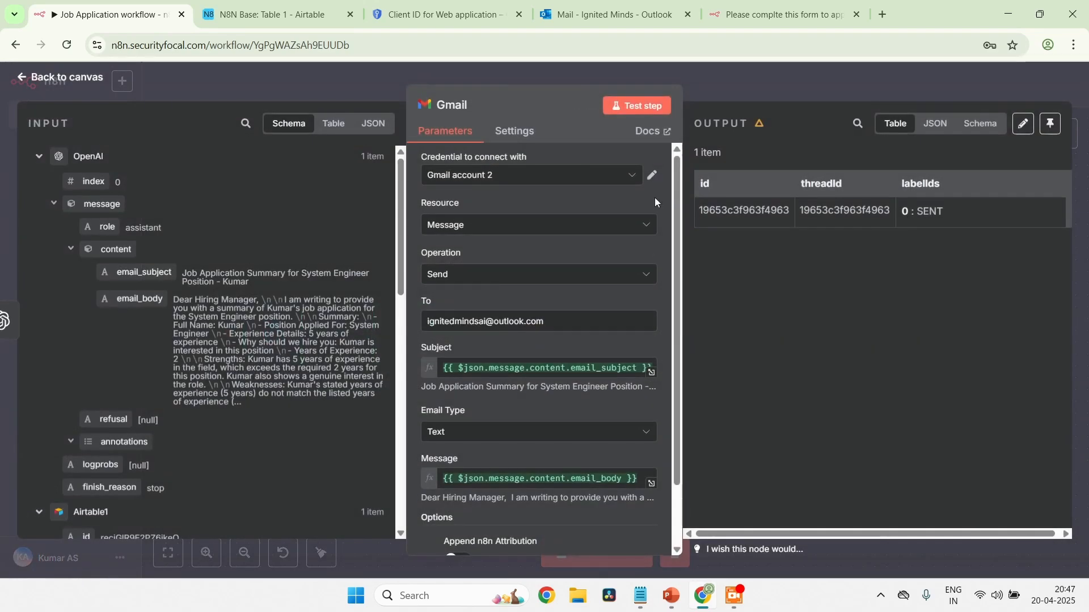
left_click(642, 108)
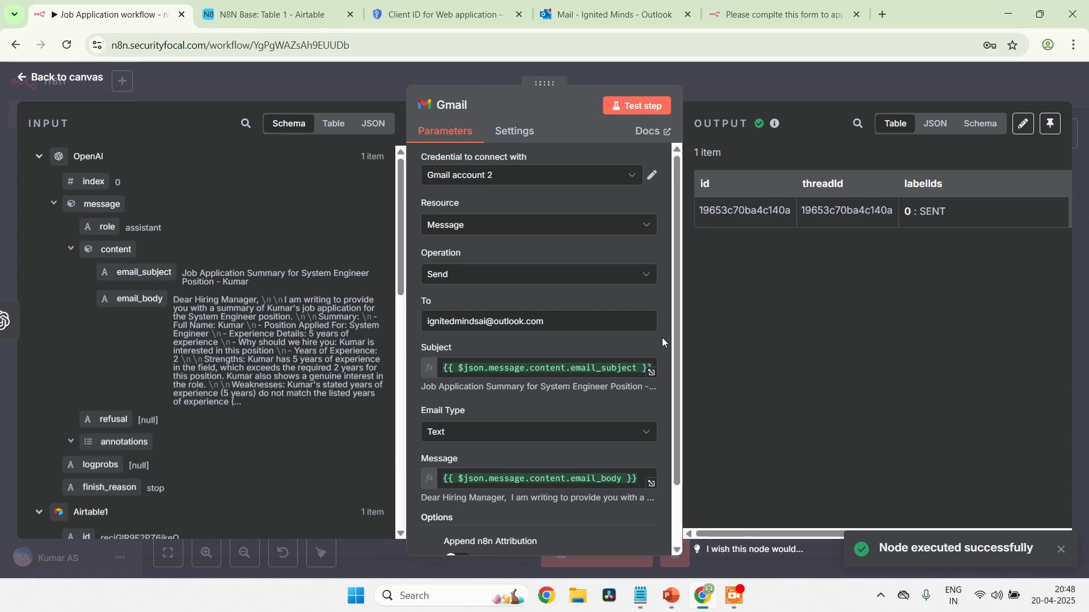
left_click(675, 5)
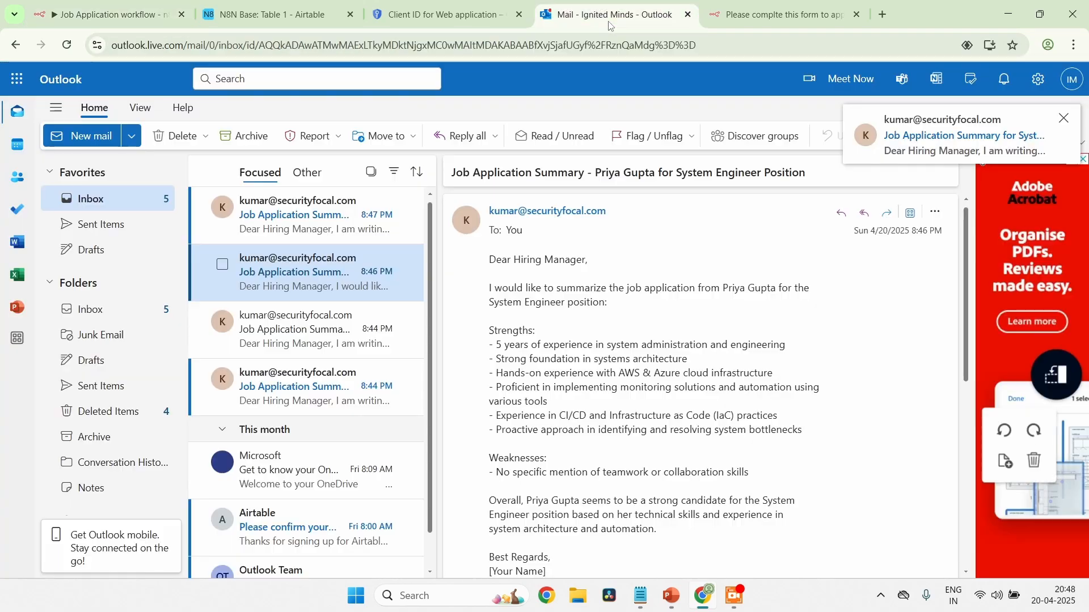
left_click(317, 216)
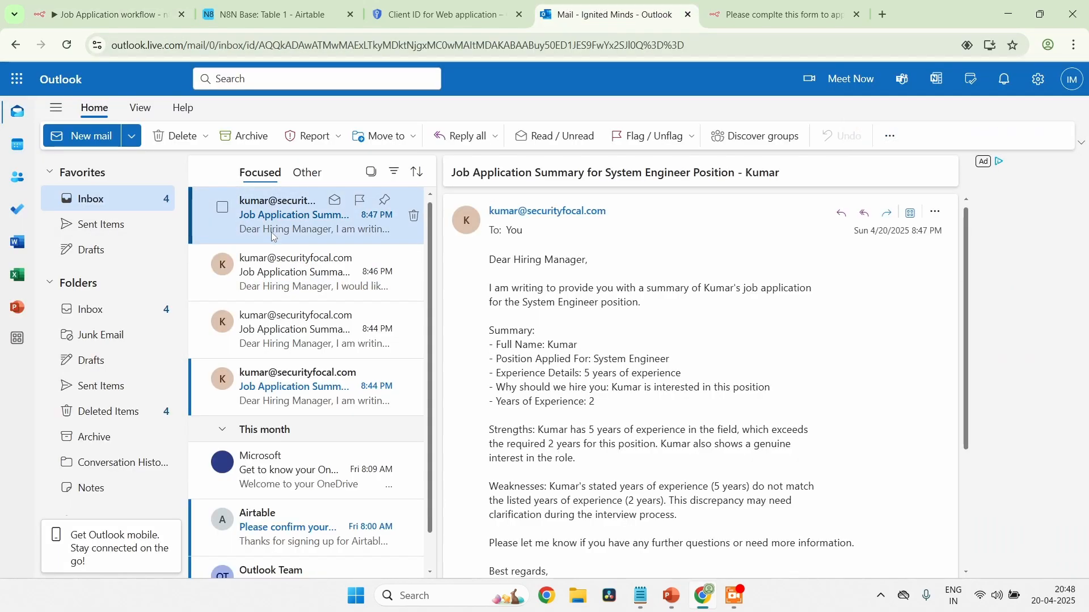
scroll(643, 544, "down", 3)
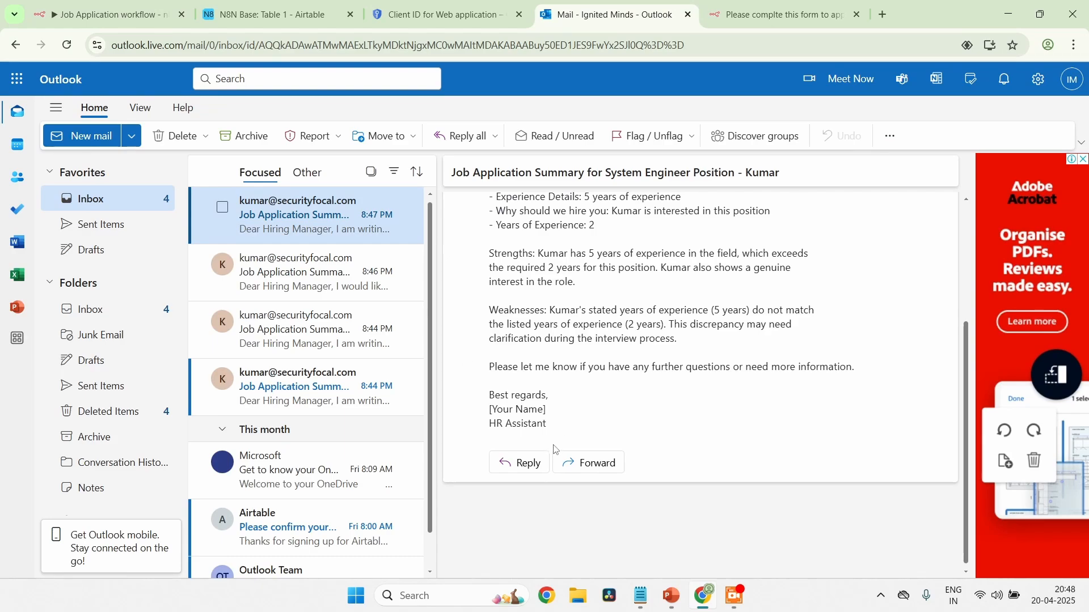
left_click_drag(491, 352, 603, 428)
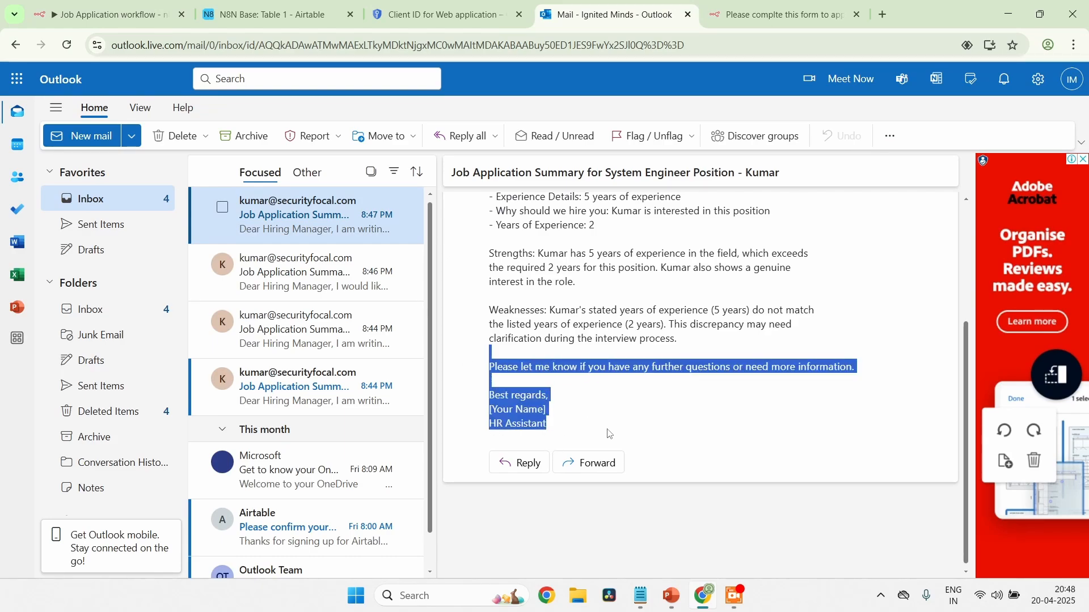
left_click(641, 422)
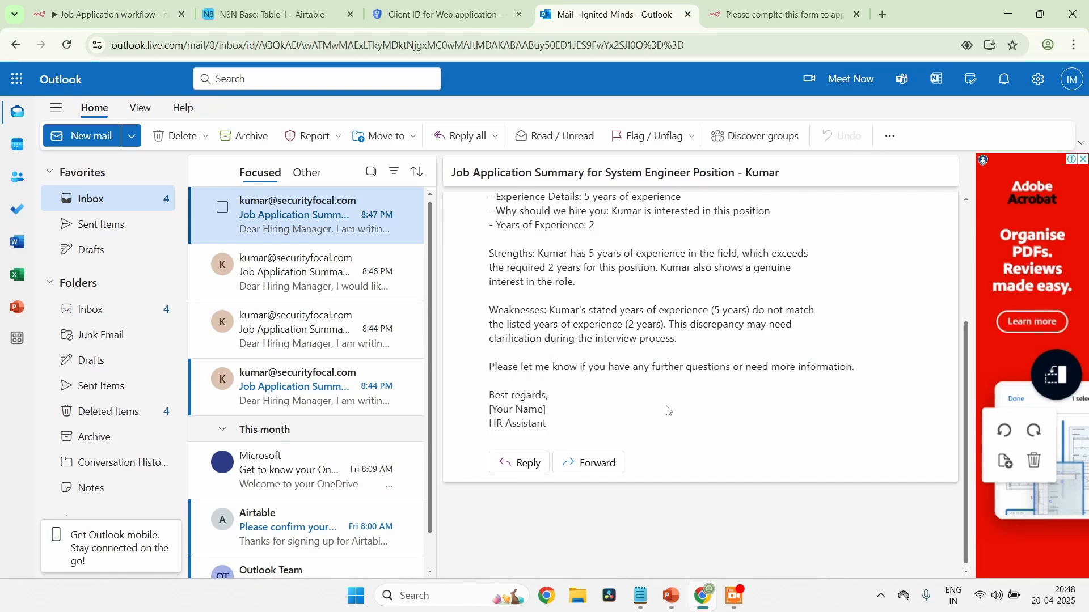
scroll(669, 411, "up", 3)
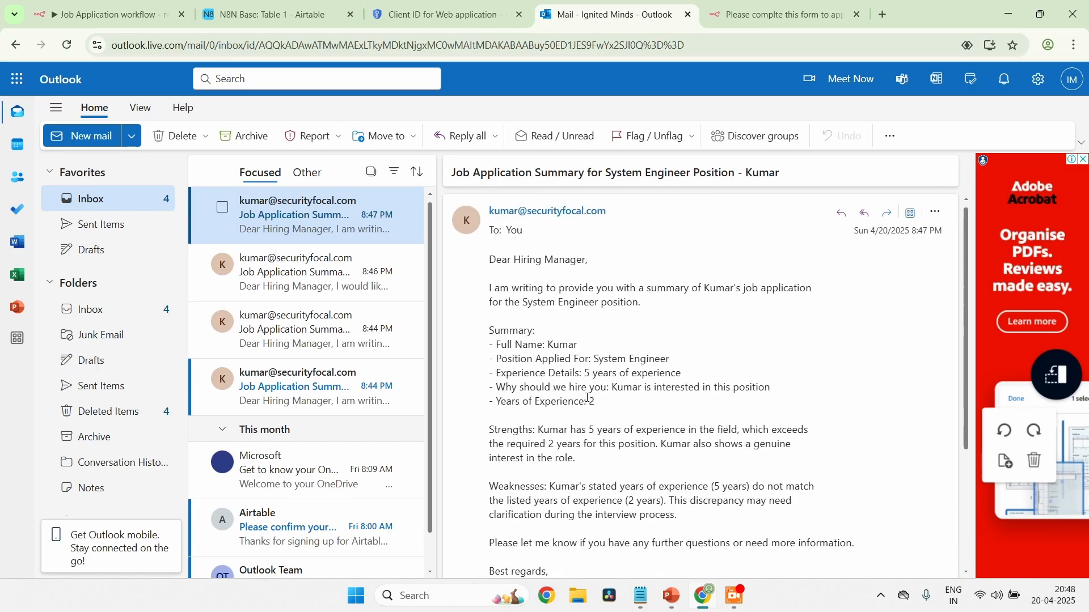
Back on the n8n canvas, deactivate and reactivate the Job Application workflow, and dismiss the activation notice
left_click(113, 15)
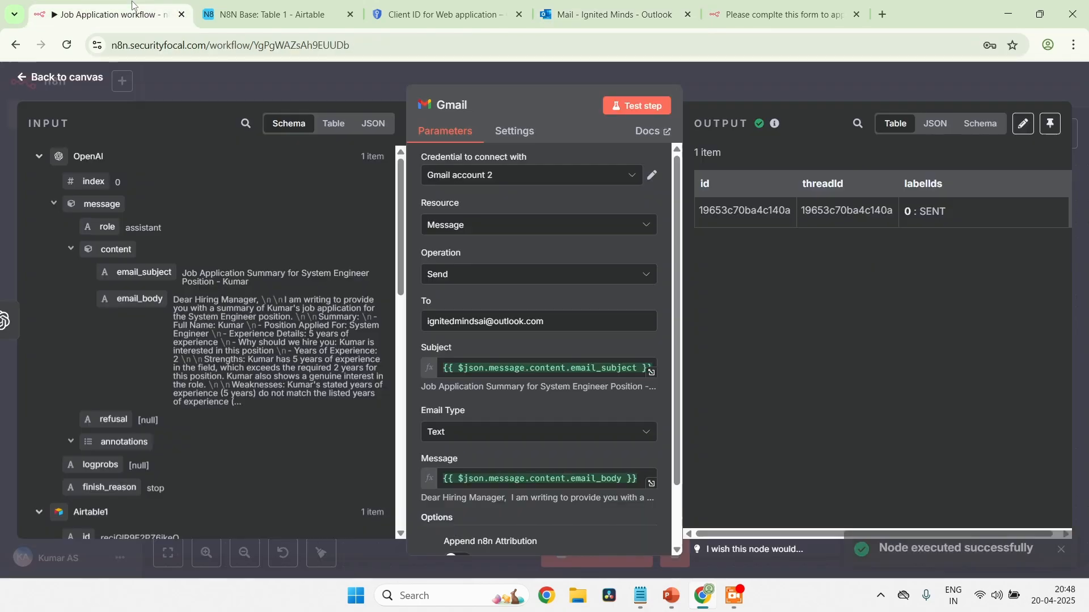
left_click(34, 77)
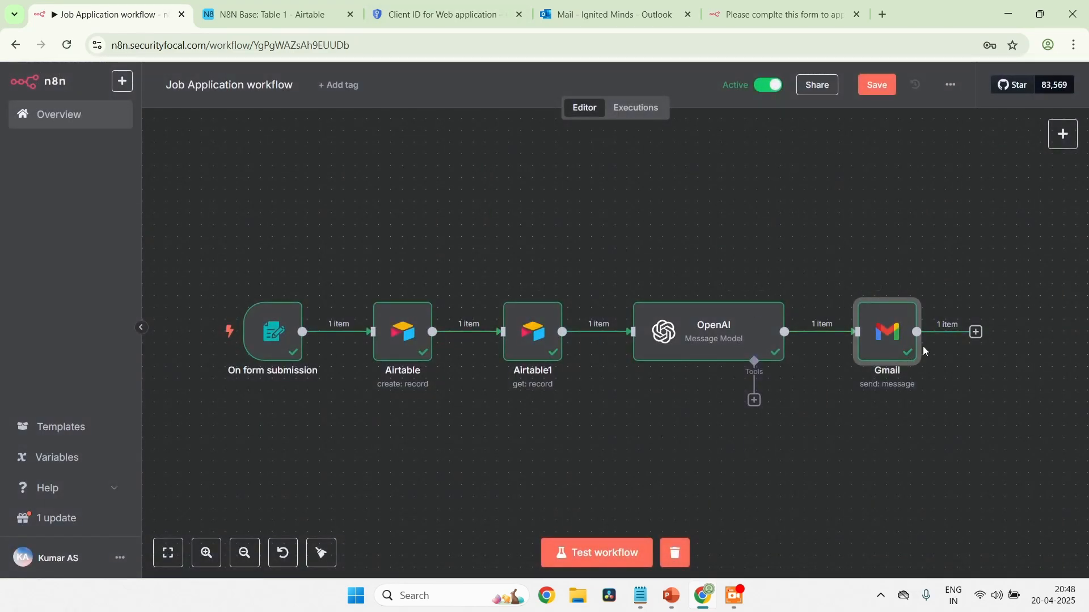
left_click(760, 88)
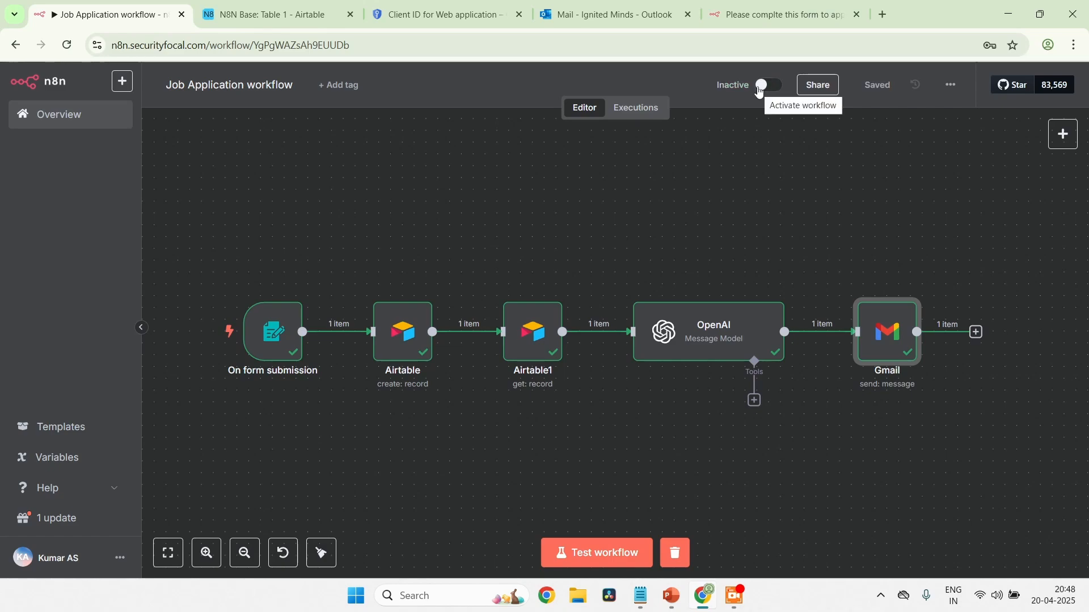
left_click(760, 89)
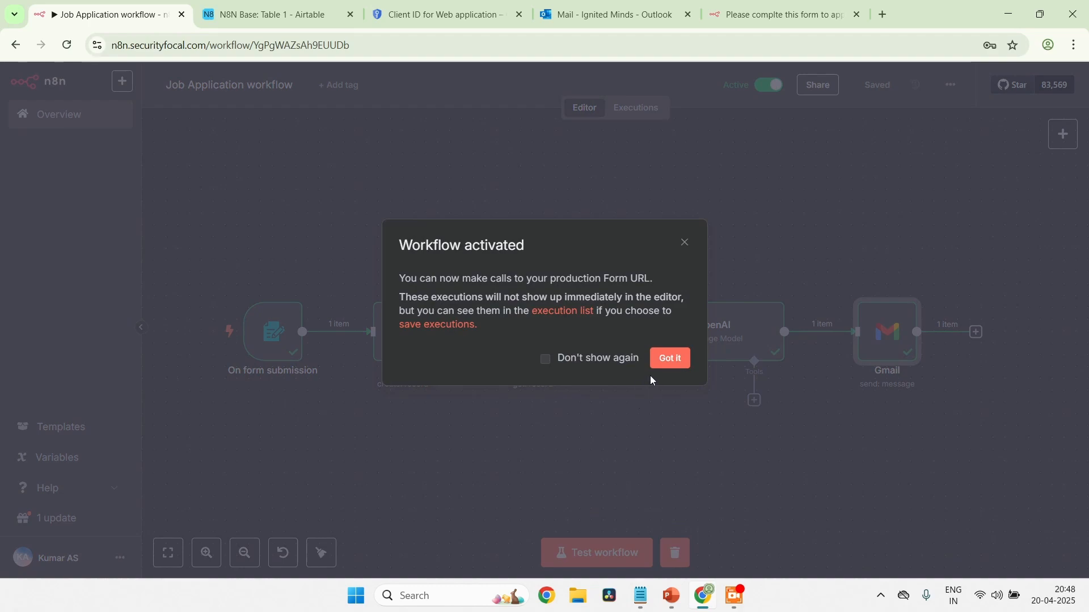
left_click(669, 358)
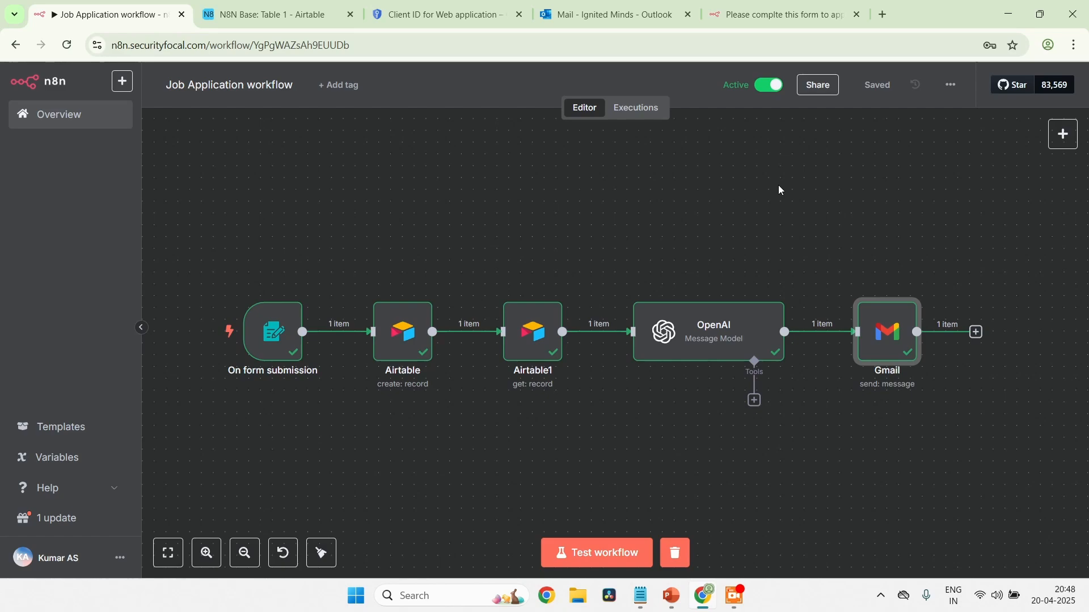
Switch to the PowerPoint slide show to review the What We Will Create (N8N AI Agent) slide
key("alt+Tab")
key("alt+Tab")
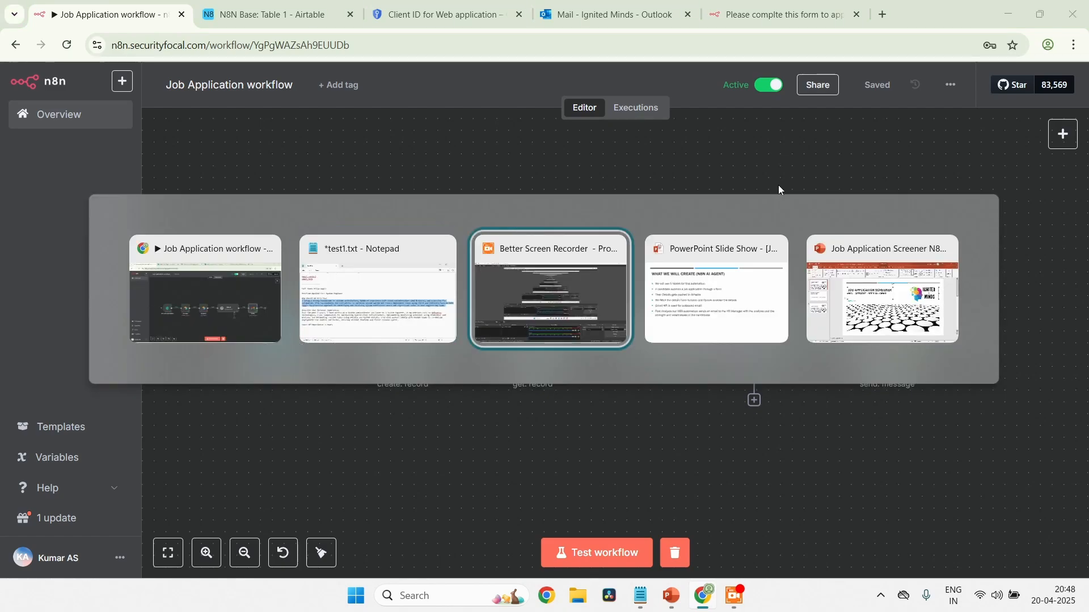
key("alt+Tab")
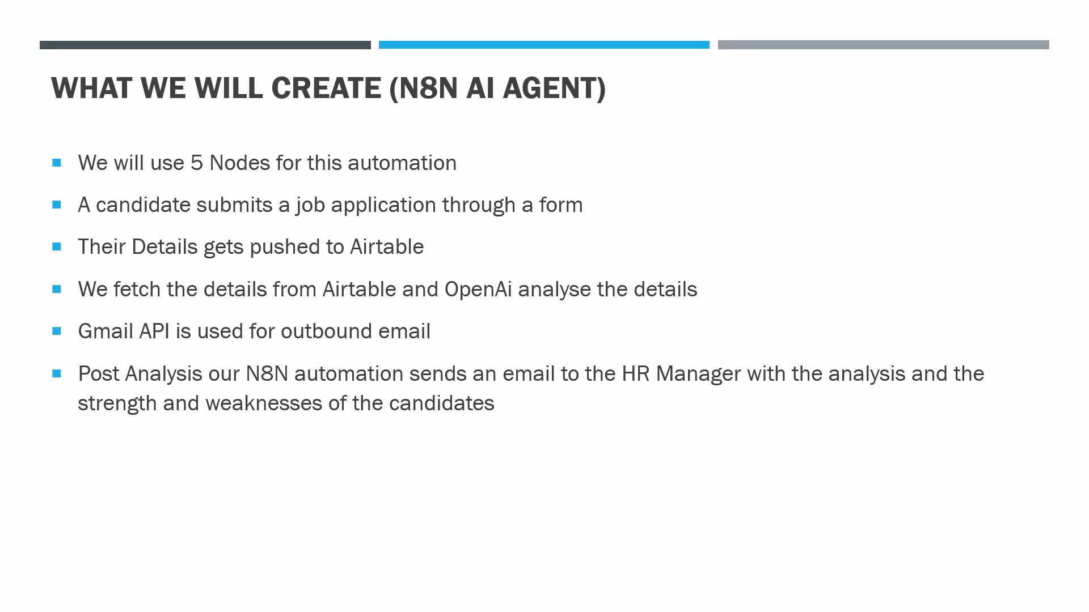